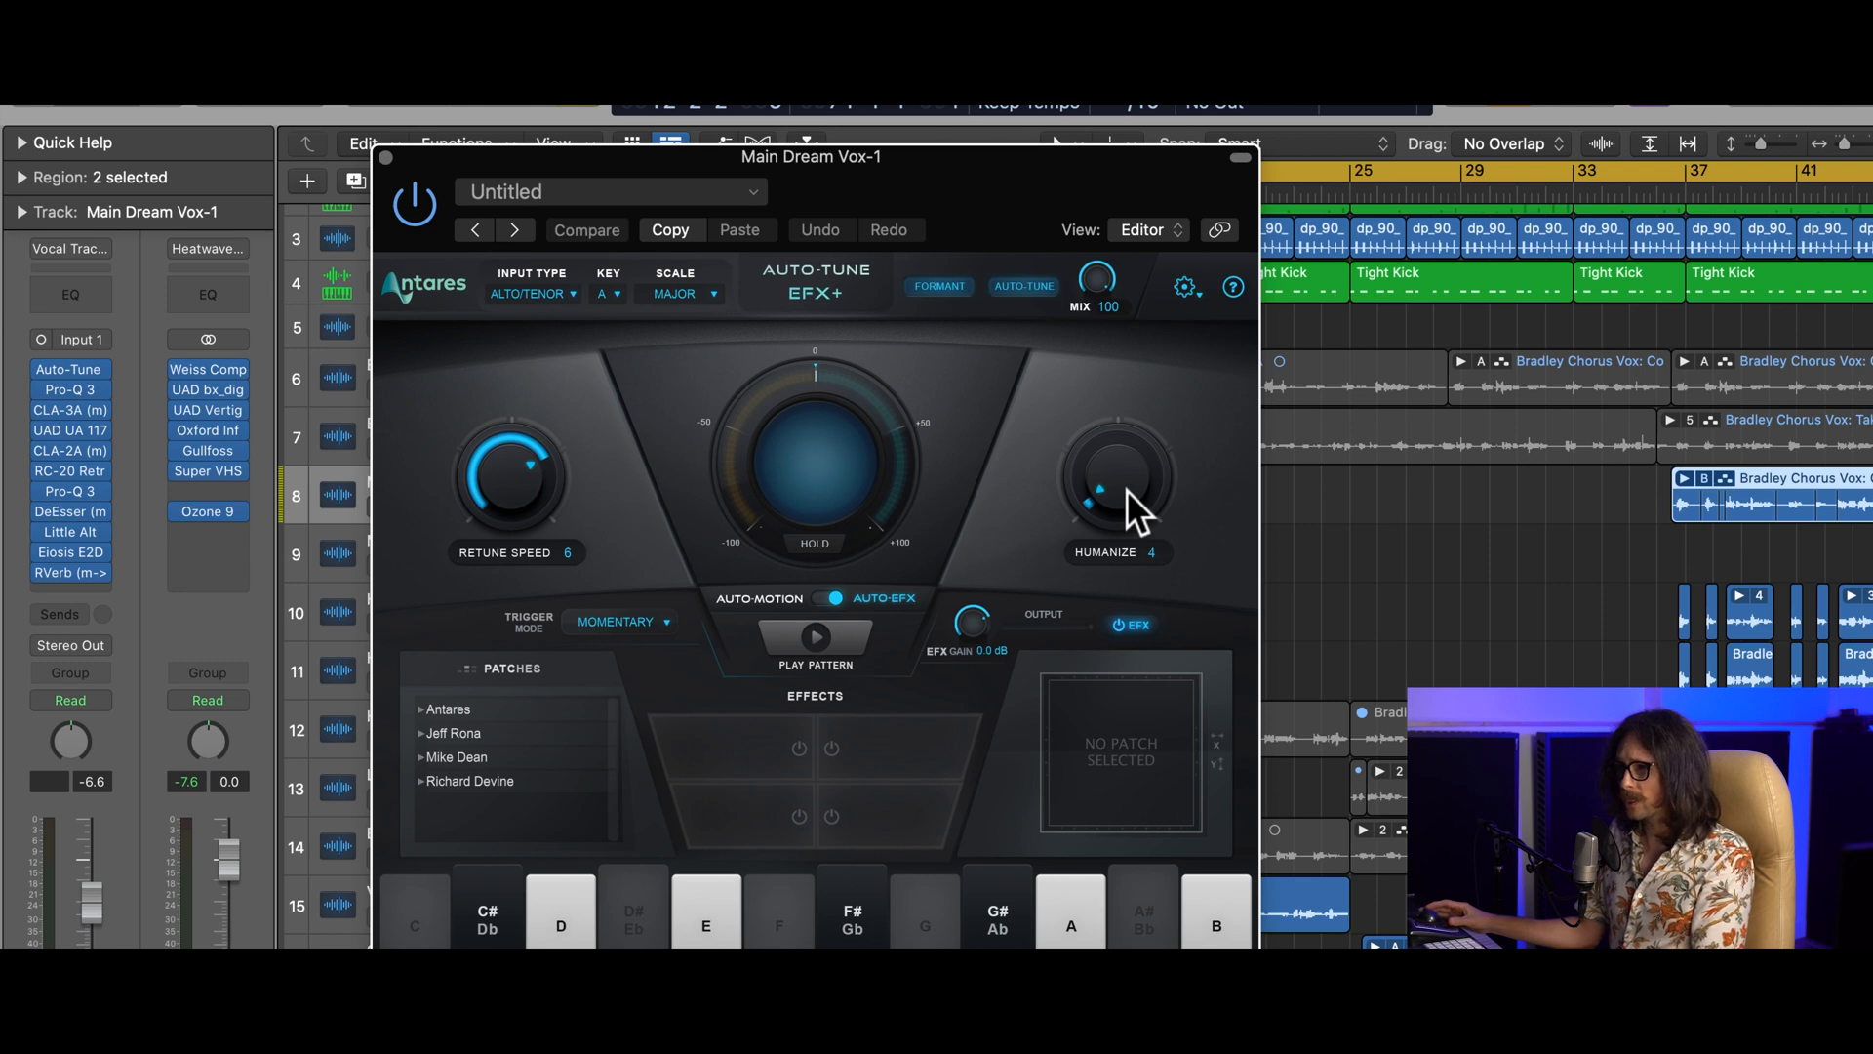
- Set the Auto-Tune Retune Speed to 15 and close the plug-in window
left_click_drag(548, 464, 518, 488)
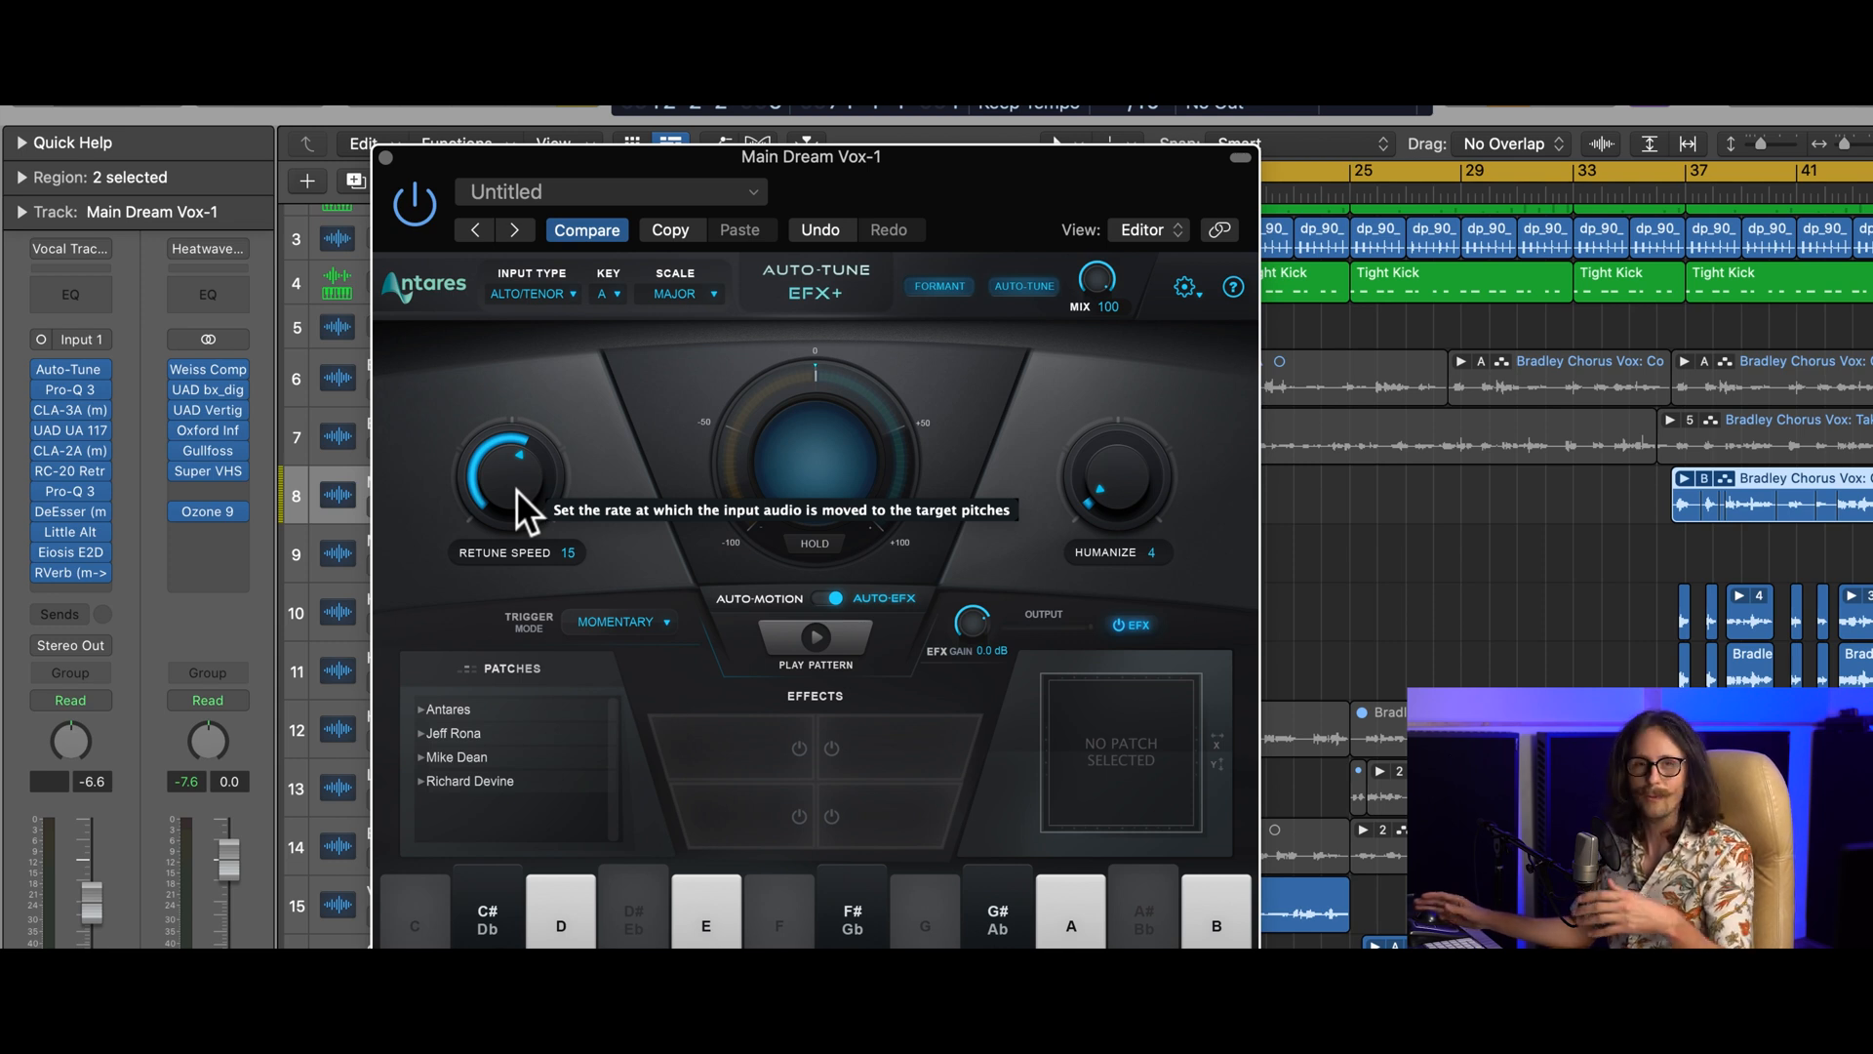
left_click(387, 158)
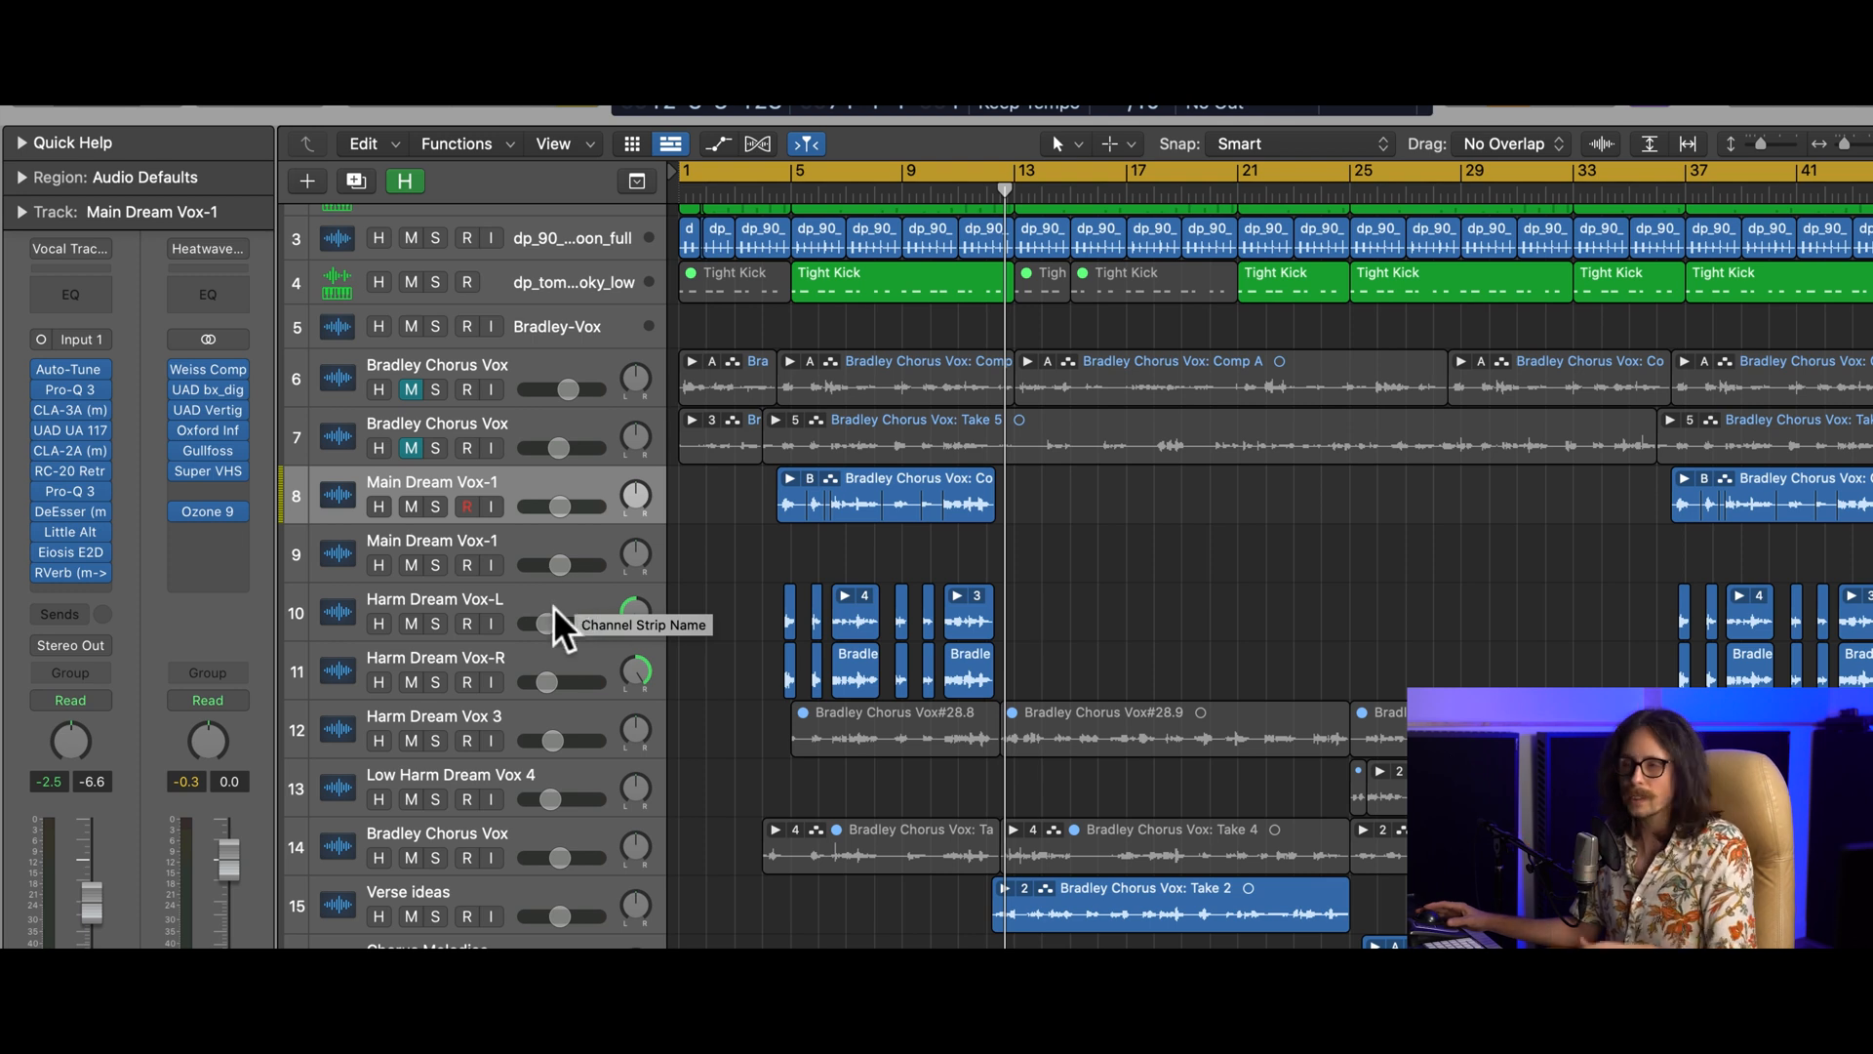
- Replace Auto-Tune on the empty Main Dream Vox-1 track 9 with Slate Digital's MetaTune
left_click(491, 558)
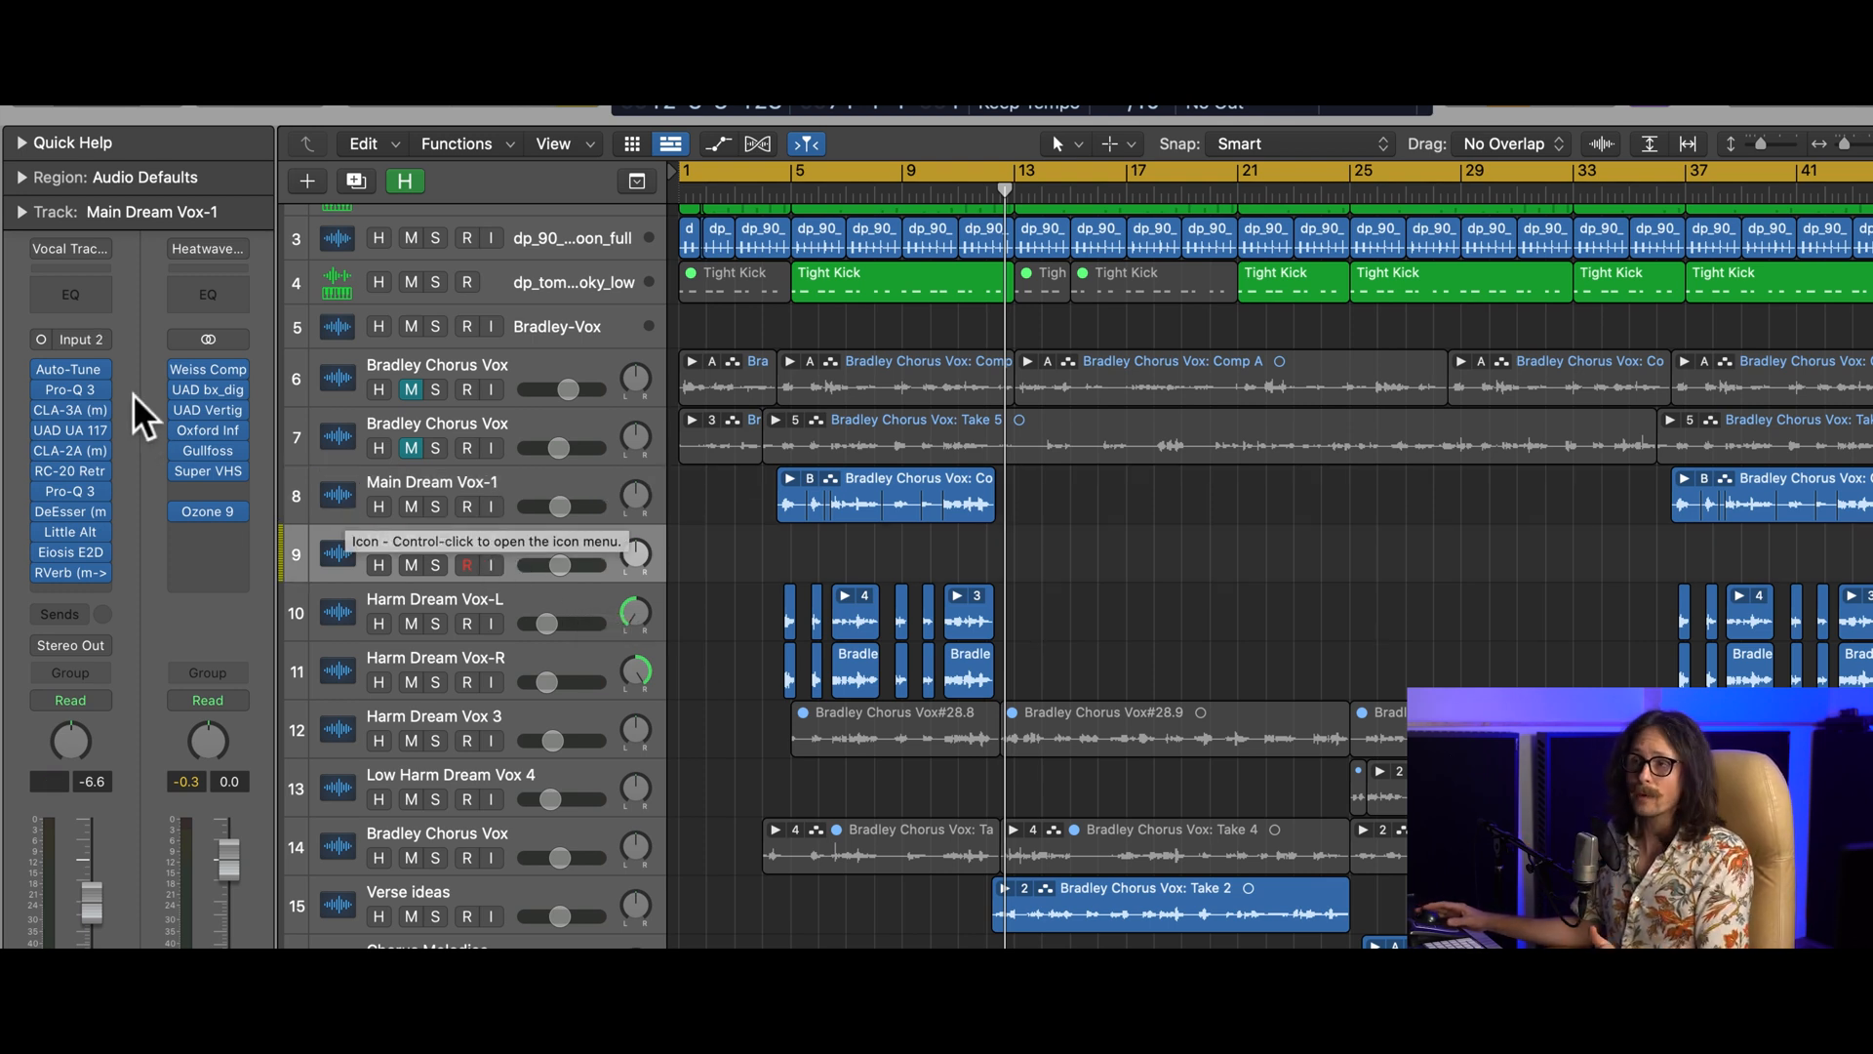
mouse_move(82, 366)
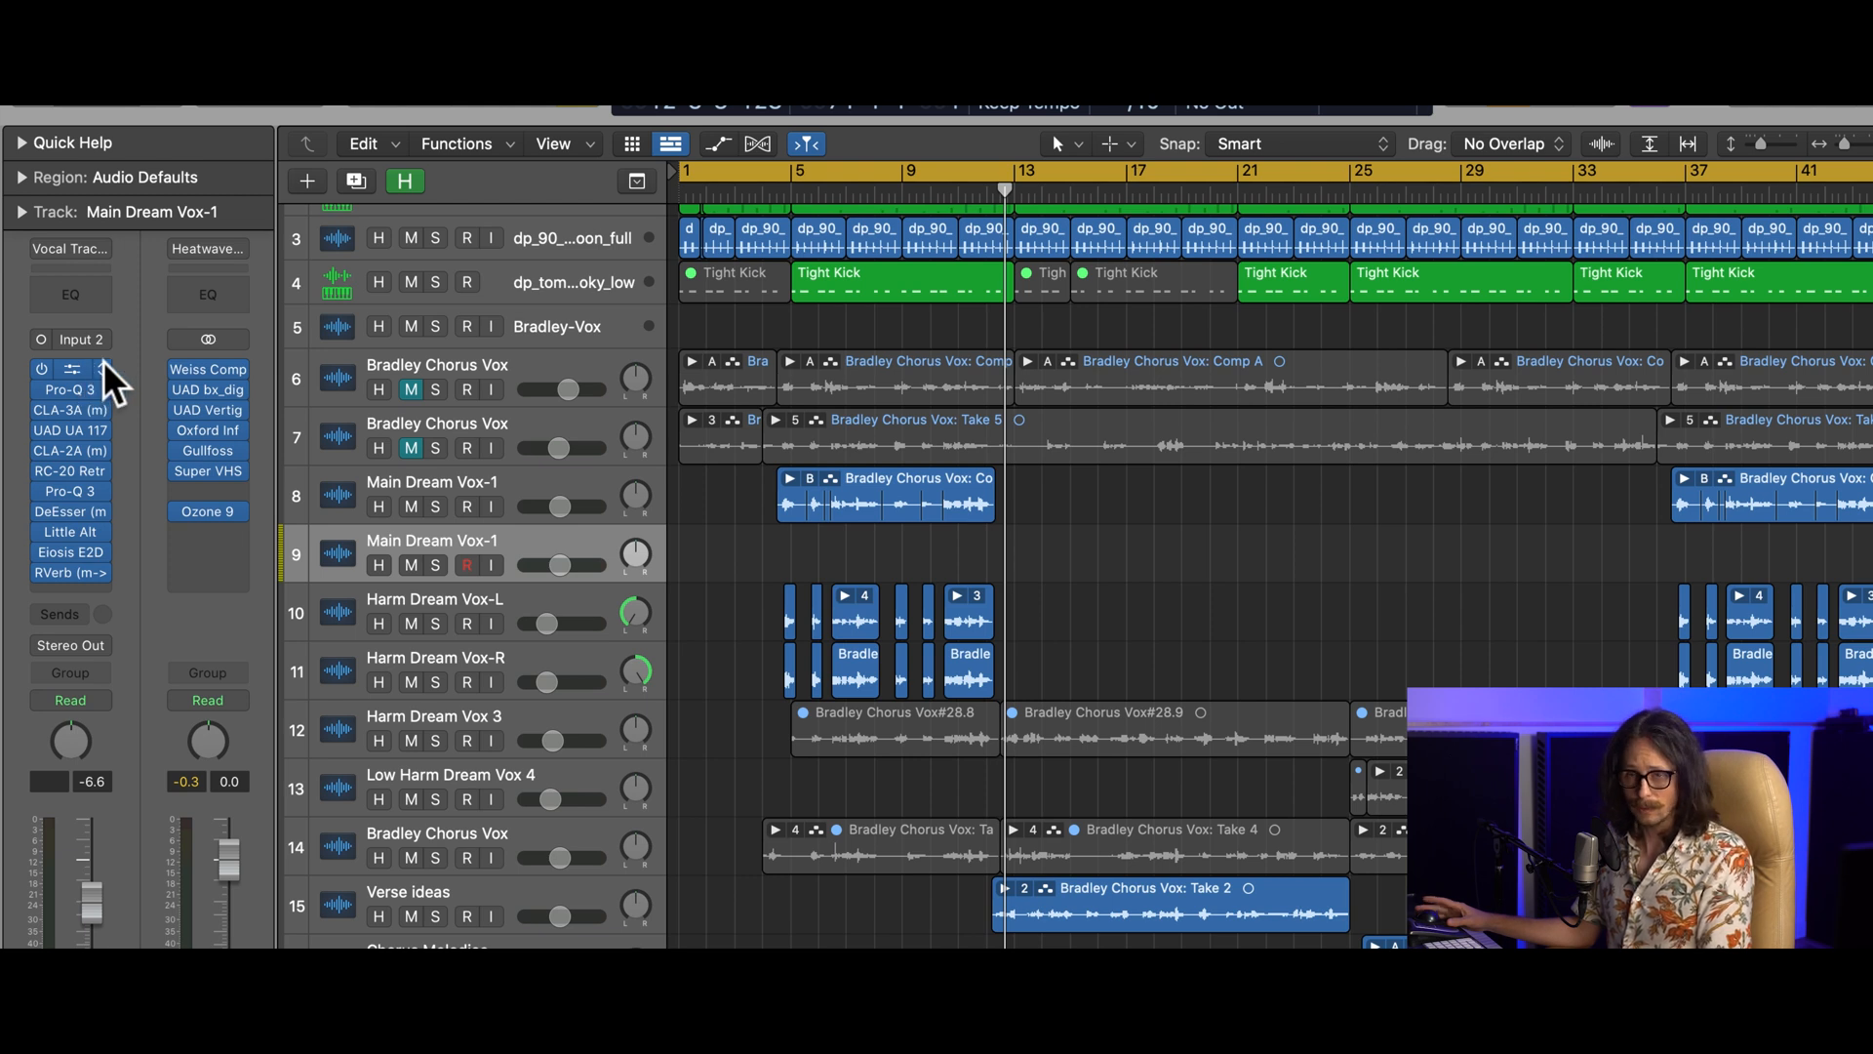
left_click(104, 366)
mouse_move(167, 578)
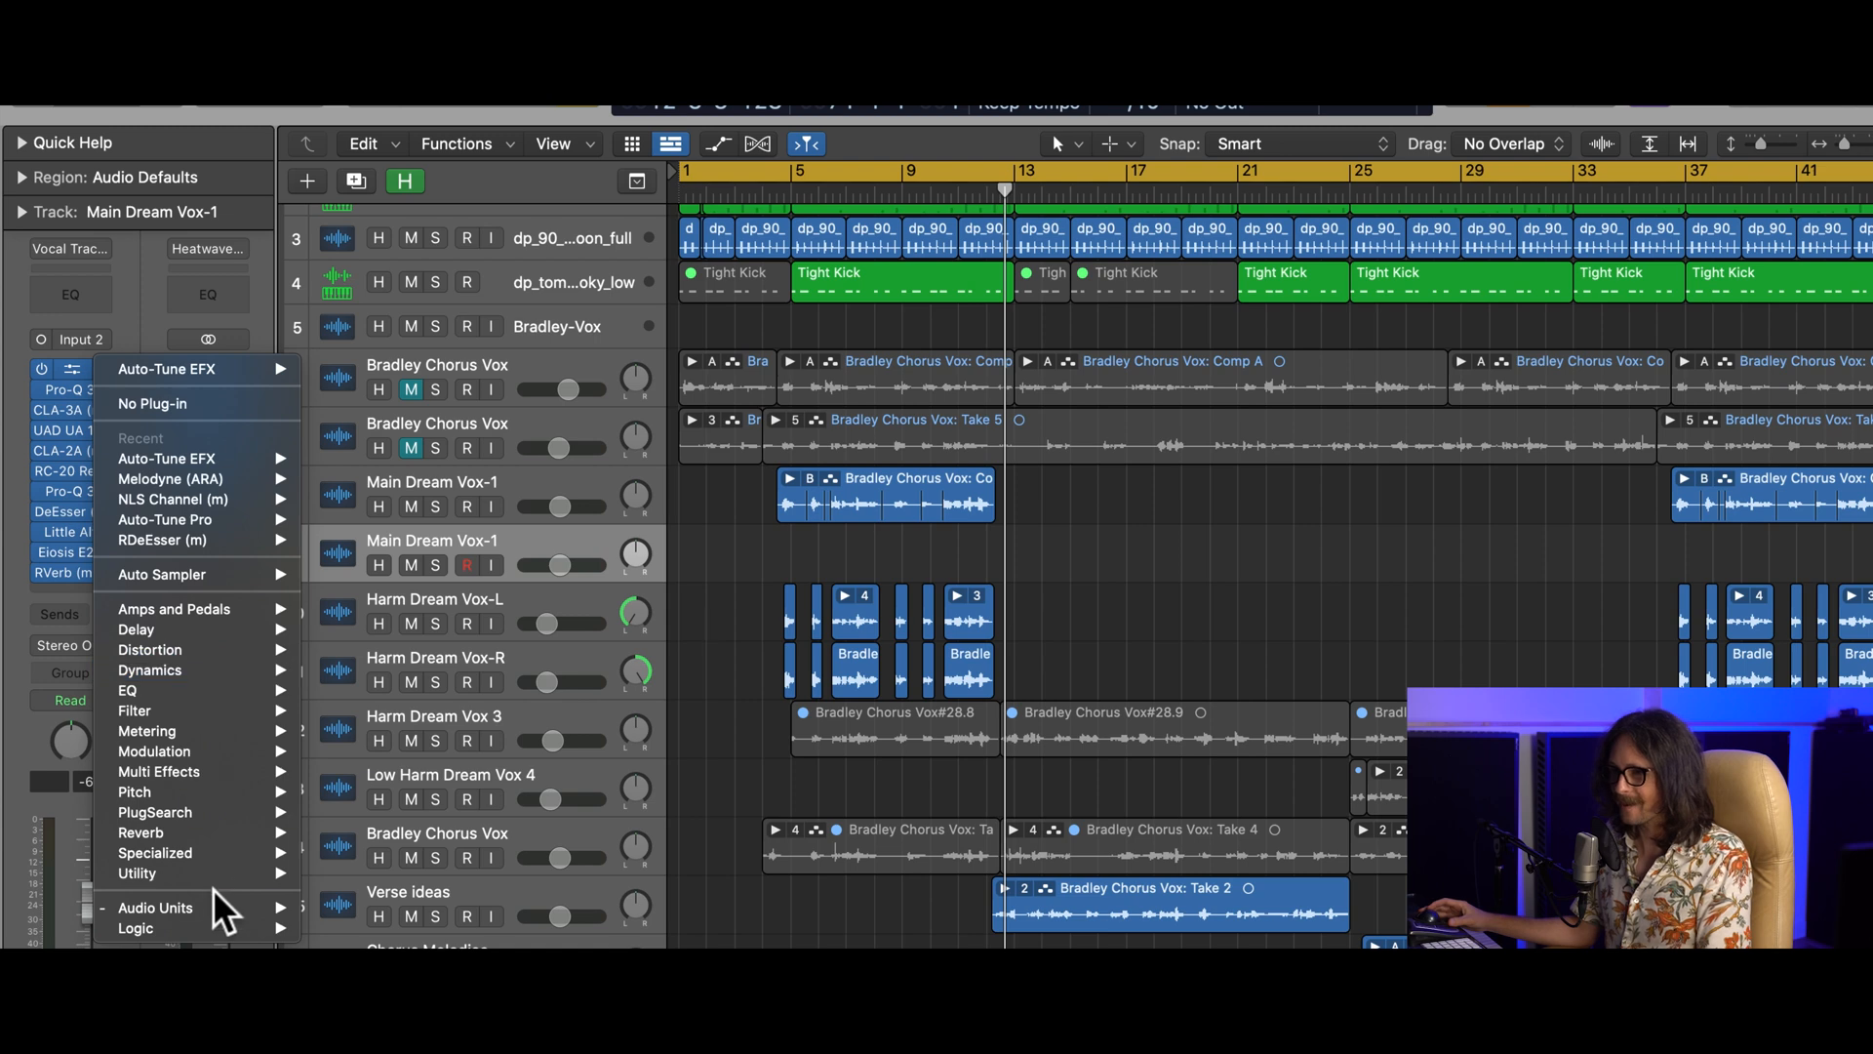
mouse_move(239, 927)
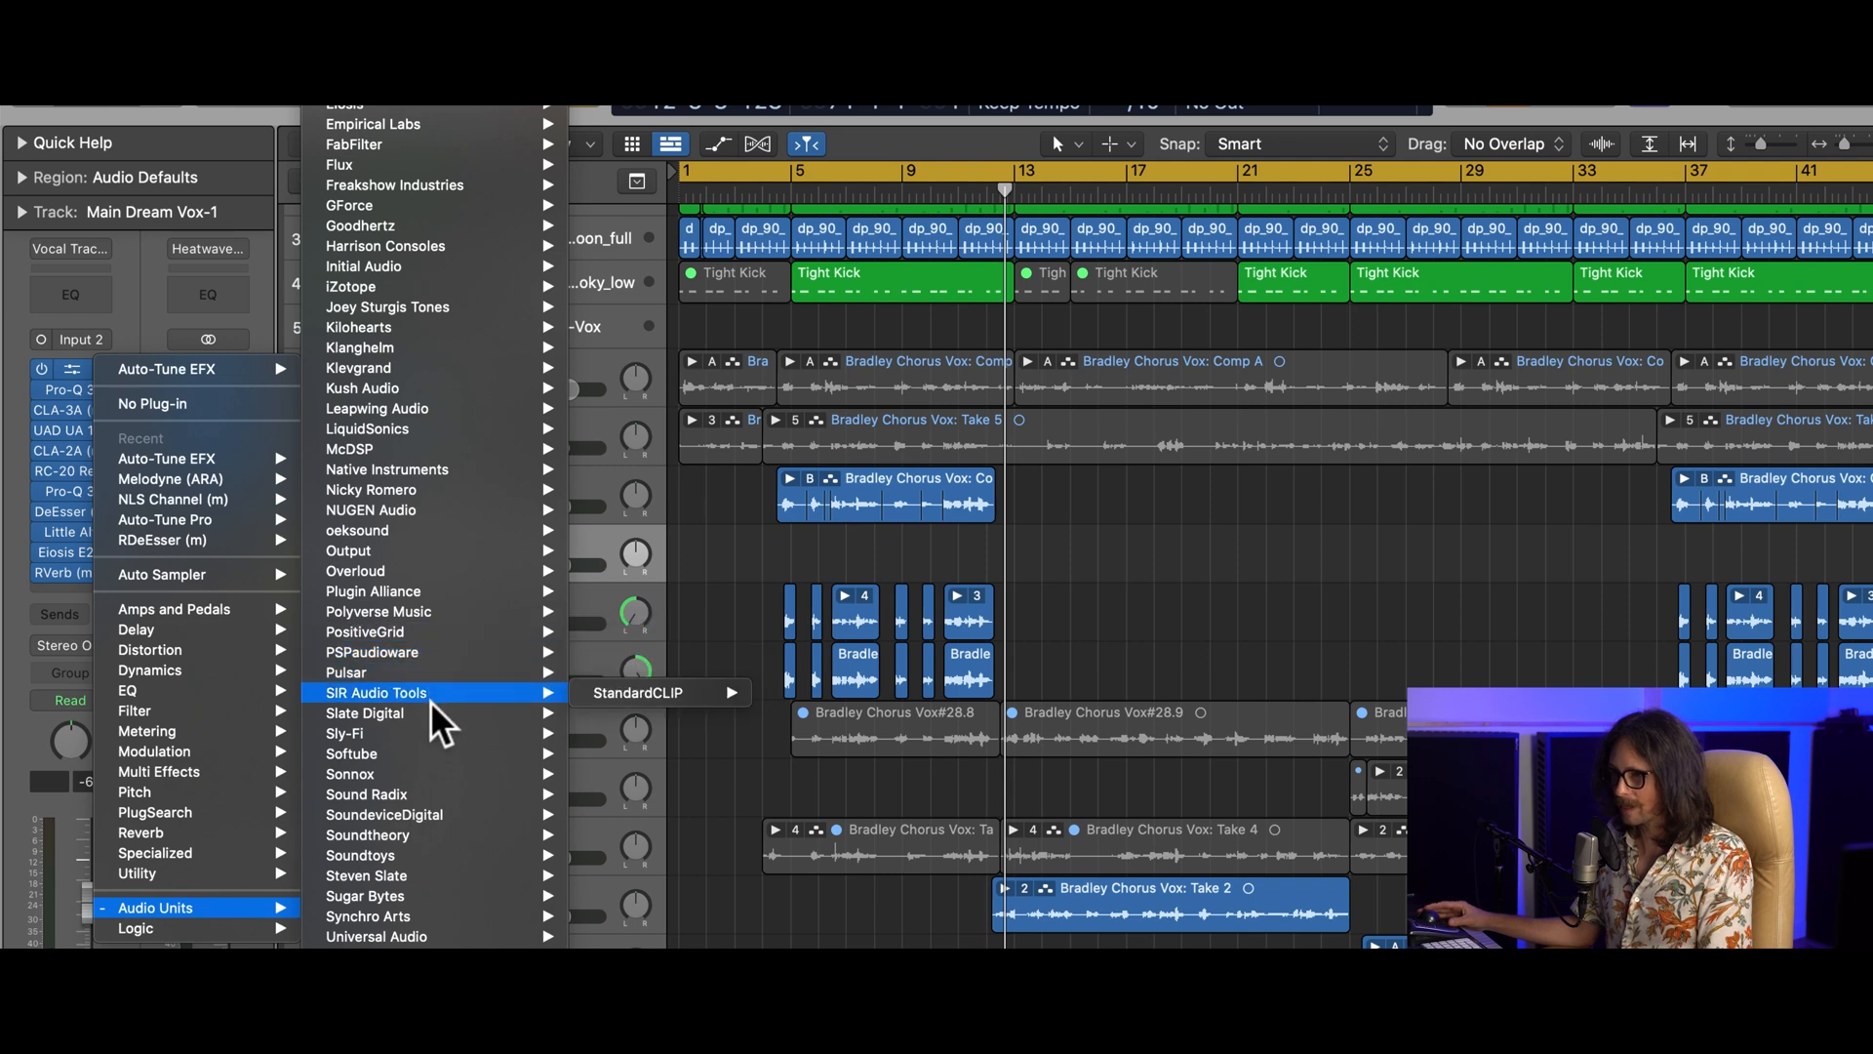
mouse_move(483, 715)
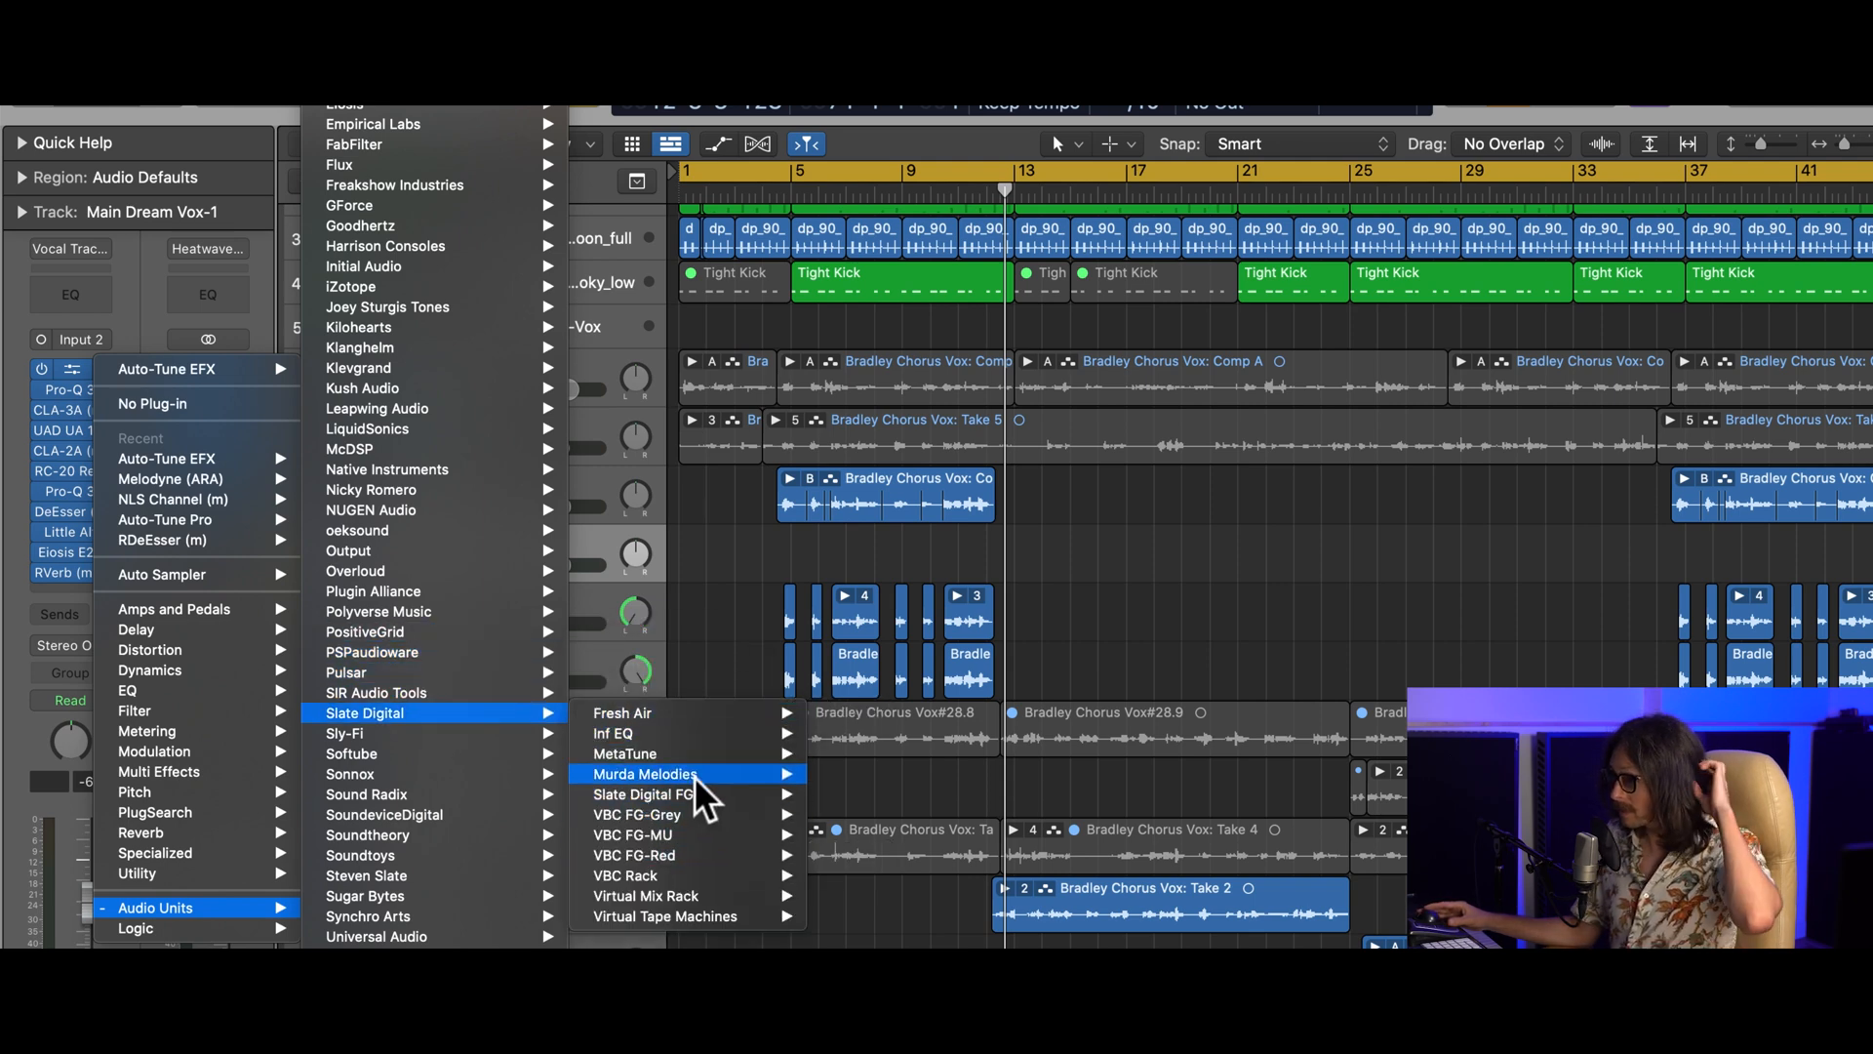
left_click(697, 752)
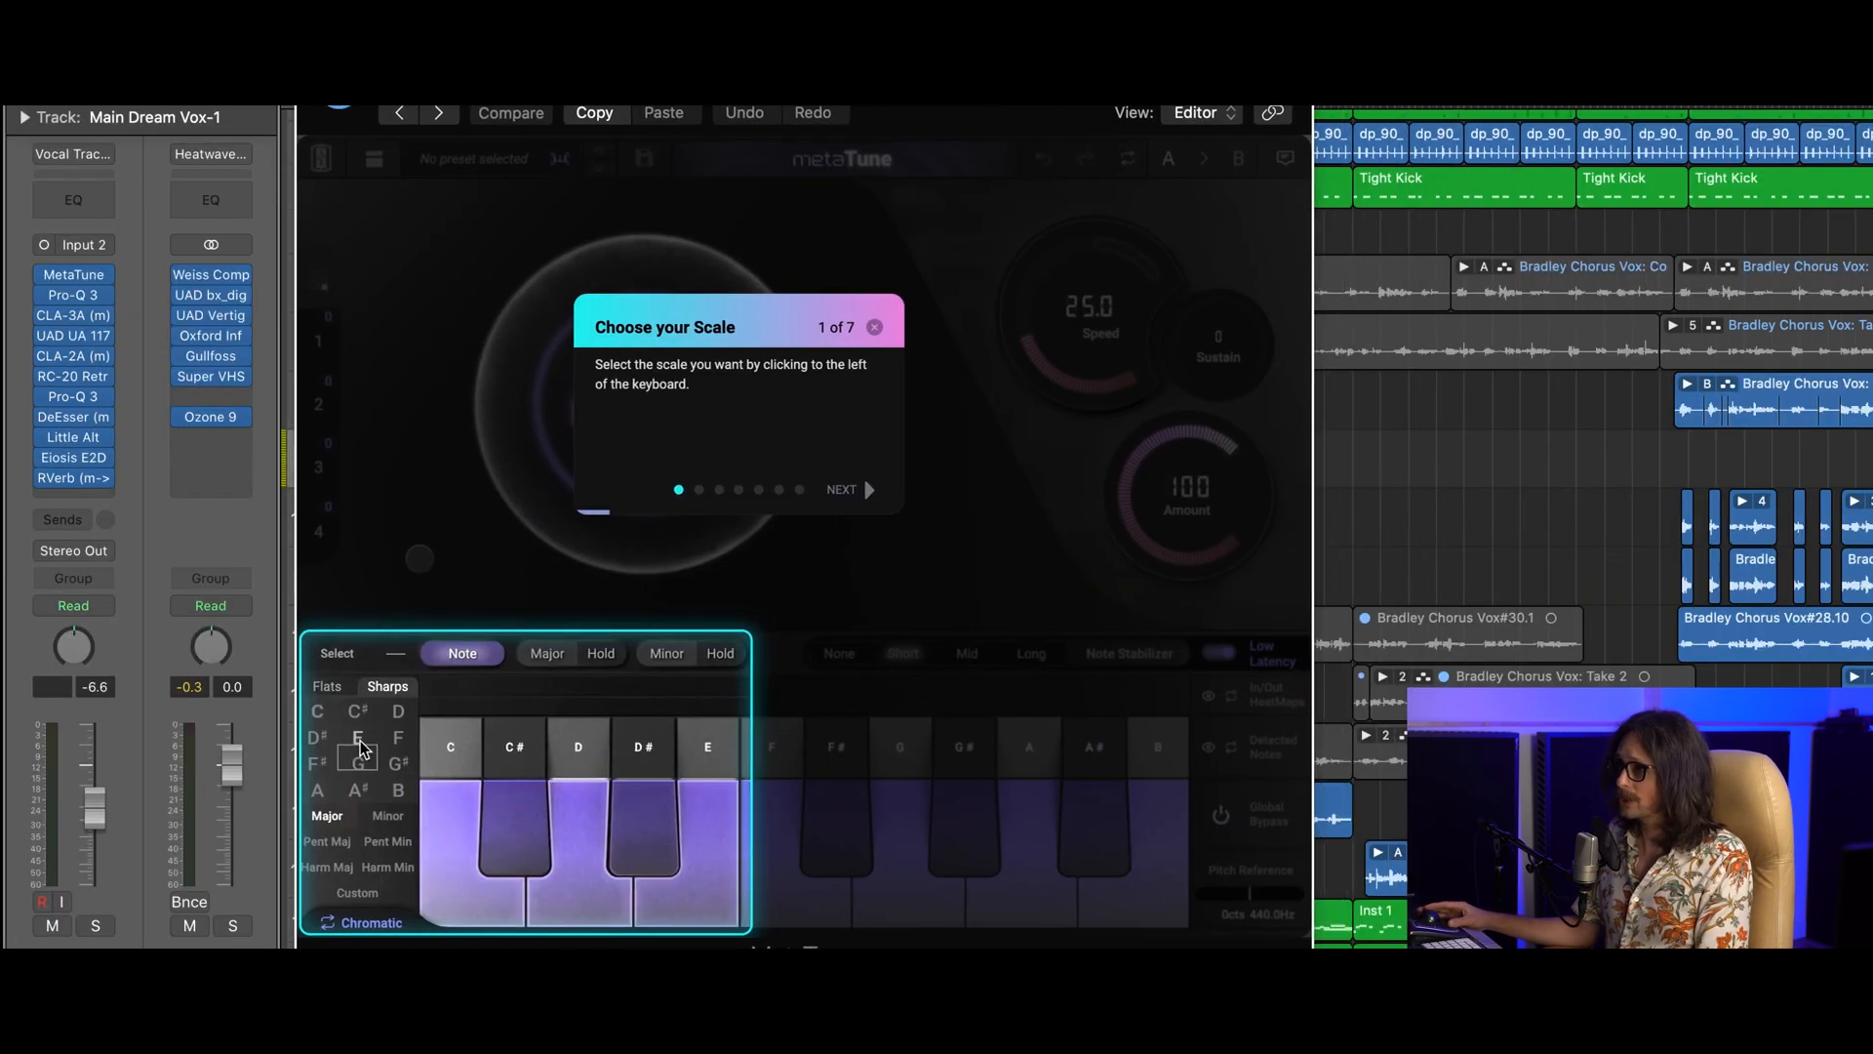
- Read through the seven-page MetaTune introduction, including the Speed, Amount, Note Stabilizer and Groups pages, and close it
left_click(380, 840)
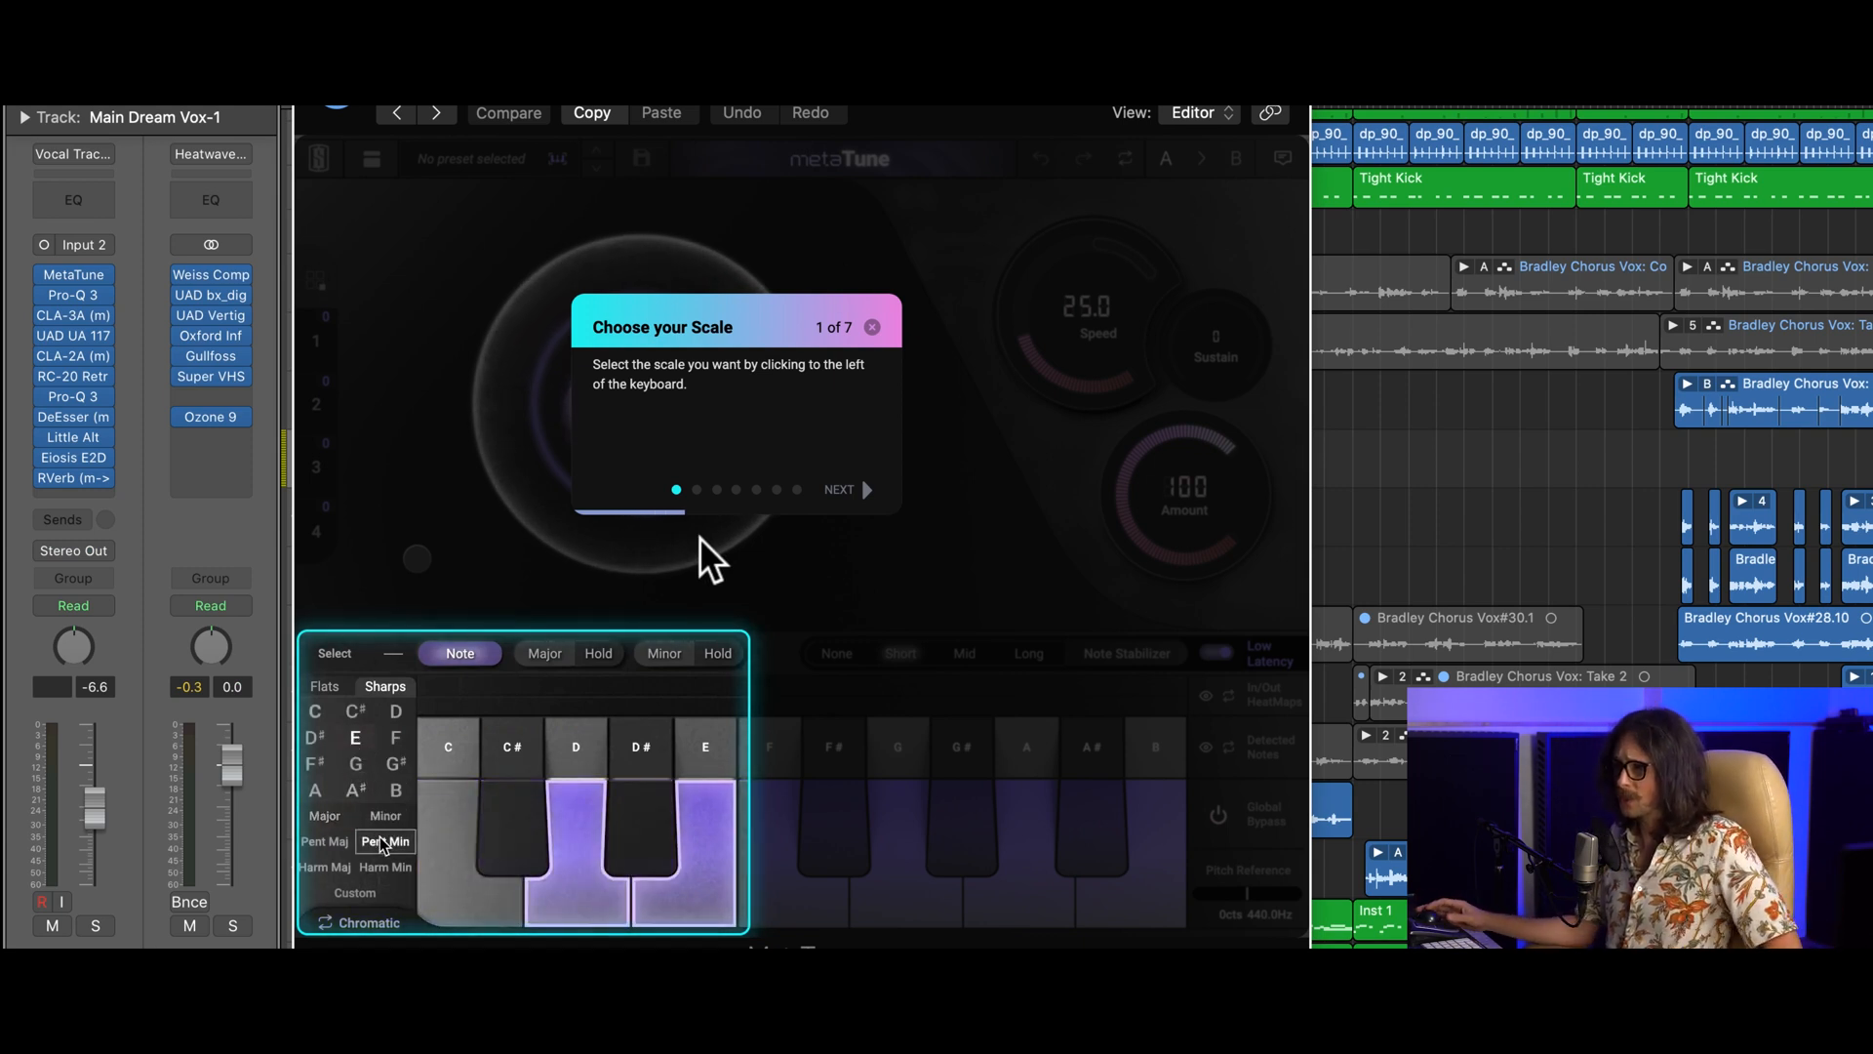
left_click(390, 815)
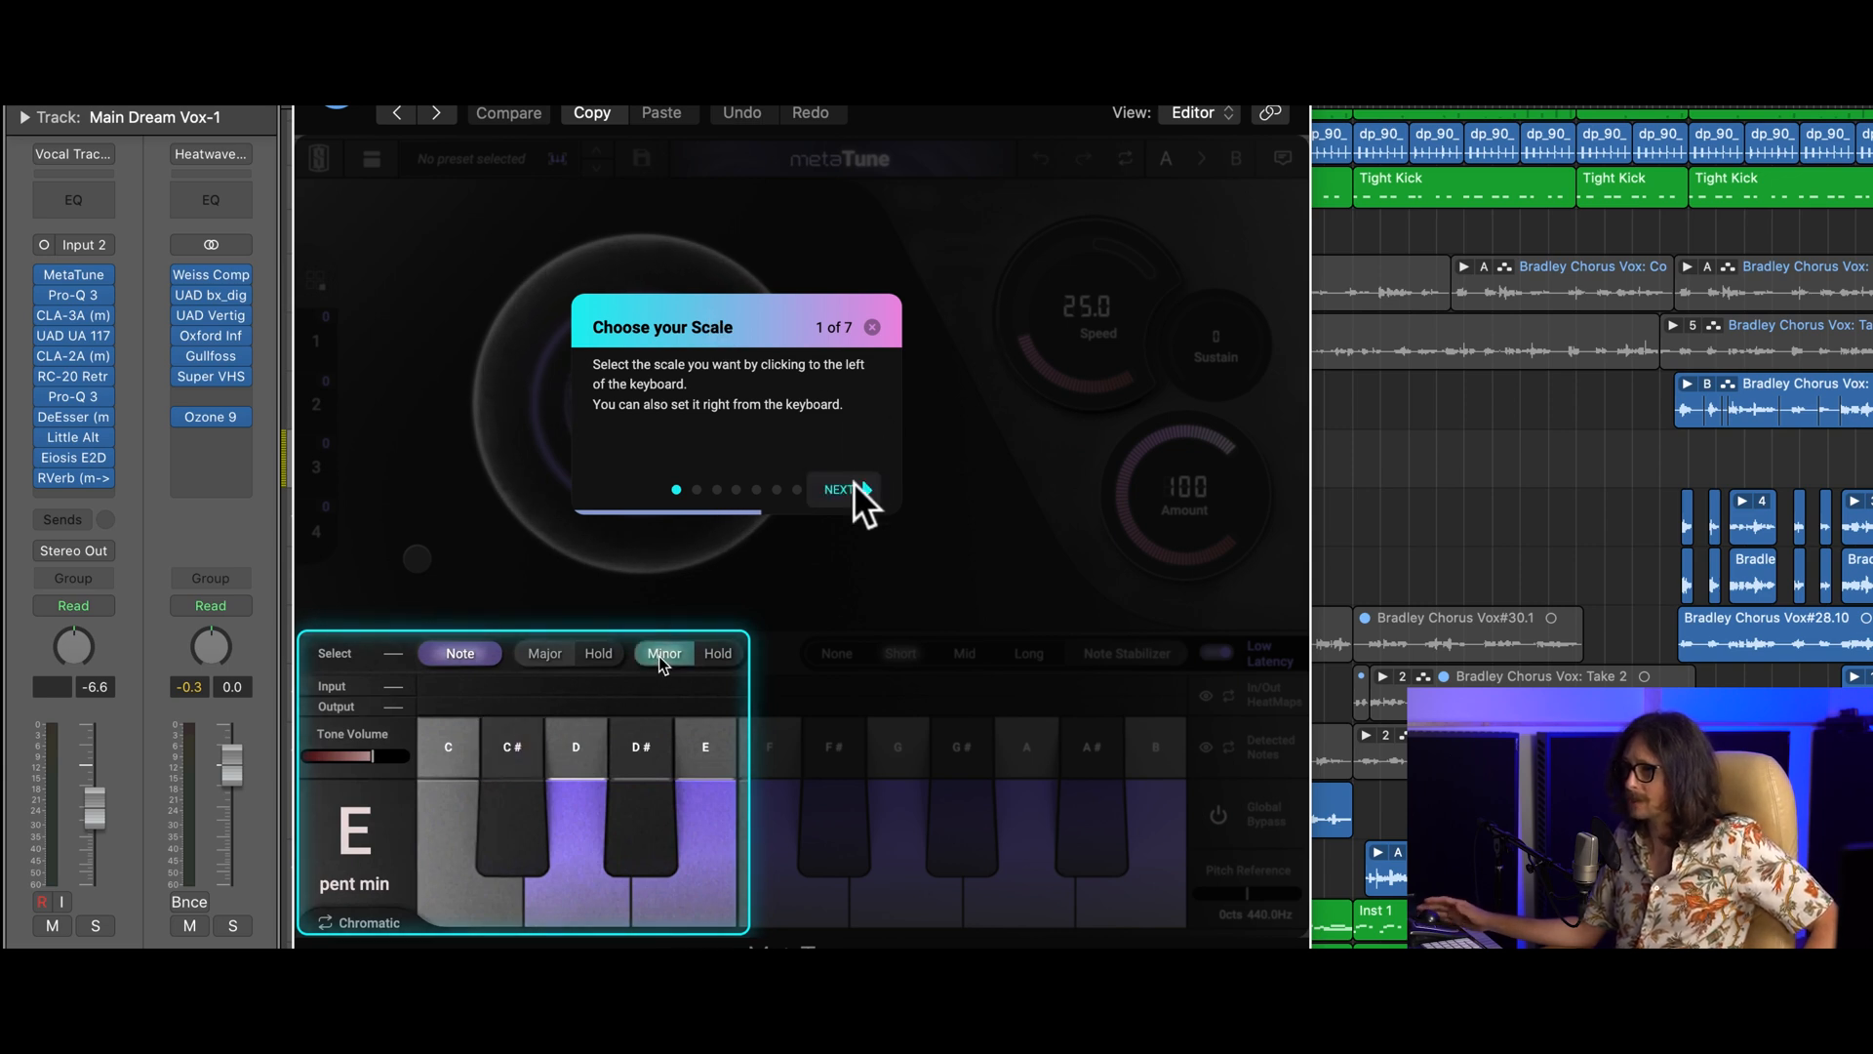
left_click(853, 482)
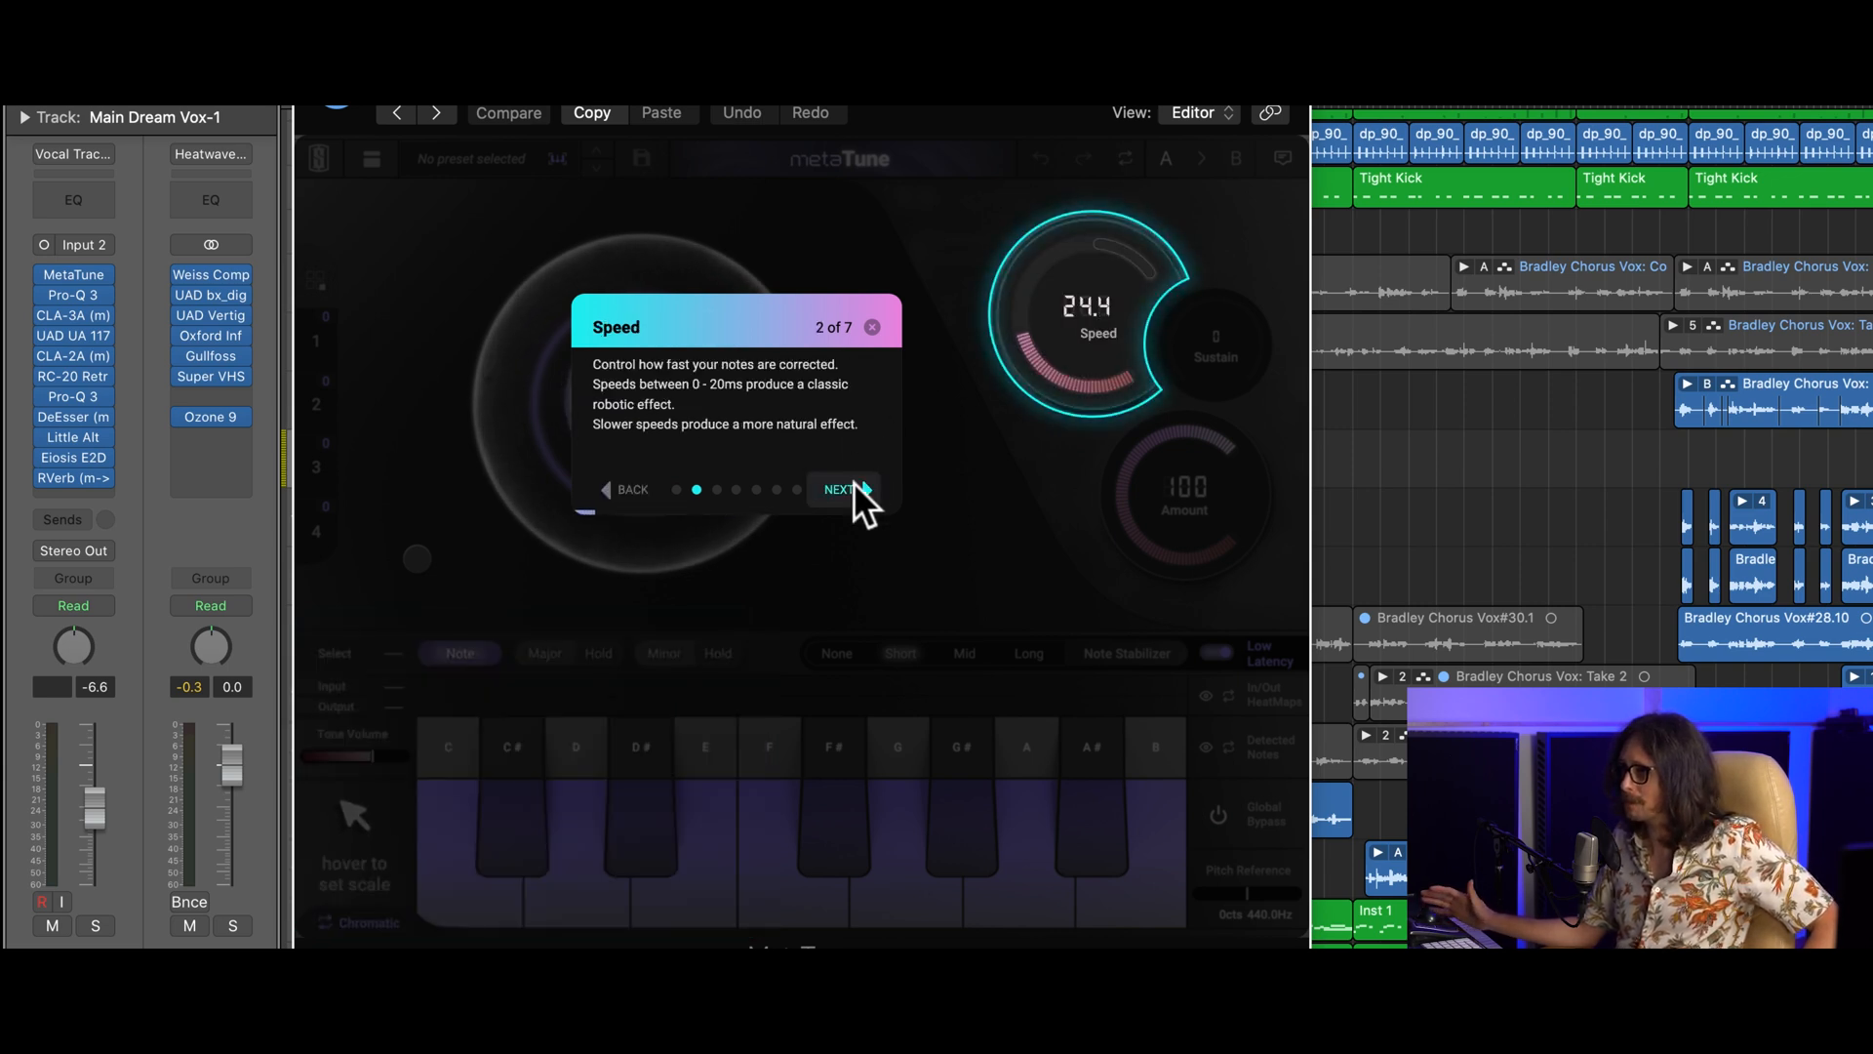
left_click(853, 482)
left_click(853, 482)
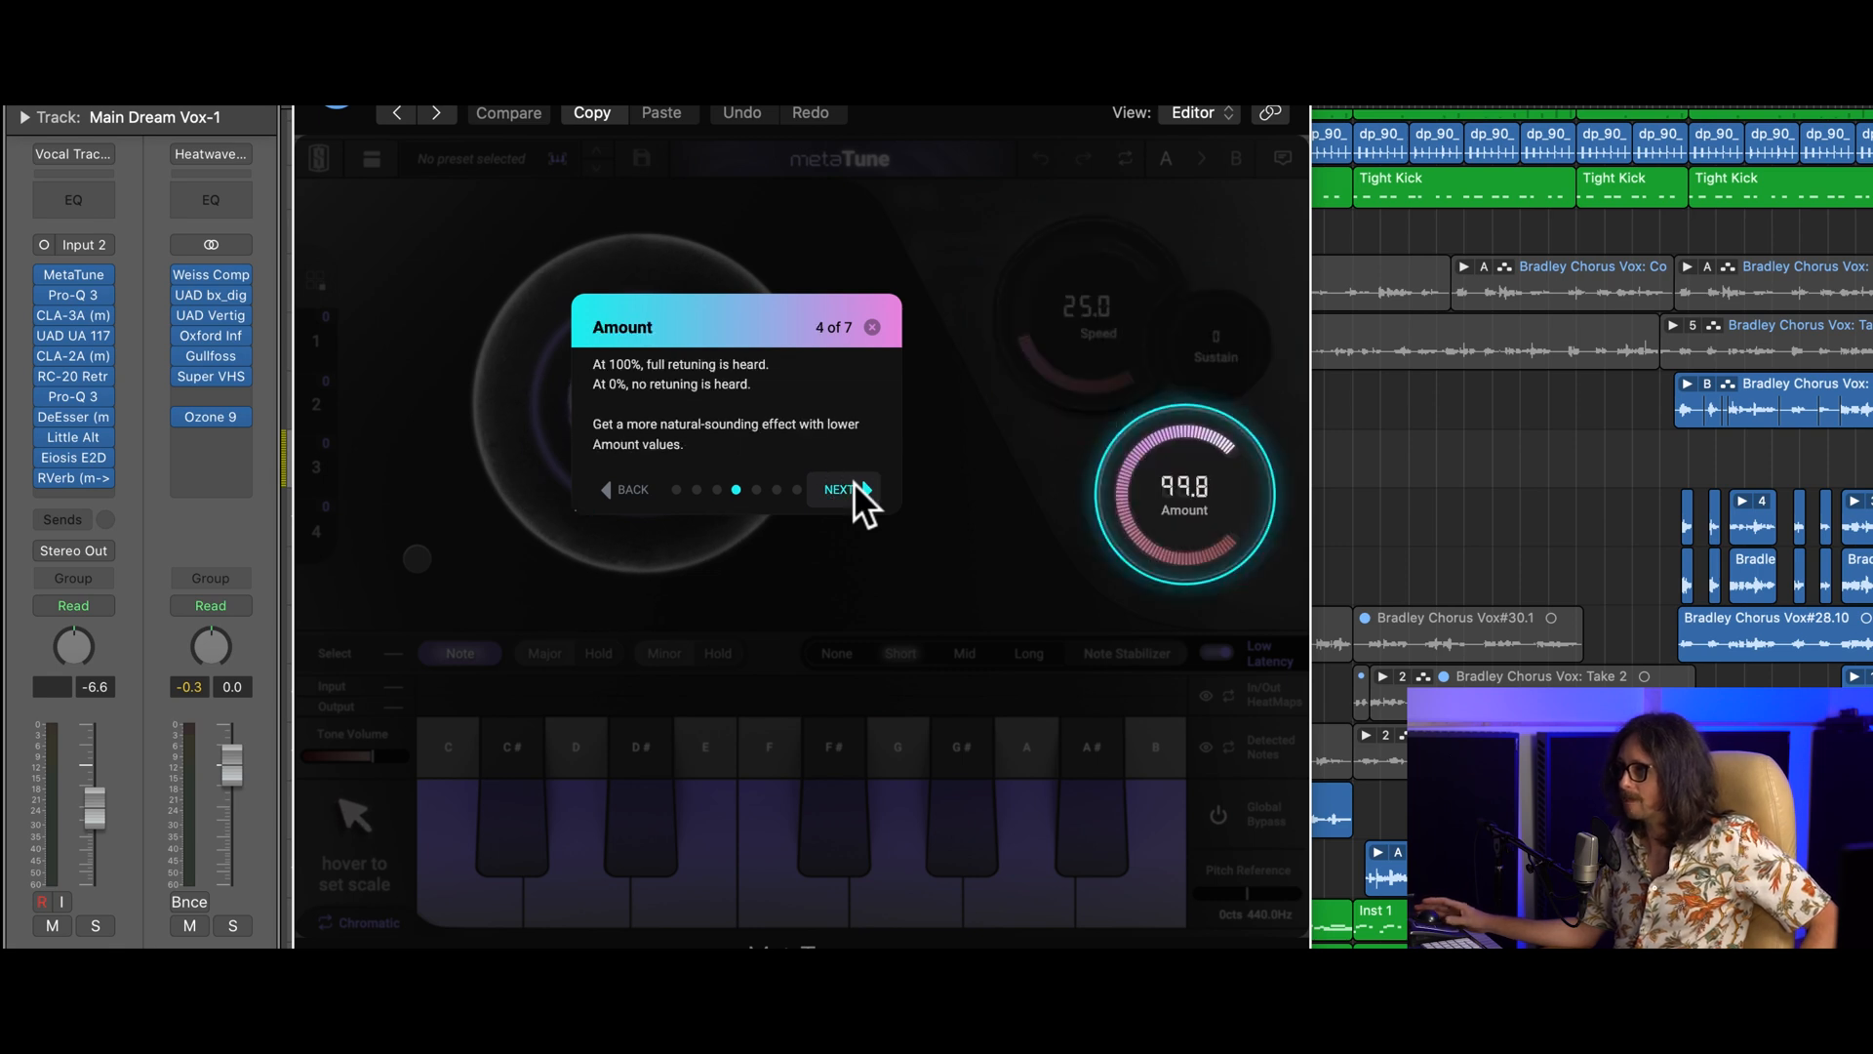
left_click(852, 482)
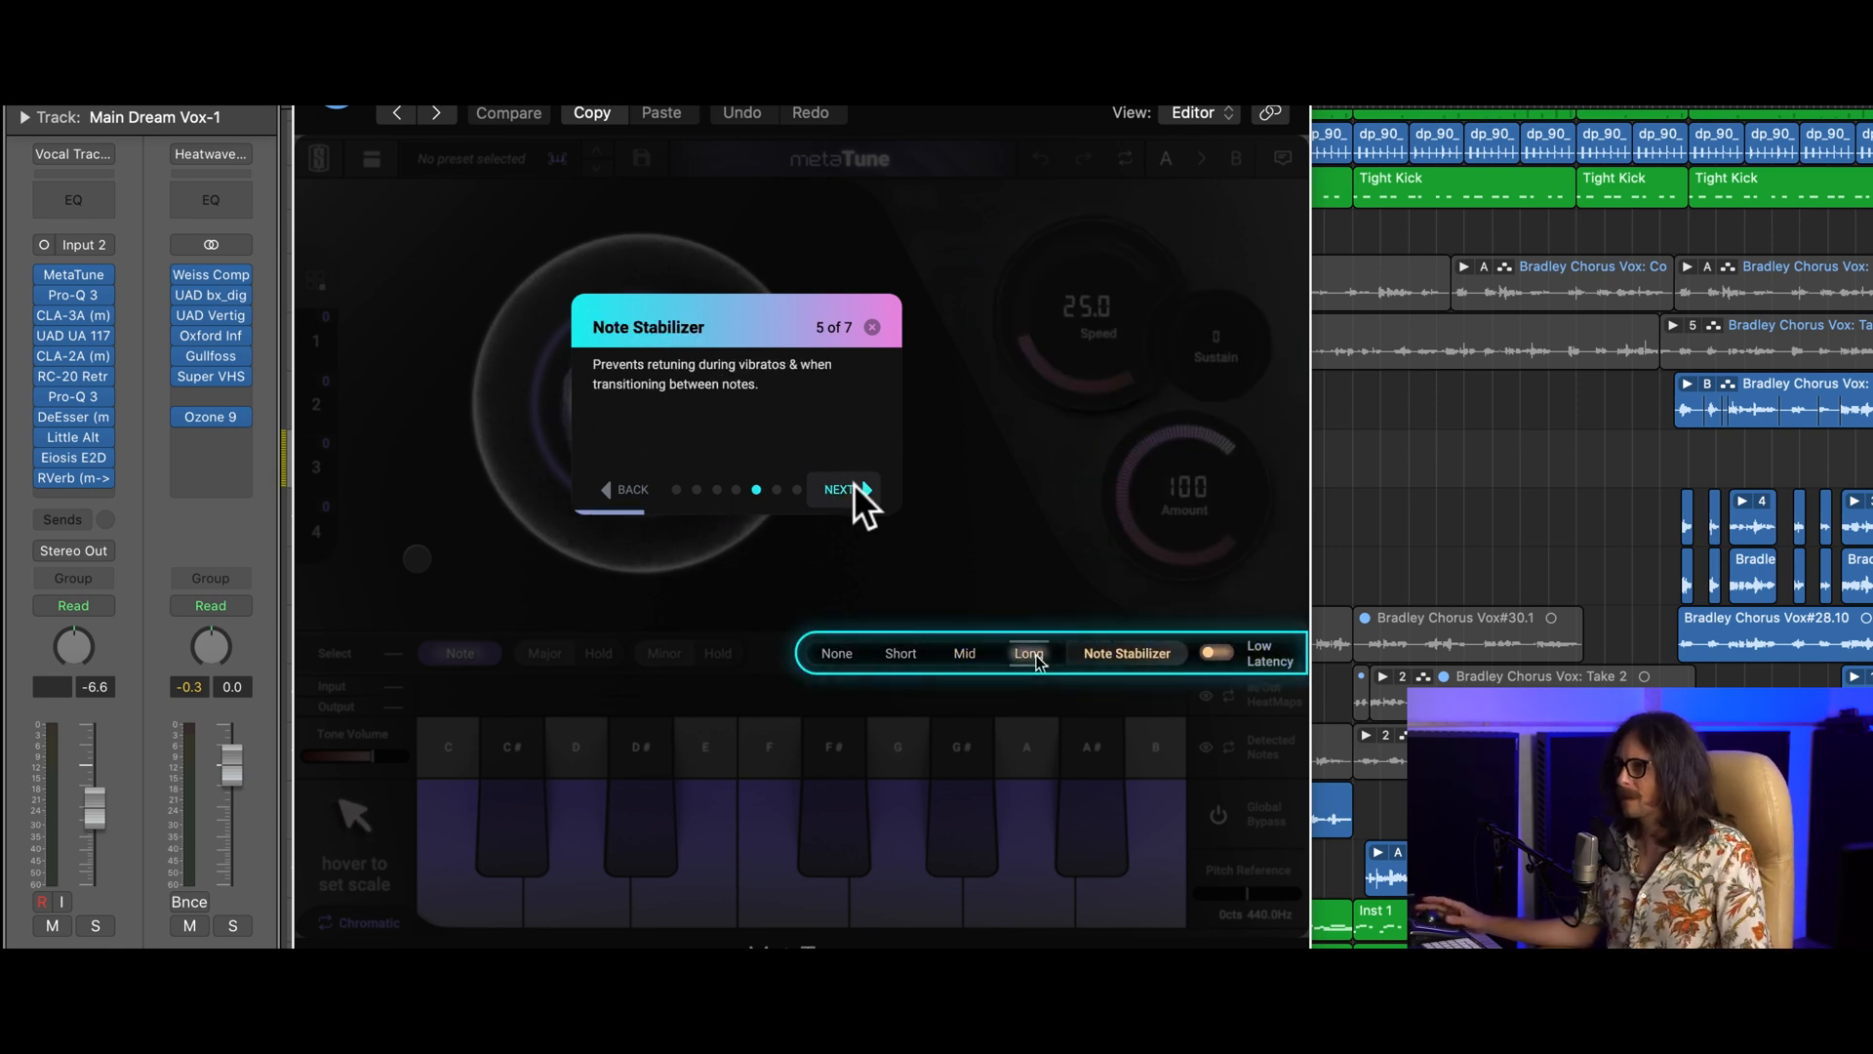
left_click(853, 483)
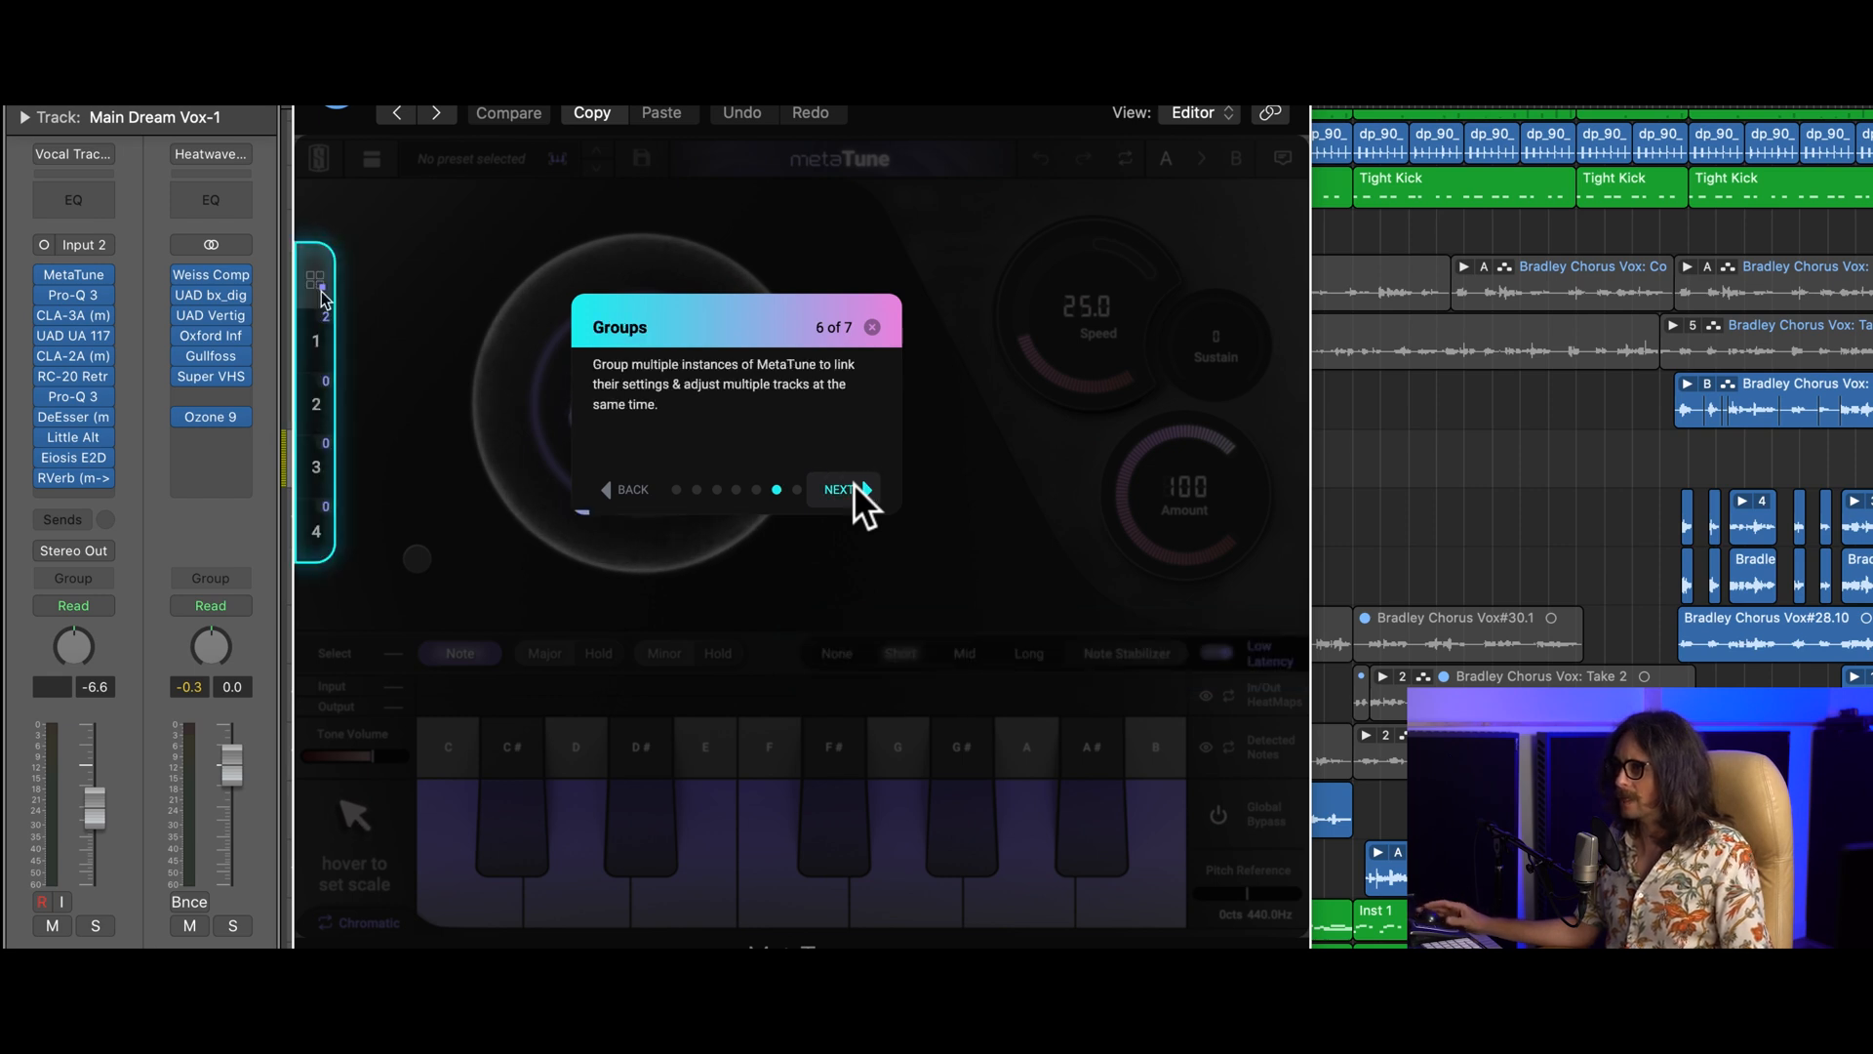
left_click(853, 483)
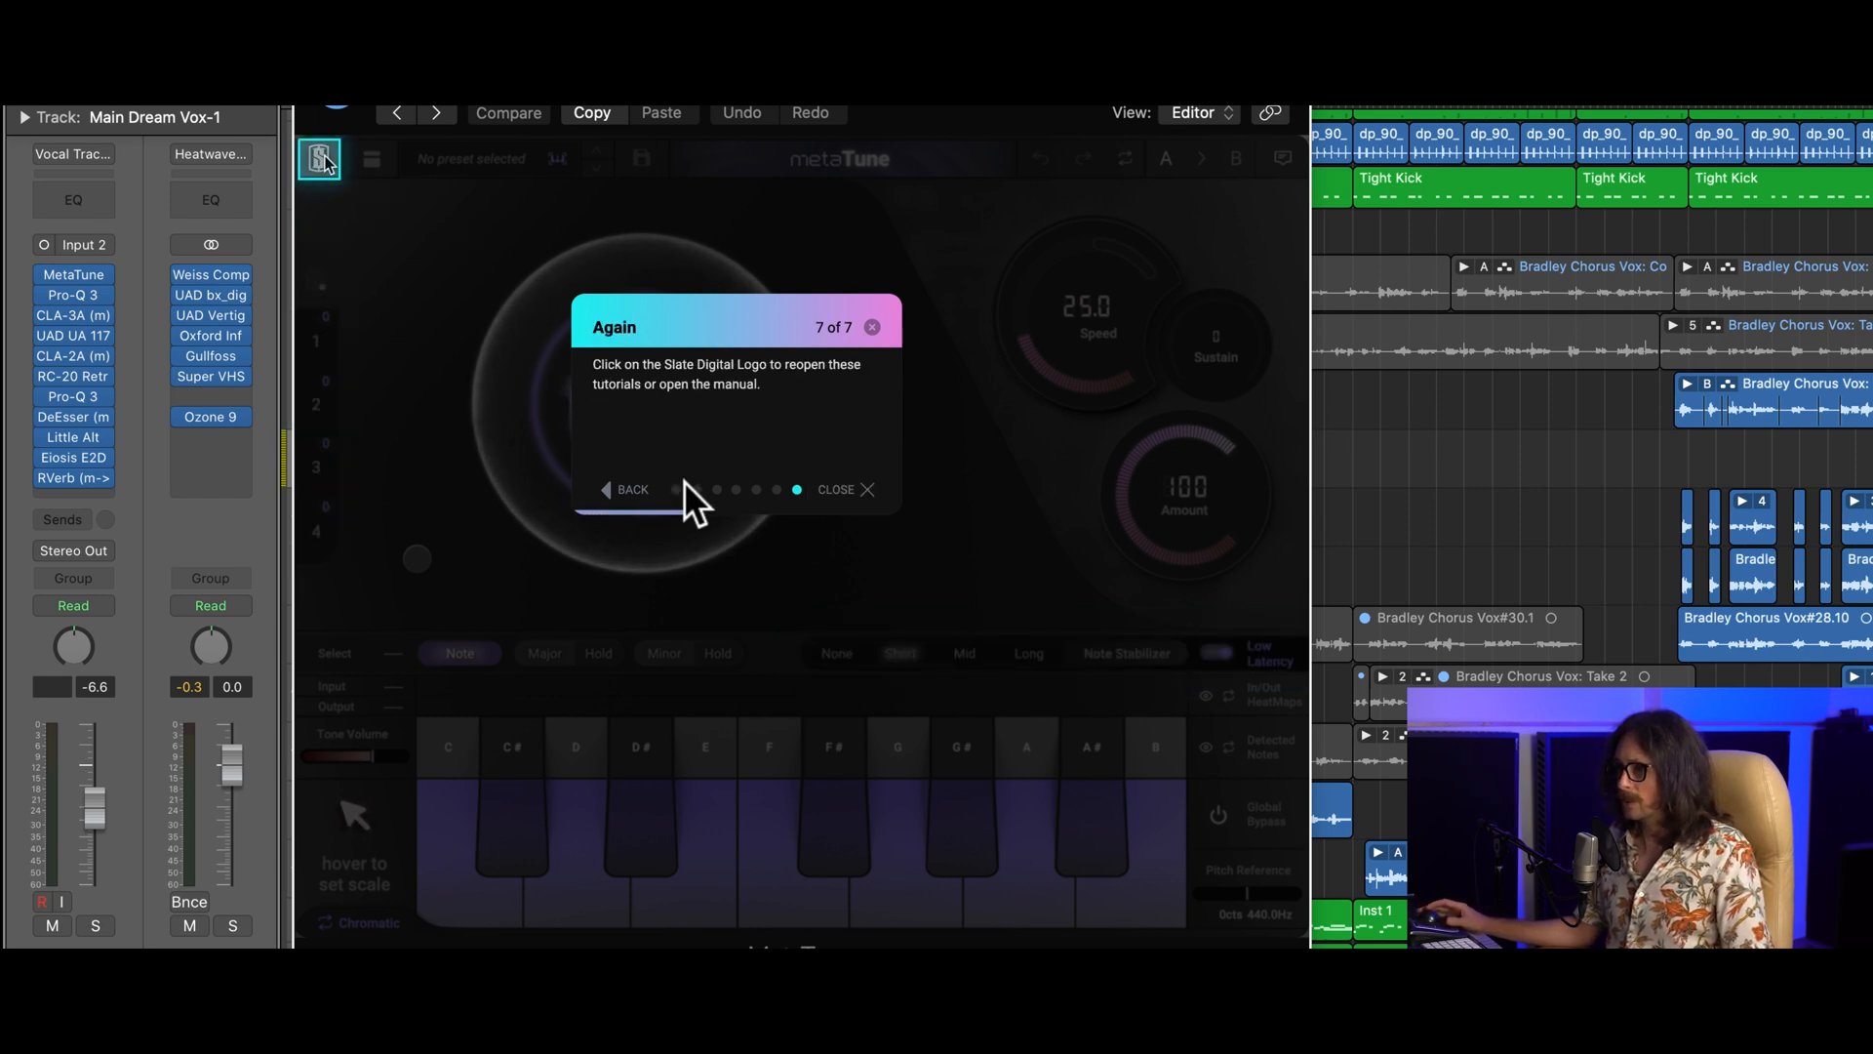
left_click(619, 485)
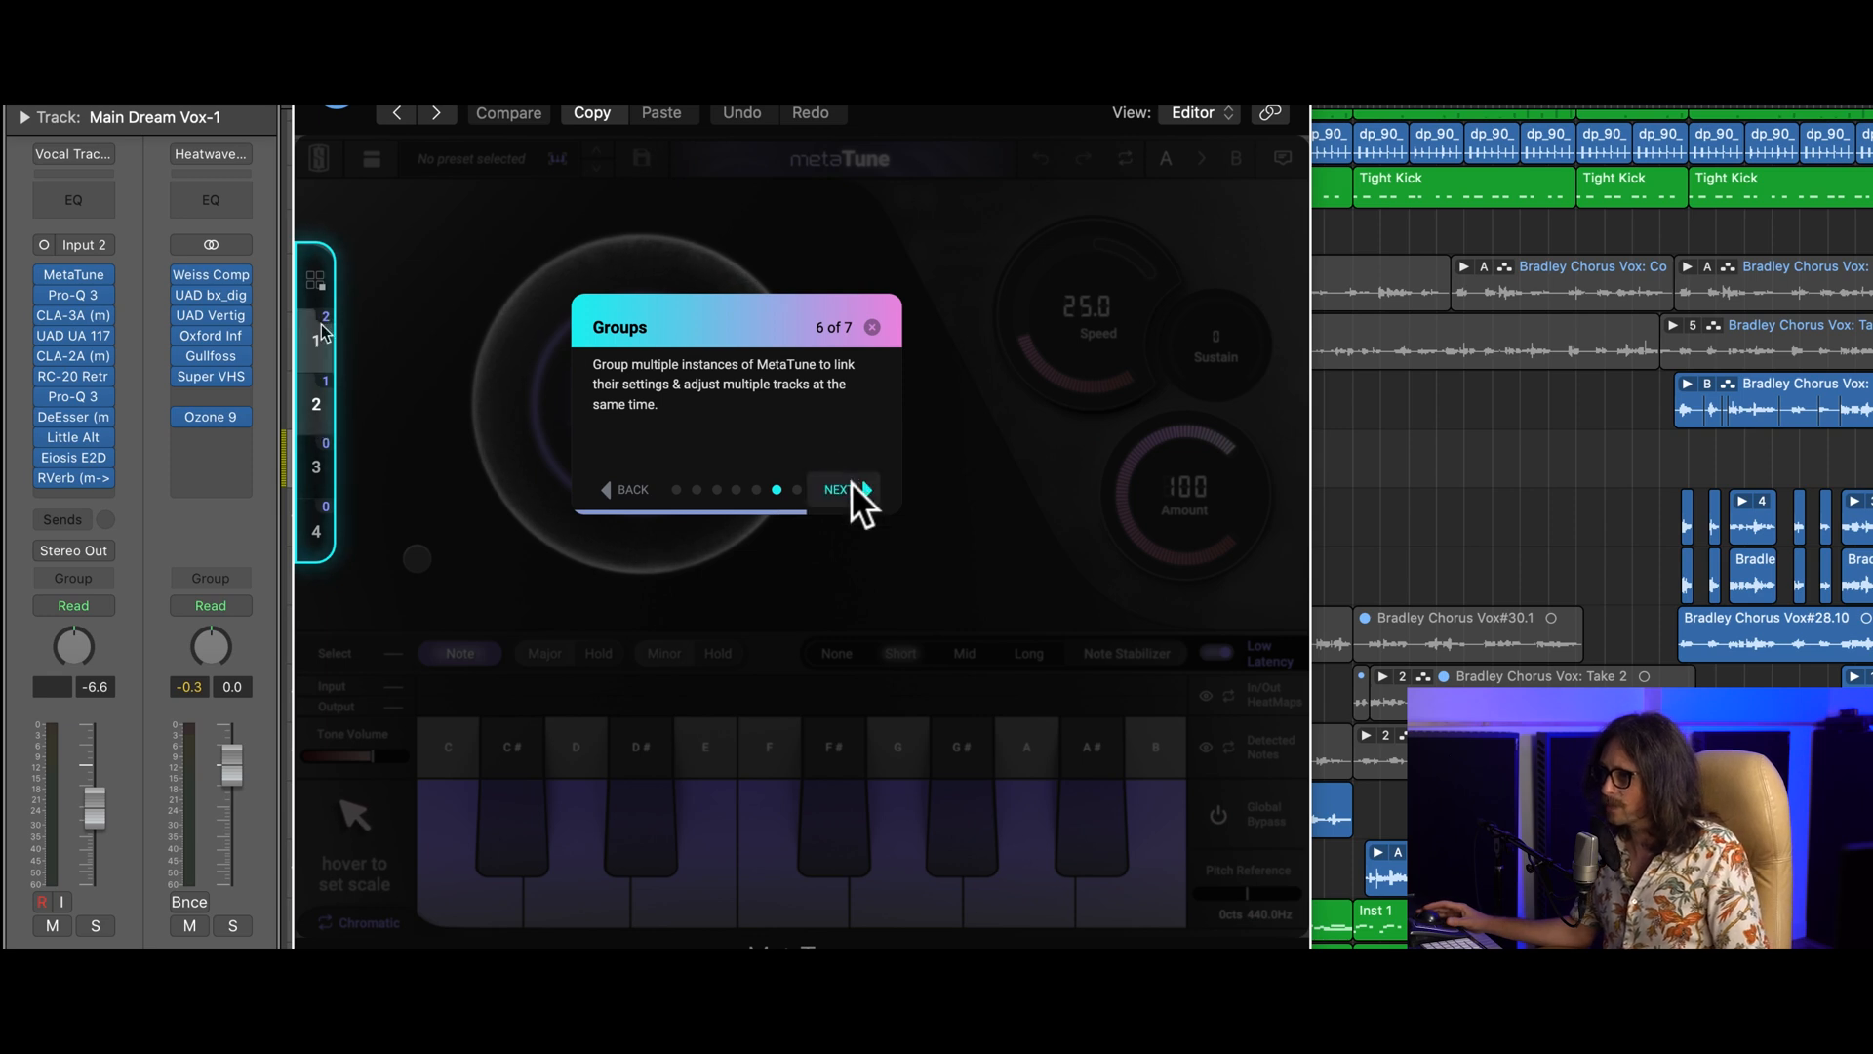
left_click(849, 486)
left_click(629, 488)
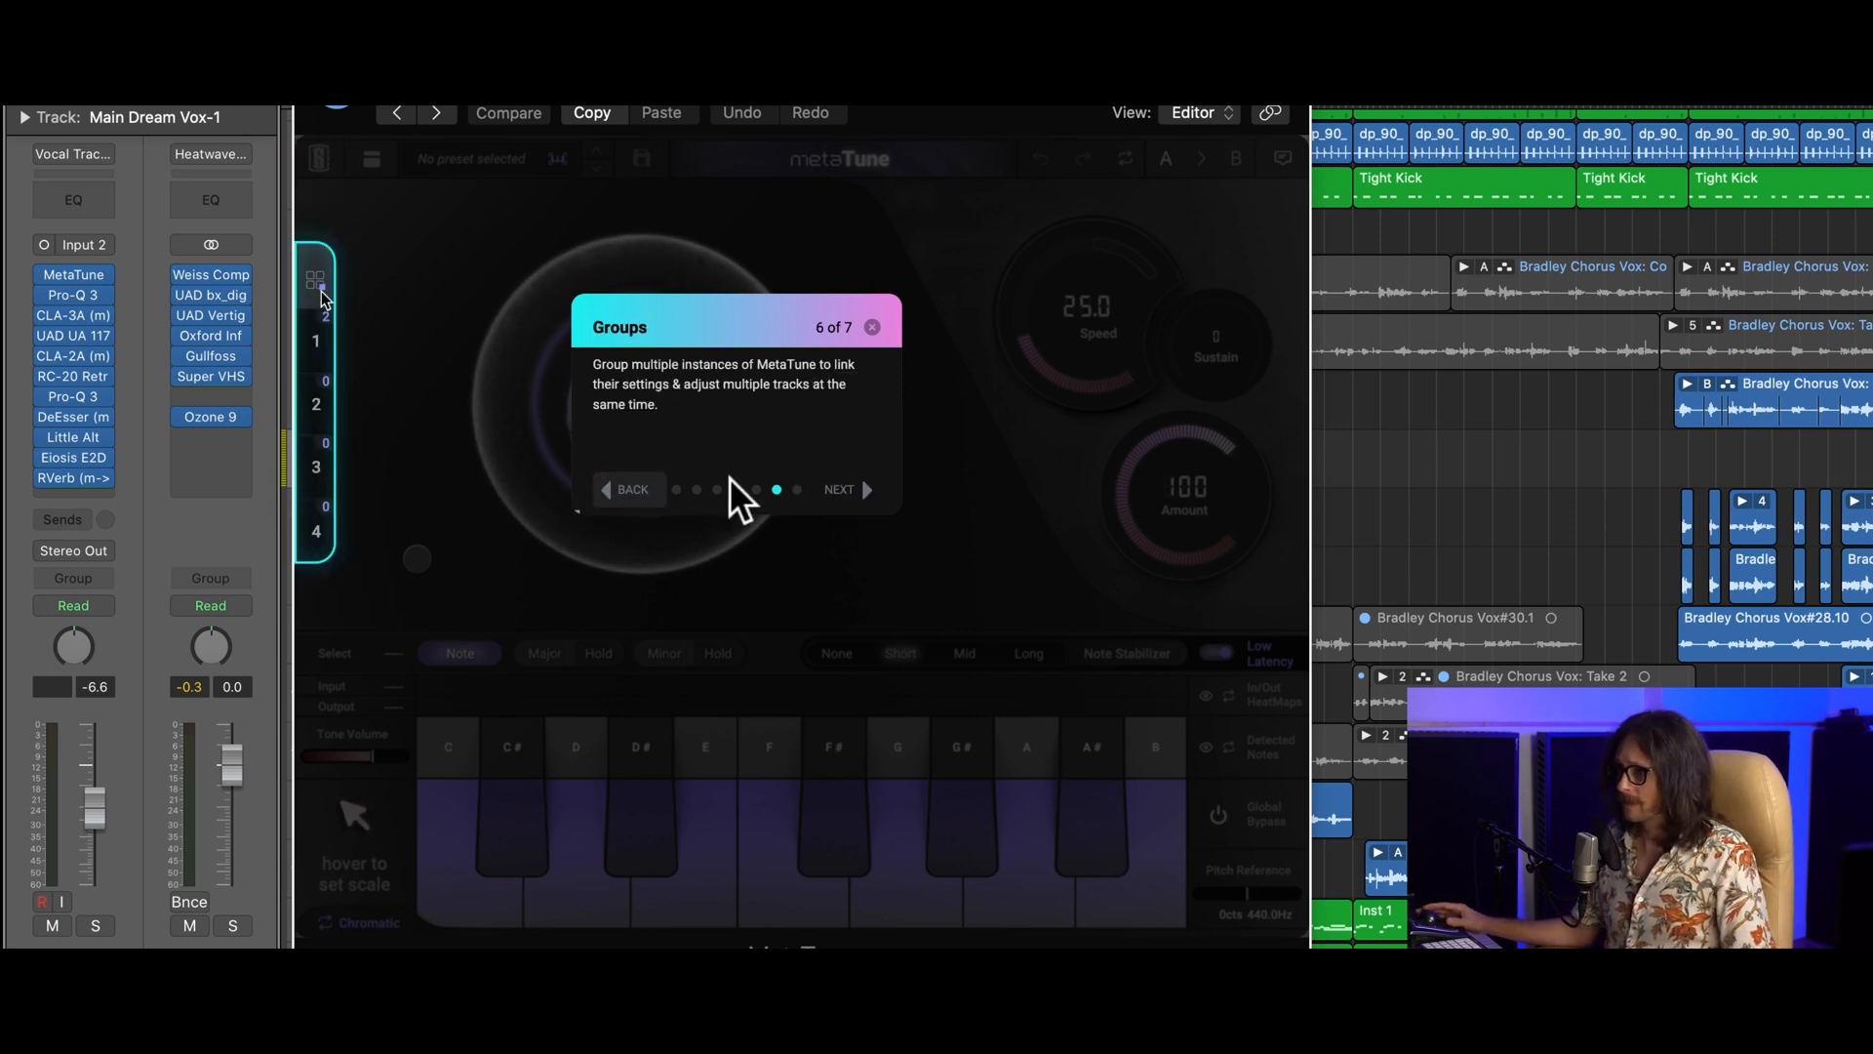
left_click(856, 490)
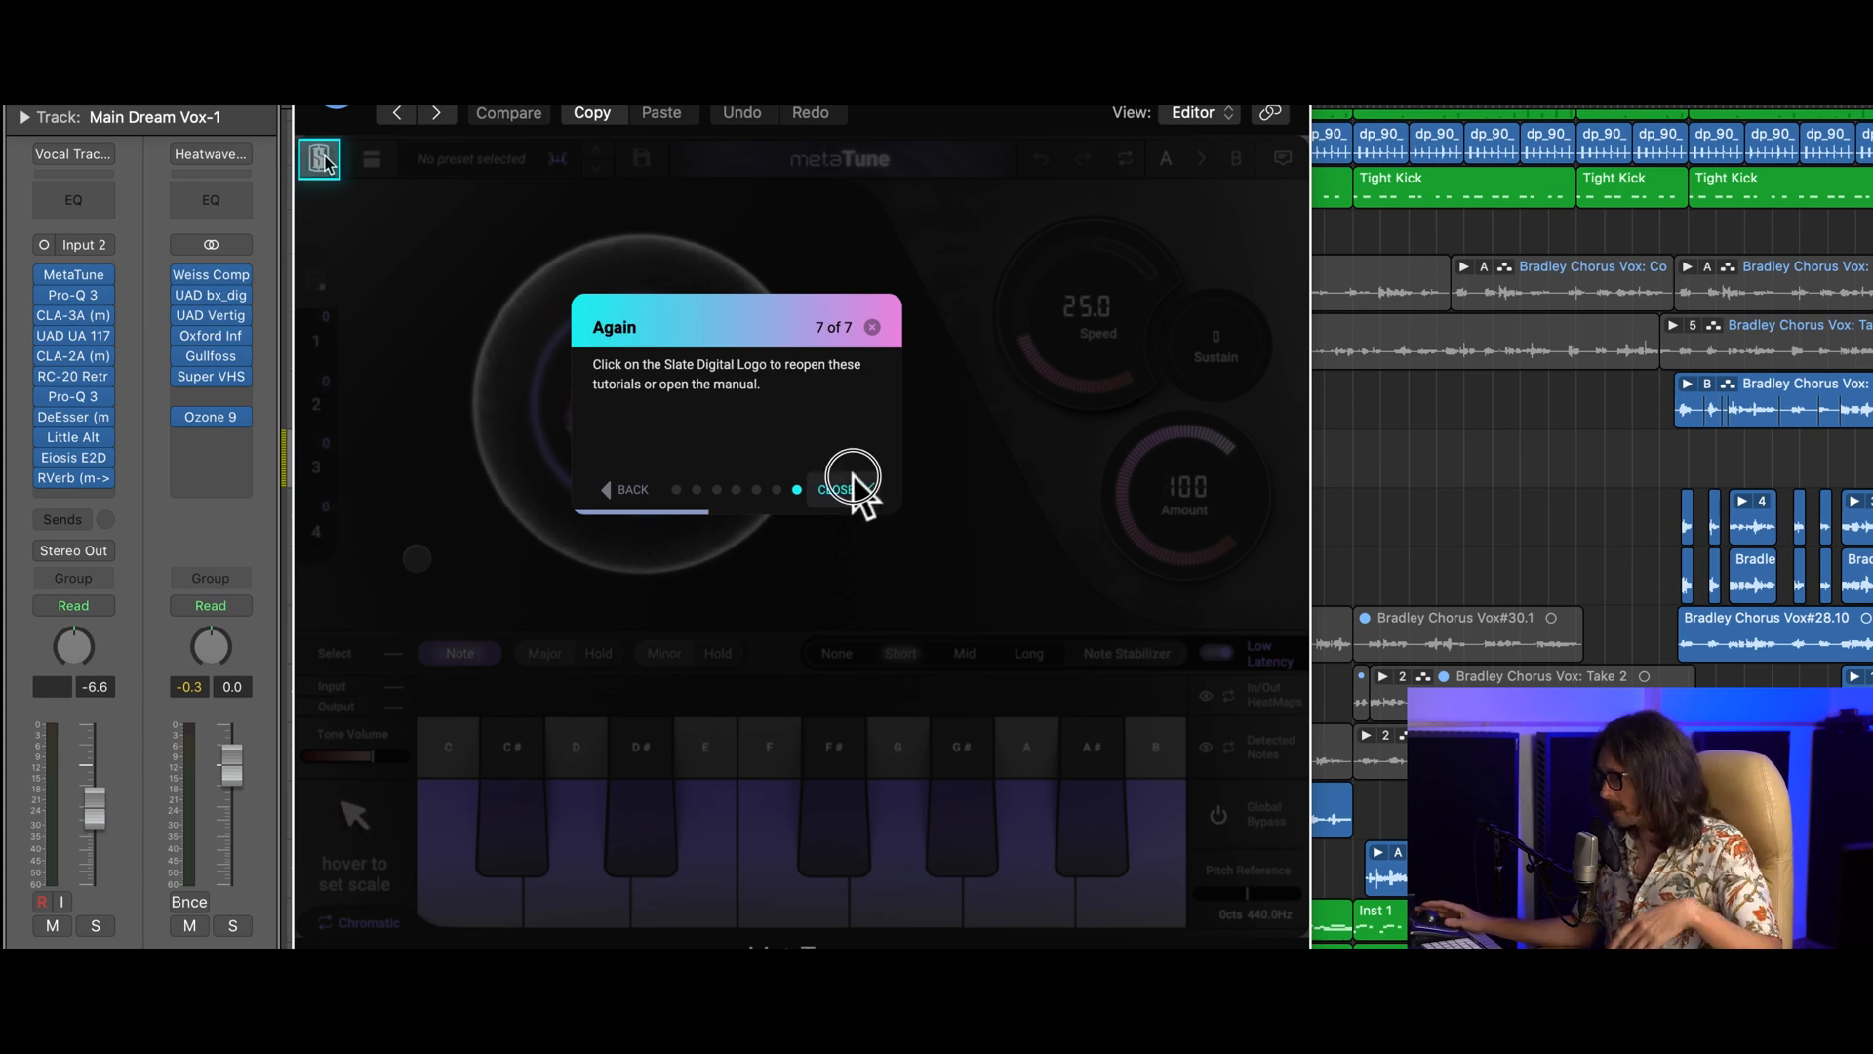
left_click(851, 480)
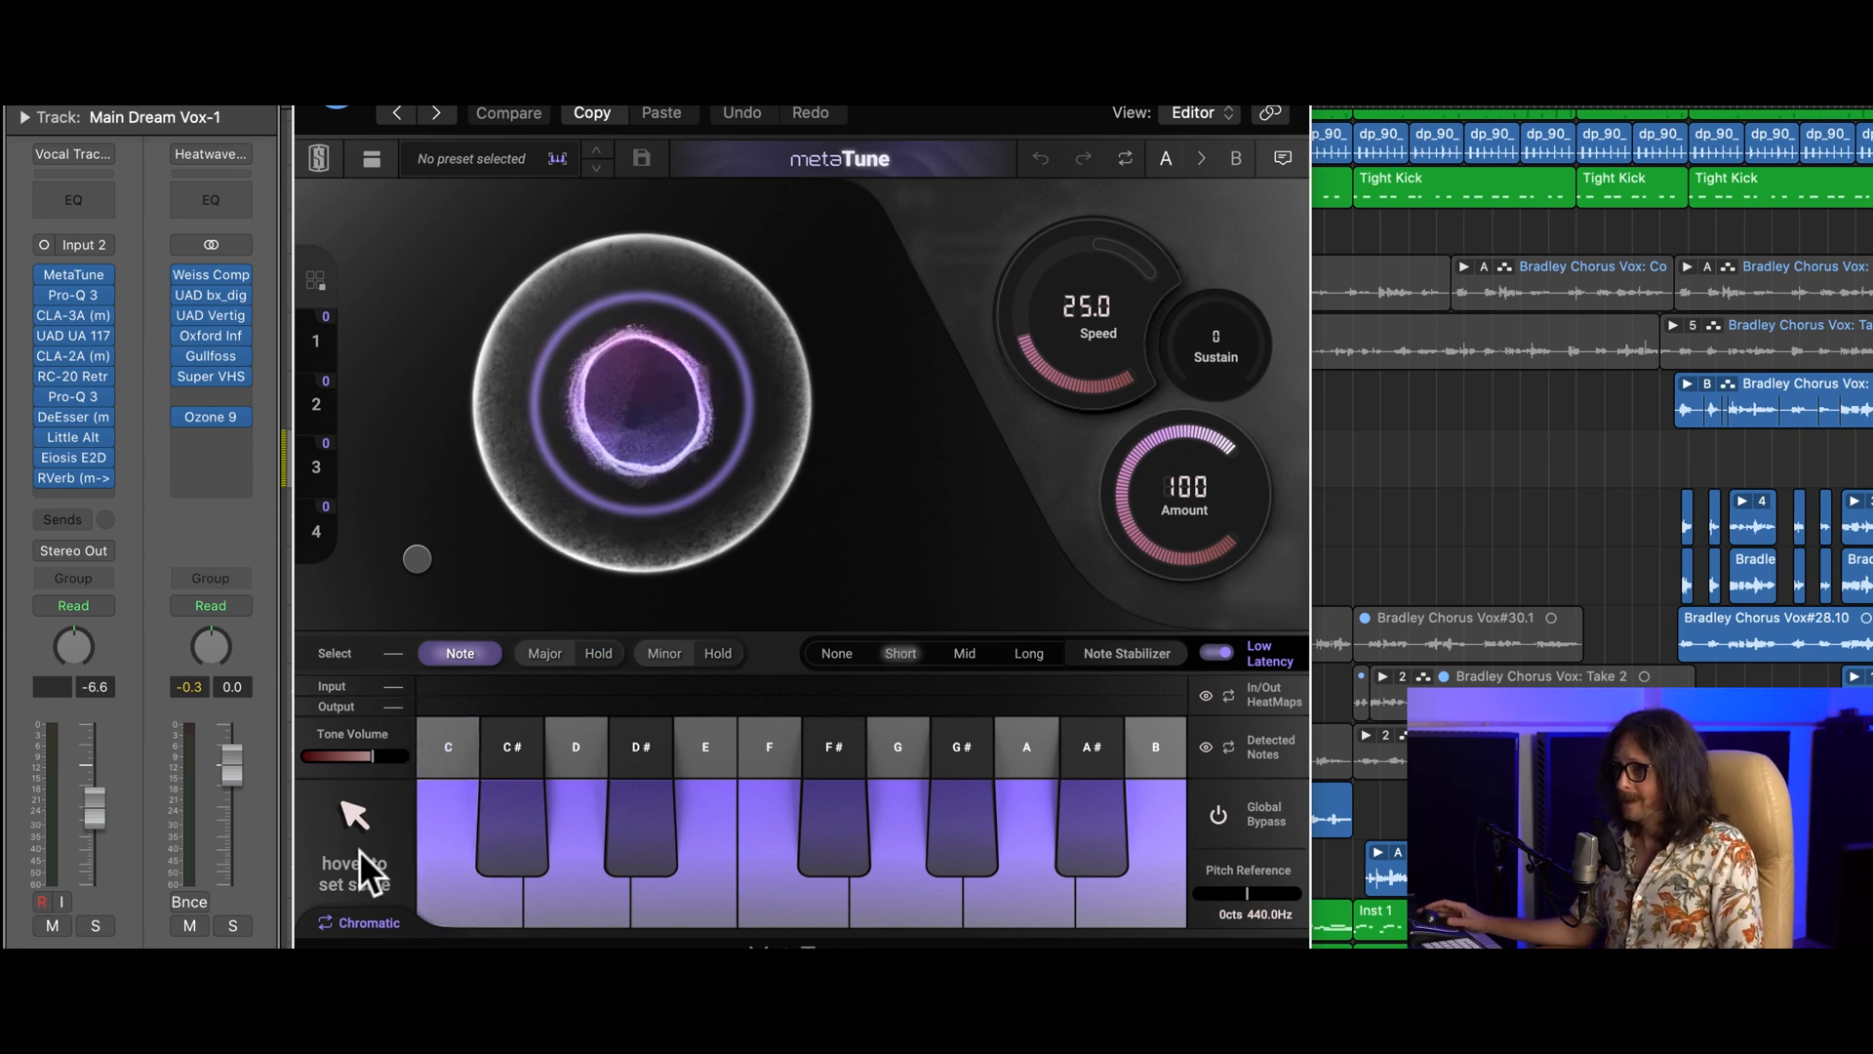
- Set MetaTune to the A major scale with Speed at 14.3 and Sustain at 36
mouse_move(394, 876)
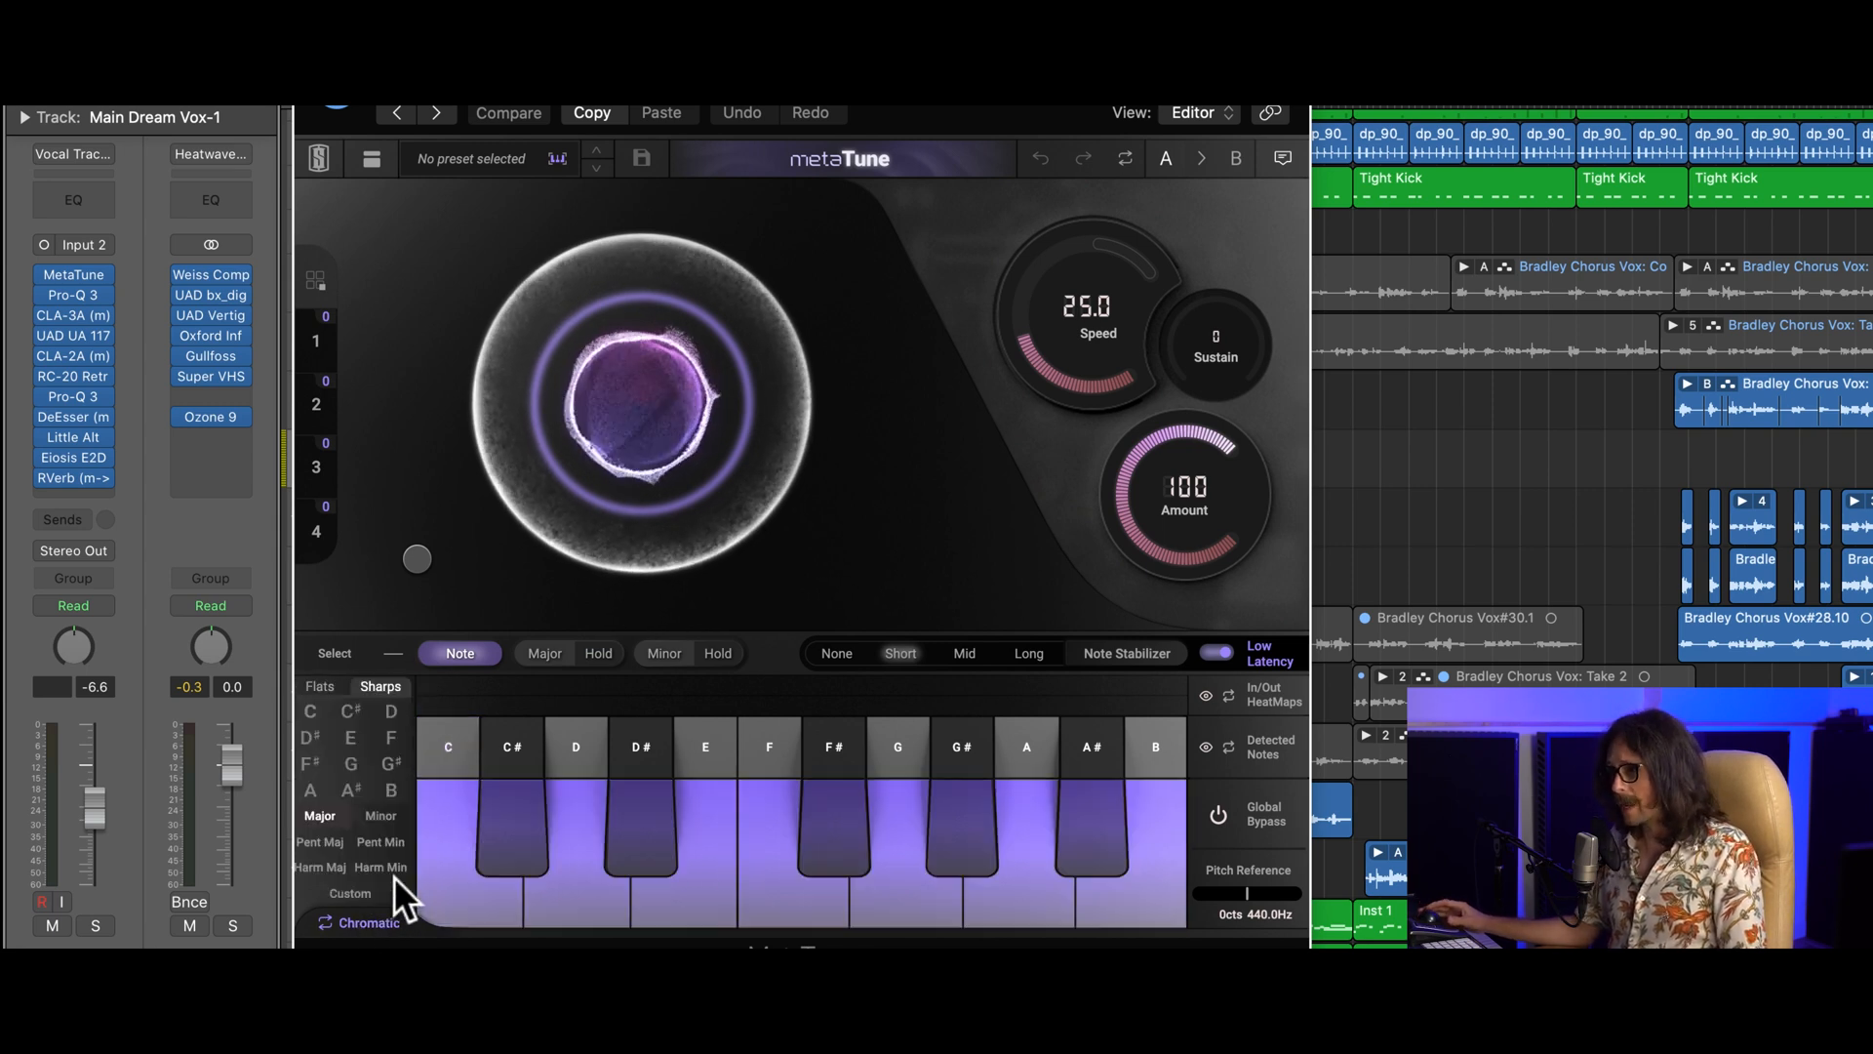
left_click(318, 789)
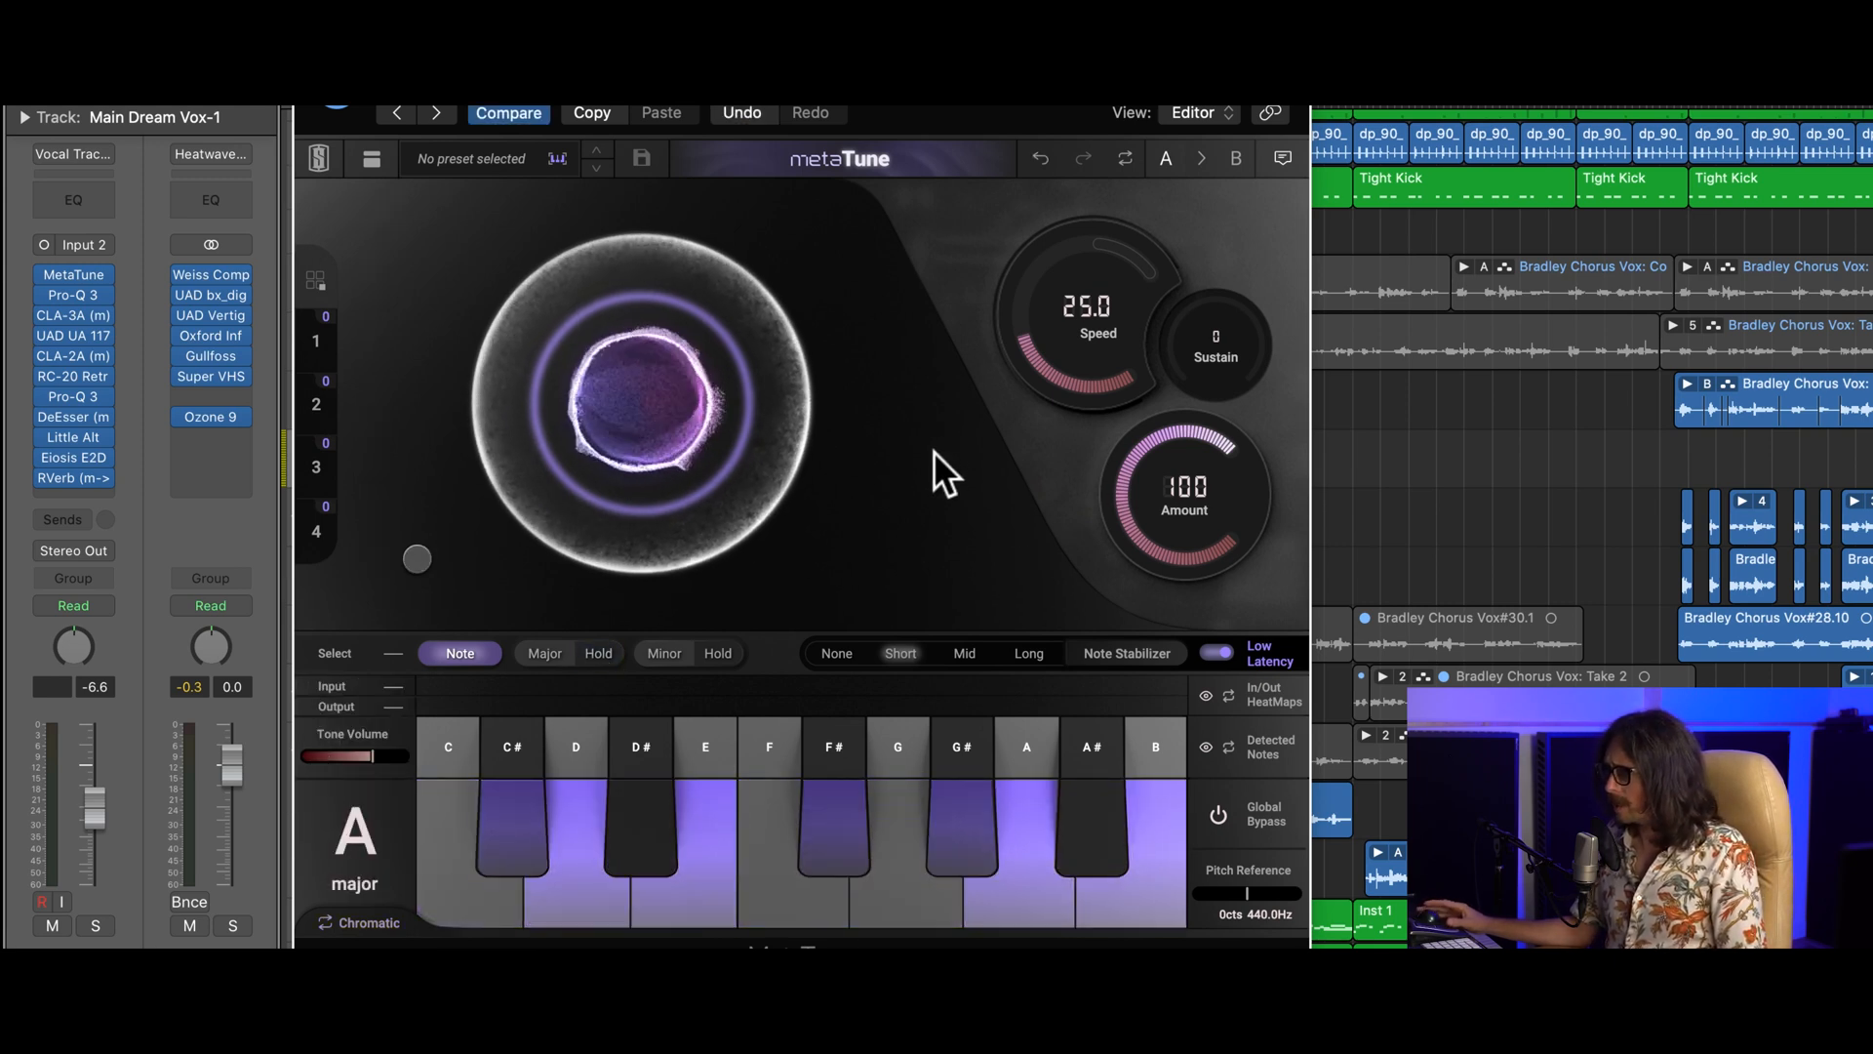
mouse_move(1083, 357)
left_mouse_down()
mouse_move(1078, 615)
mouse_move(1051, 493)
mouse_move(1073, 60)
mouse_move(1074, 76)
left_mouse_up()
left_click_drag(1140, 252, 1062, 394)
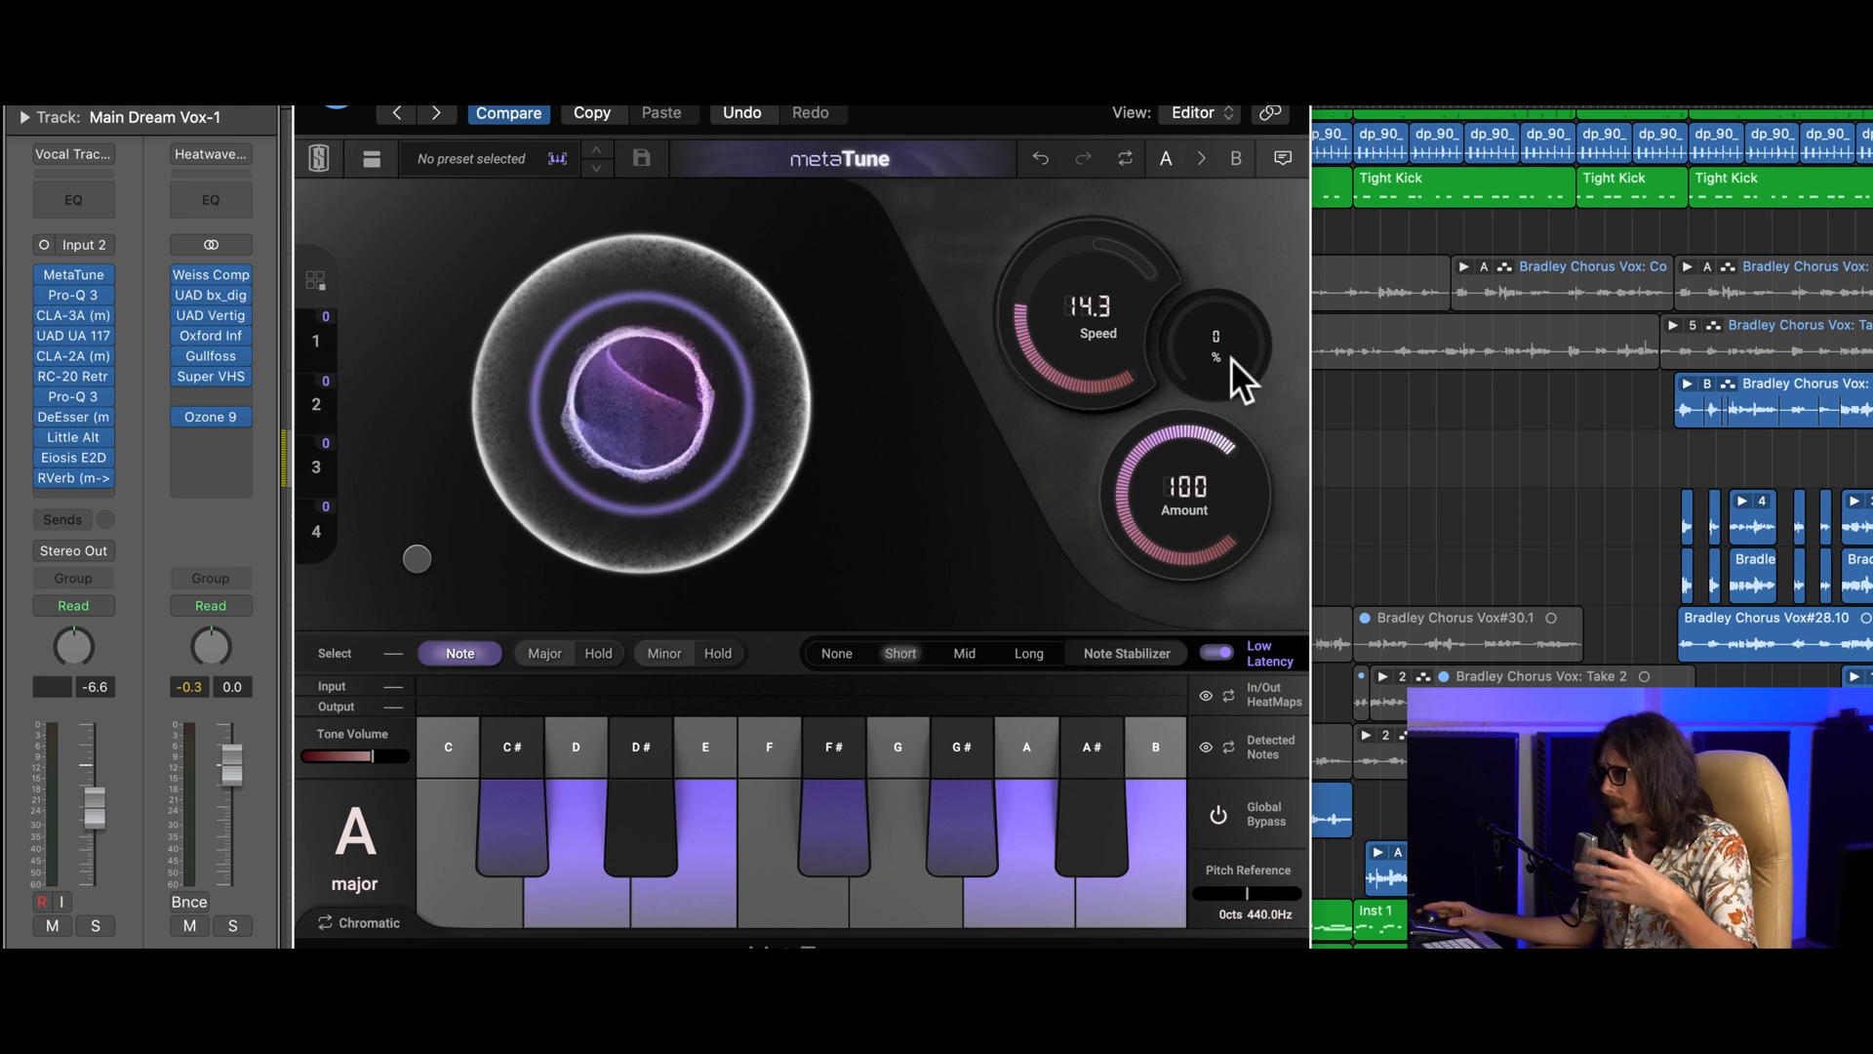
left_click_drag(1203, 341, 1187, 240)
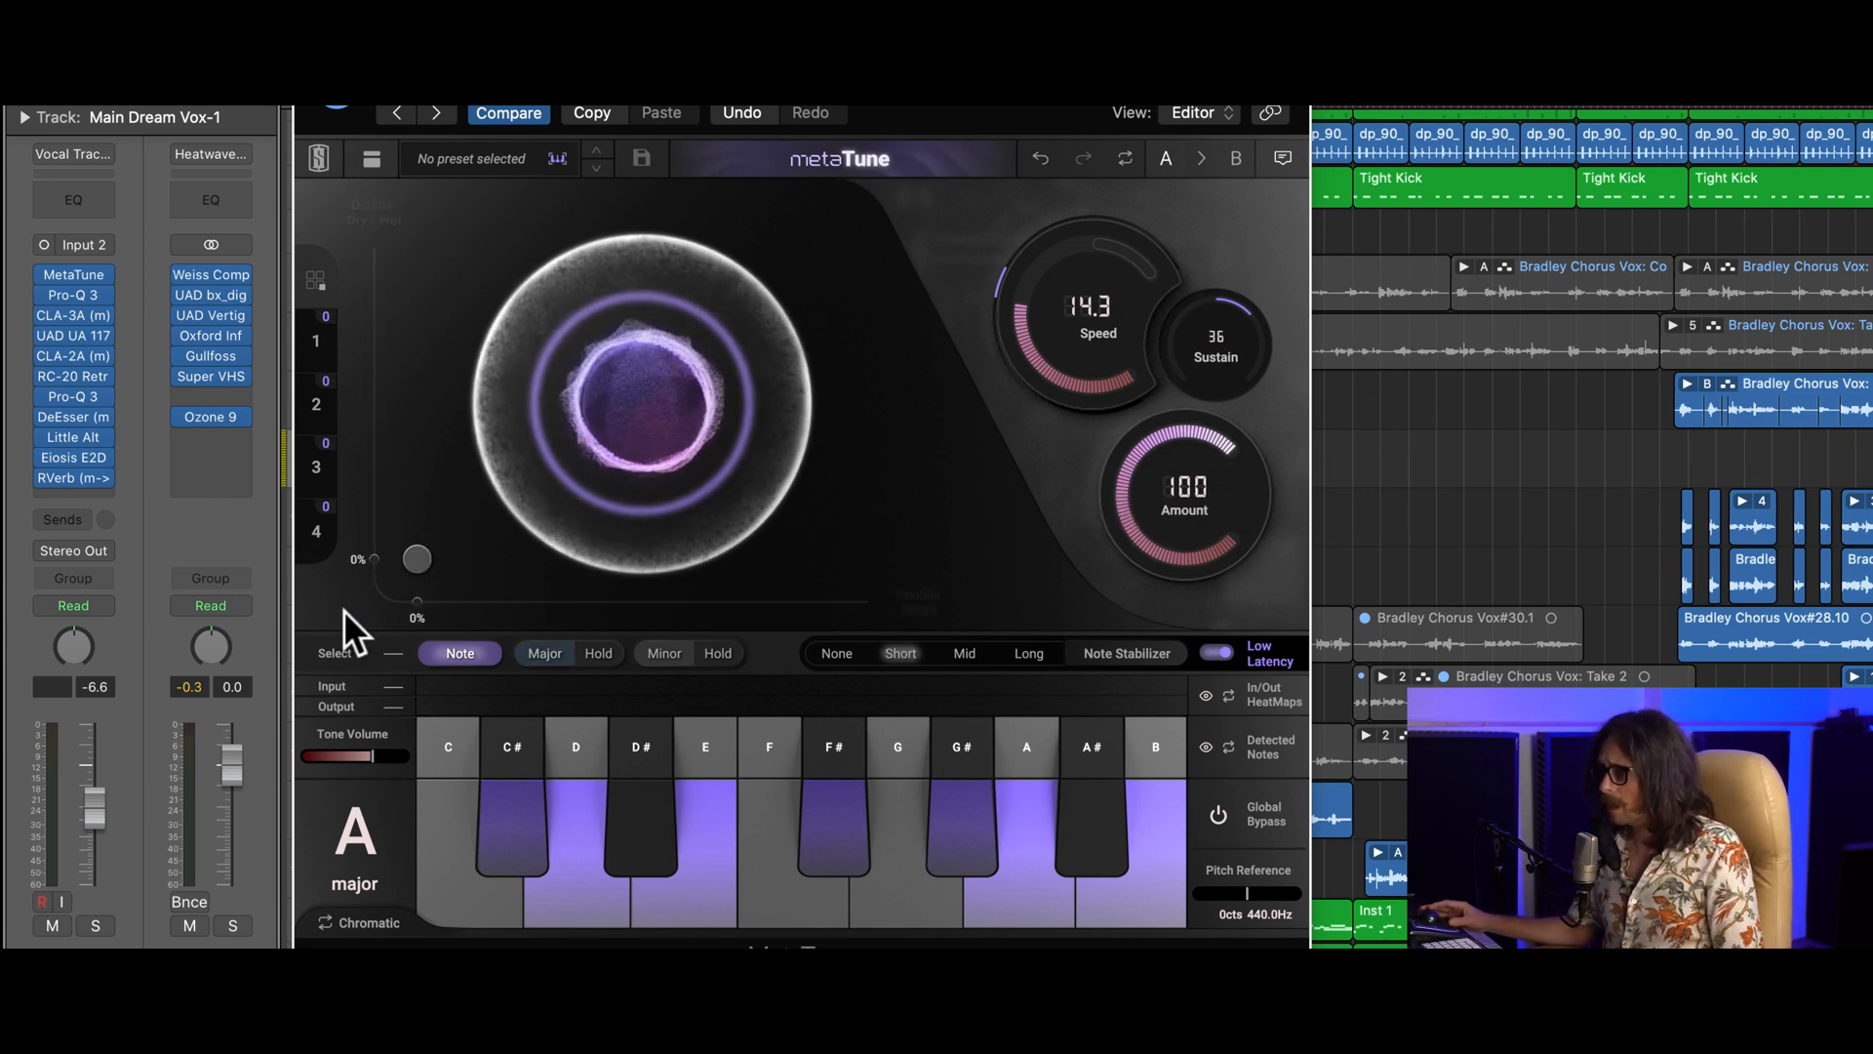
- Switch MetaTune's keyboard selection mode from Note to Major and set Speed to 14.9
mouse_move(346, 930)
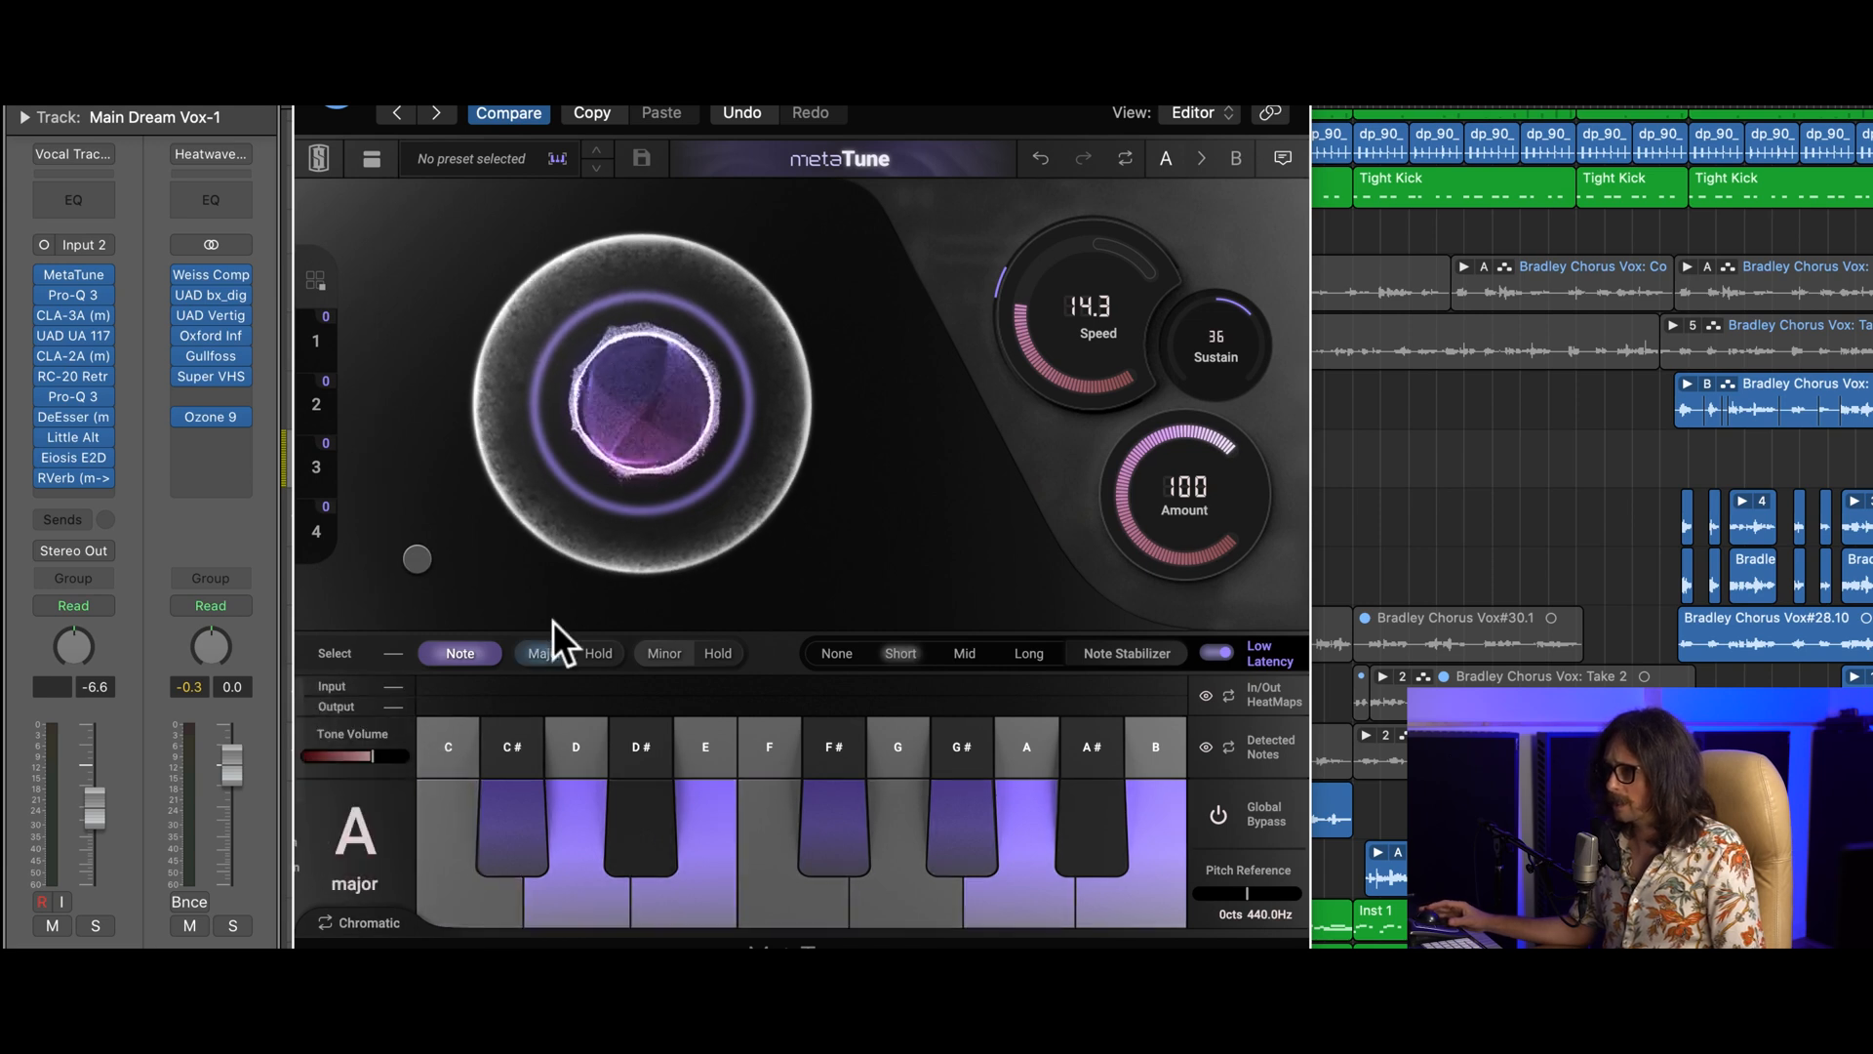
left_click(546, 655)
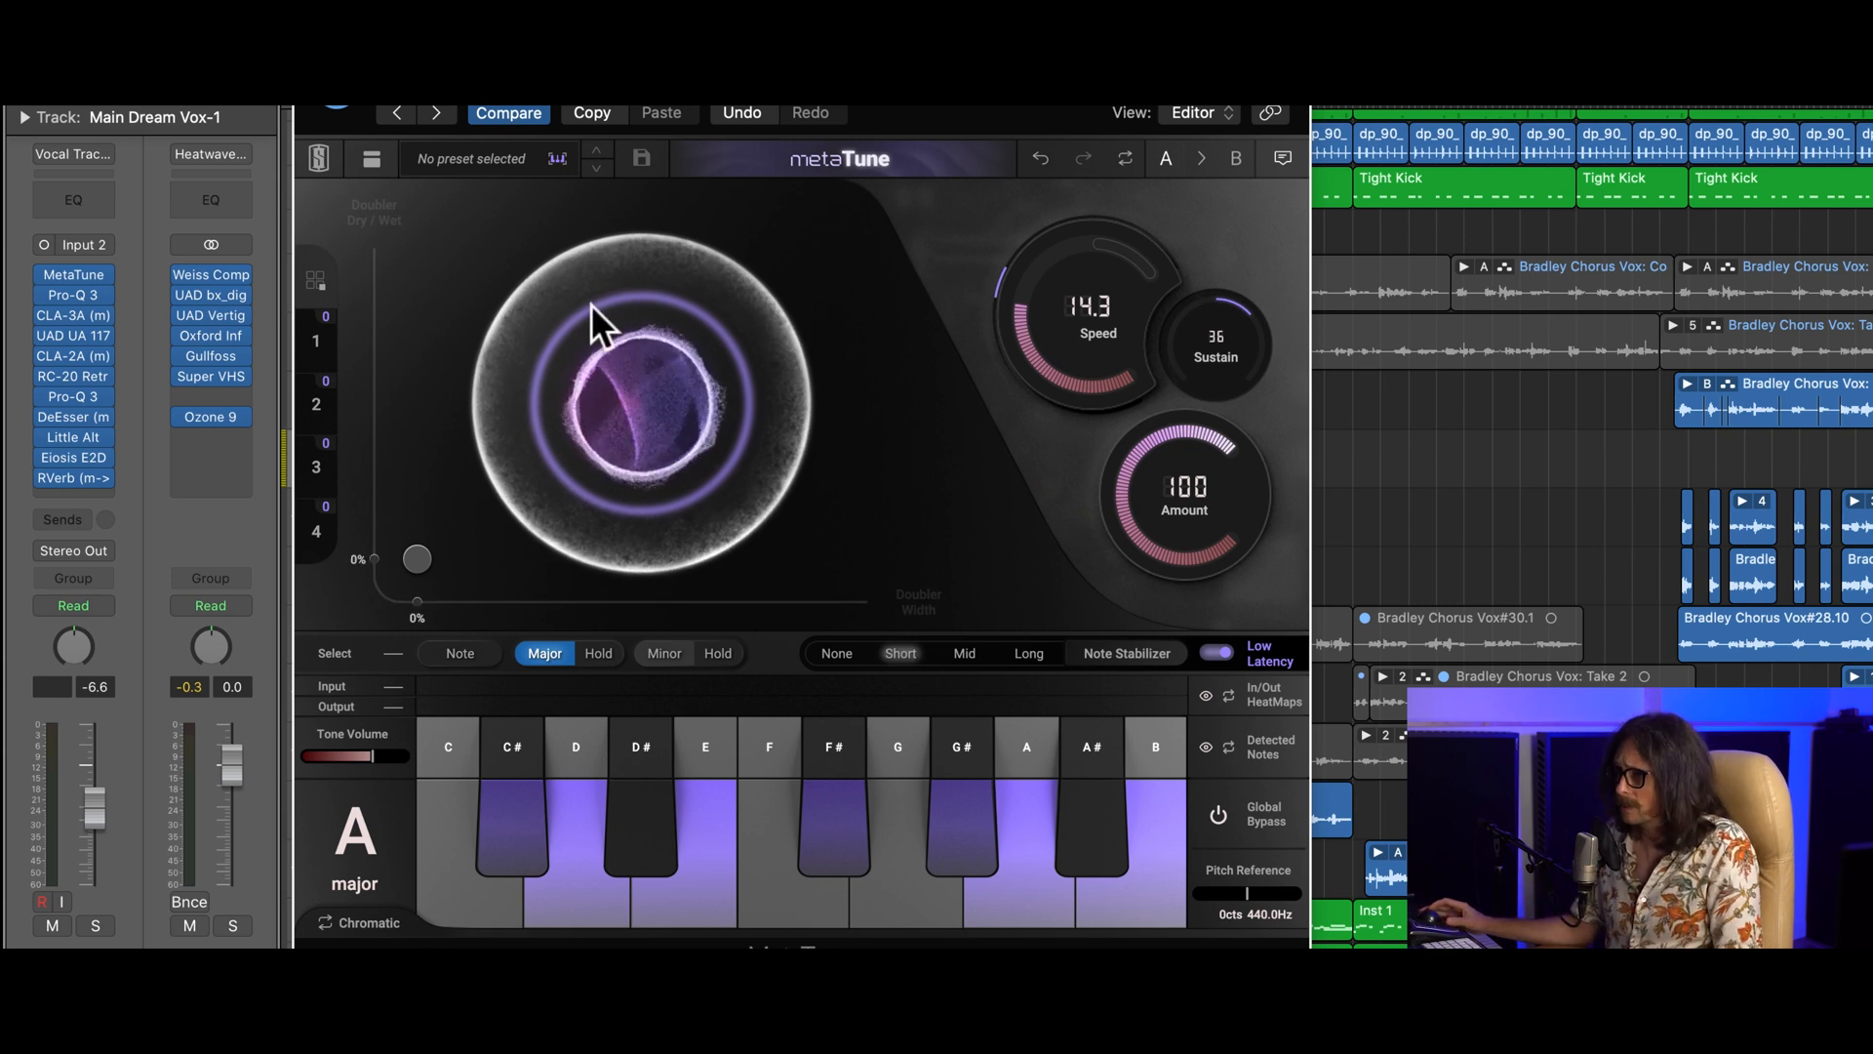
left_click_drag(664, 415, 564, 407)
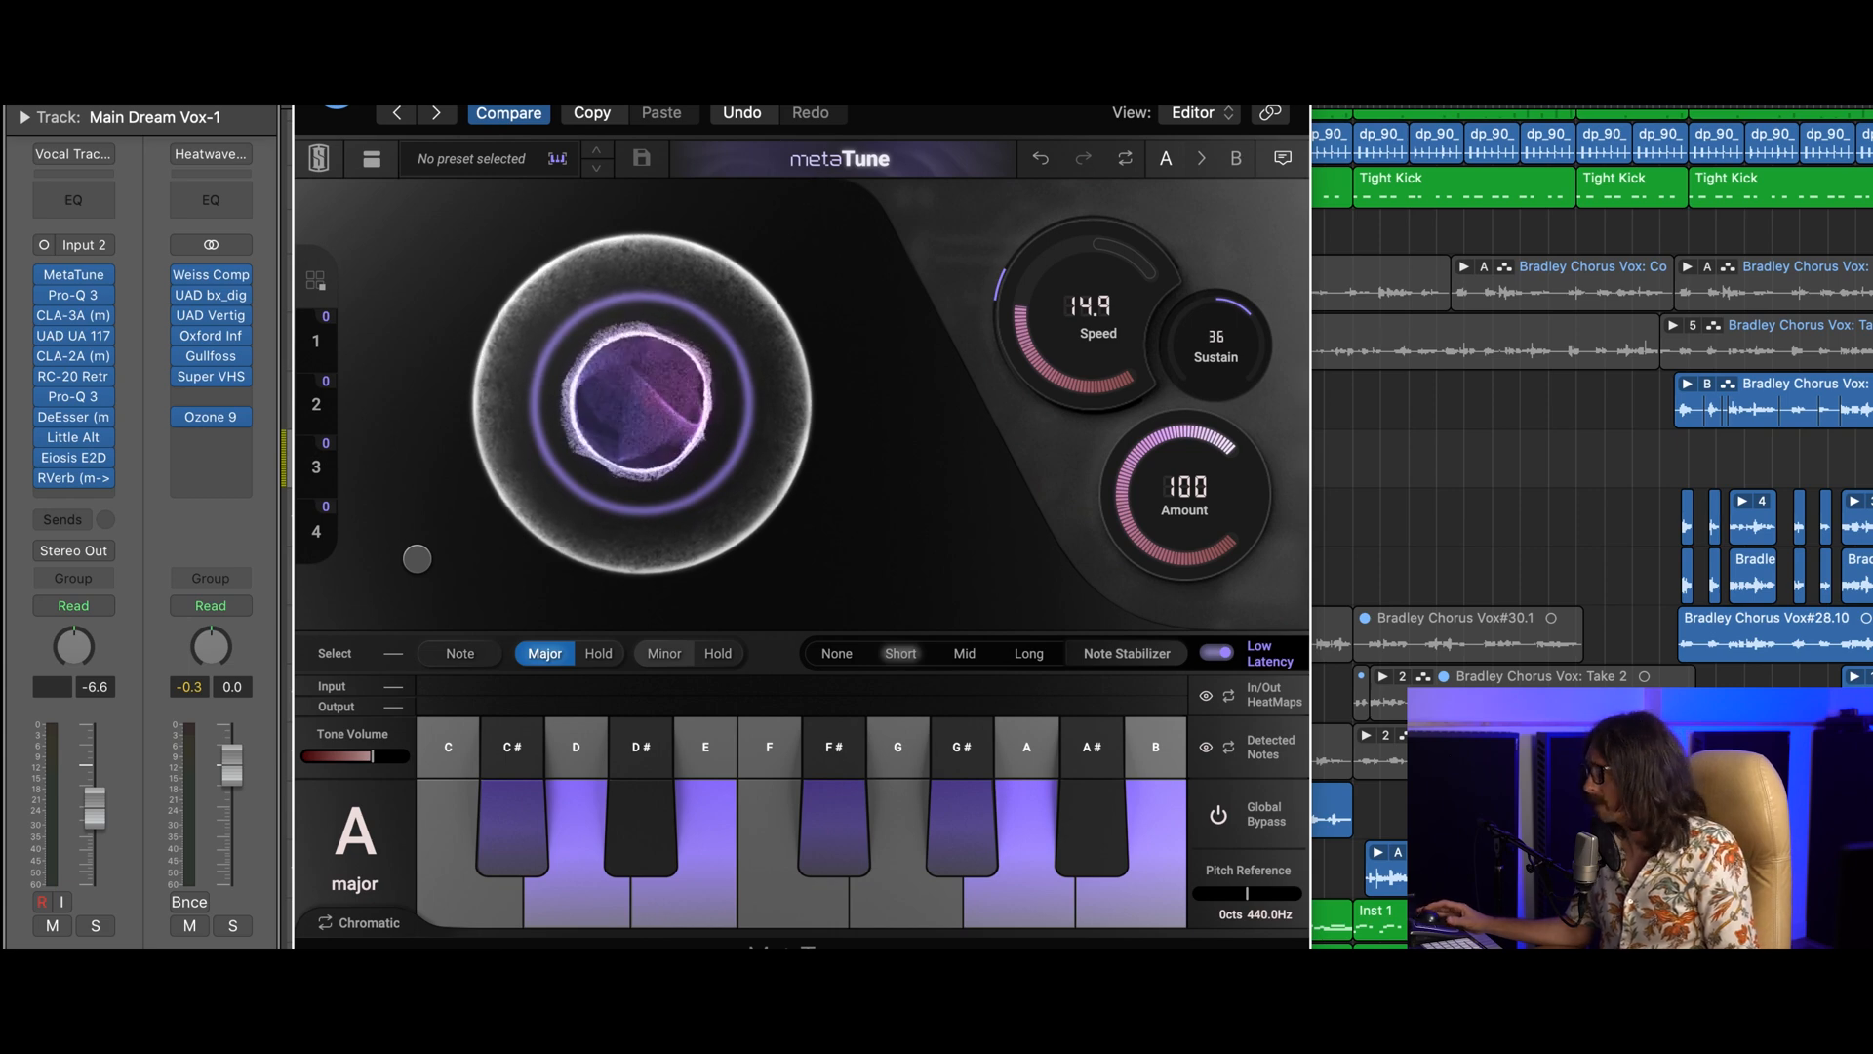
- Move the MetaTune window clear of the vocal tracks and mute the first vocal region on track 8
left_click_drag(938, 48, 984, 202)
left_click_drag(1219, 679, 1274, 754)
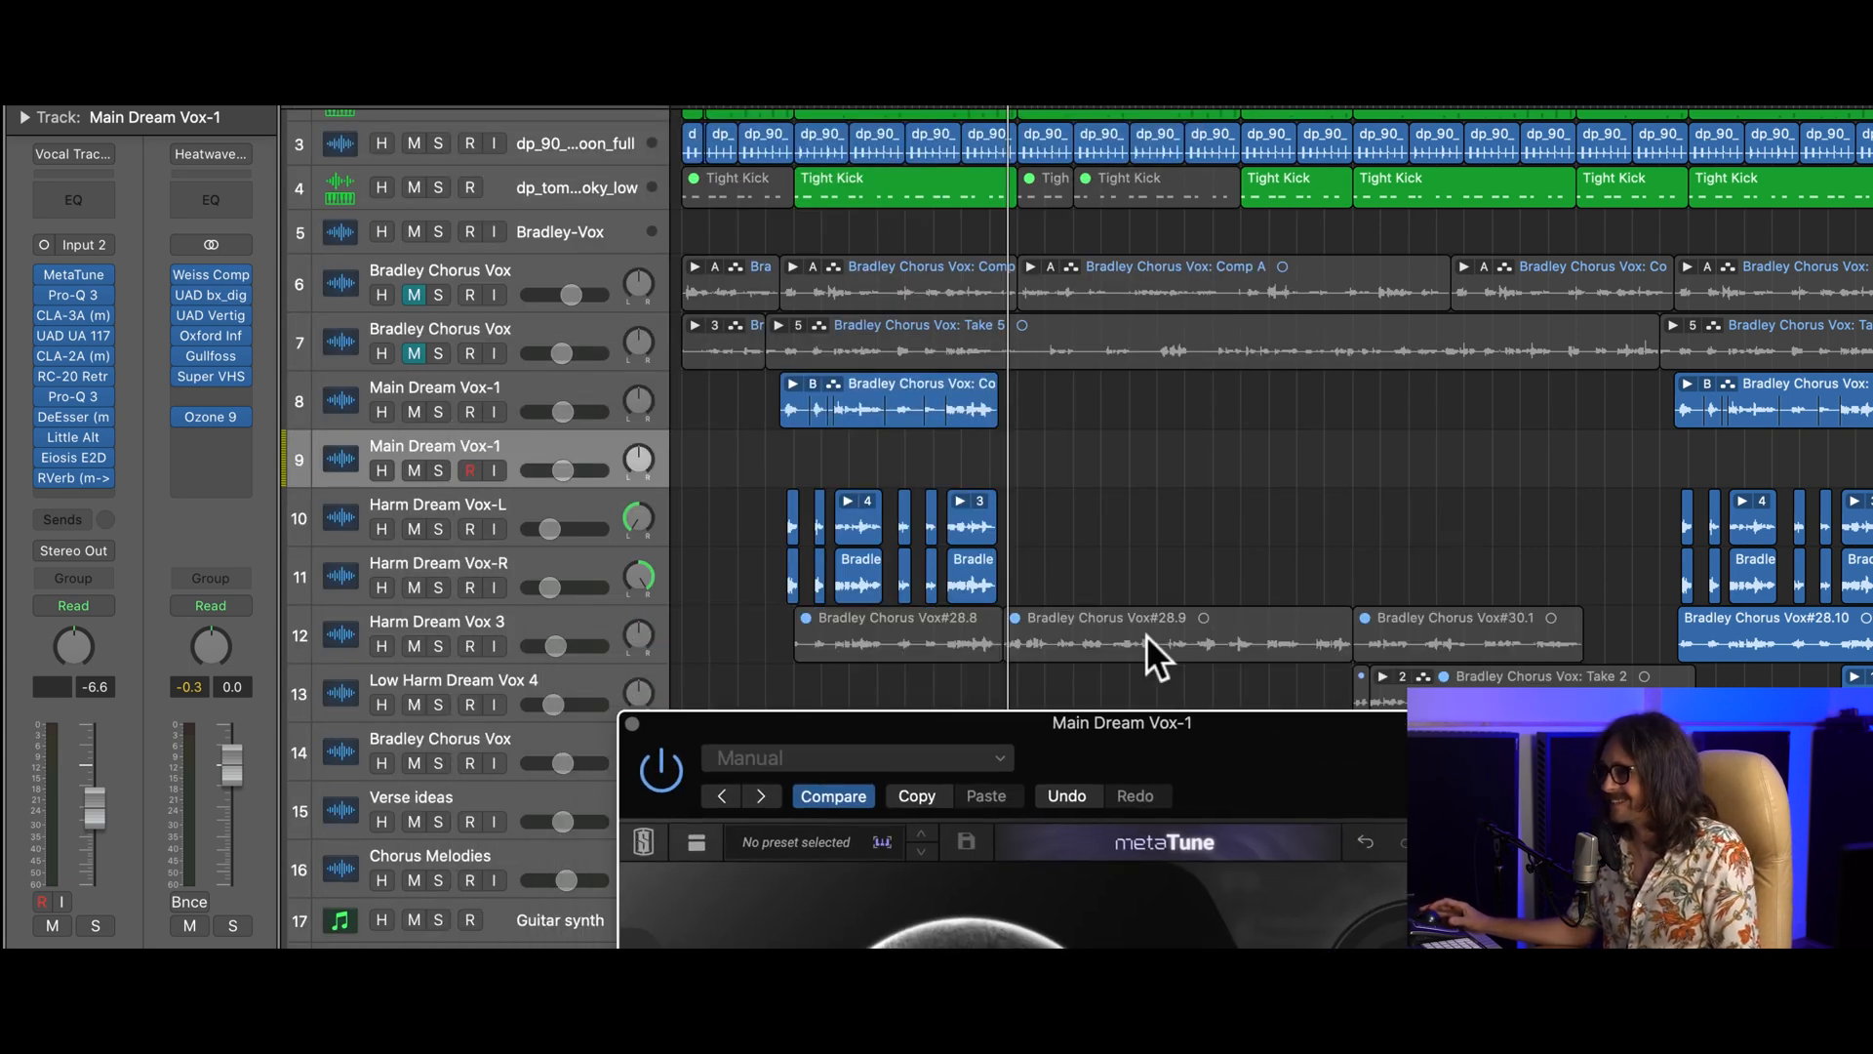
left_click(876, 396)
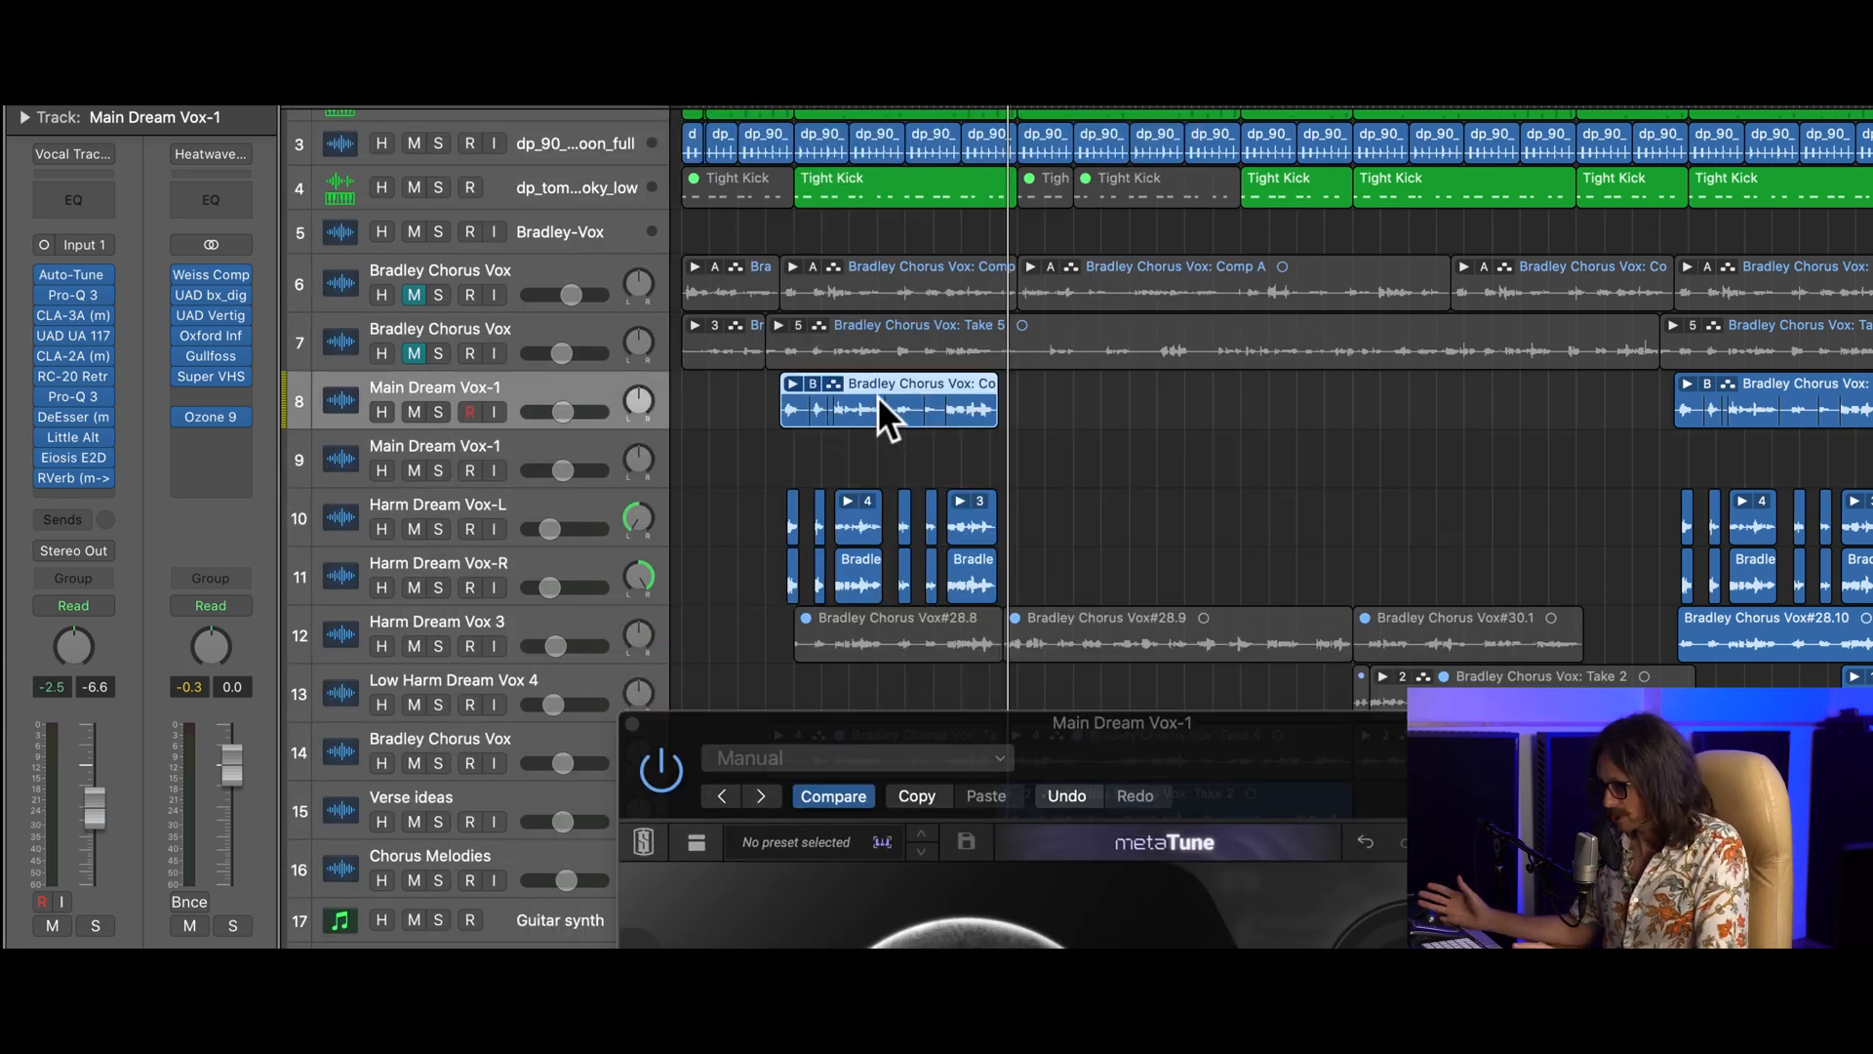
- Record a vocal take through MetaTune on track 9, spanning the muted region above, and turn off input monitoring
left_click(523, 463)
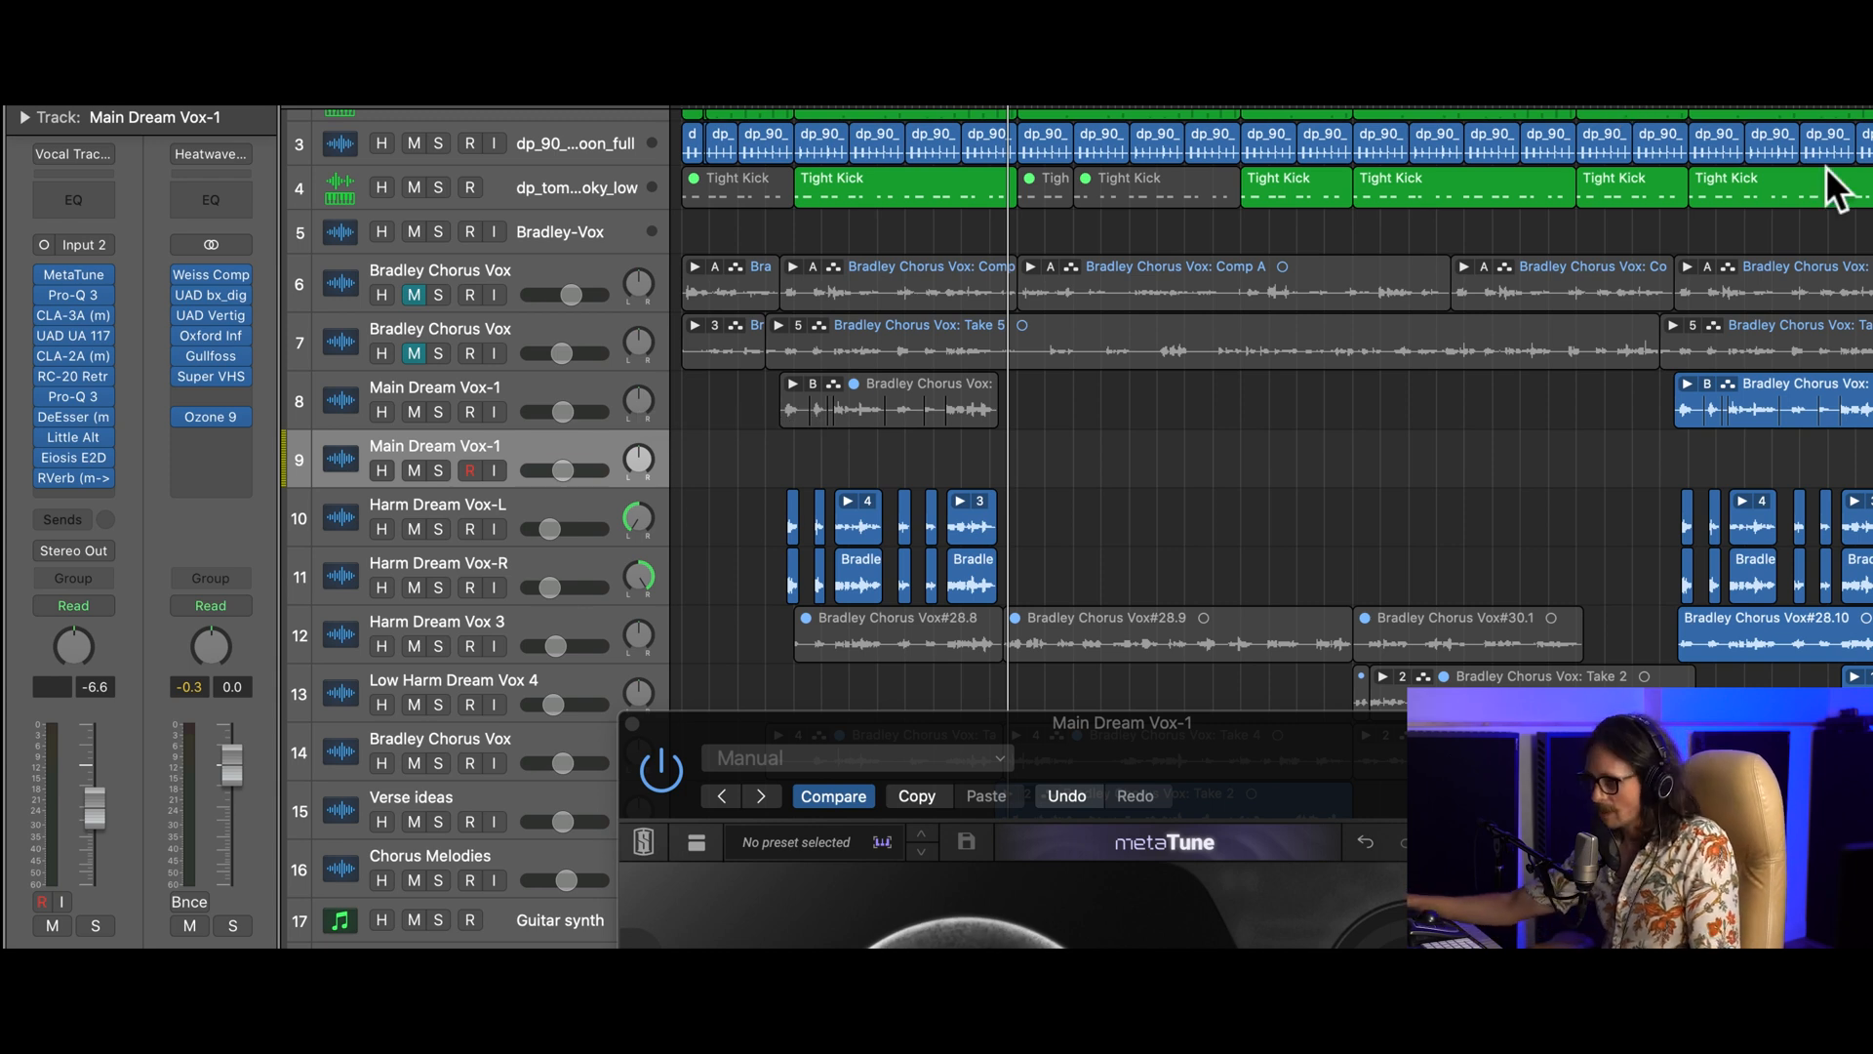
key("r")
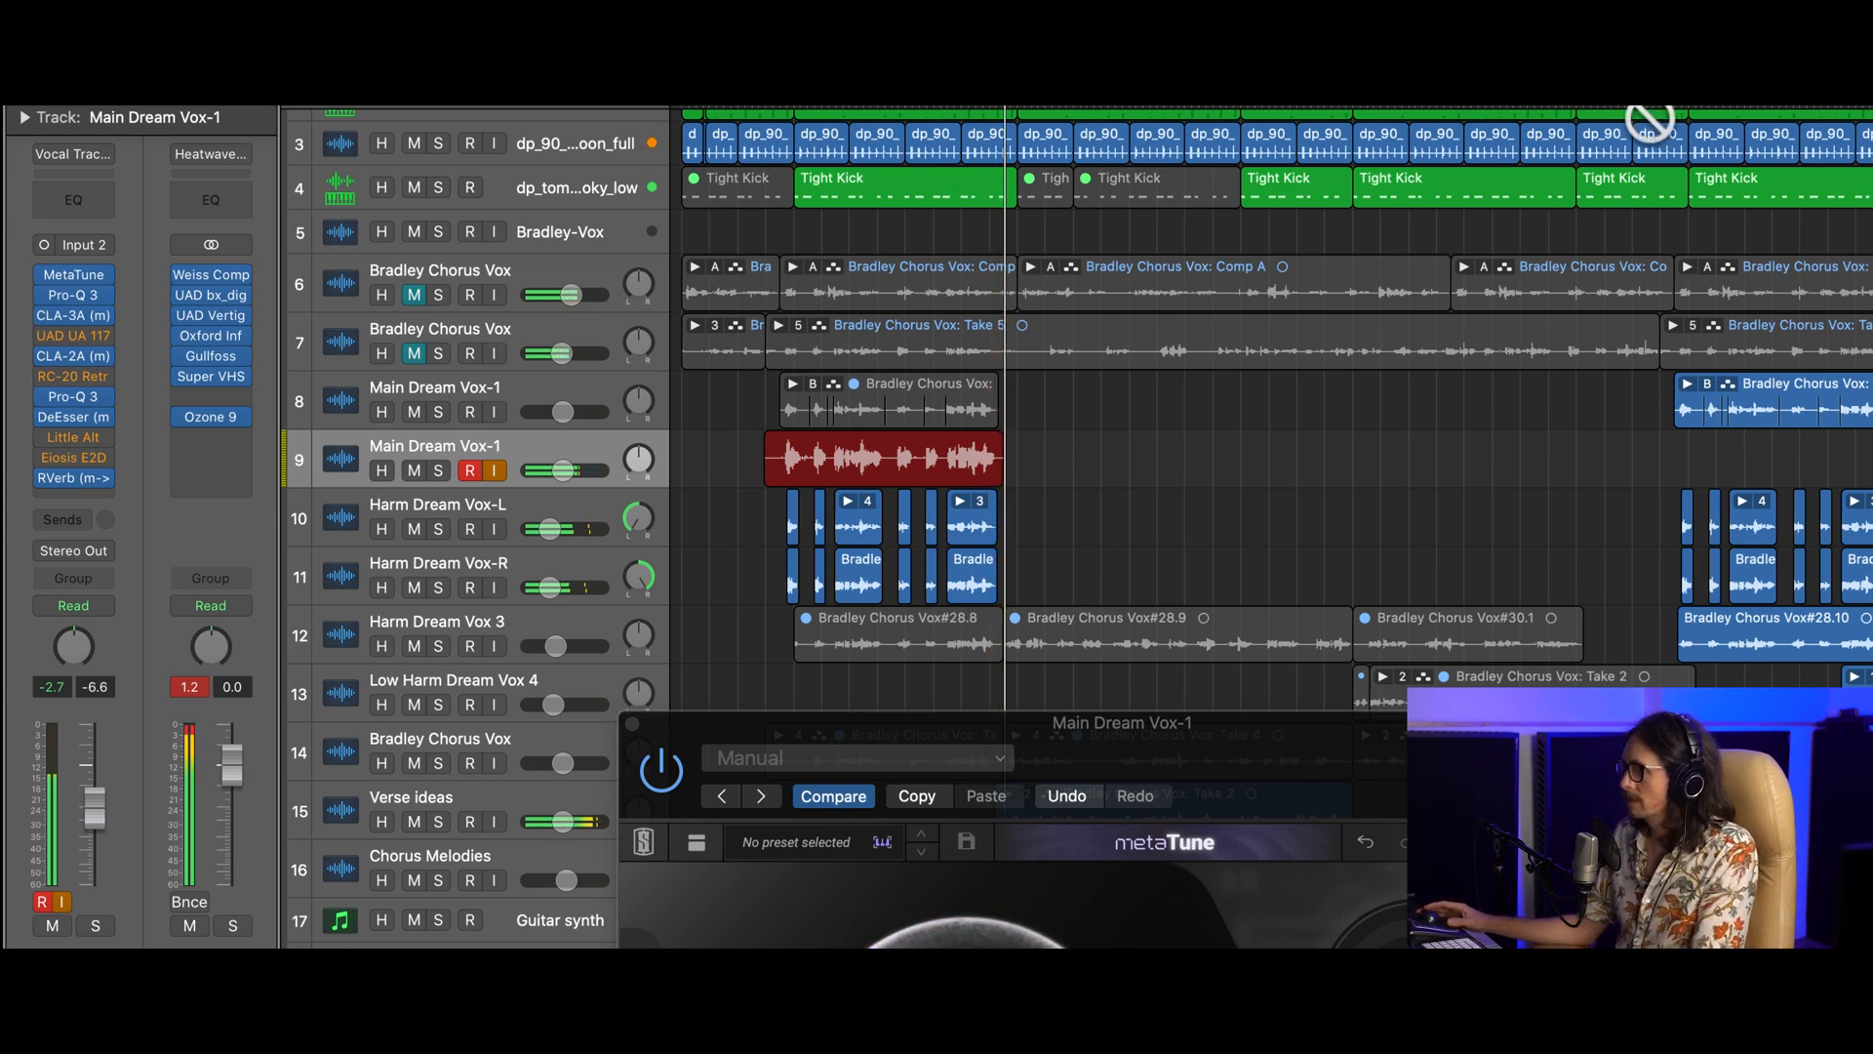
key("space")
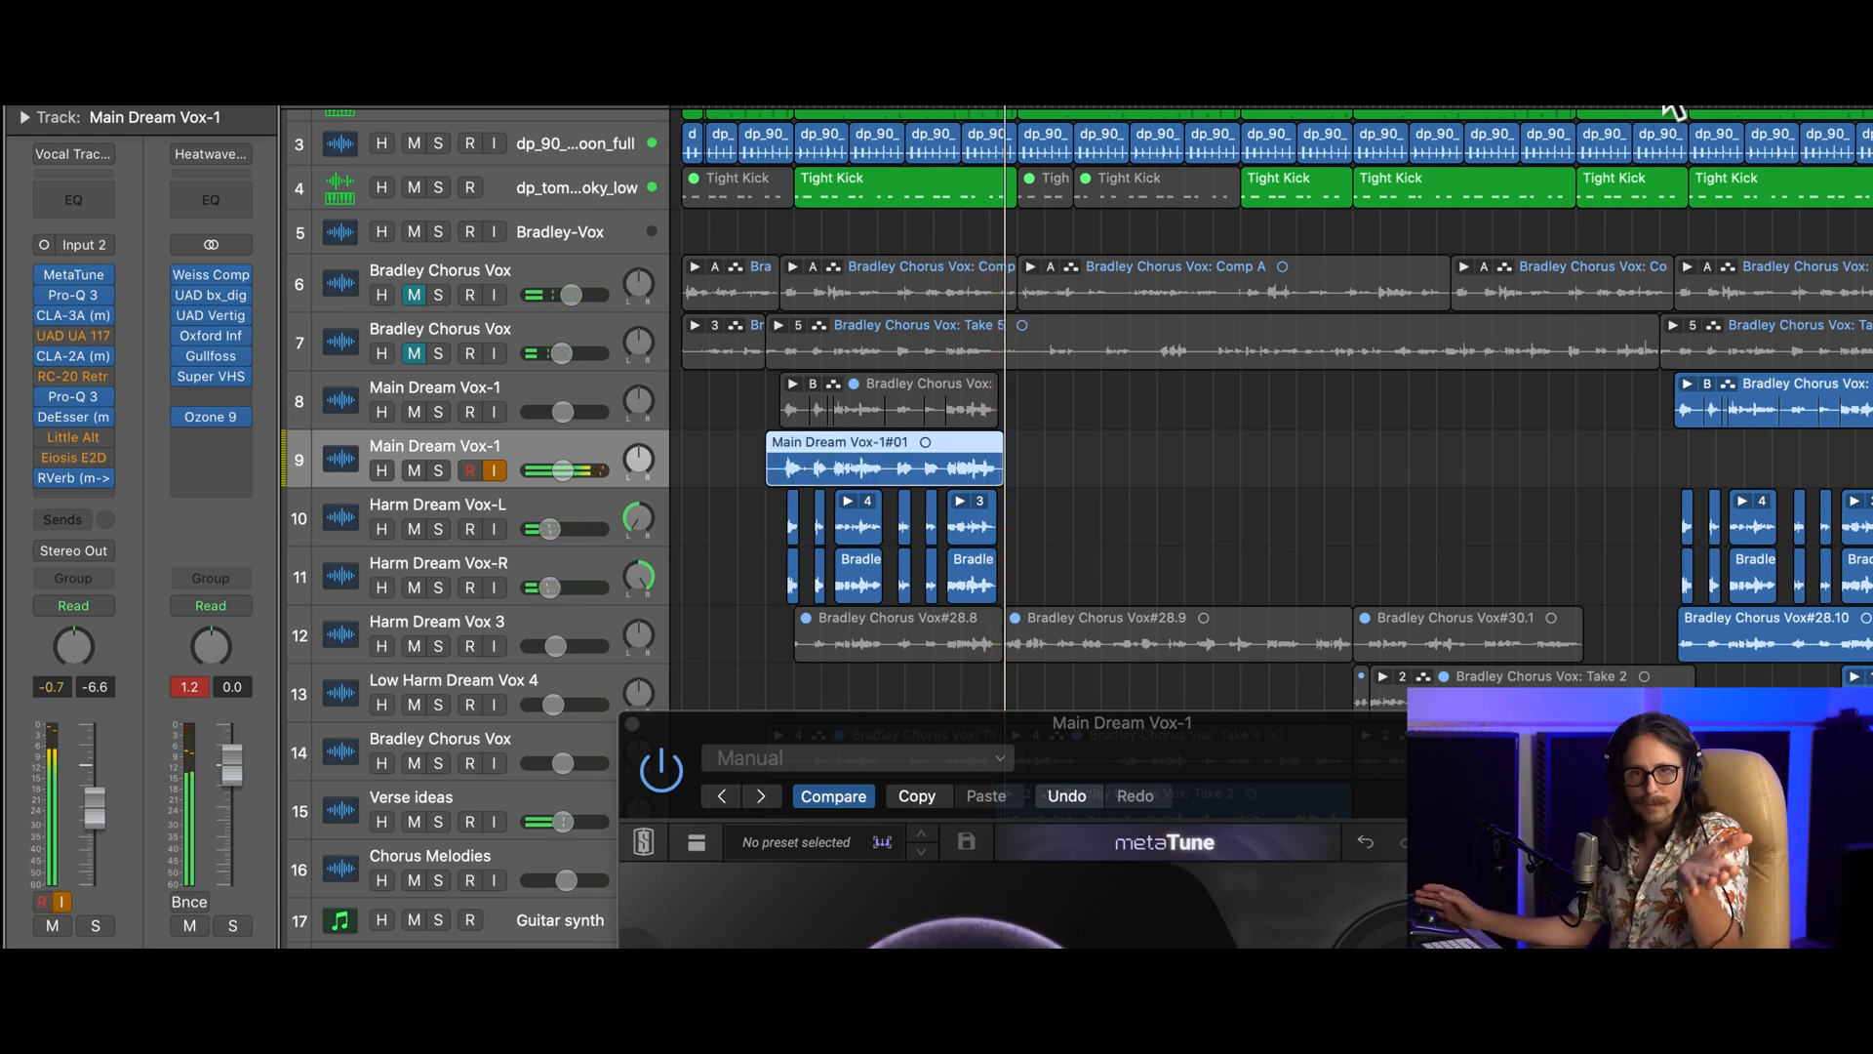
left_click(496, 470)
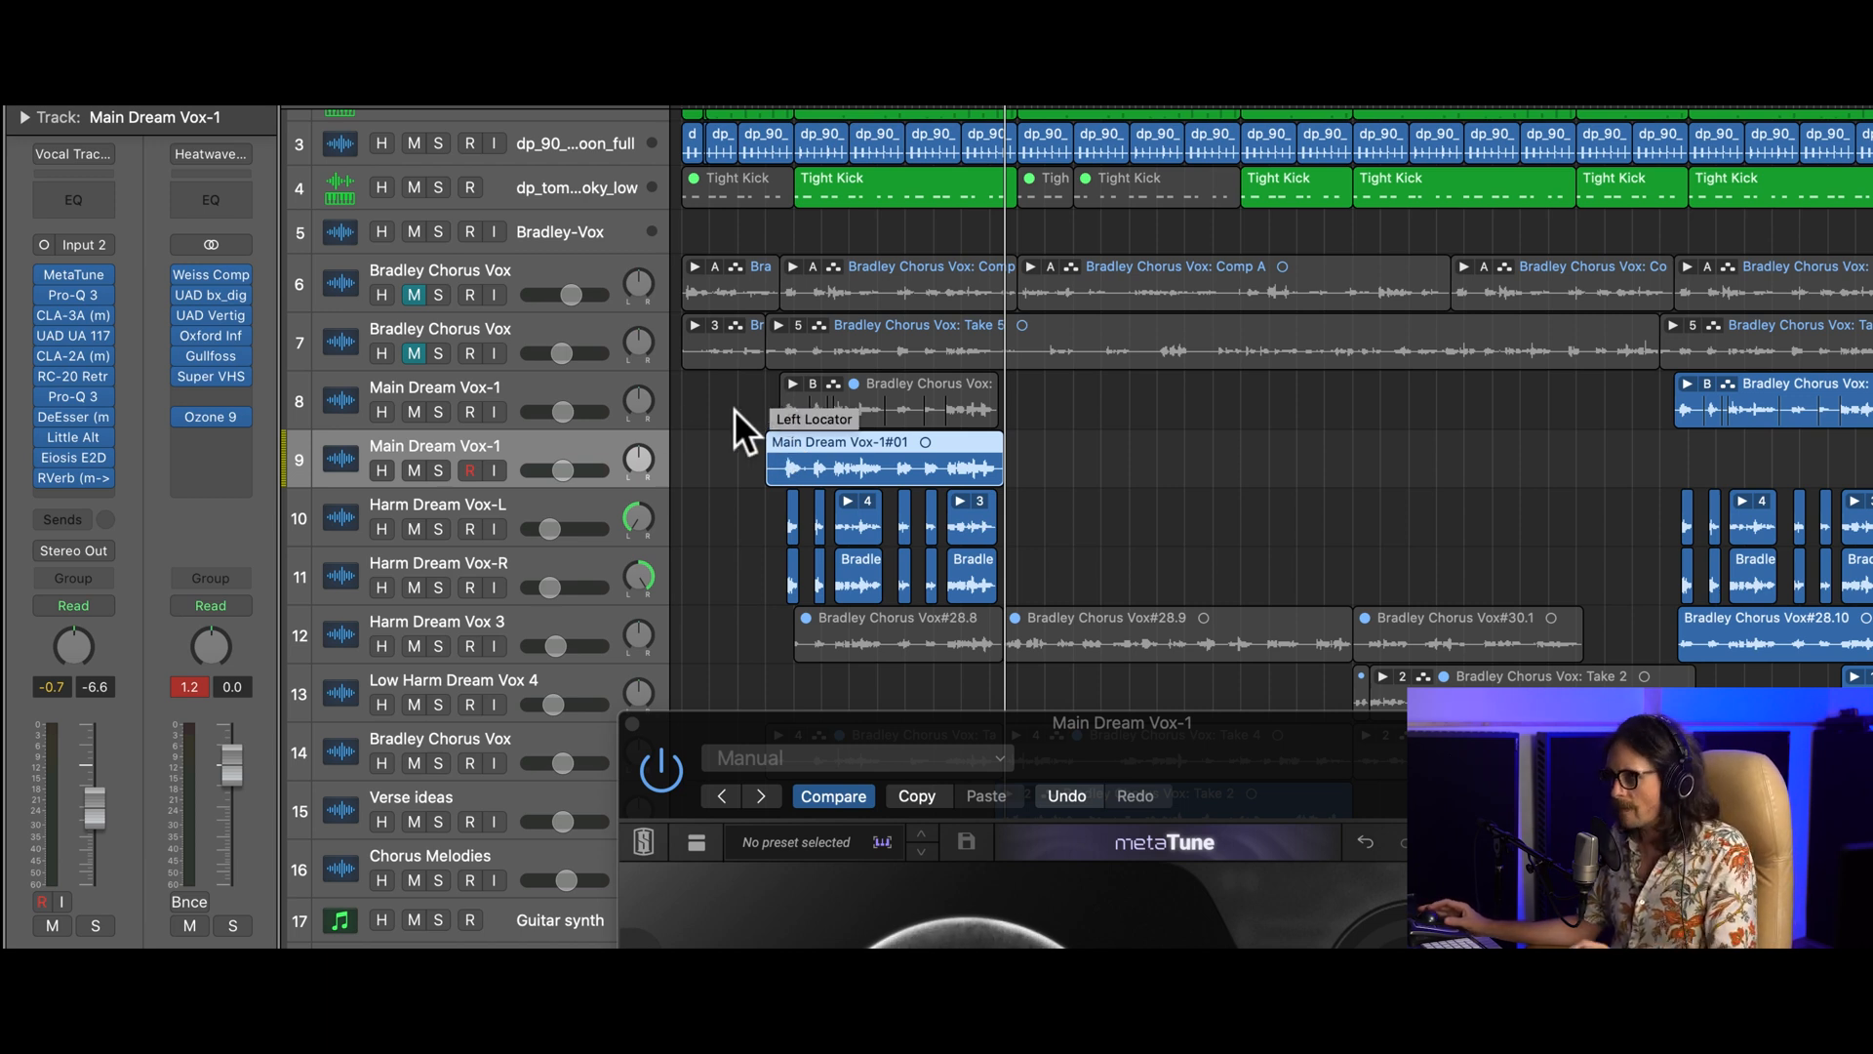
- Duplicate the Auto-Tune vocal track 8 with its settings and slightly raise the volume of the track holding the MetaTune recording
left_click(518, 384)
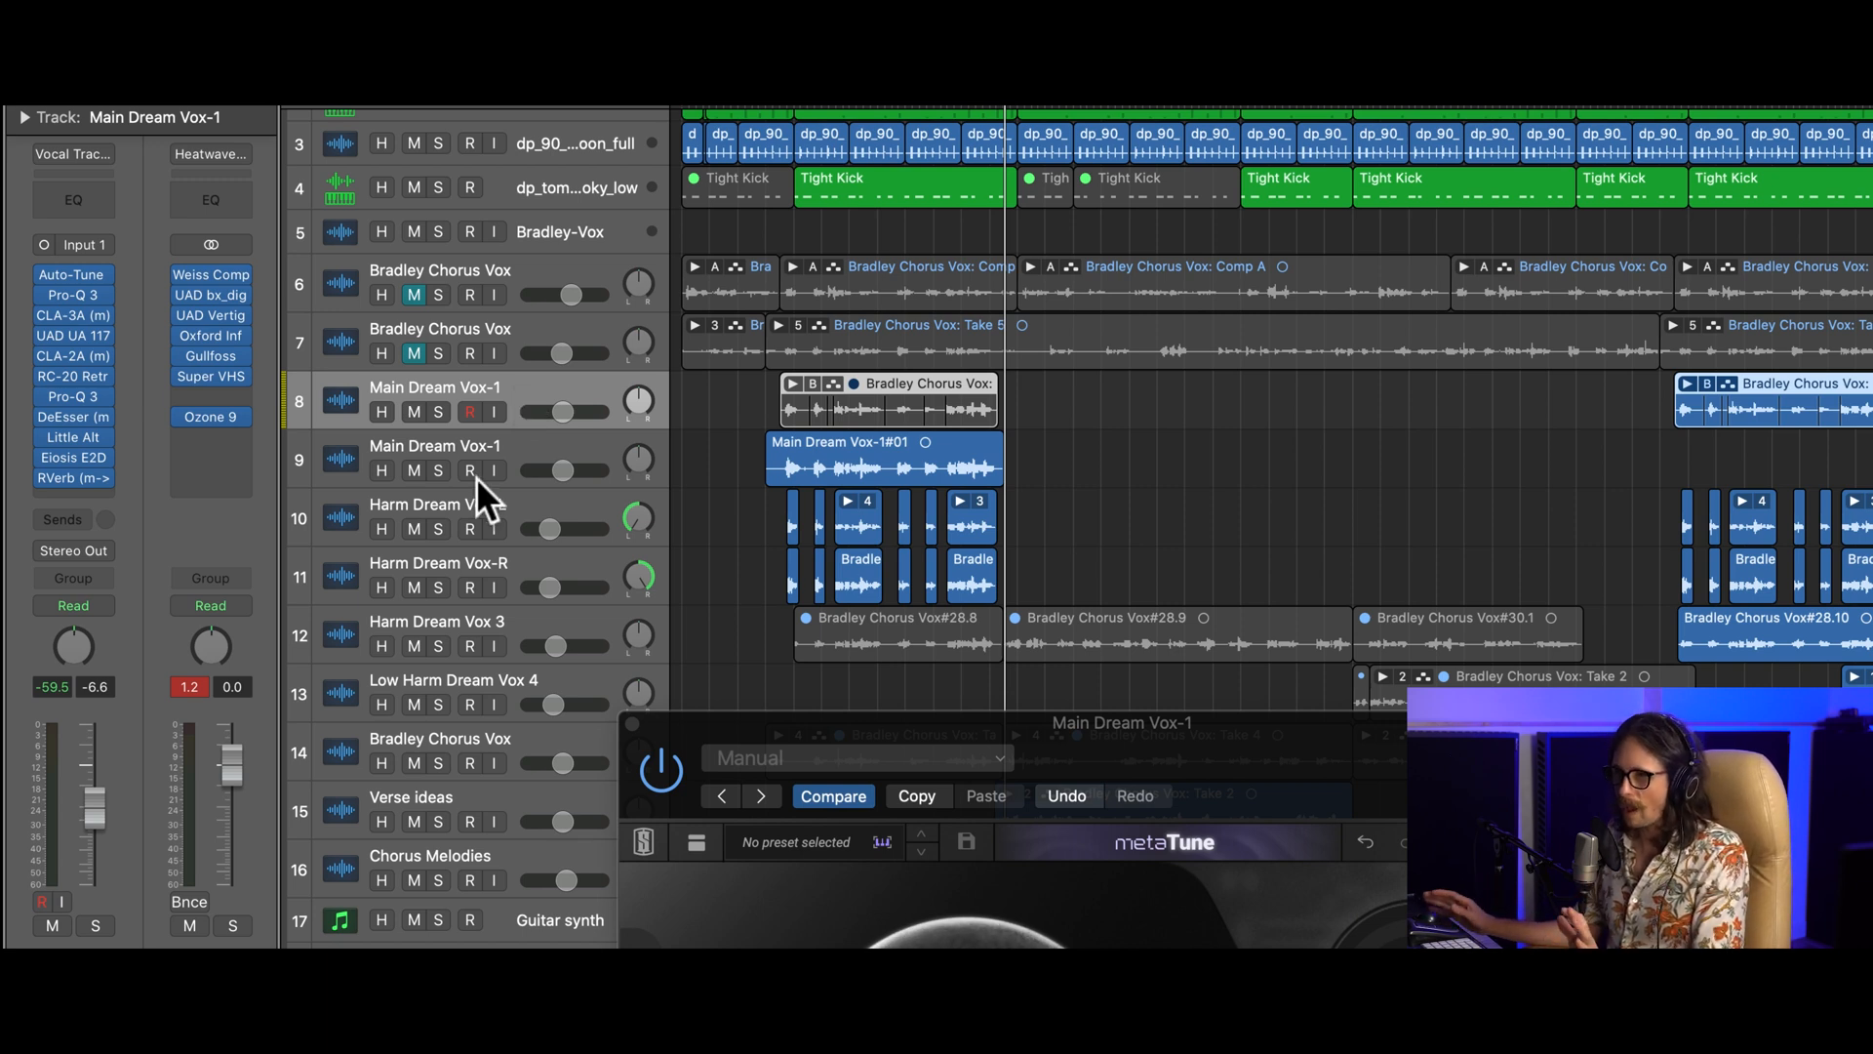
key("super+d")
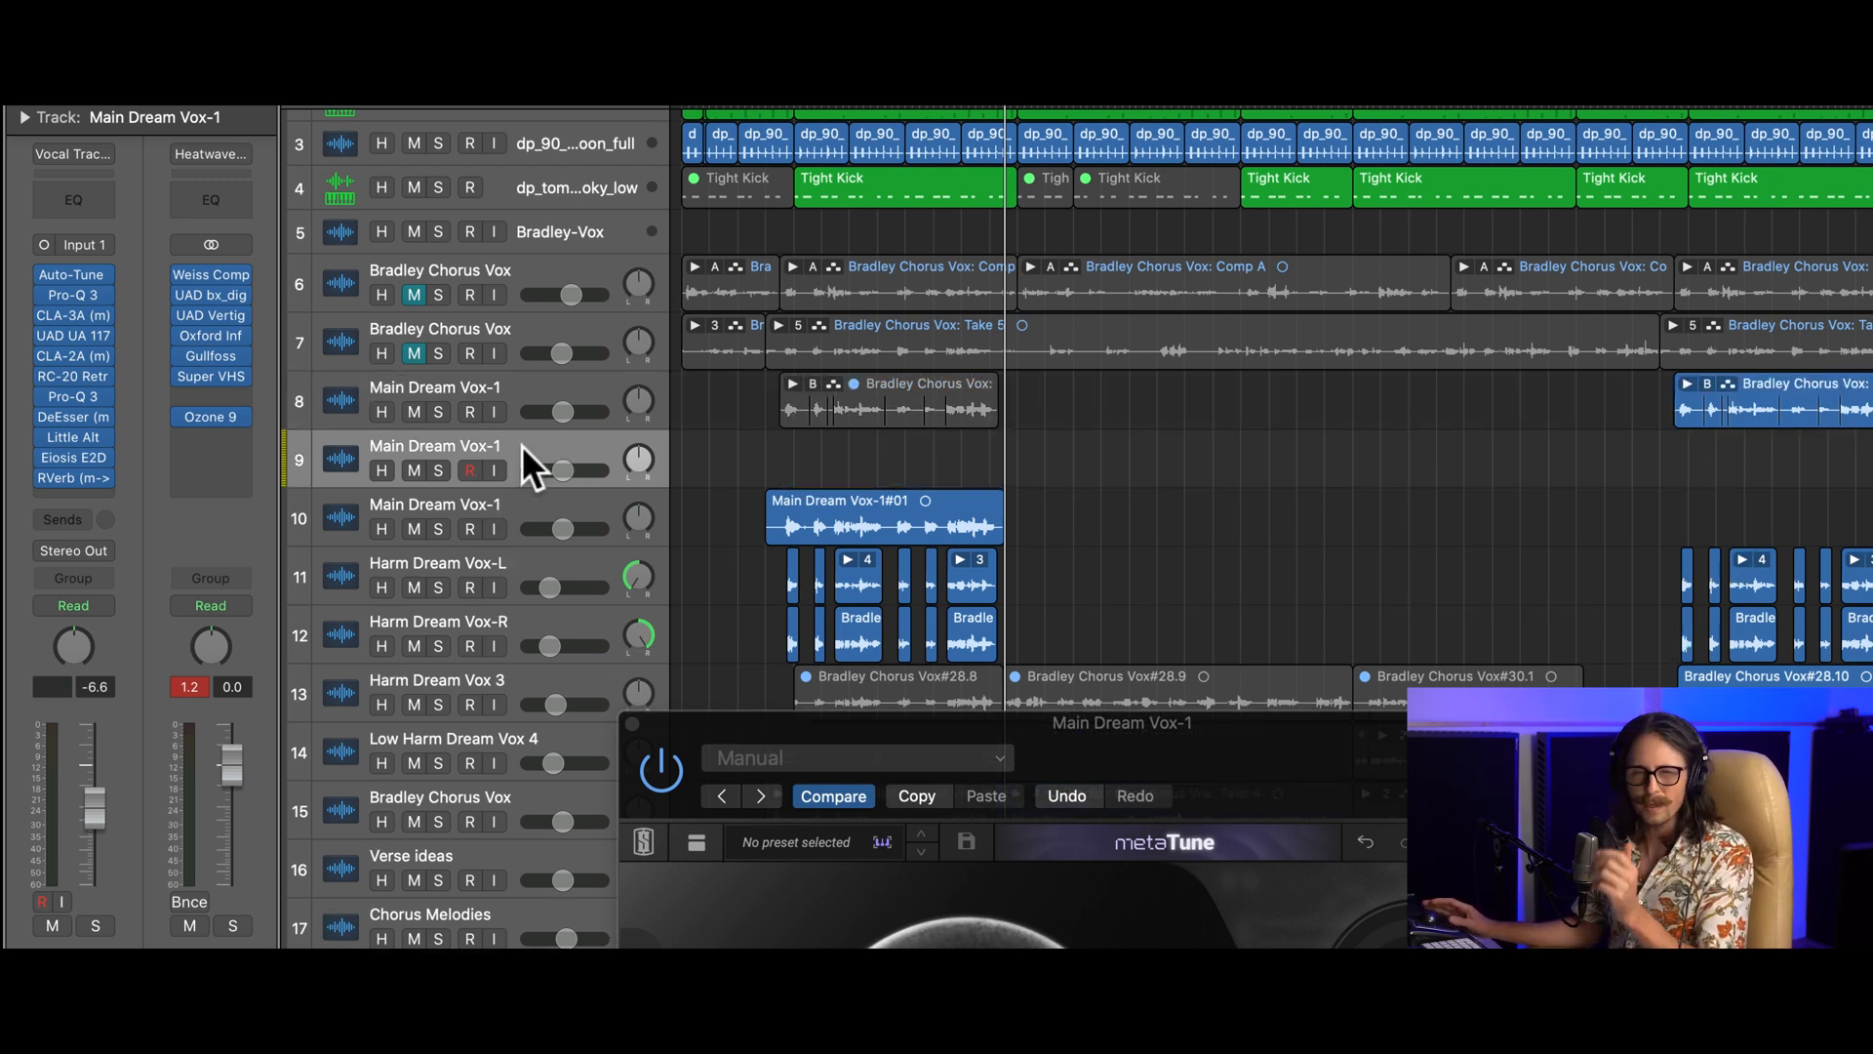
left_click_drag(563, 529, 581, 519)
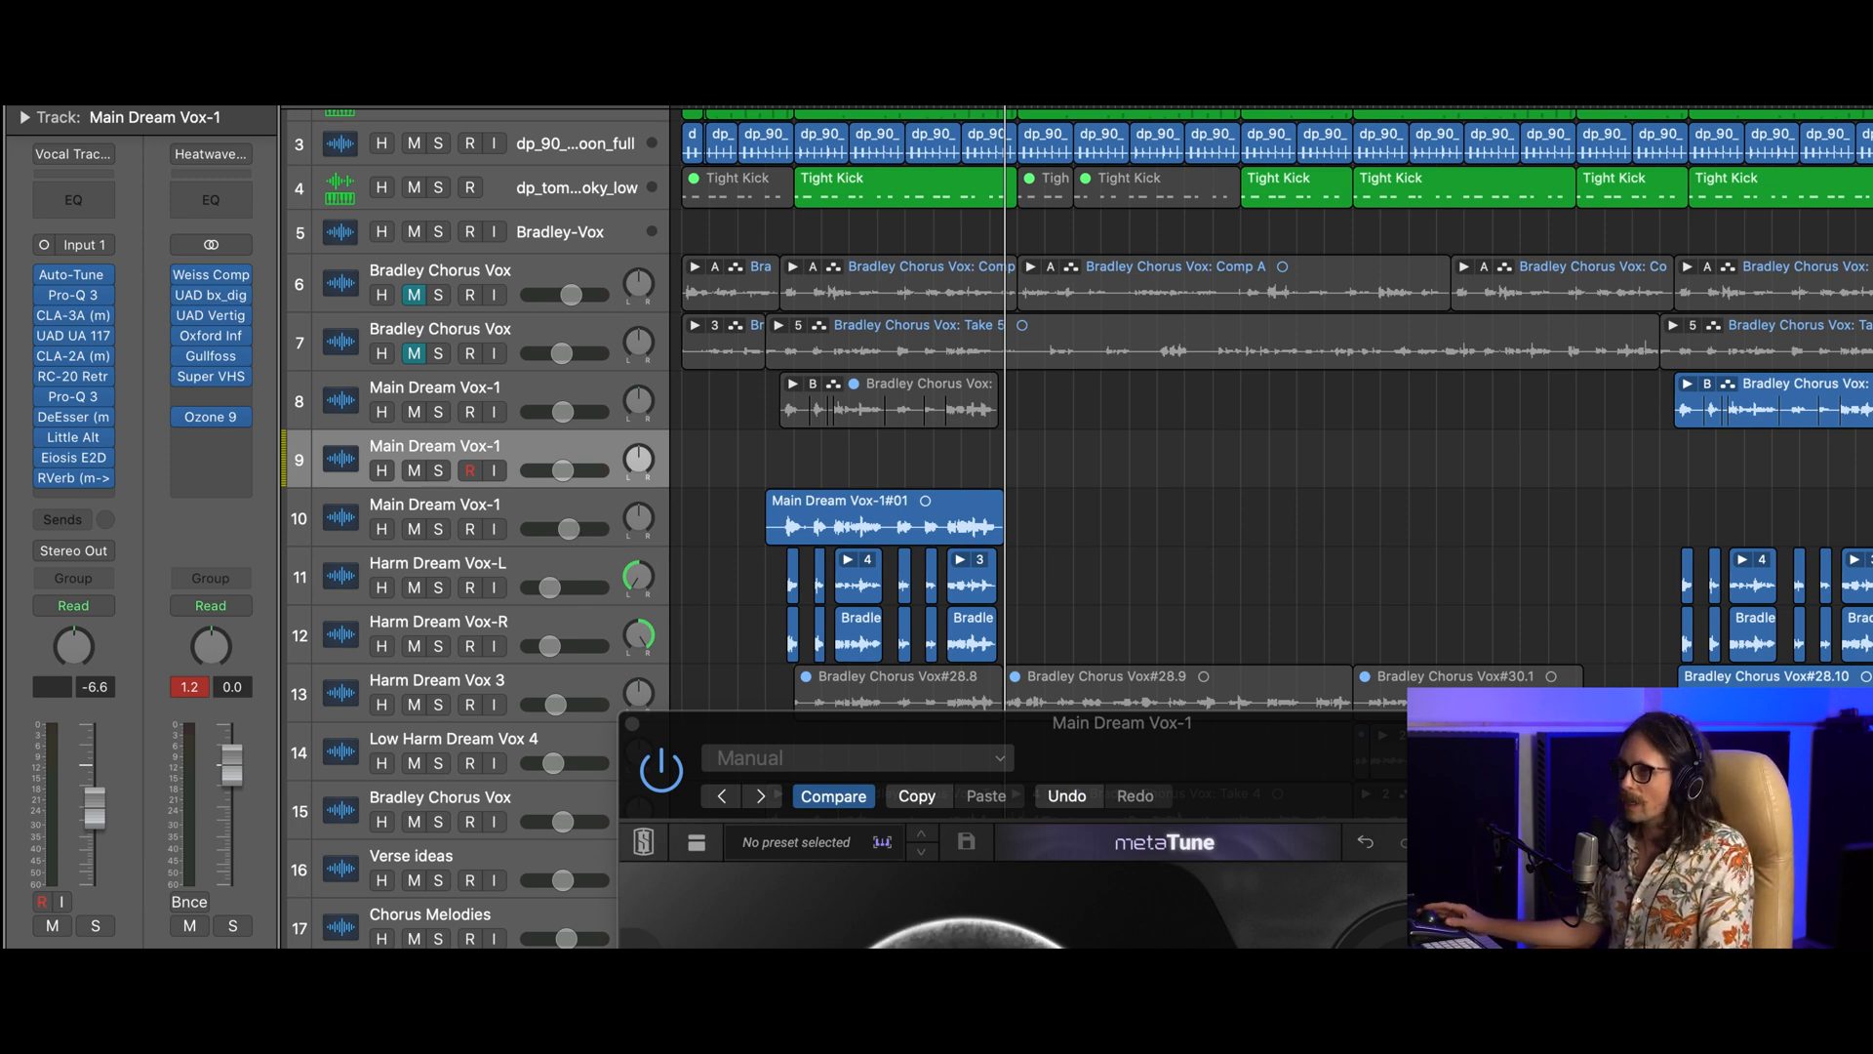
- Check MetaTune's settings on track 10, moving its window to see the controls, and close the plug-in
left_click(452, 507)
left_click(102, 275)
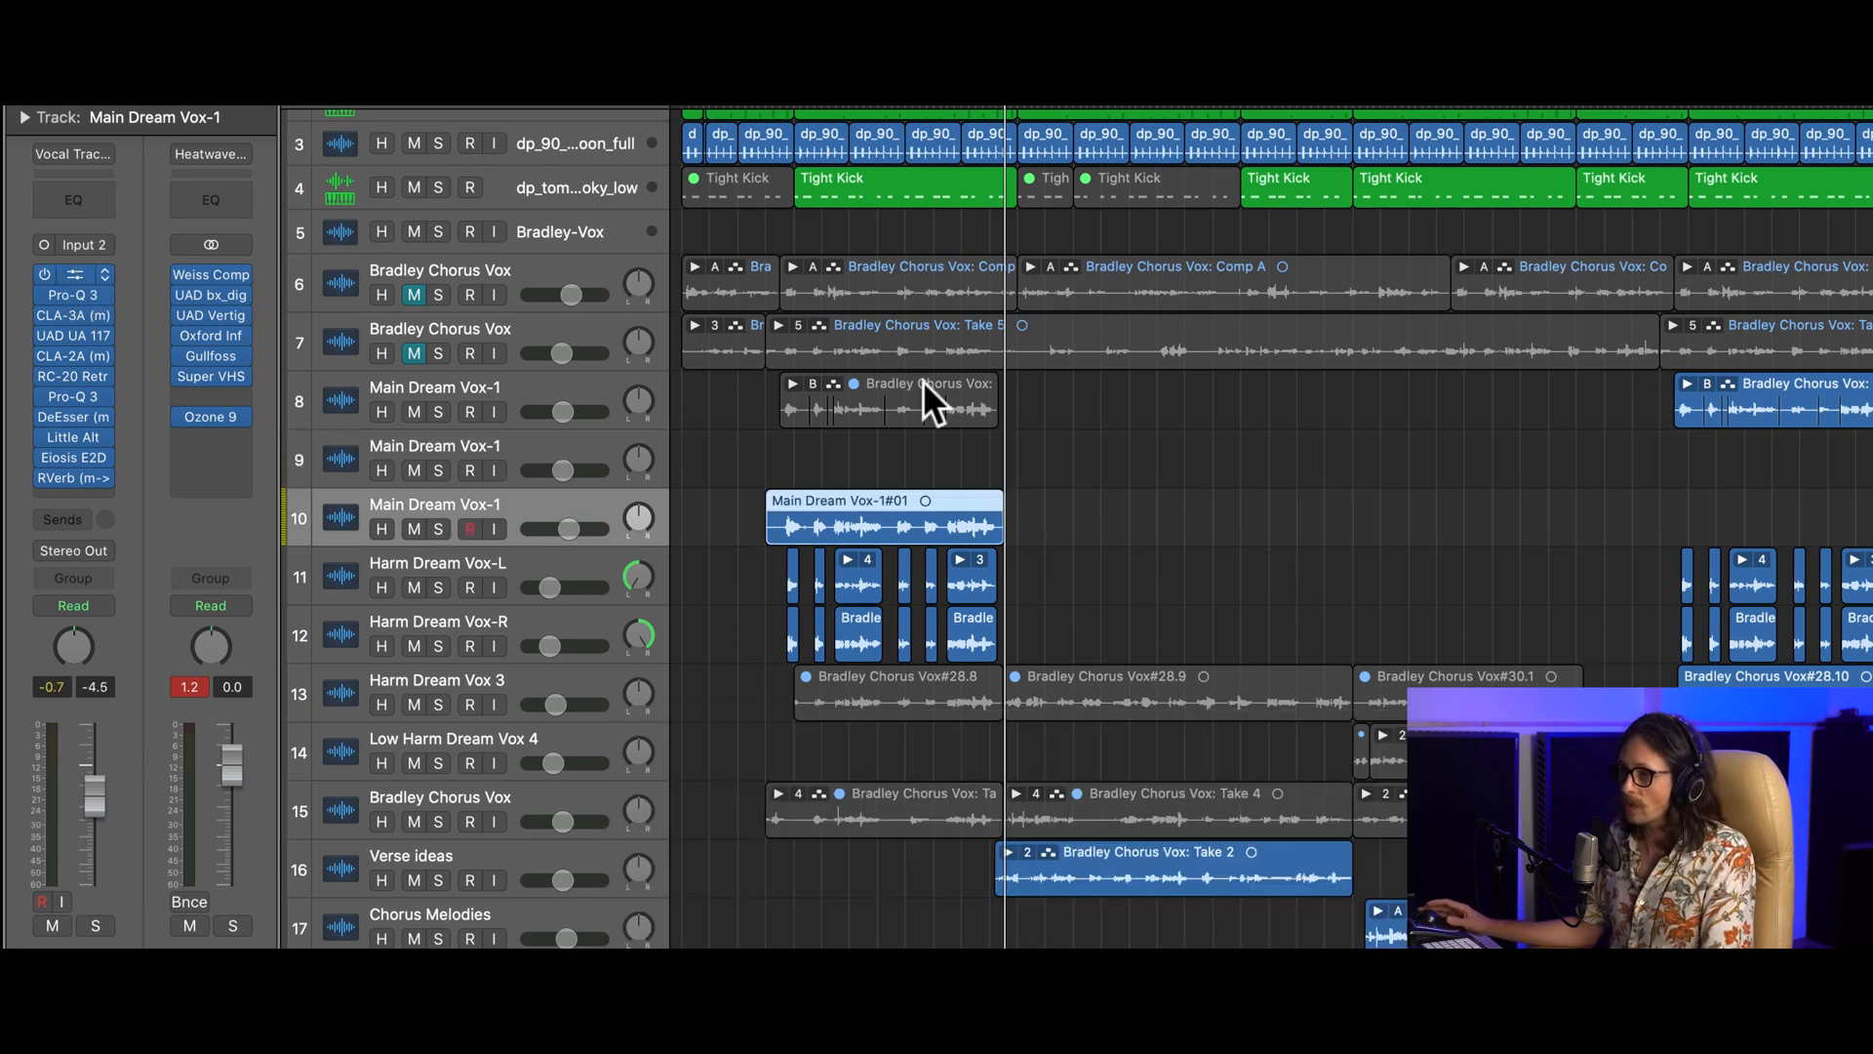
left_click_drag(1281, 738, 1008, 130)
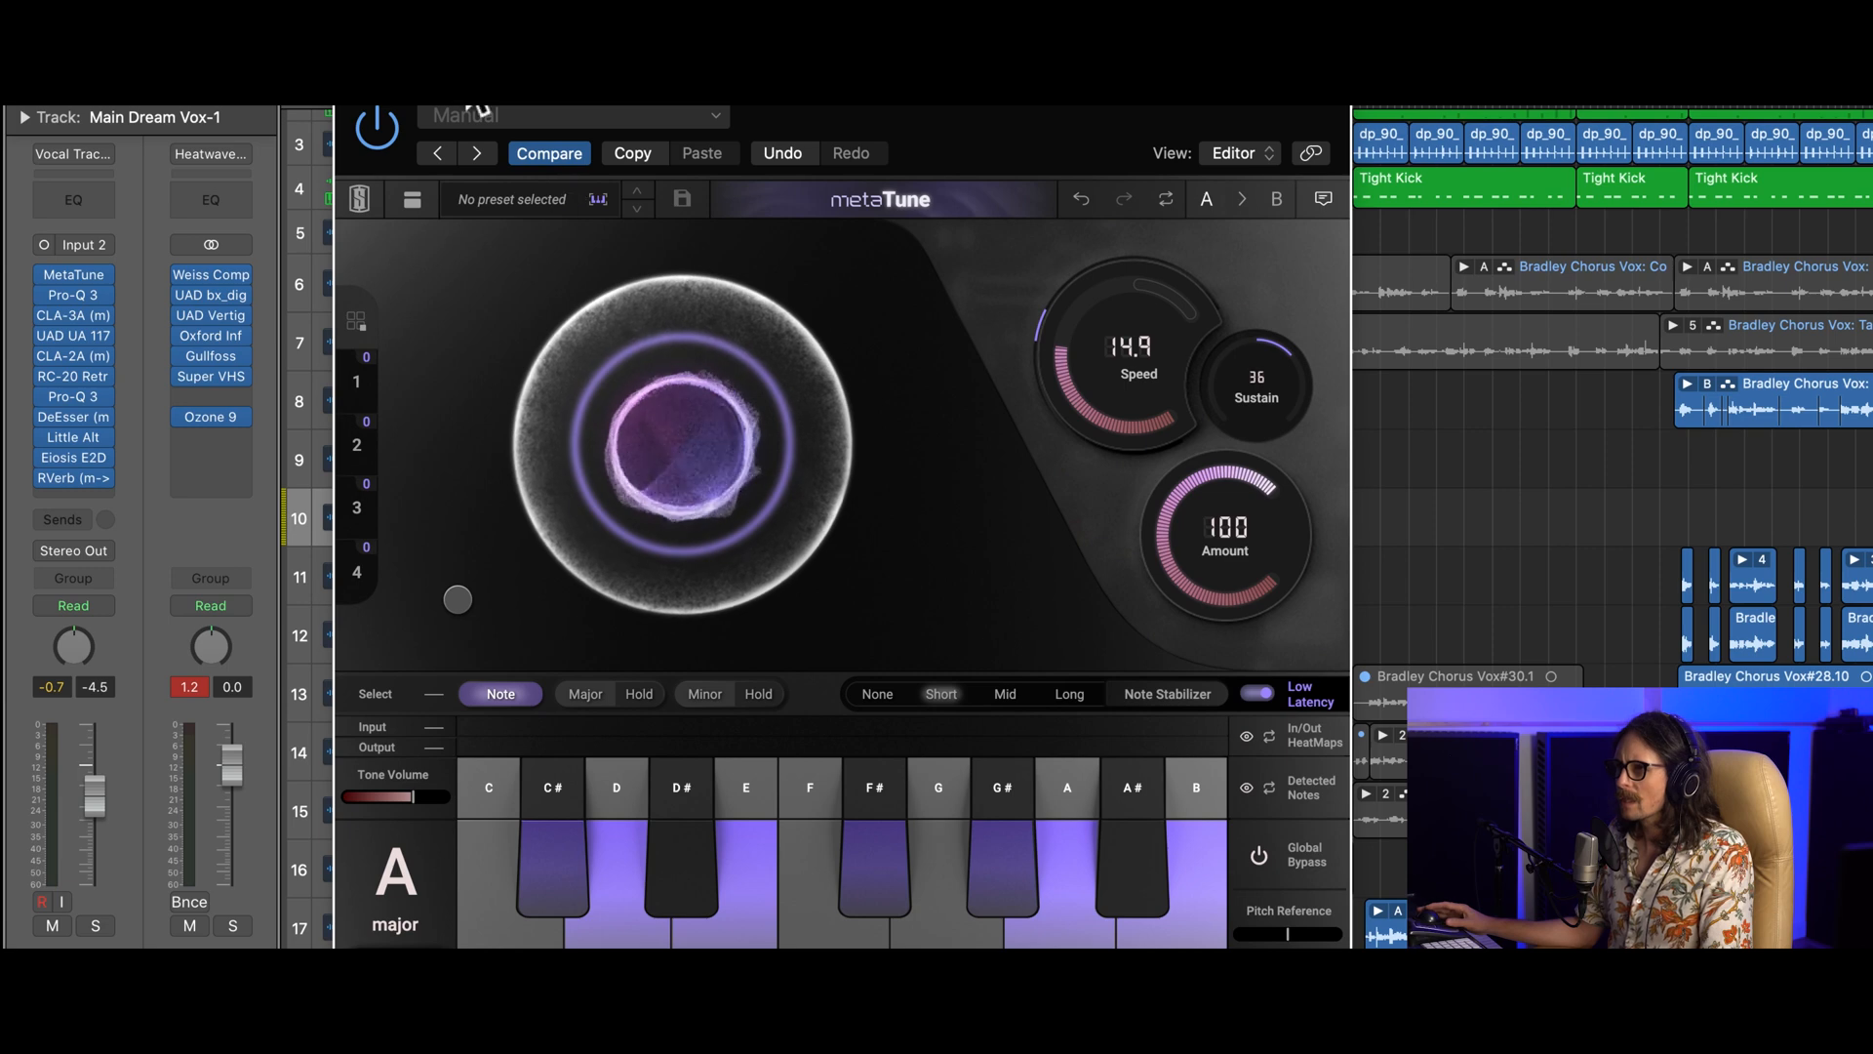
key("super+w")
- Record a short take through MetaTune over the start of track 10's region, collapse the take folder, and turn off input monitoring
left_click(810, 444)
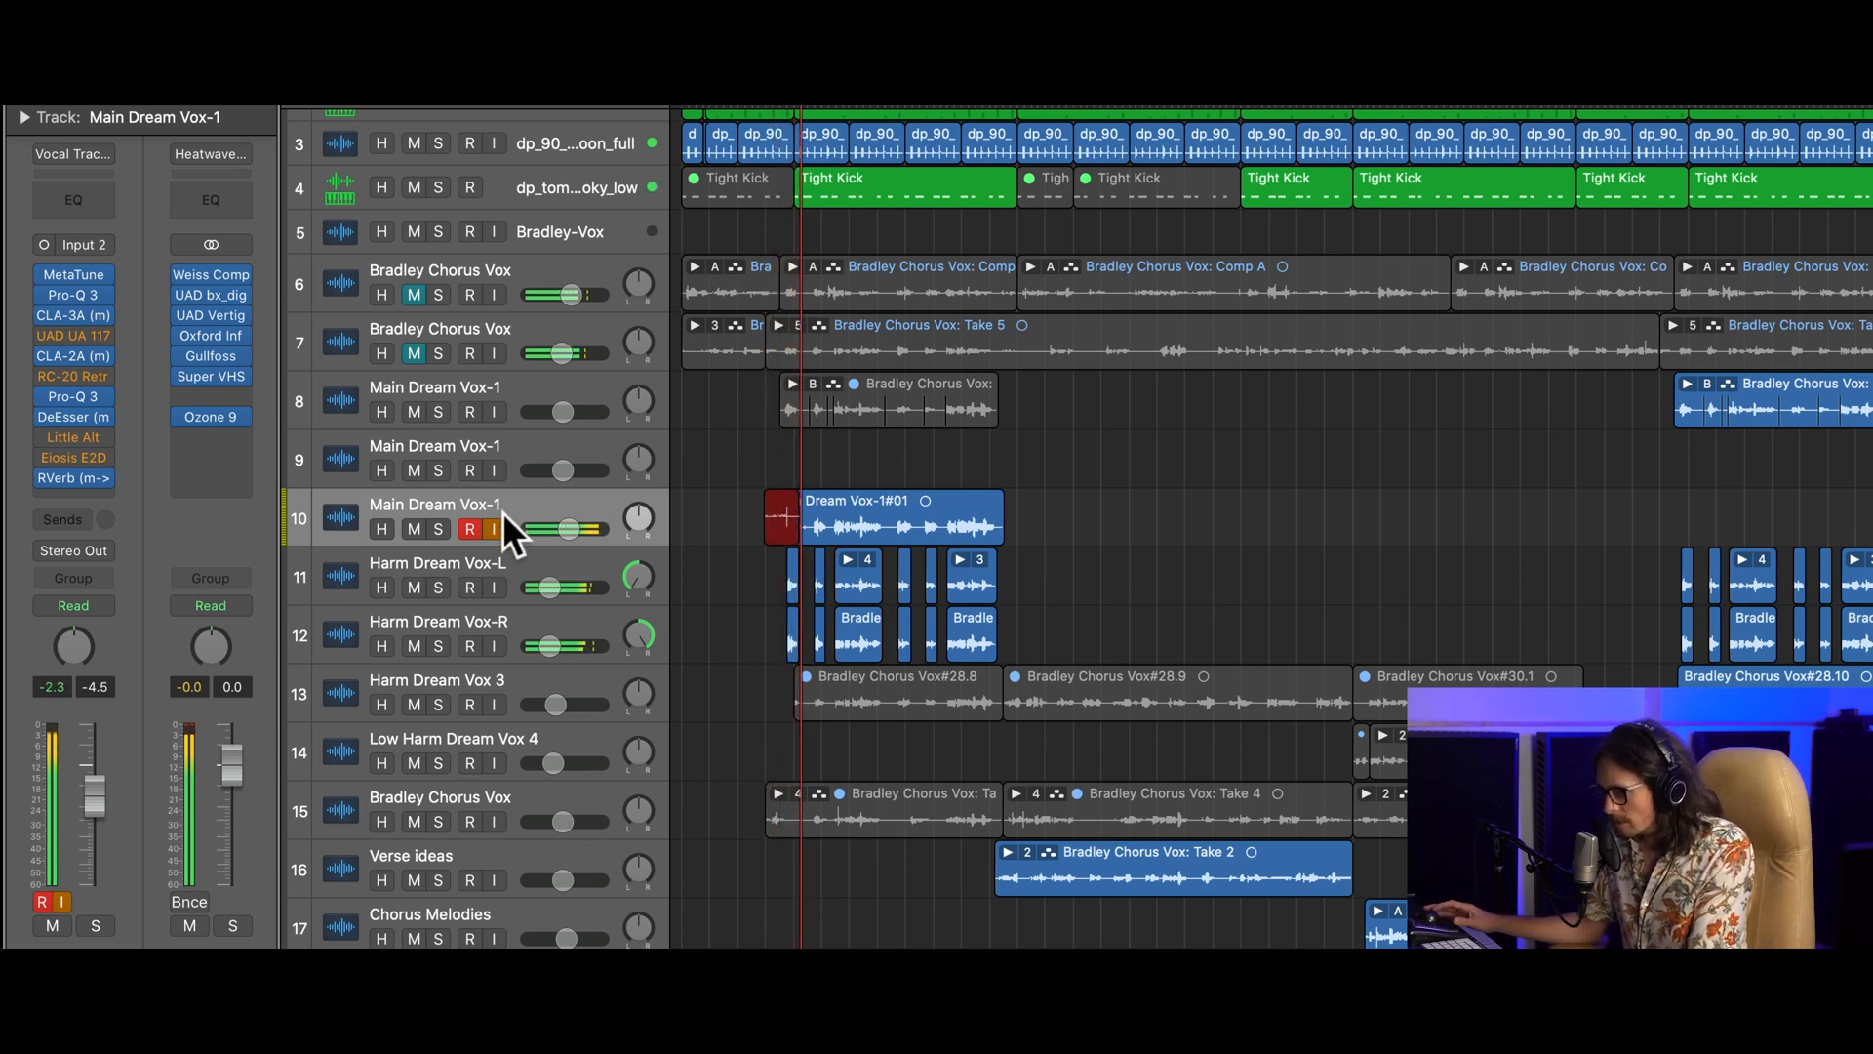
key("space")
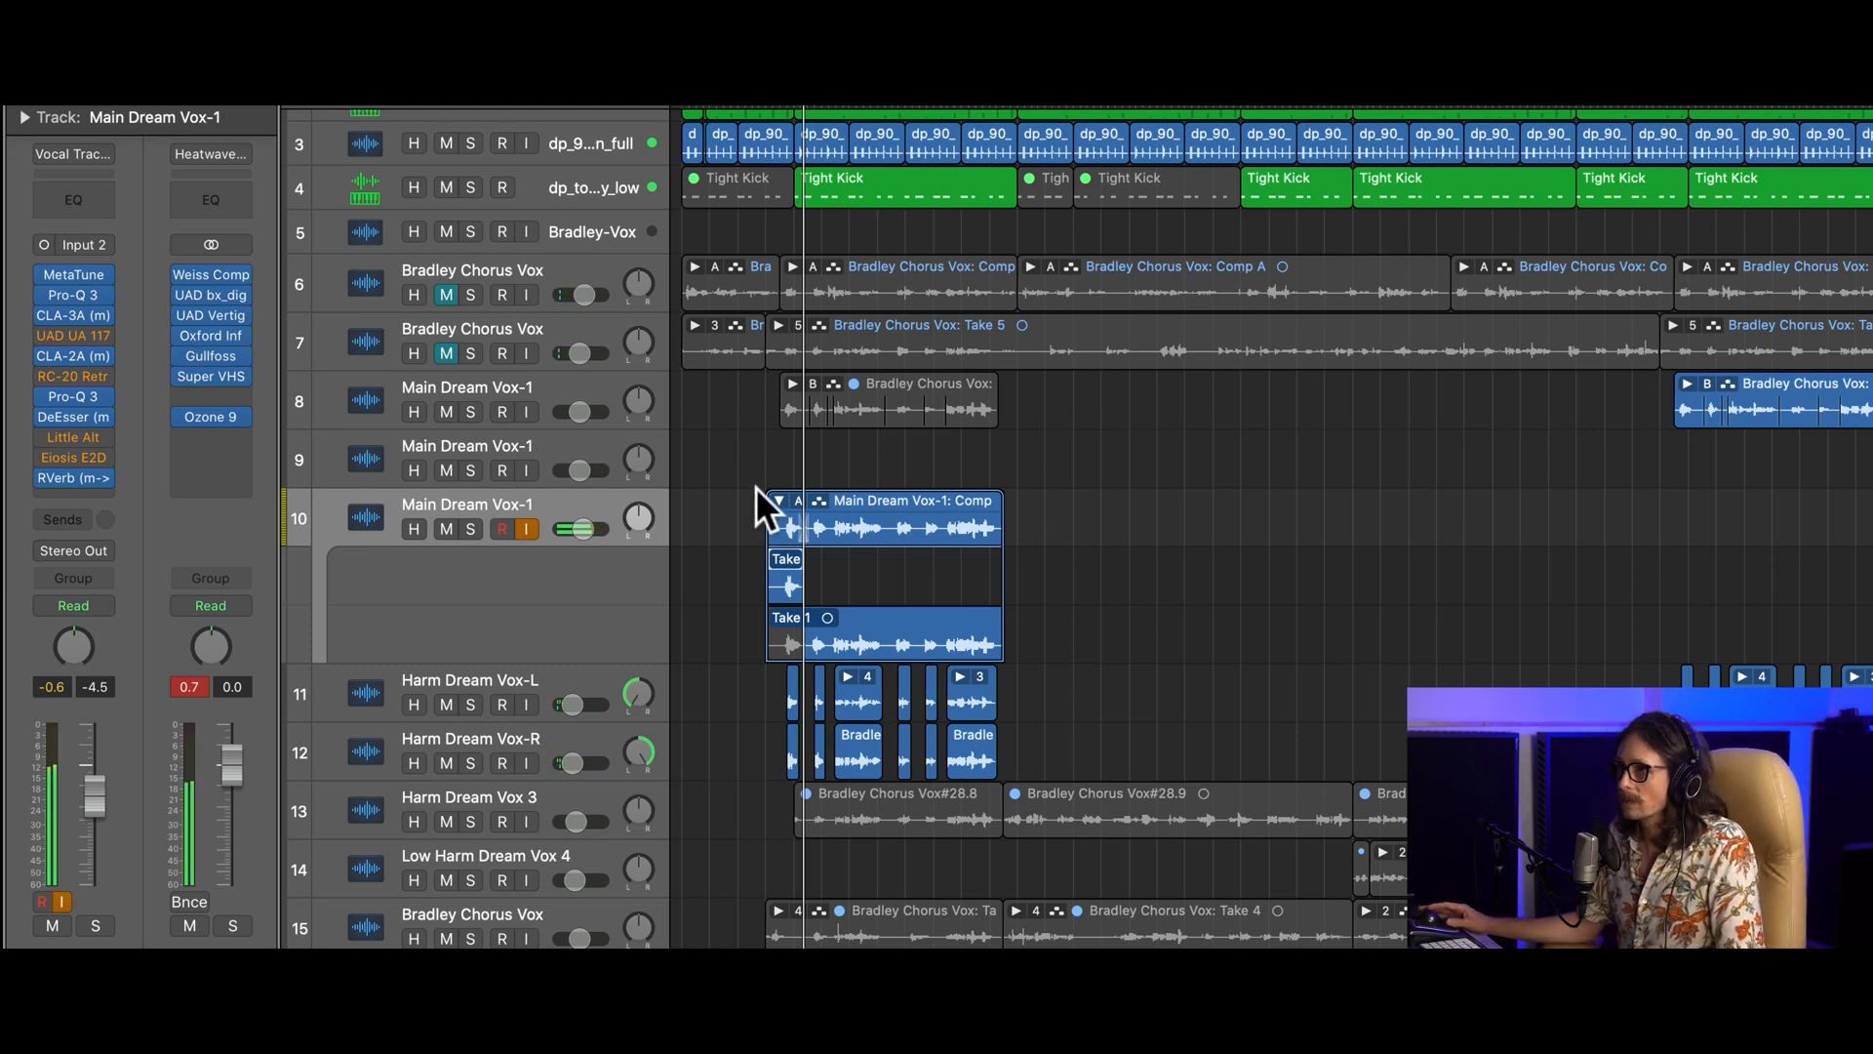
left_click(779, 498)
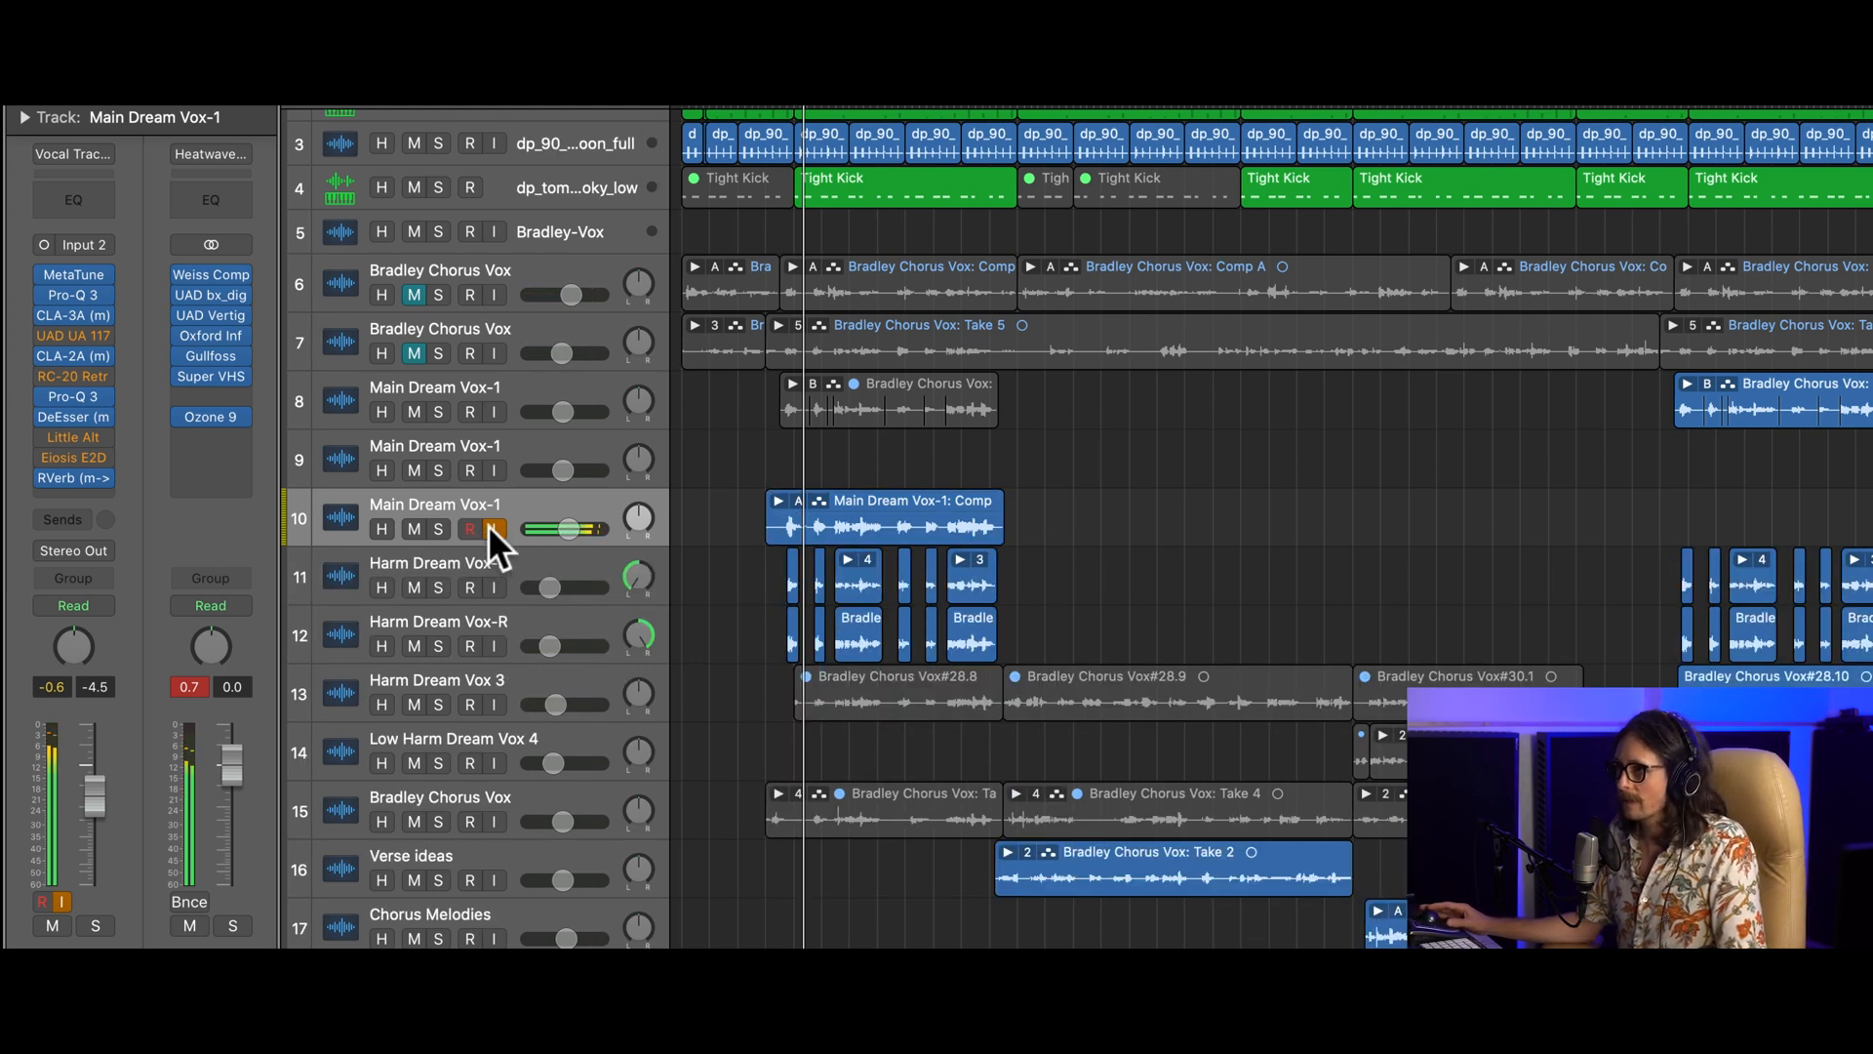
left_click(492, 528)
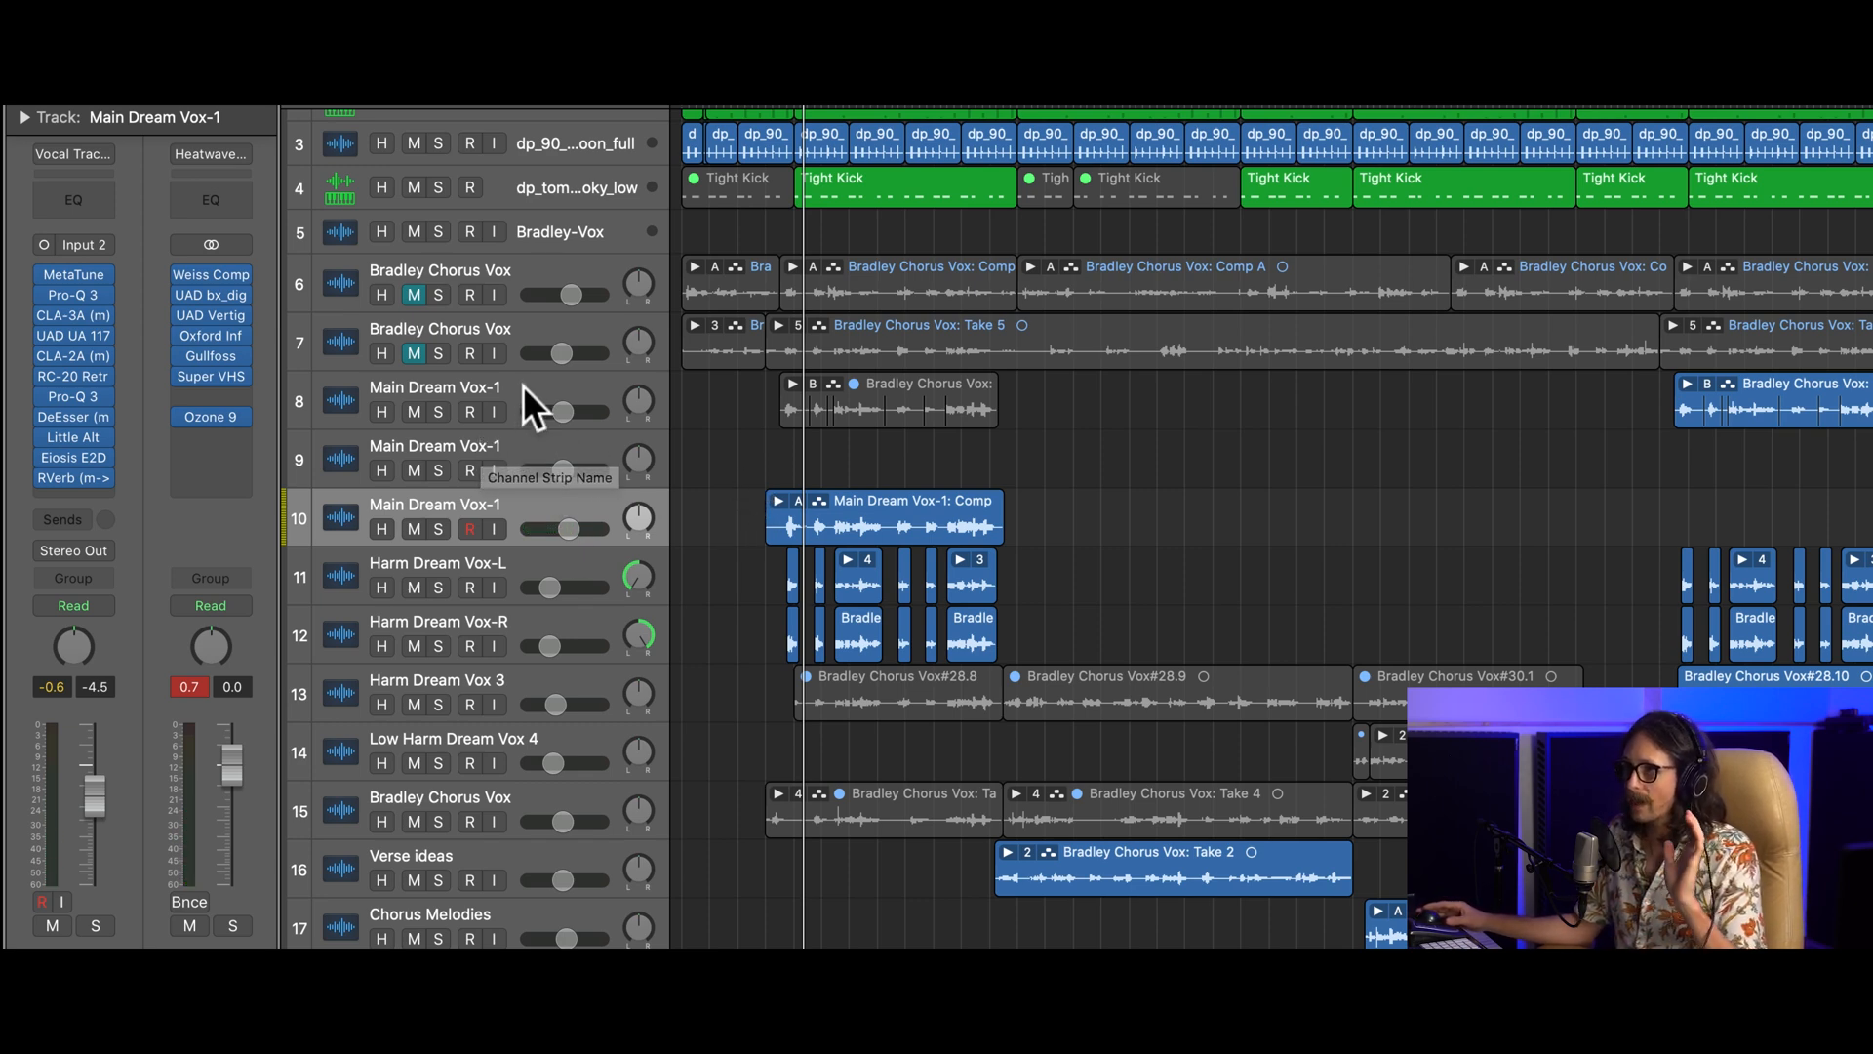
scroll(872, 371, "down", 5)
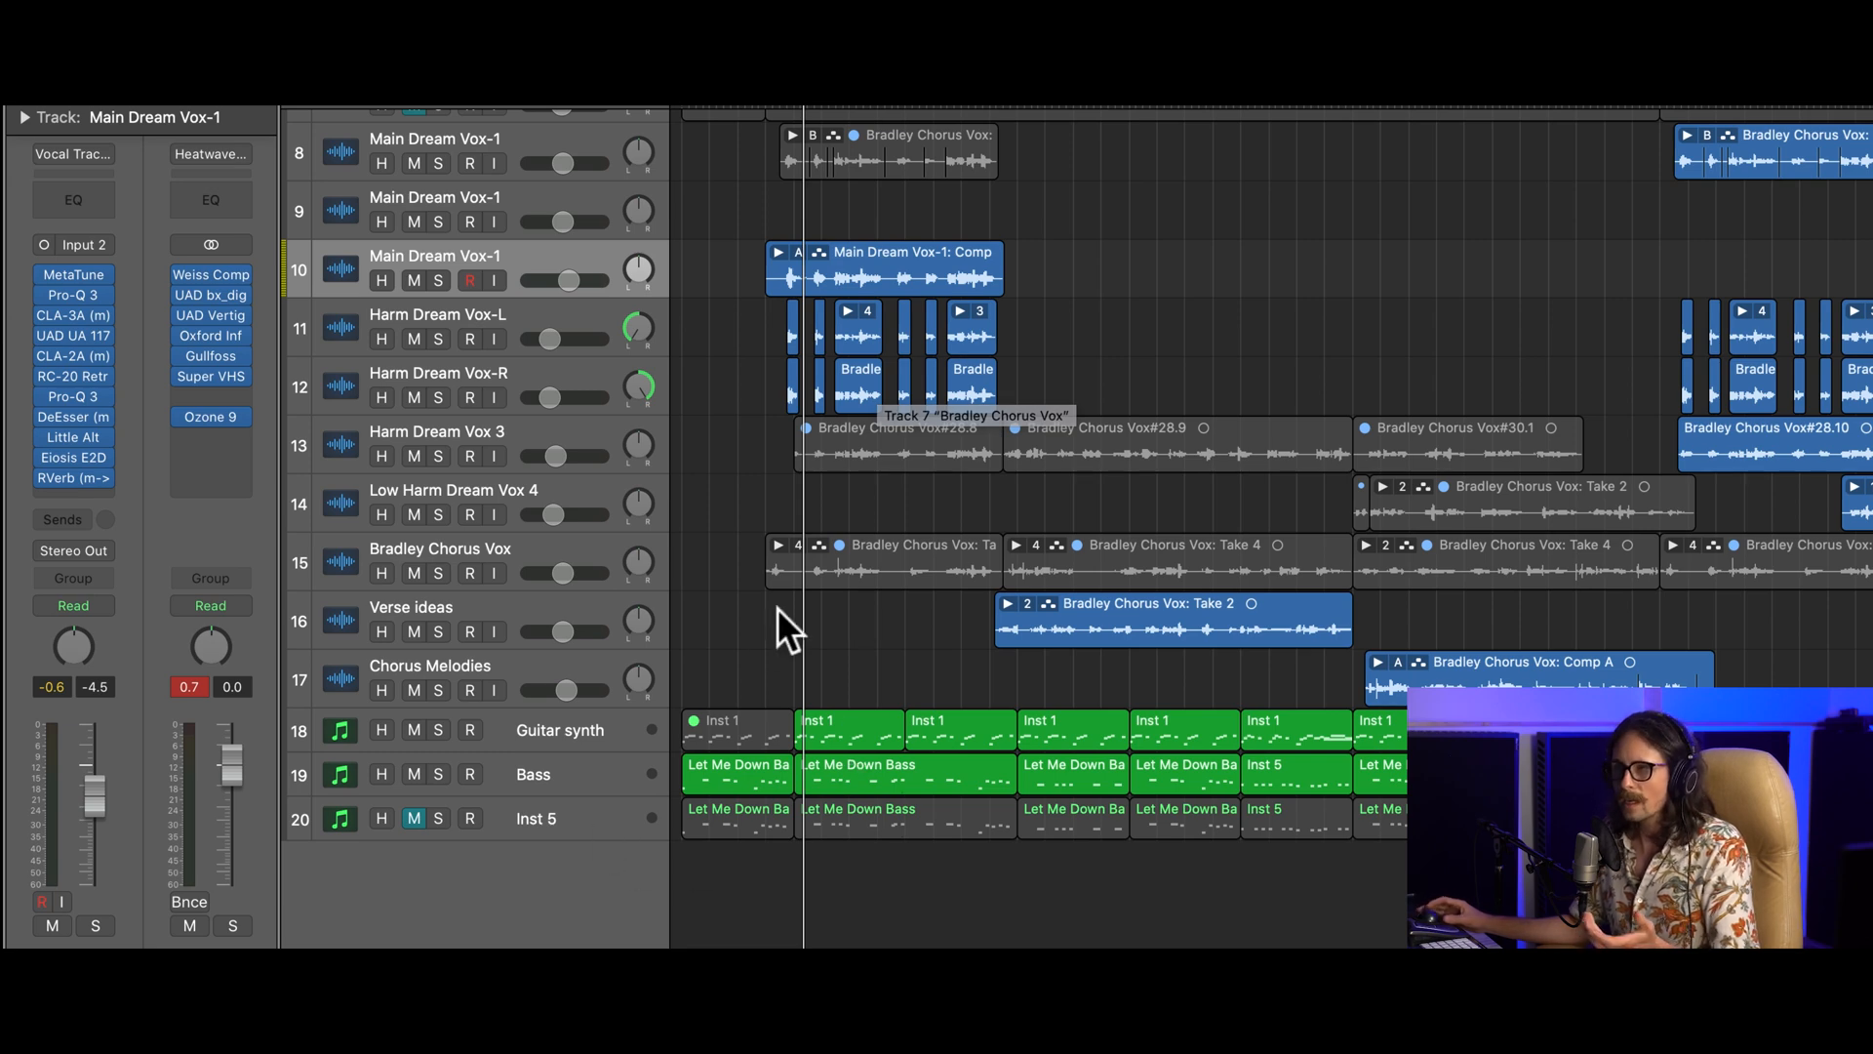
scroll(781, 624, "up", 4)
scroll(789, 625, "up", 2)
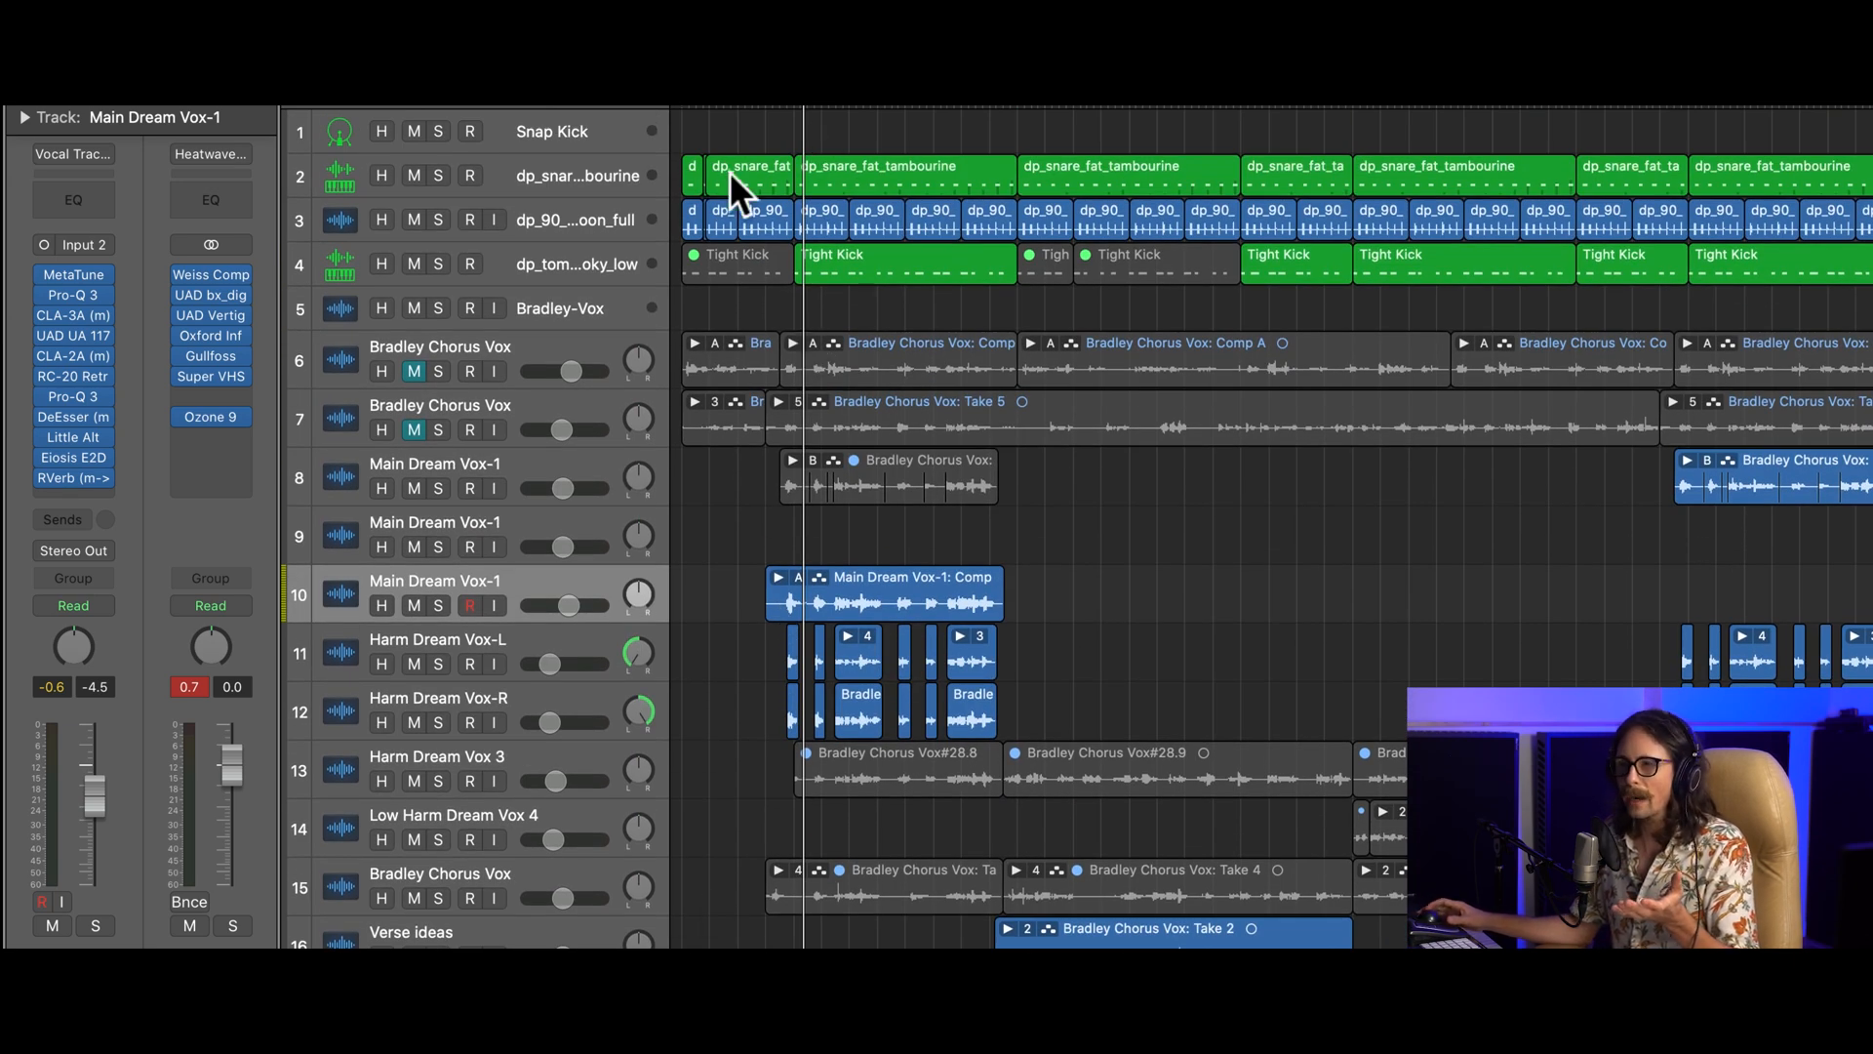
scroll(720, 922, "down", 5)
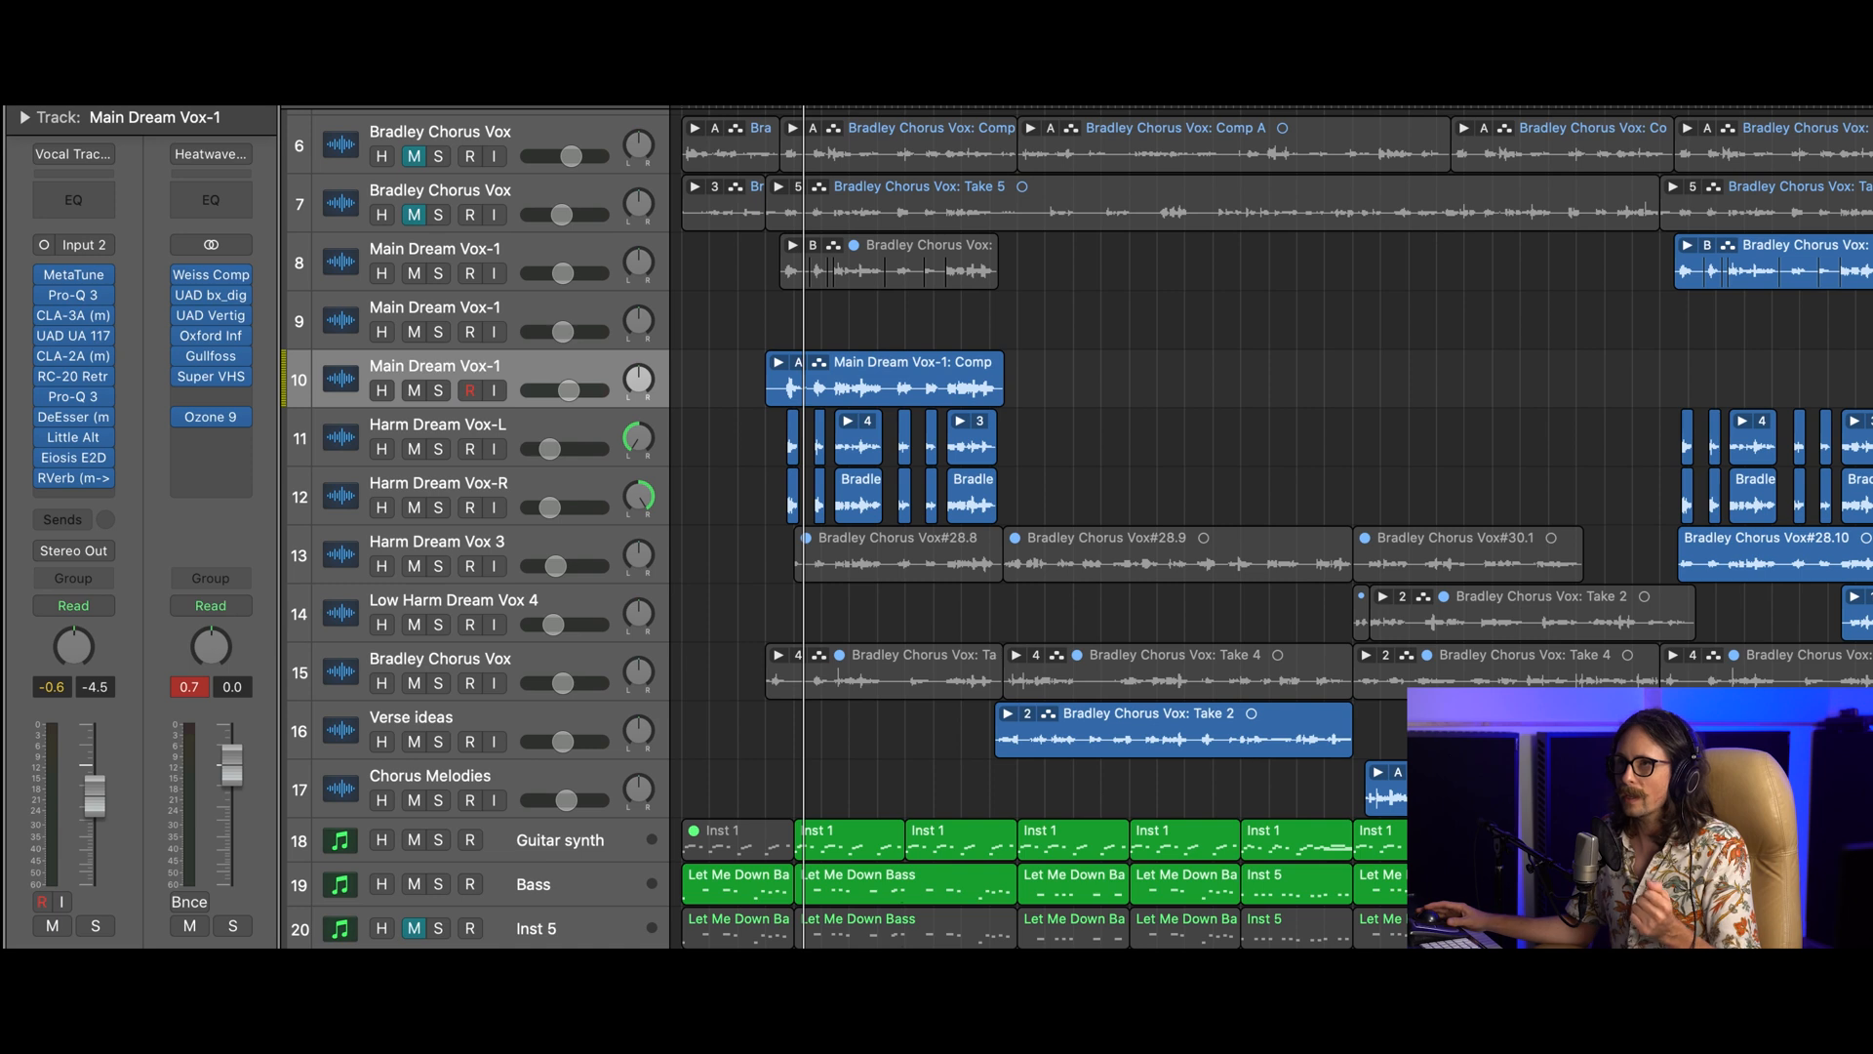
left_click(96, 105)
left_click(95, 105)
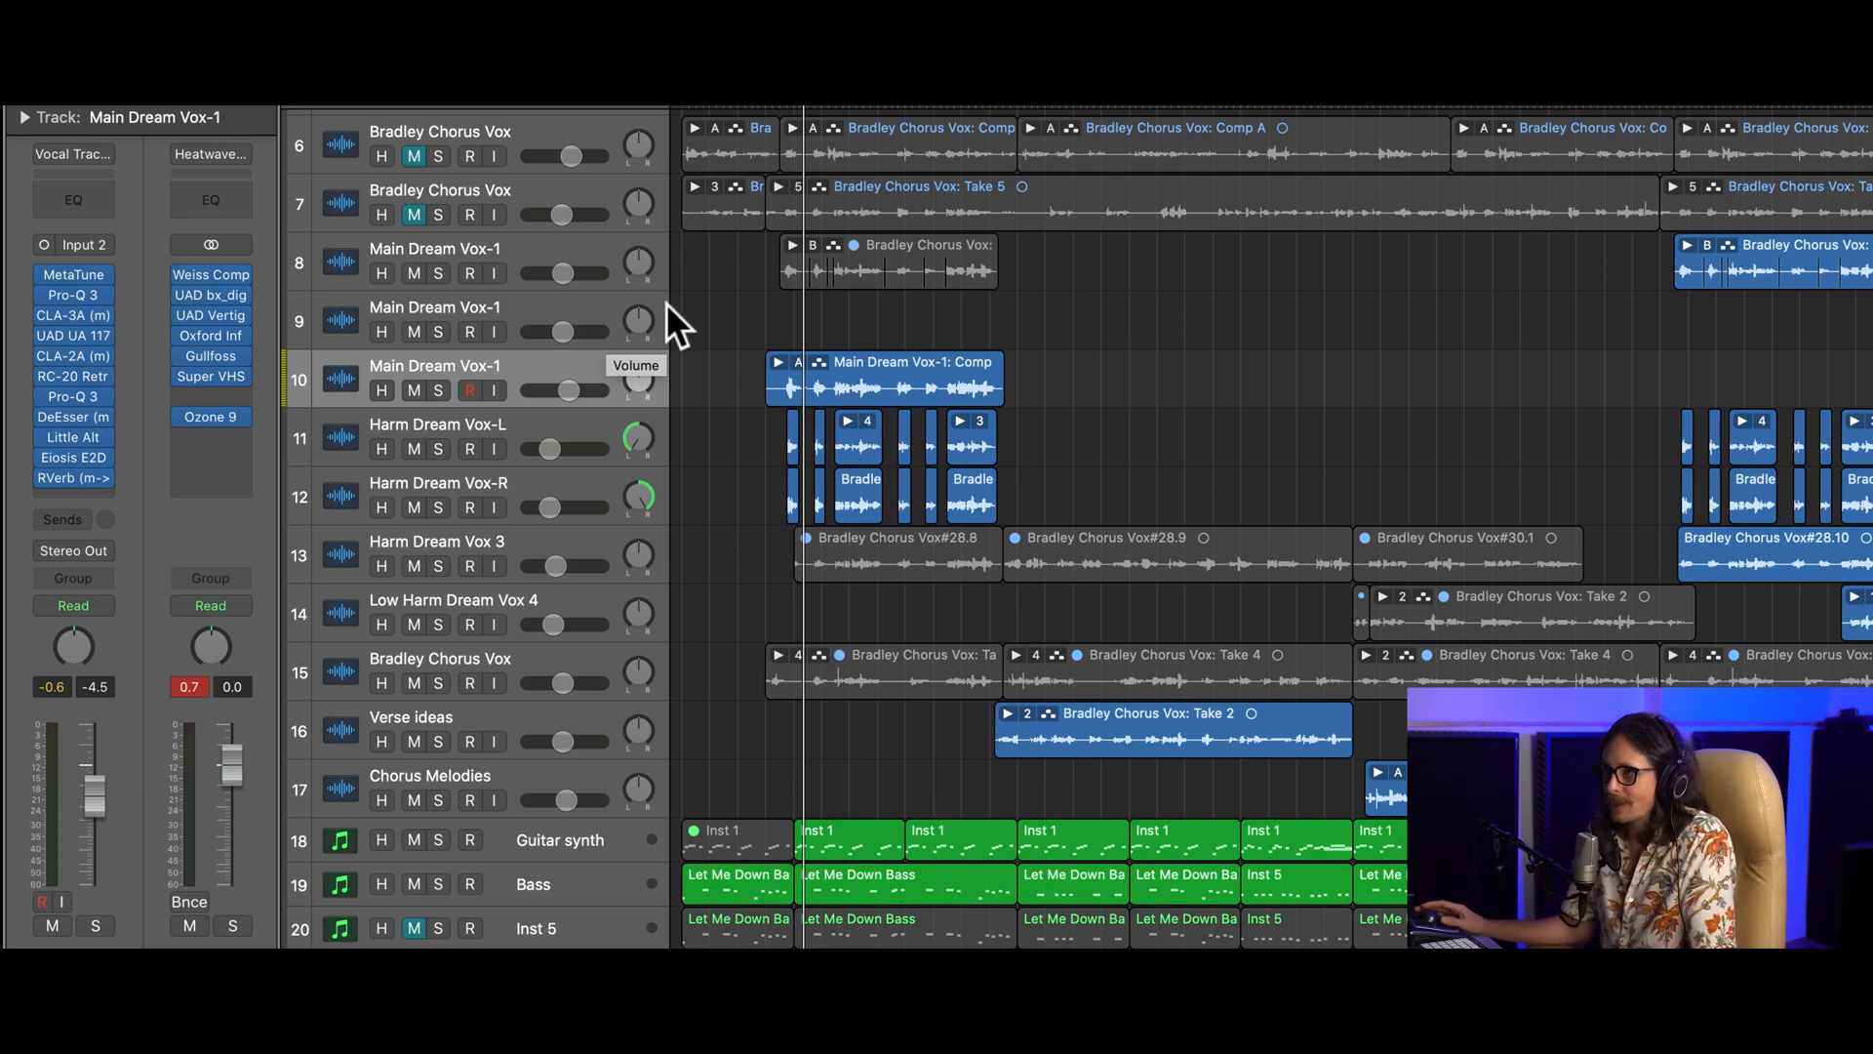
- Delete the empty duplicate Auto-Tune vocal track 9
left_click(552, 302)
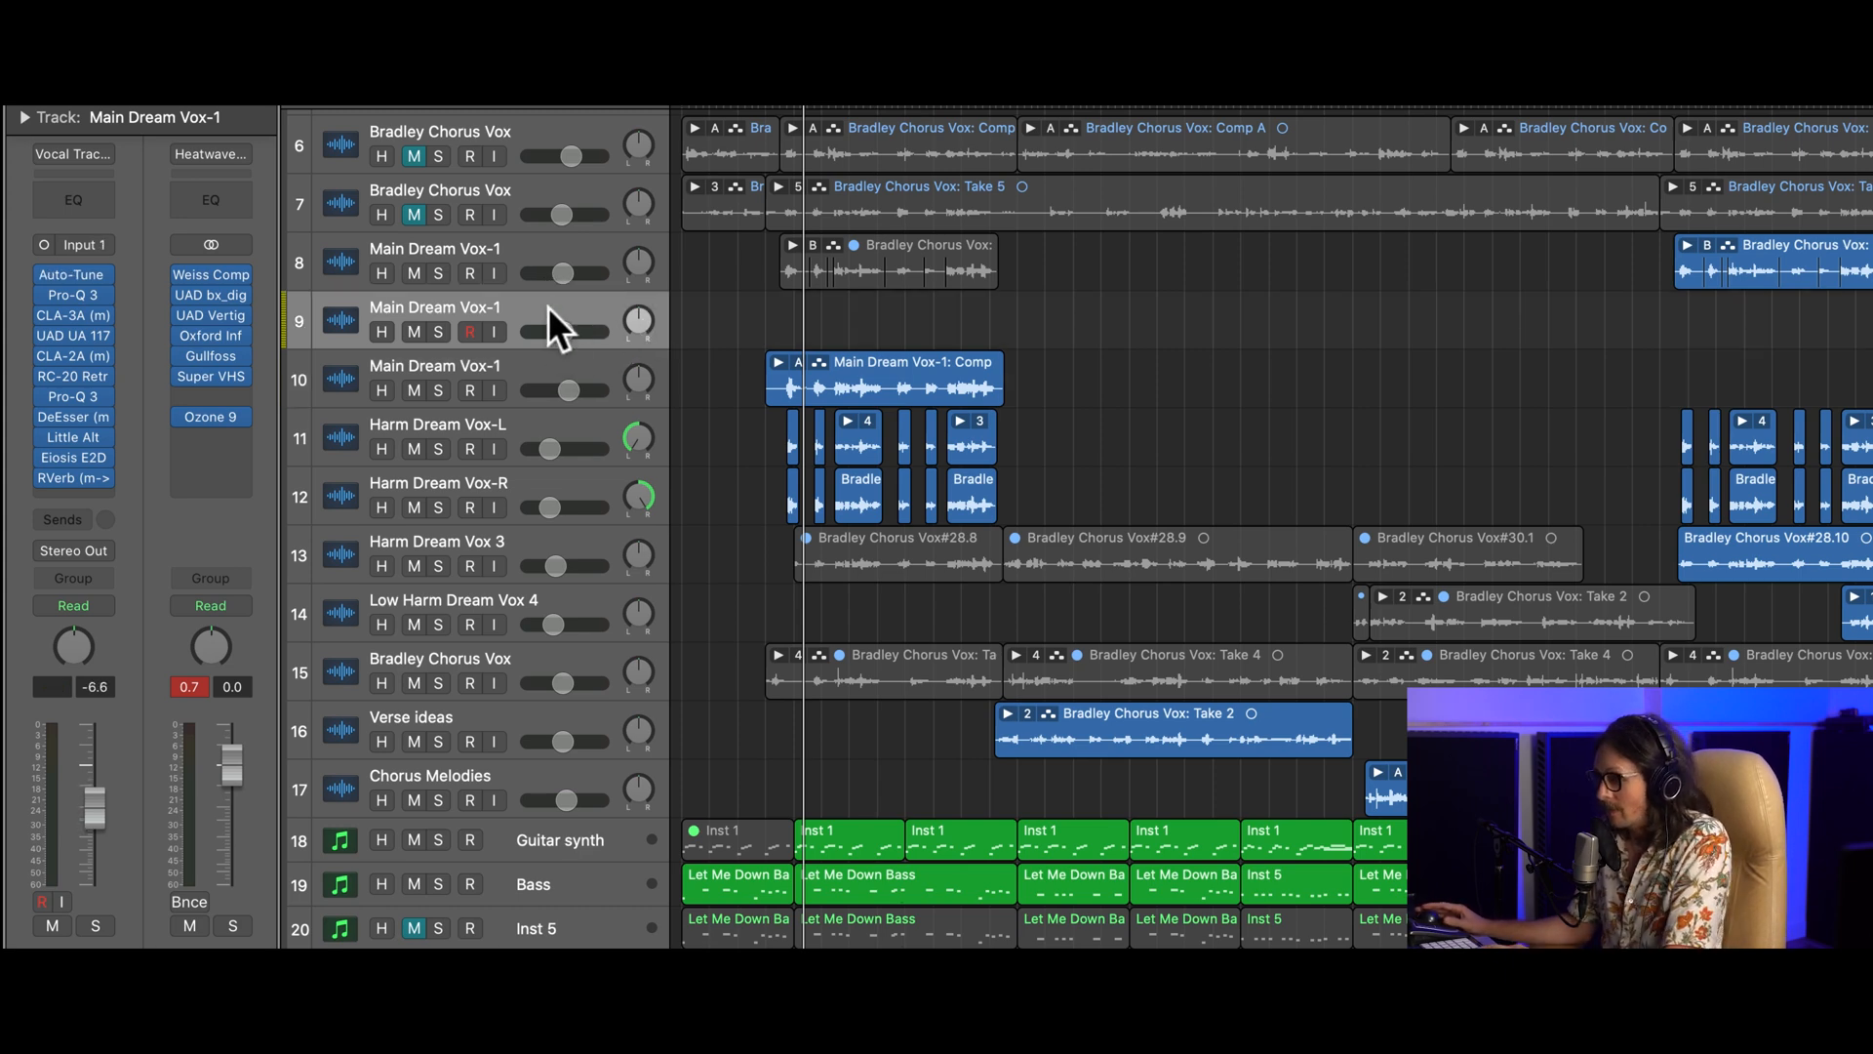
key("super+BackSpace")
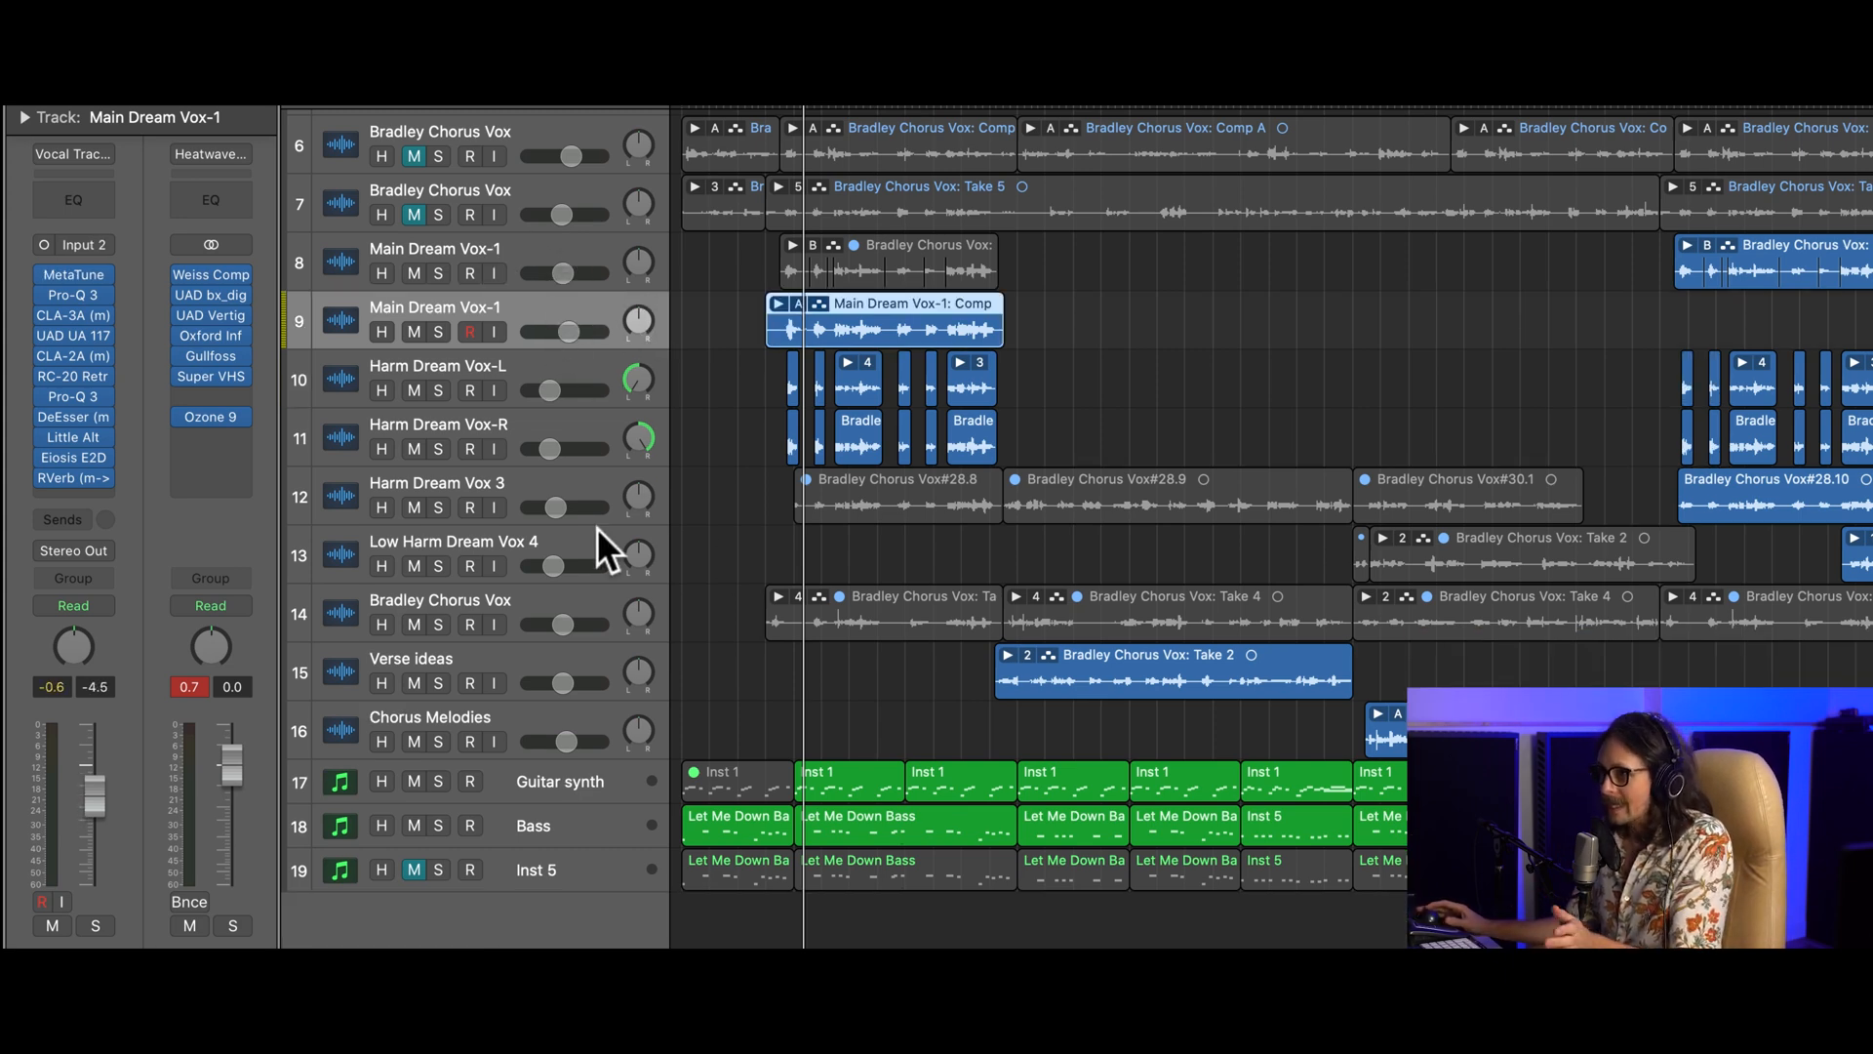
- Mute the chorus vocal track 14 and bypass all of its insert plug-ins, from Auto-Tune through RVerb
left_click(793, 542, "ctrl+alt")
left_click(793, 544, "ctrl+alt")
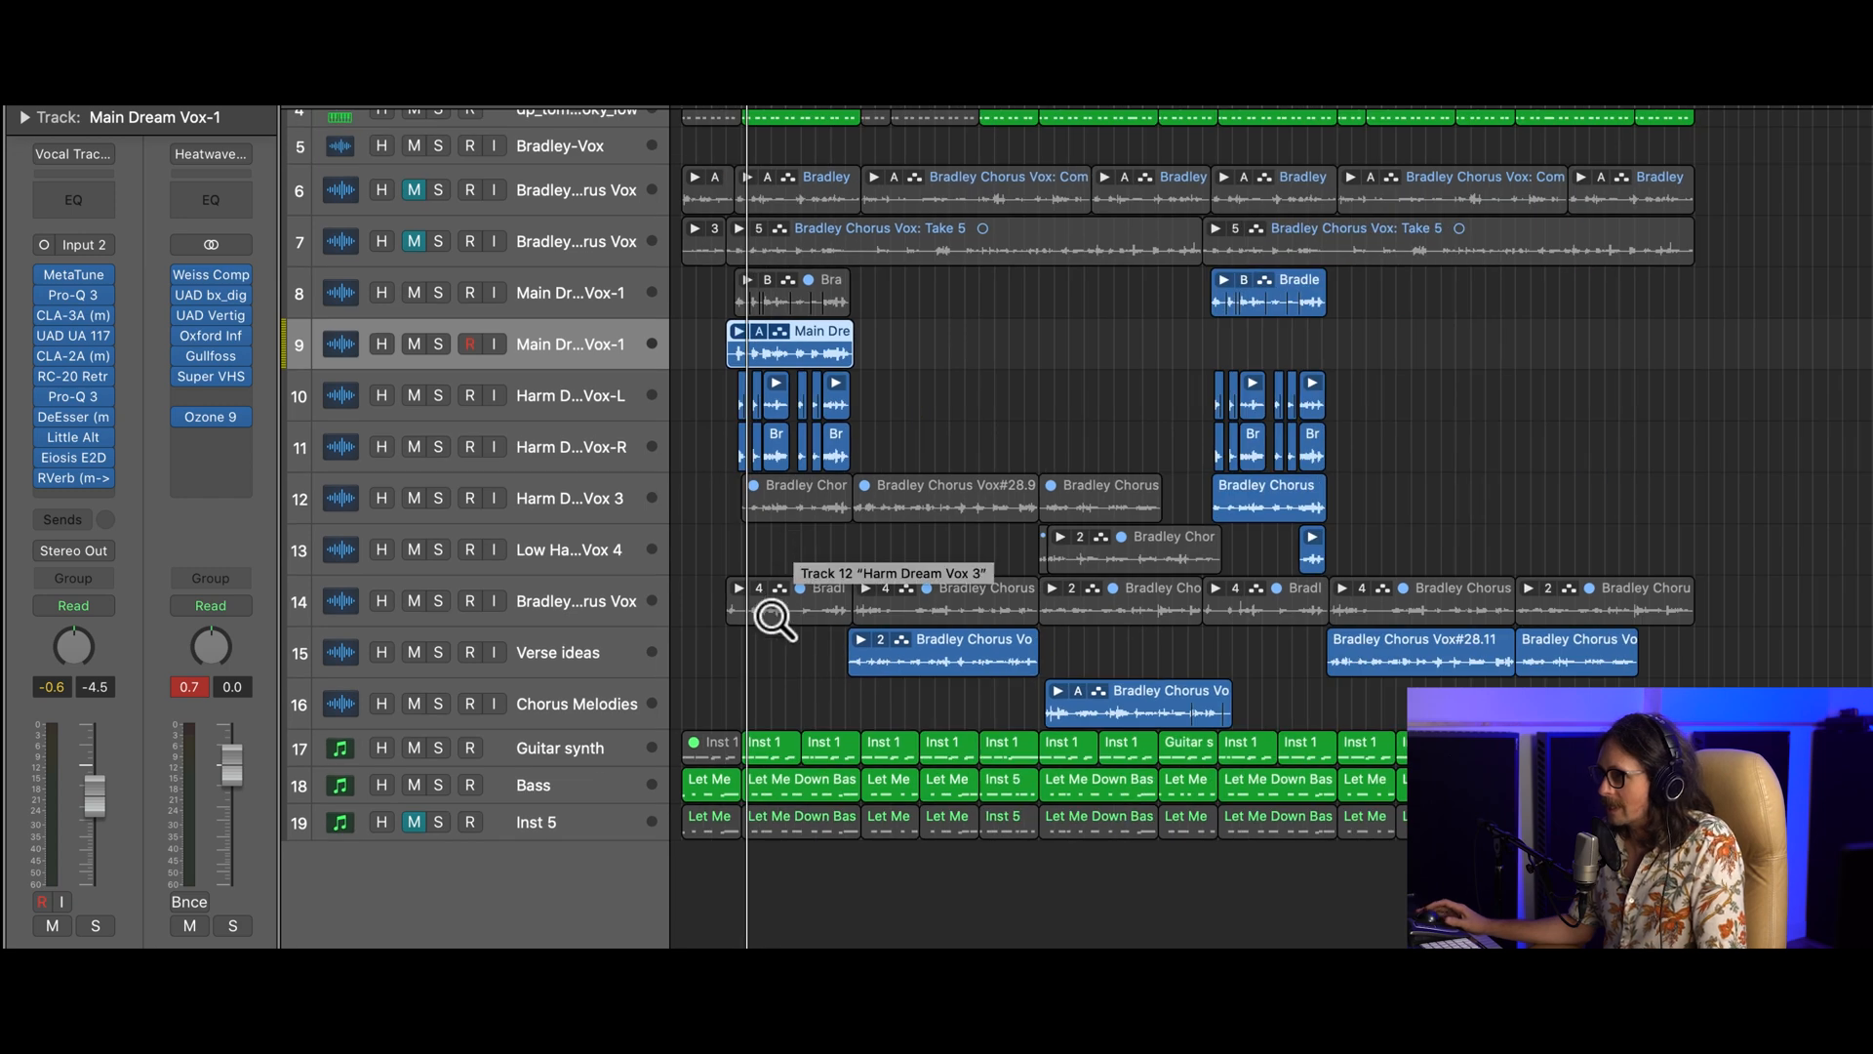
left_click(814, 617, "ctrl+alt")
left_click(527, 604)
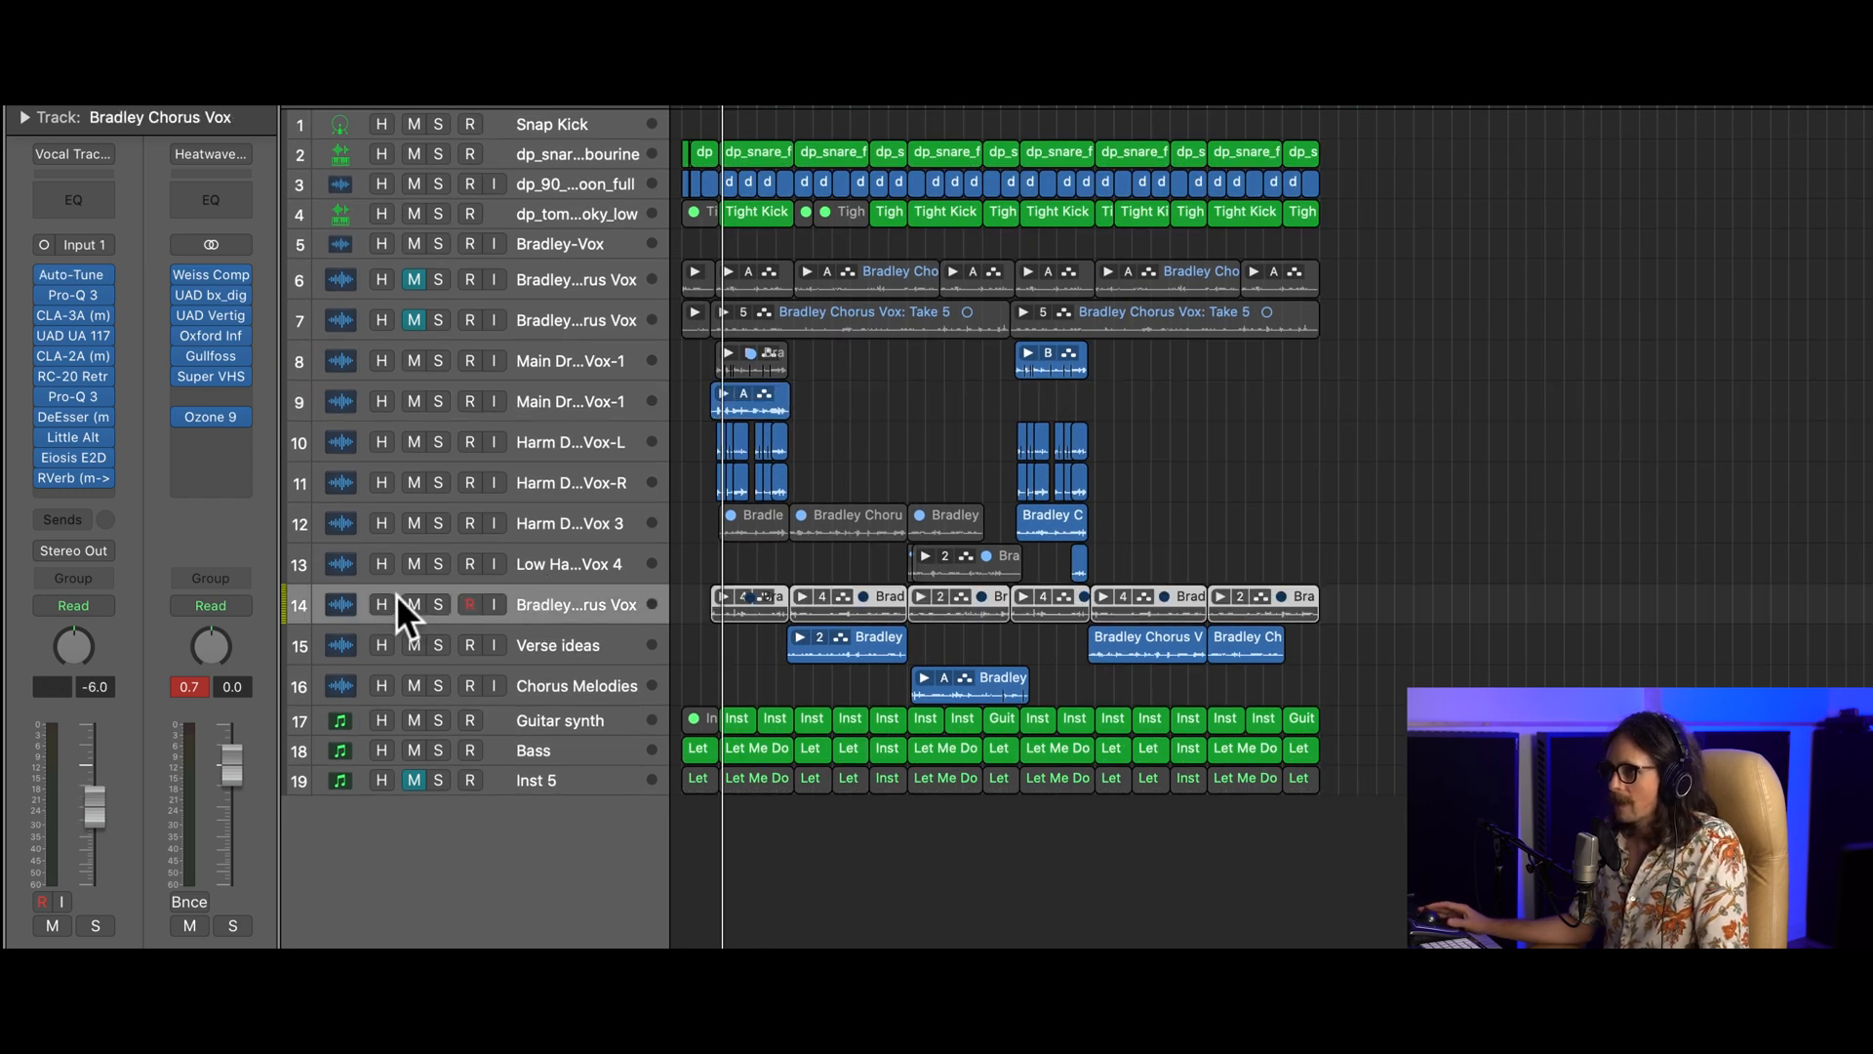
right_click(551, 607)
left_click(524, 607)
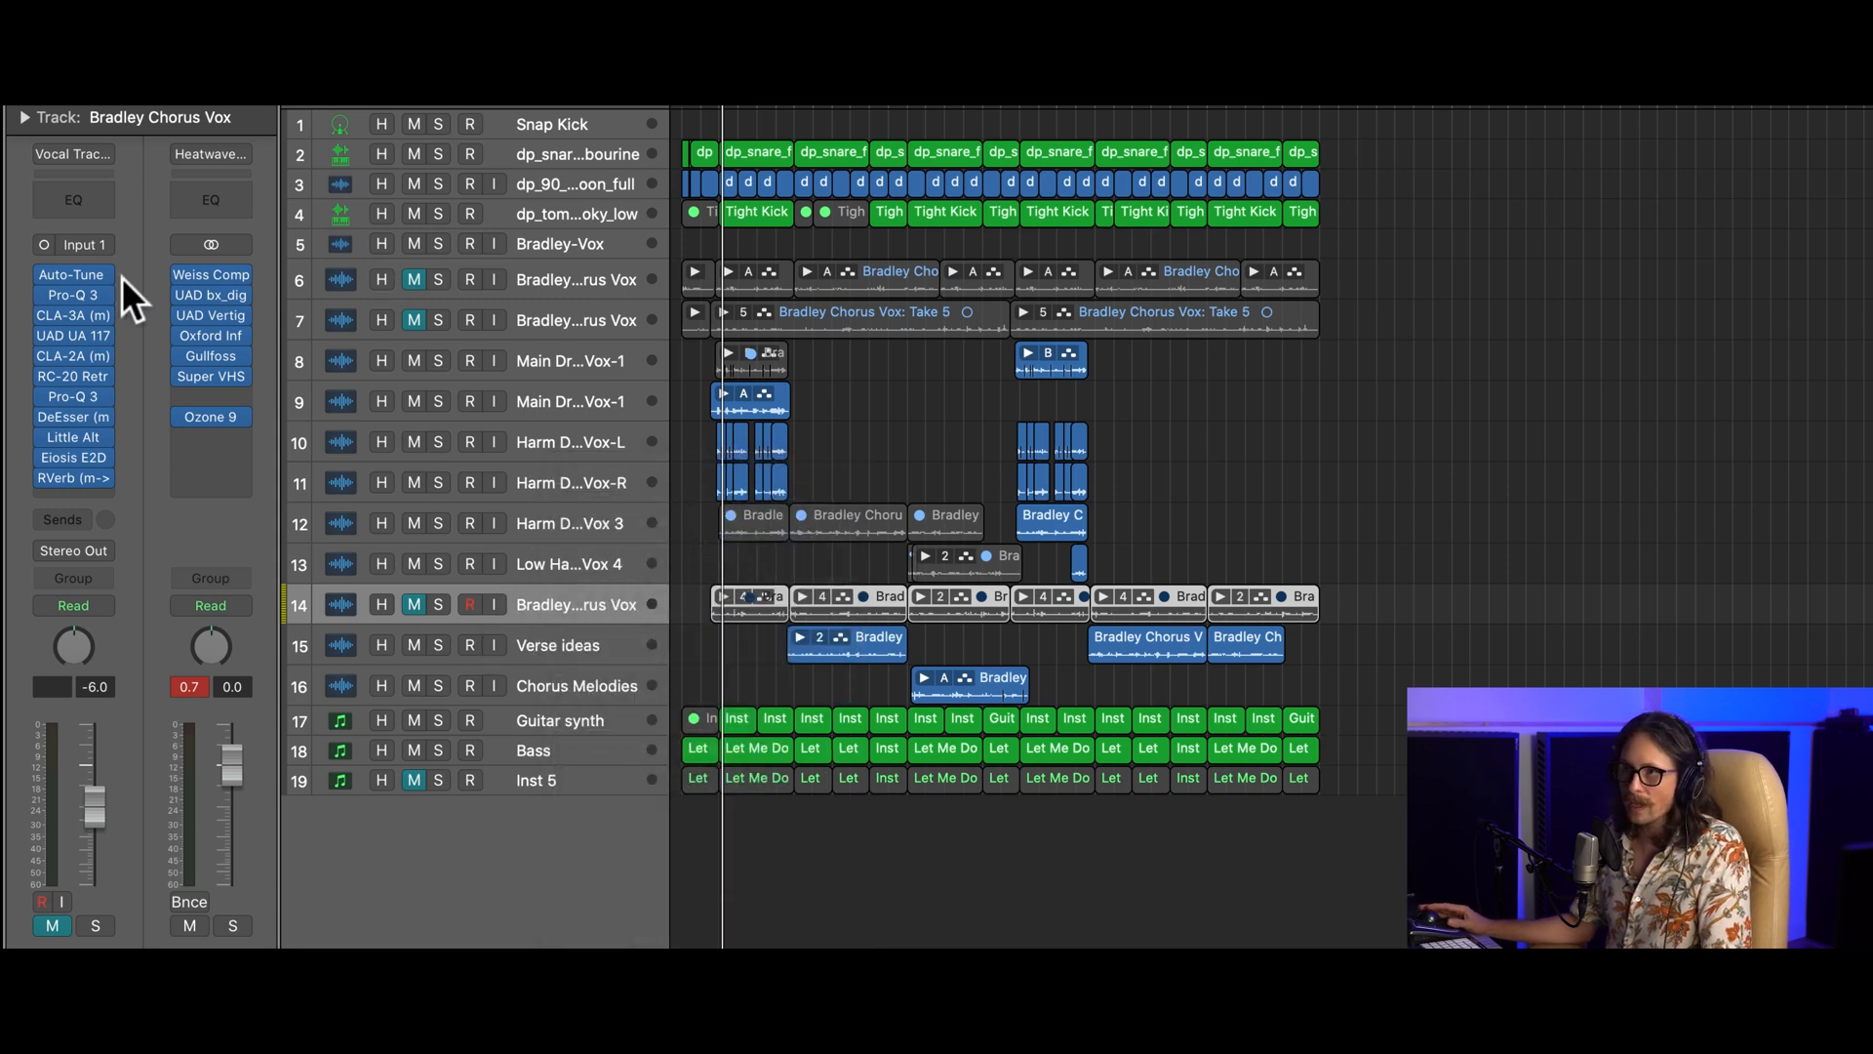
left_click(40, 272)
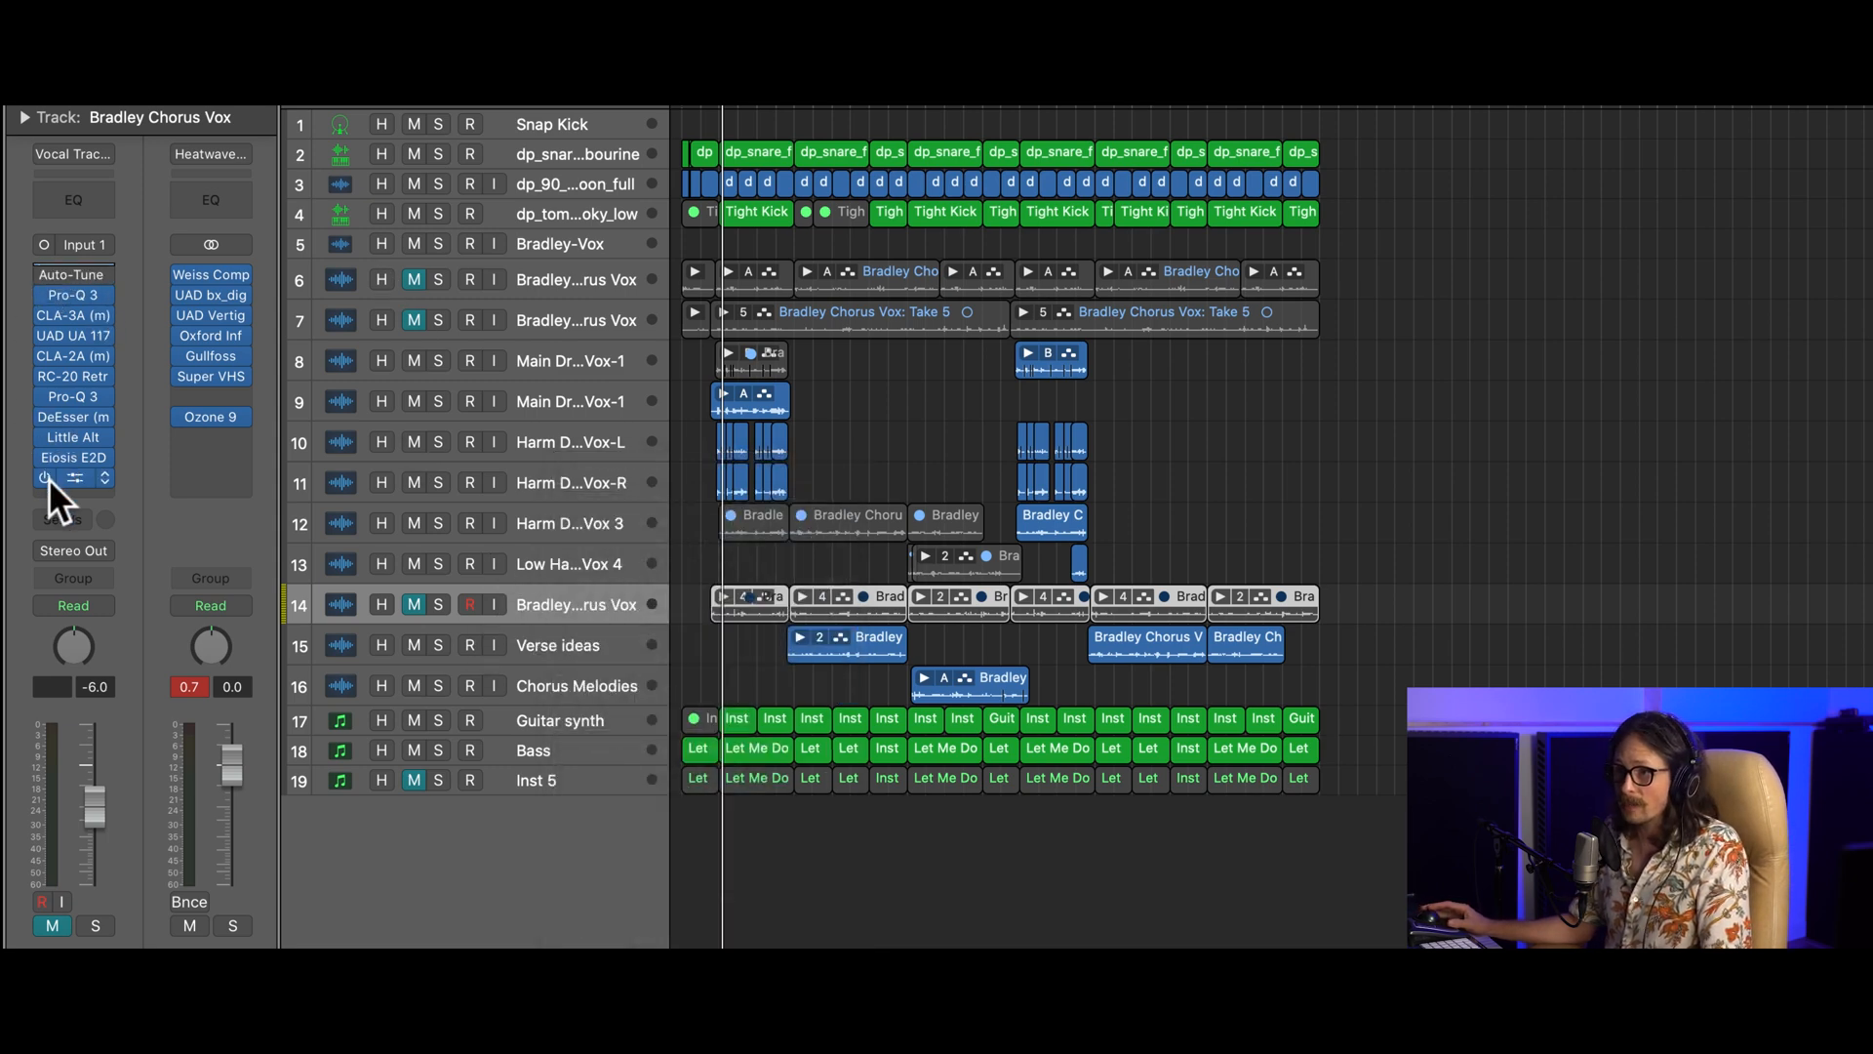
mouse_move(49, 296)
left_click_drag(45, 295, 42, 480)
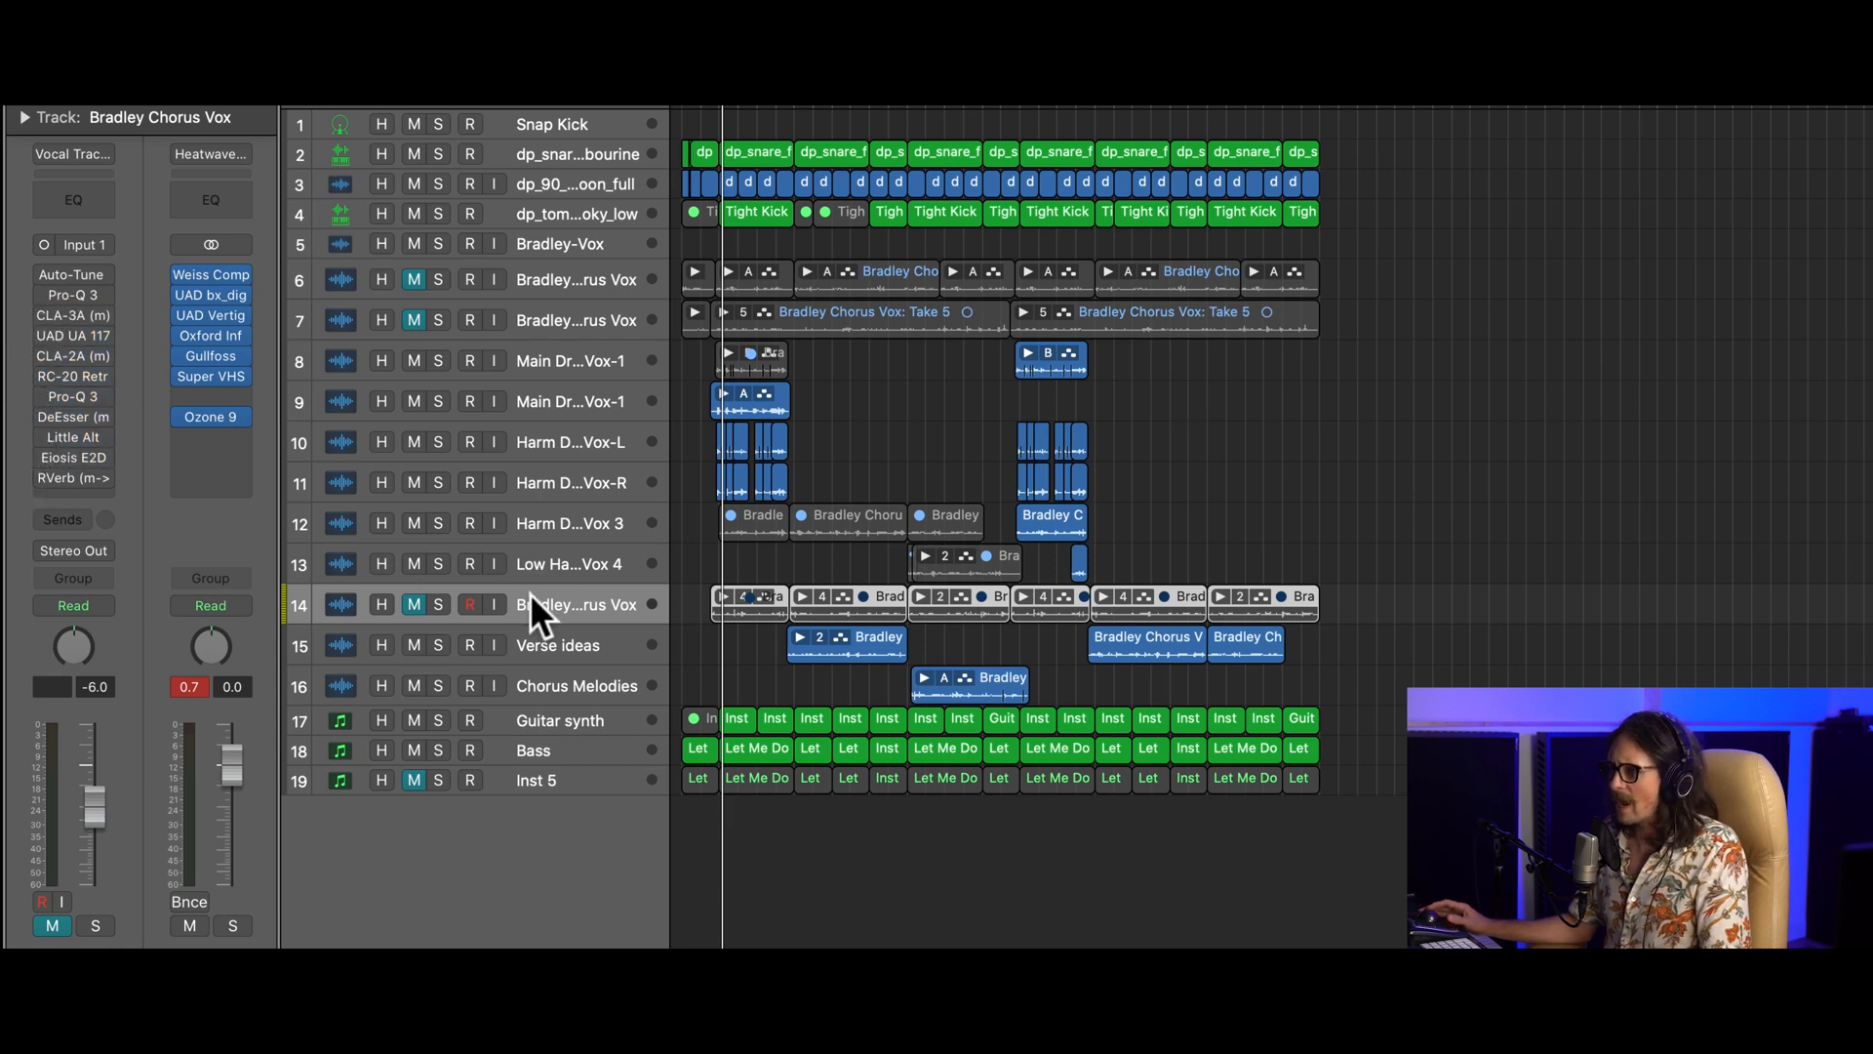
- Hide the muted chorus vocal tracks 6 and 7 and delete the empty vocal track 5
left_click(542, 396)
left_click_drag(917, 308, 697, 586)
left_click(869, 439, "ctrl+alt")
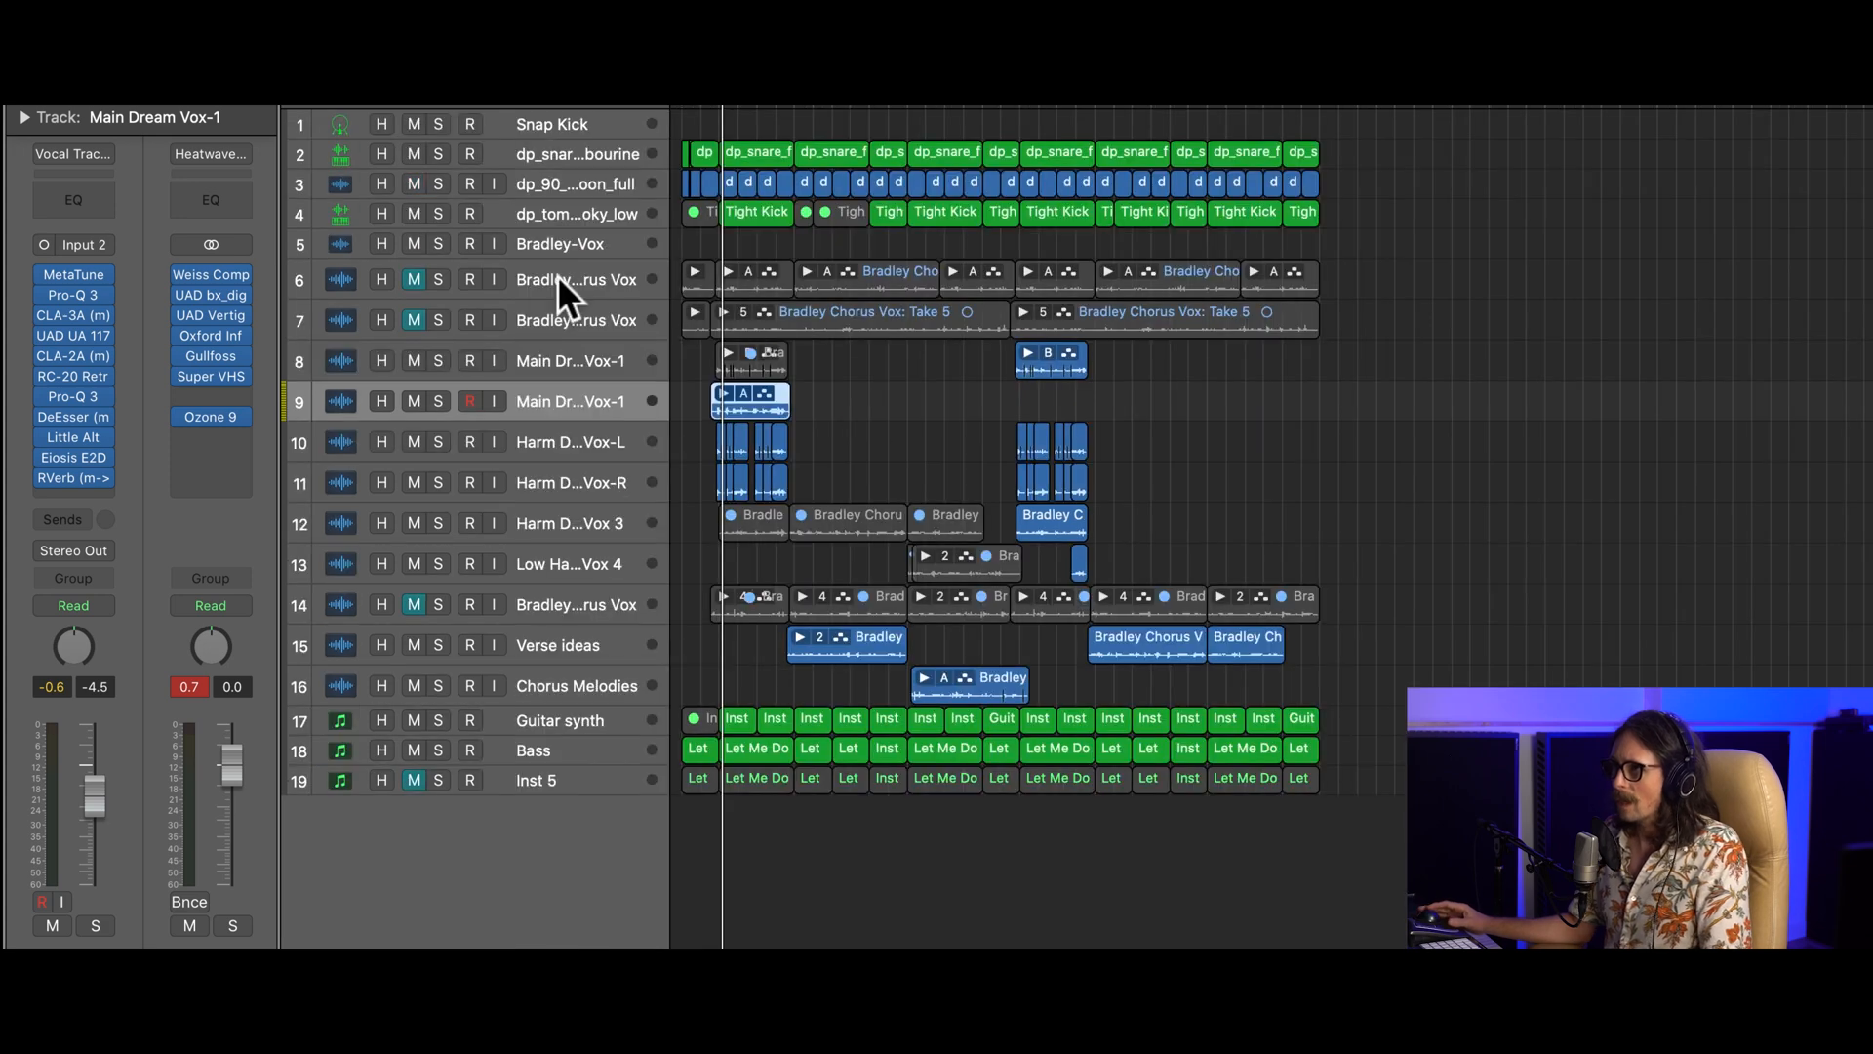
left_click(554, 314)
left_click(435, 271)
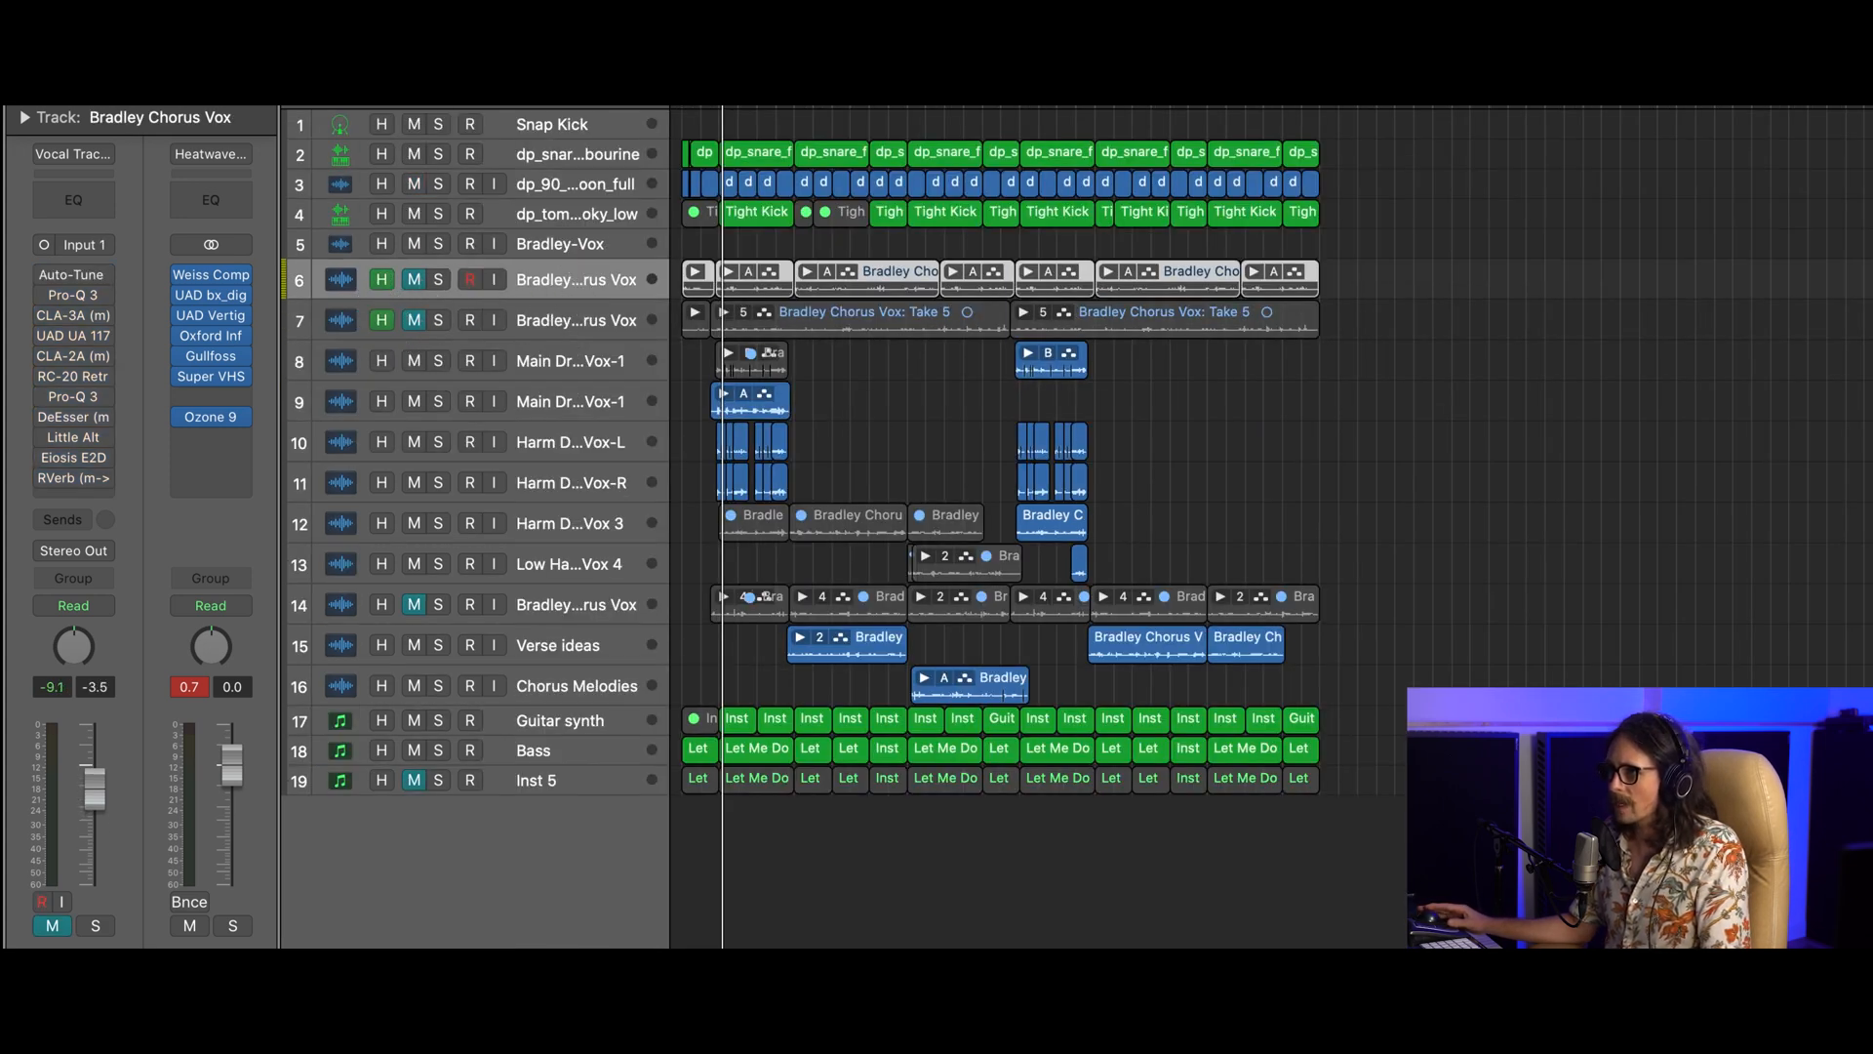
key("ctrl+h")
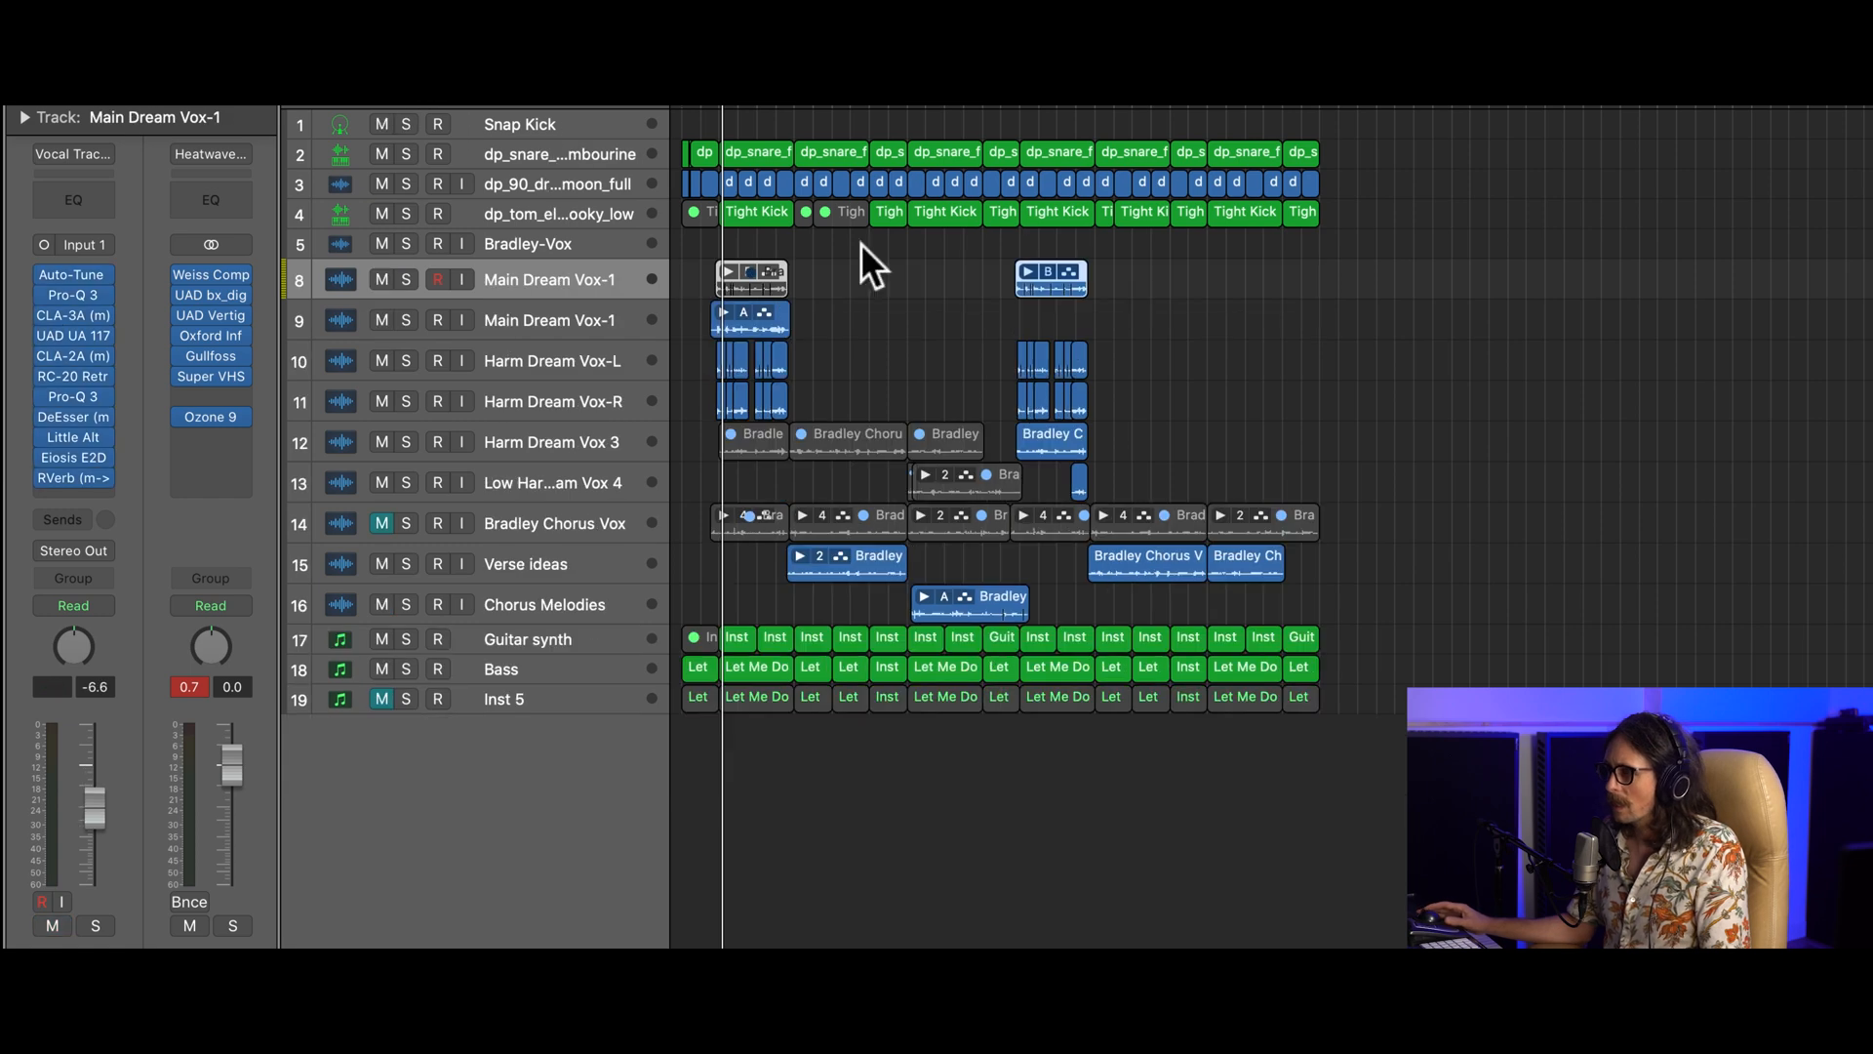
left_click(531, 231)
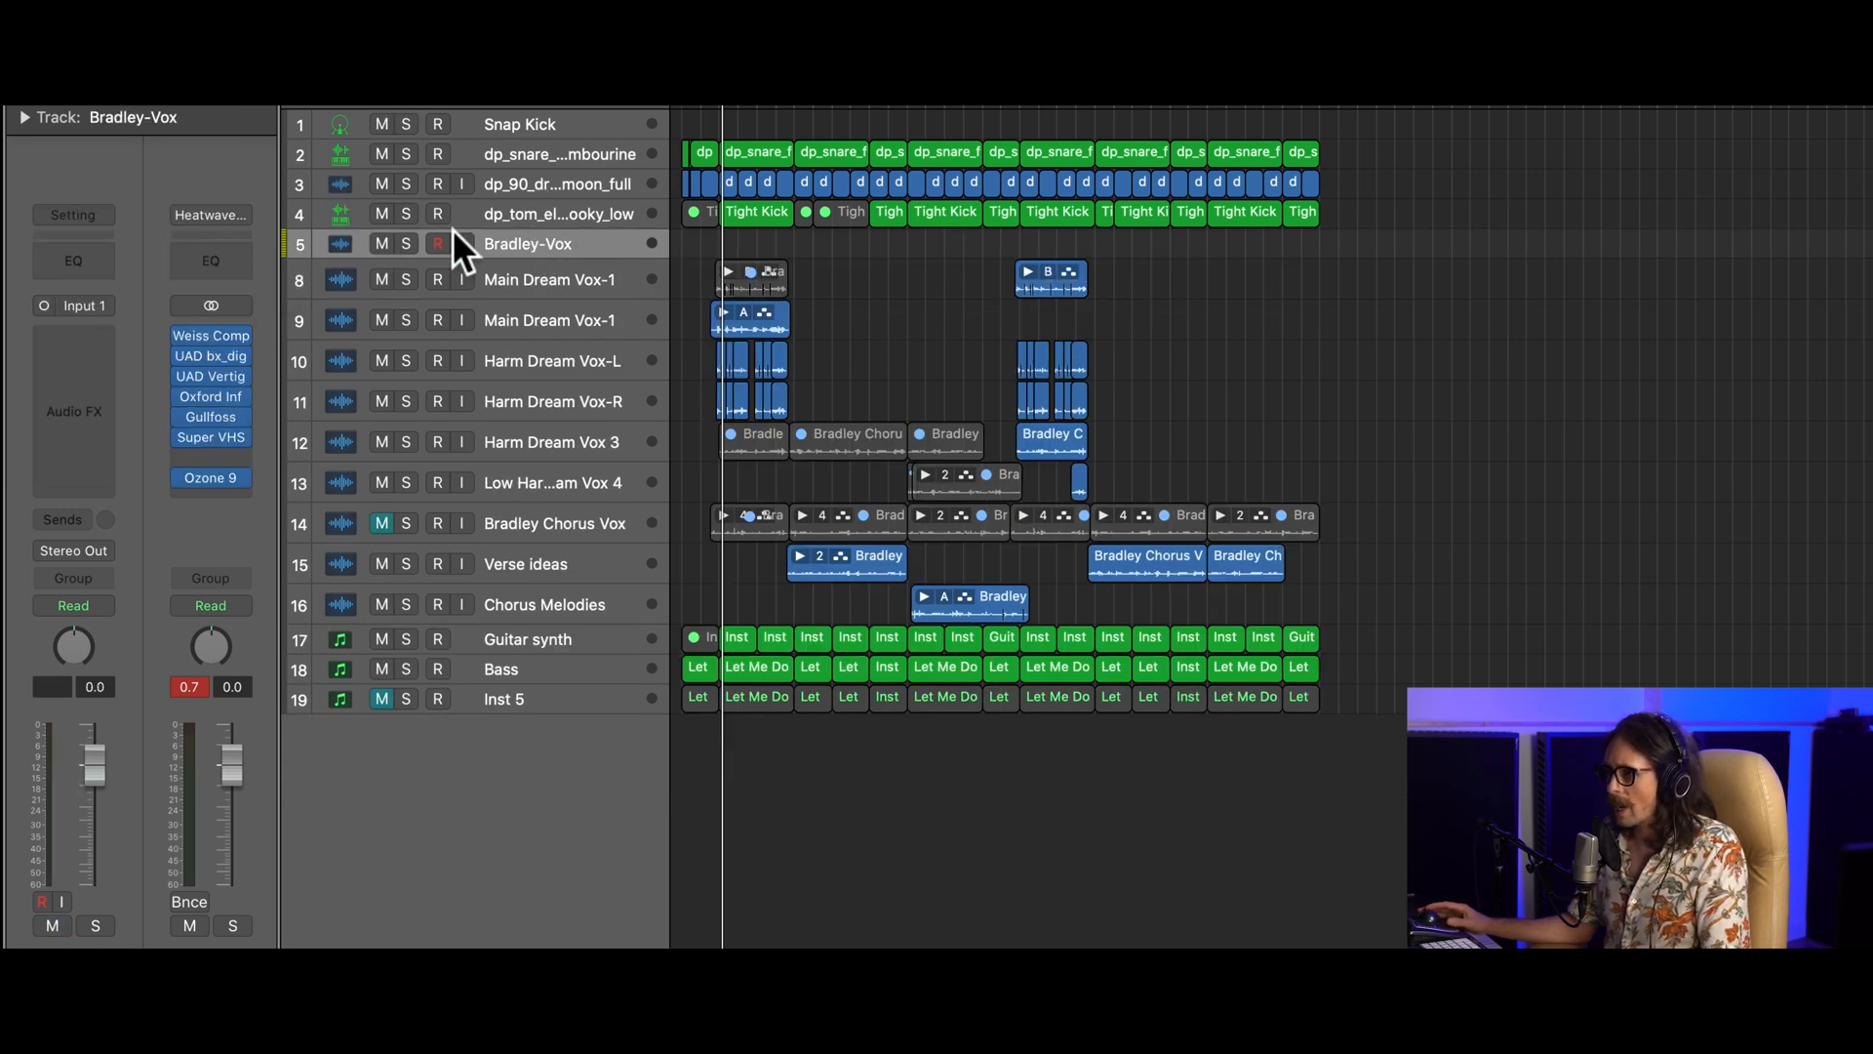
key("super+BackSpace")
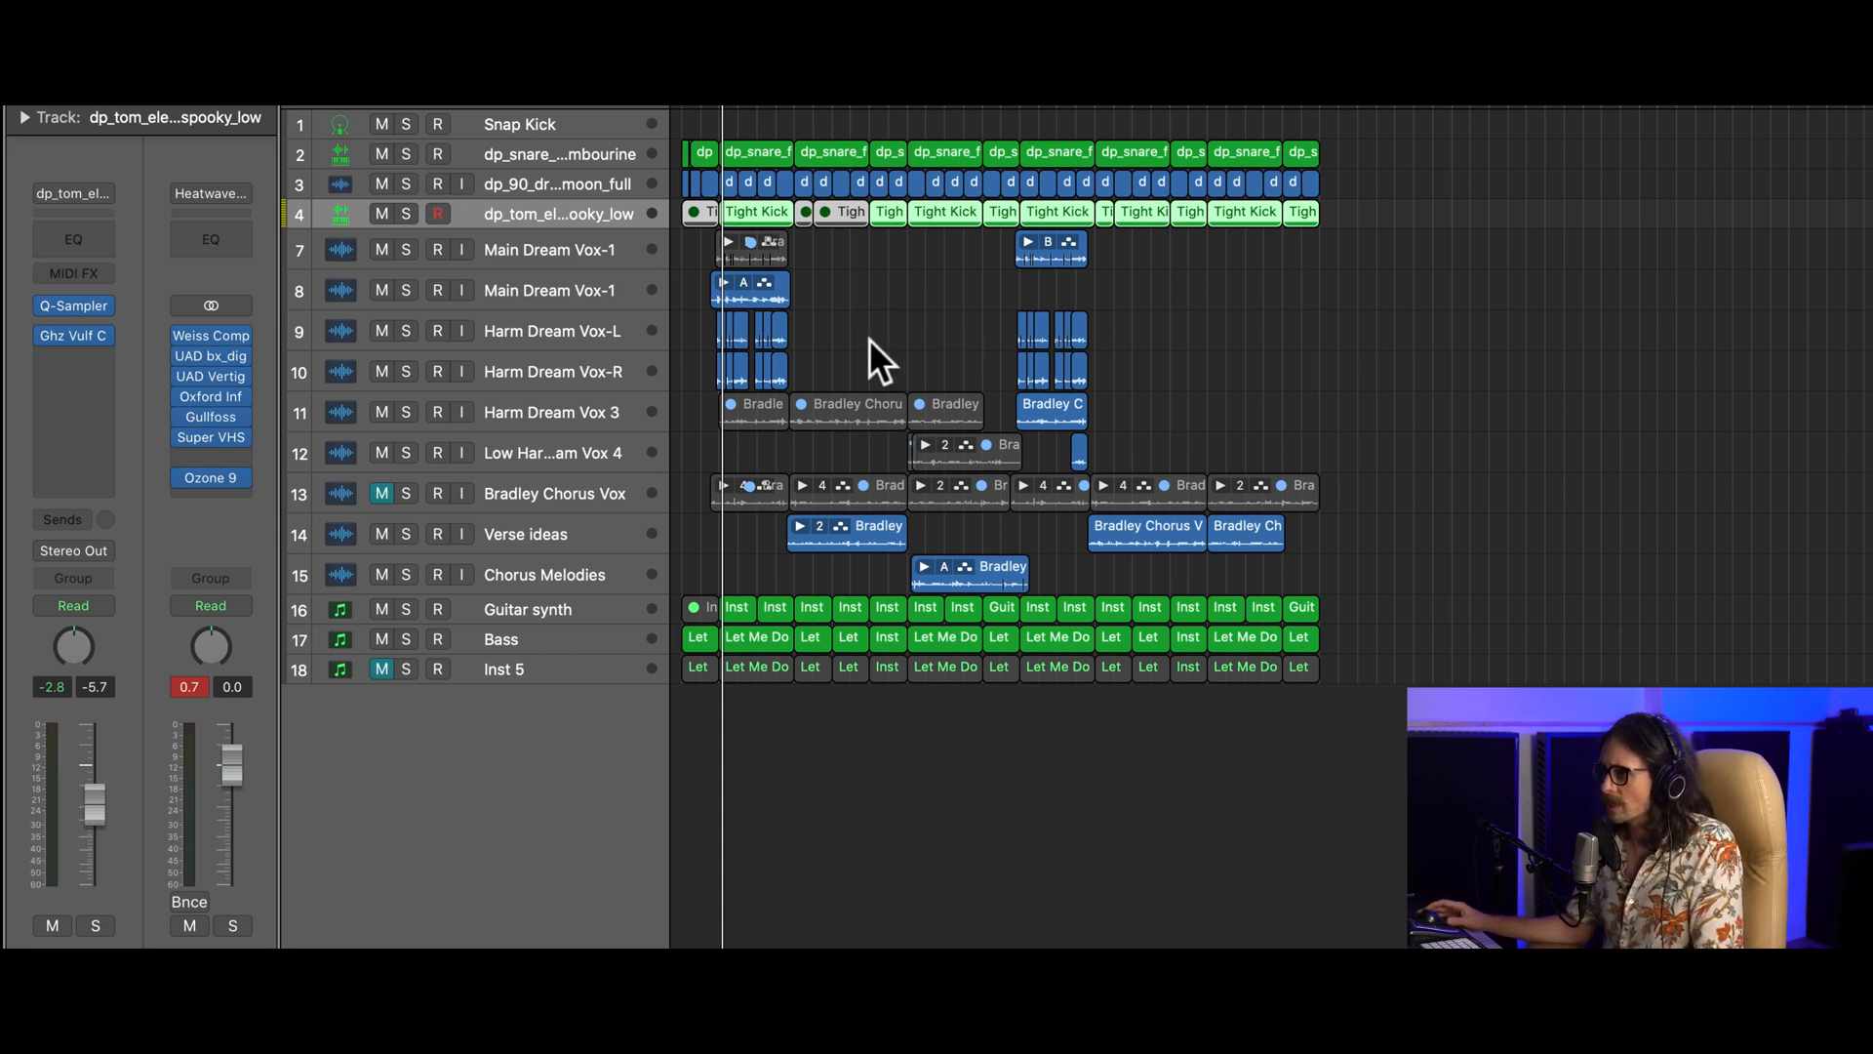
- Record a full new take through MetaTune over the existing take folder on track 8 and turn off input monitoring
left_click(540, 412)
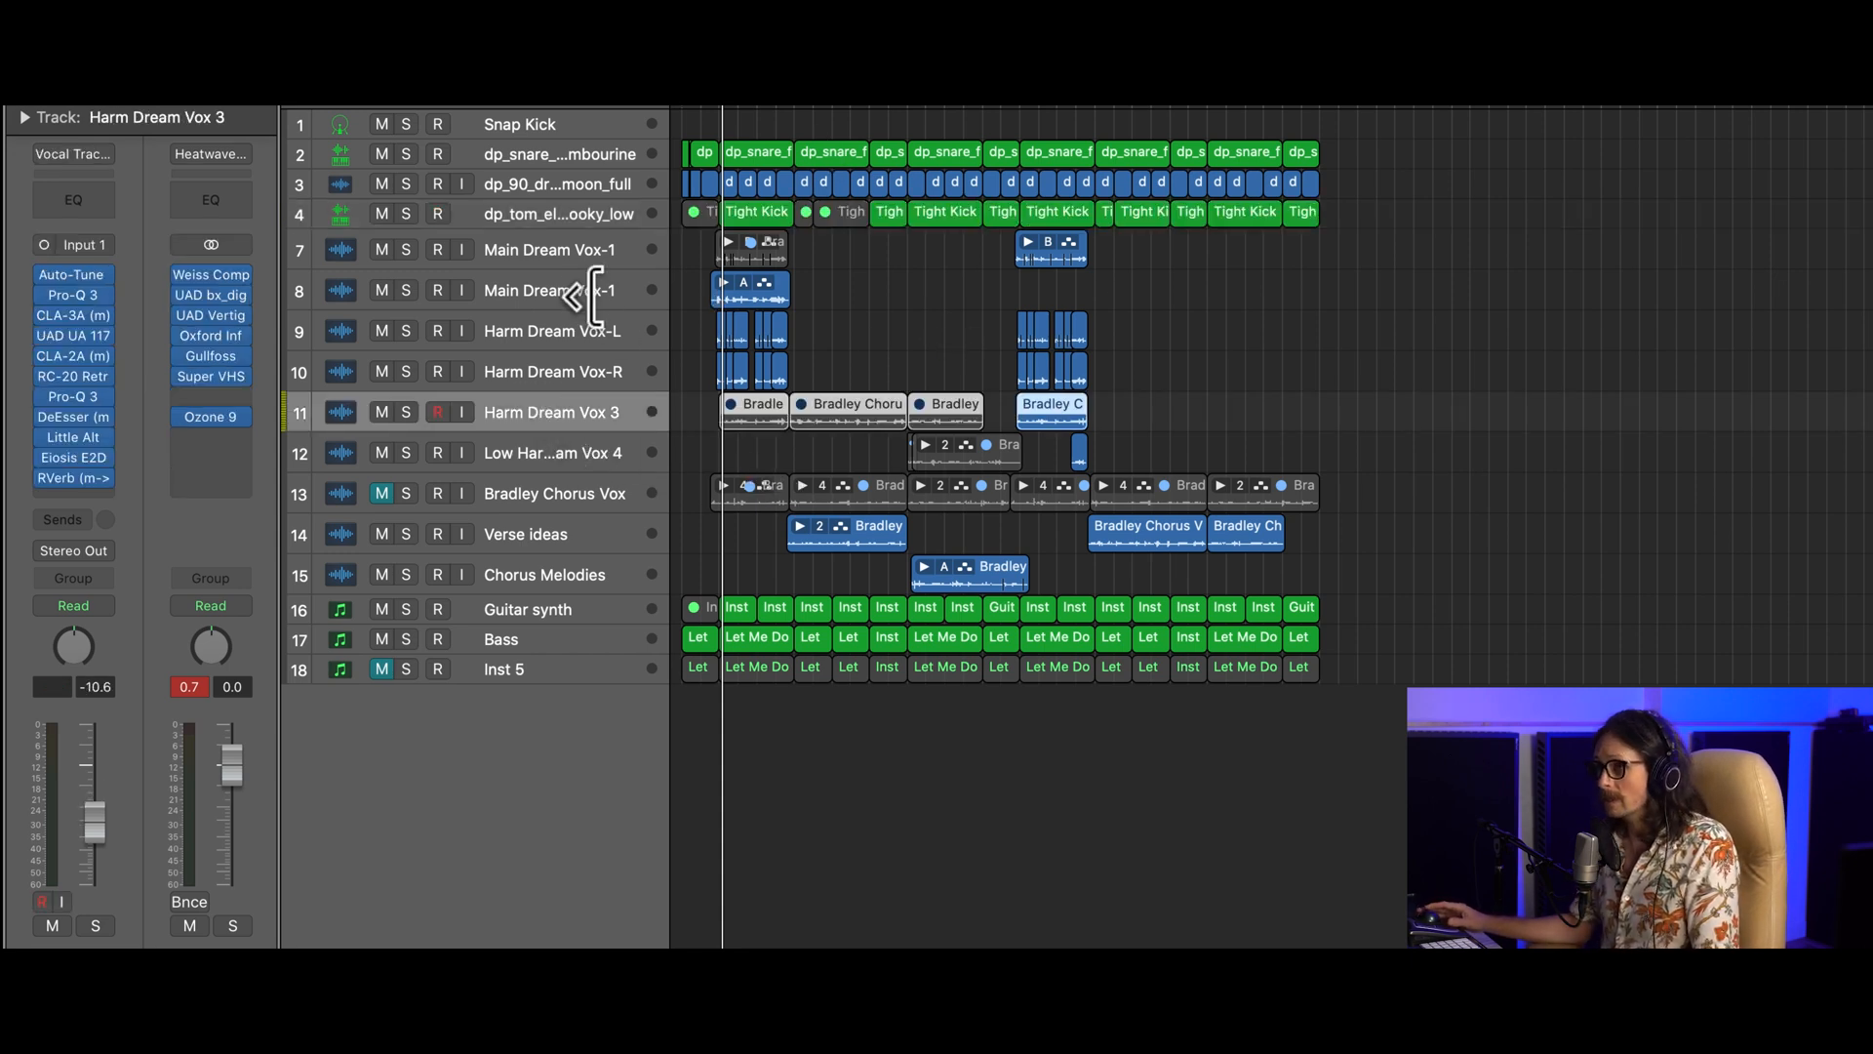
left_click(577, 277)
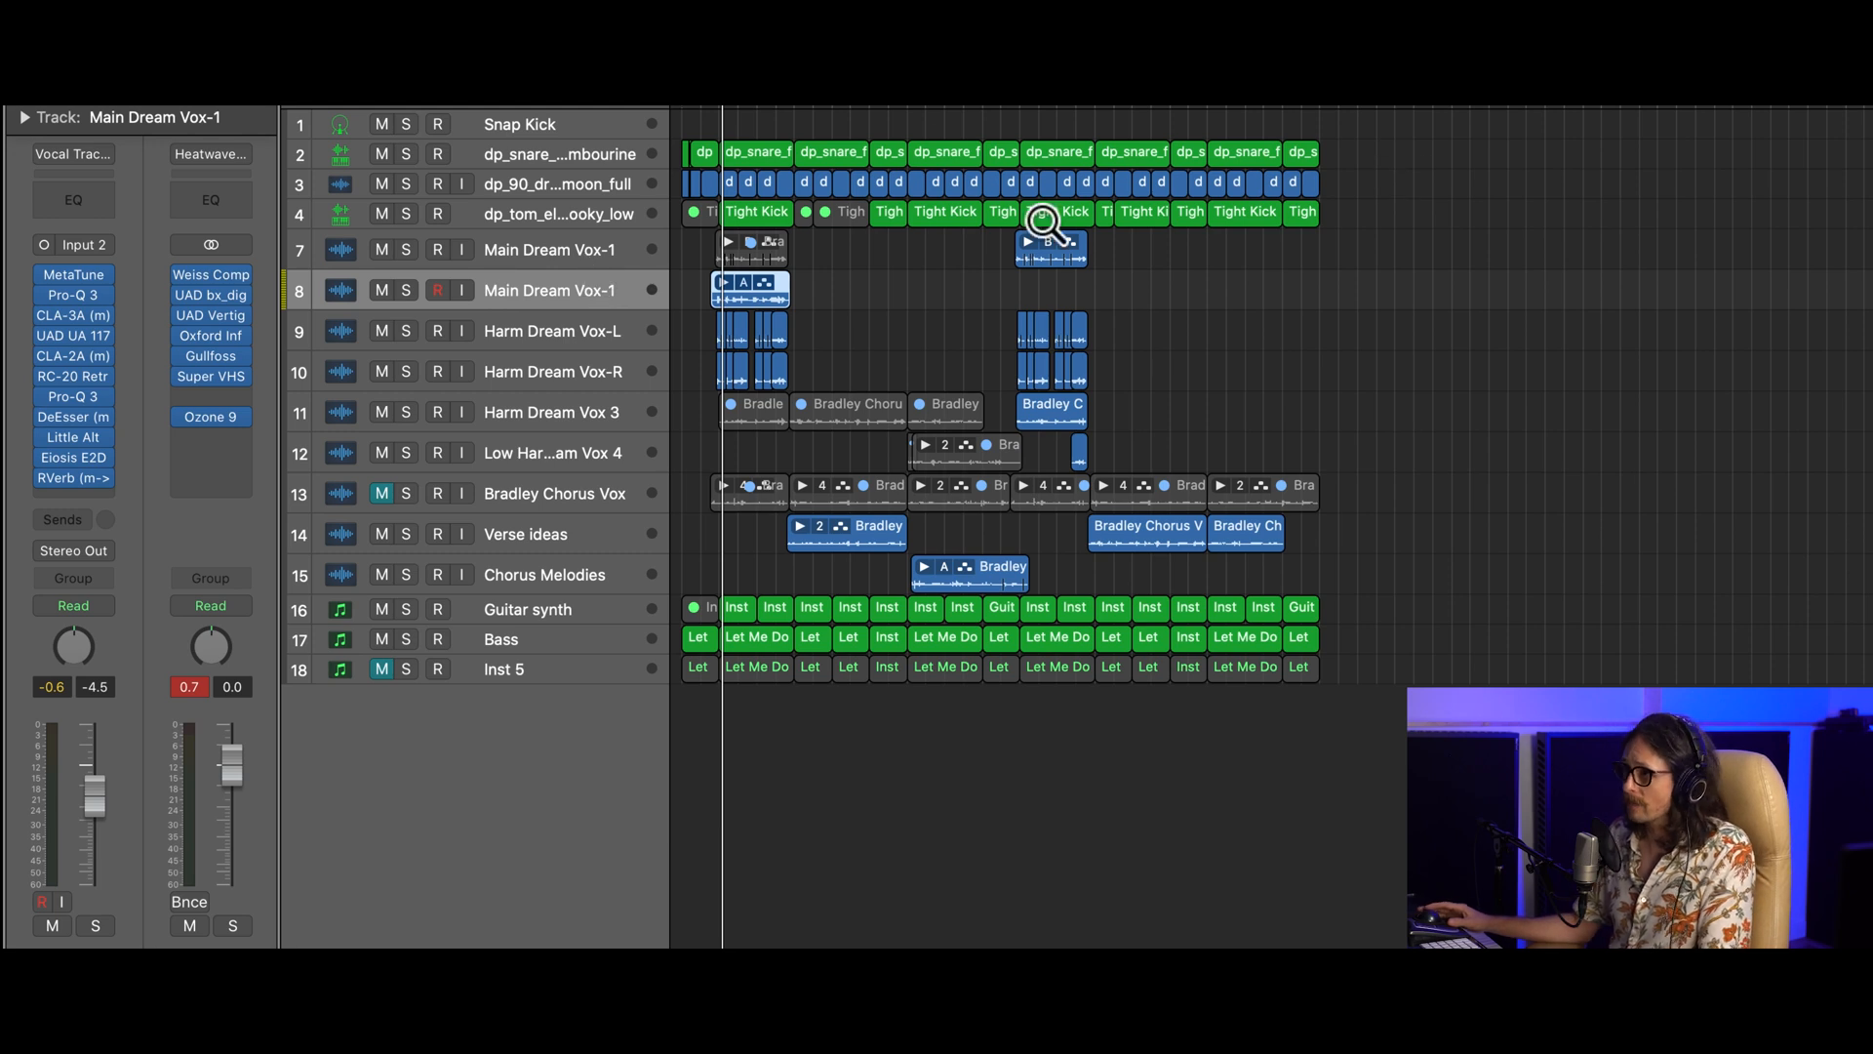
left_click_drag(993, 227, 615, 444)
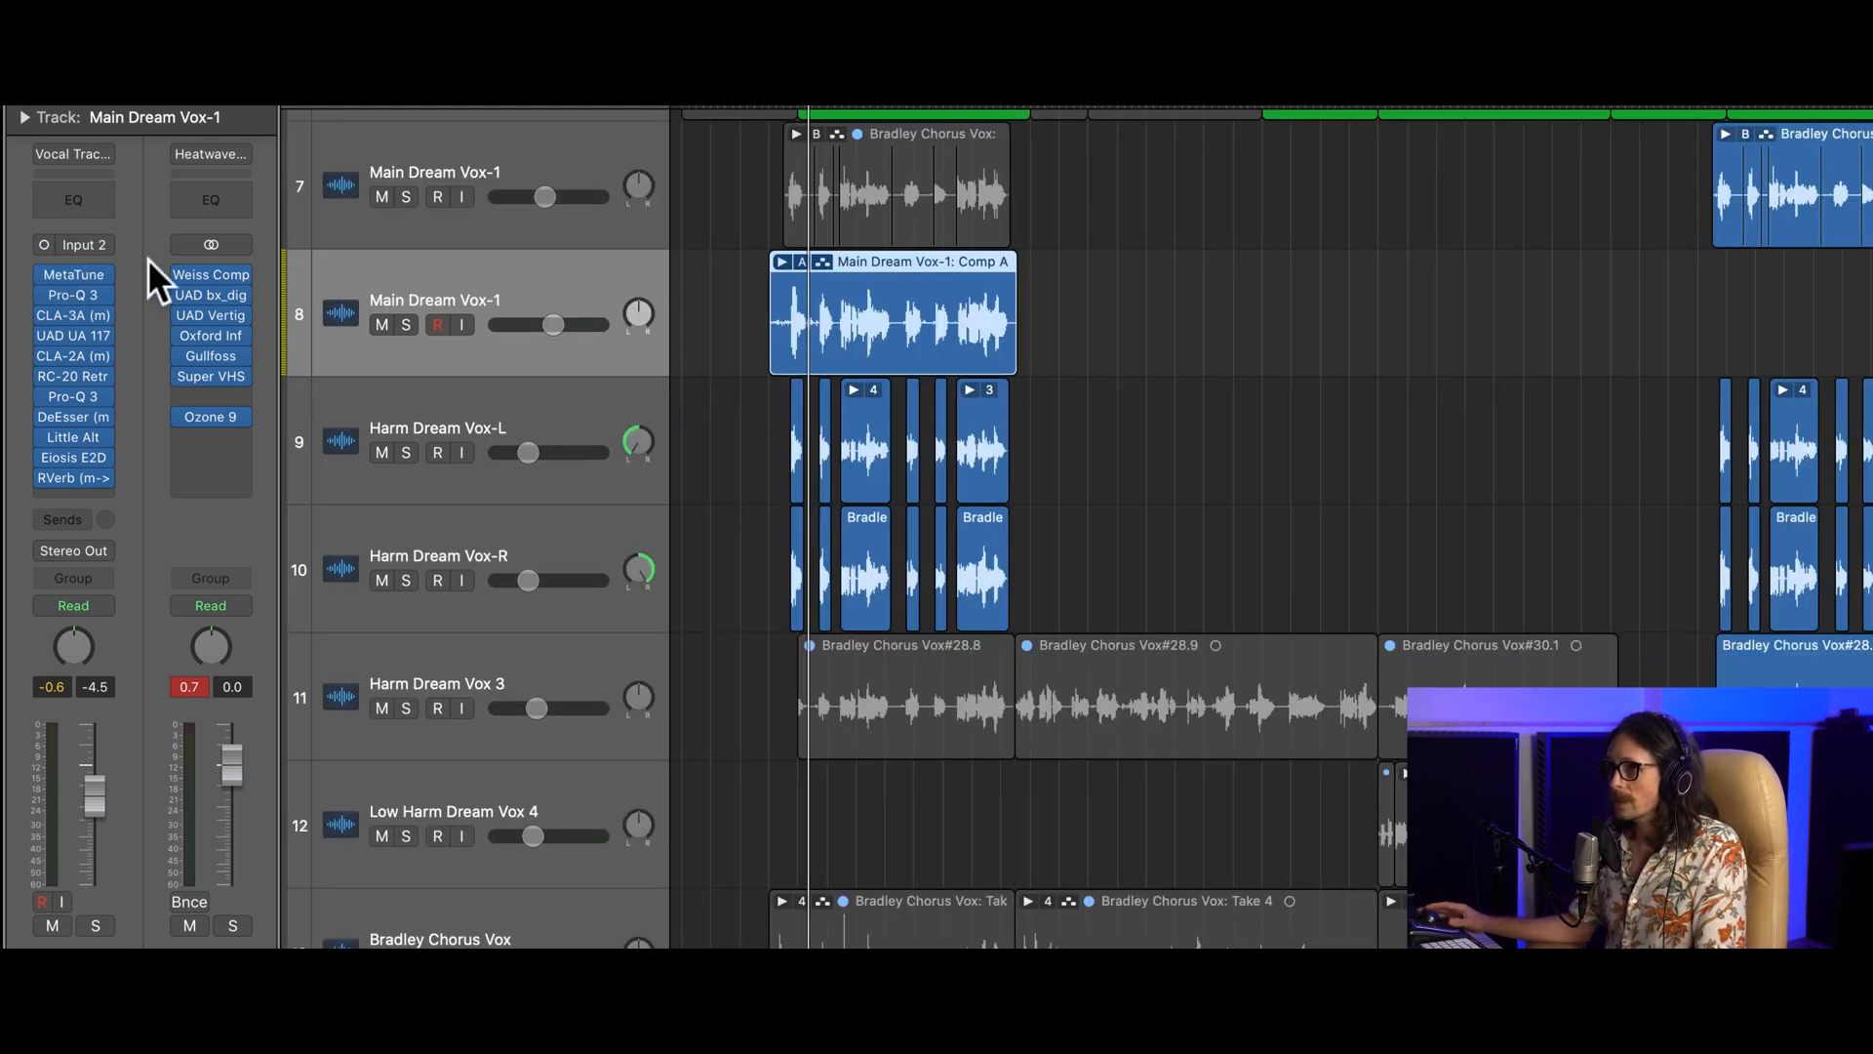
left_click(461, 325)
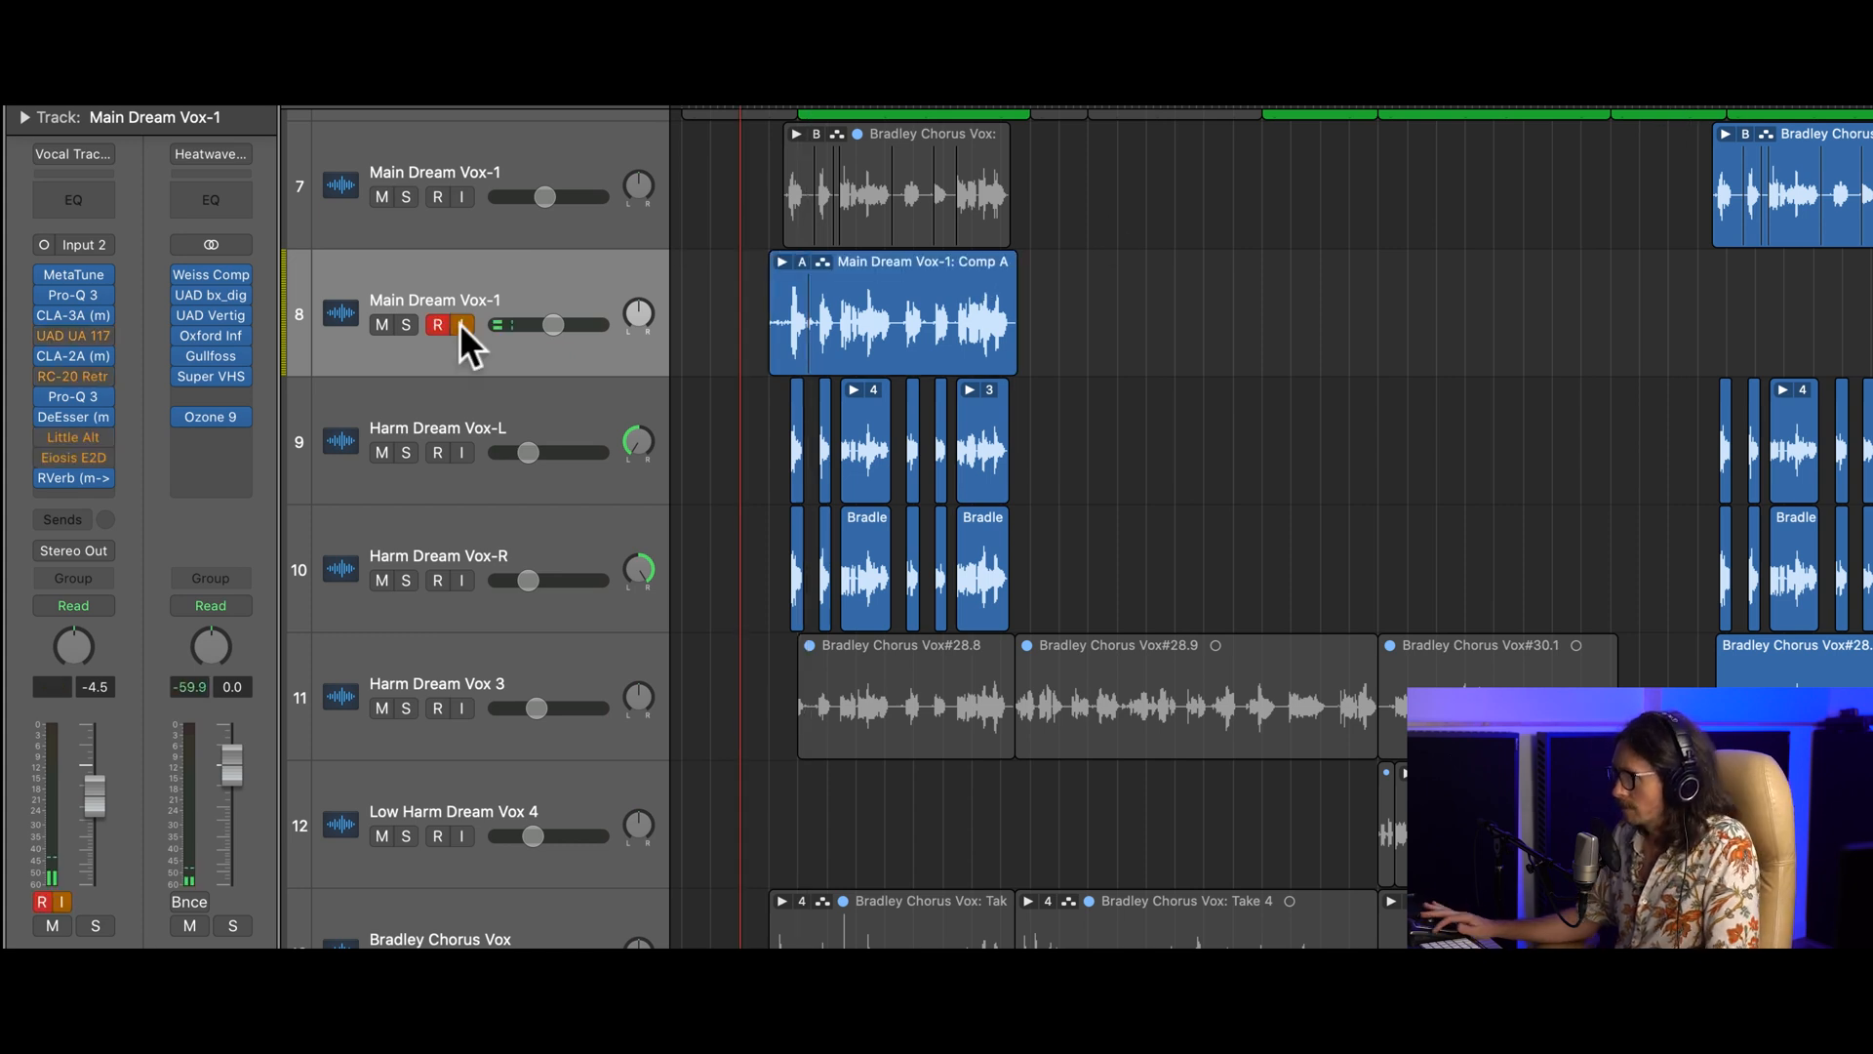
key("r")
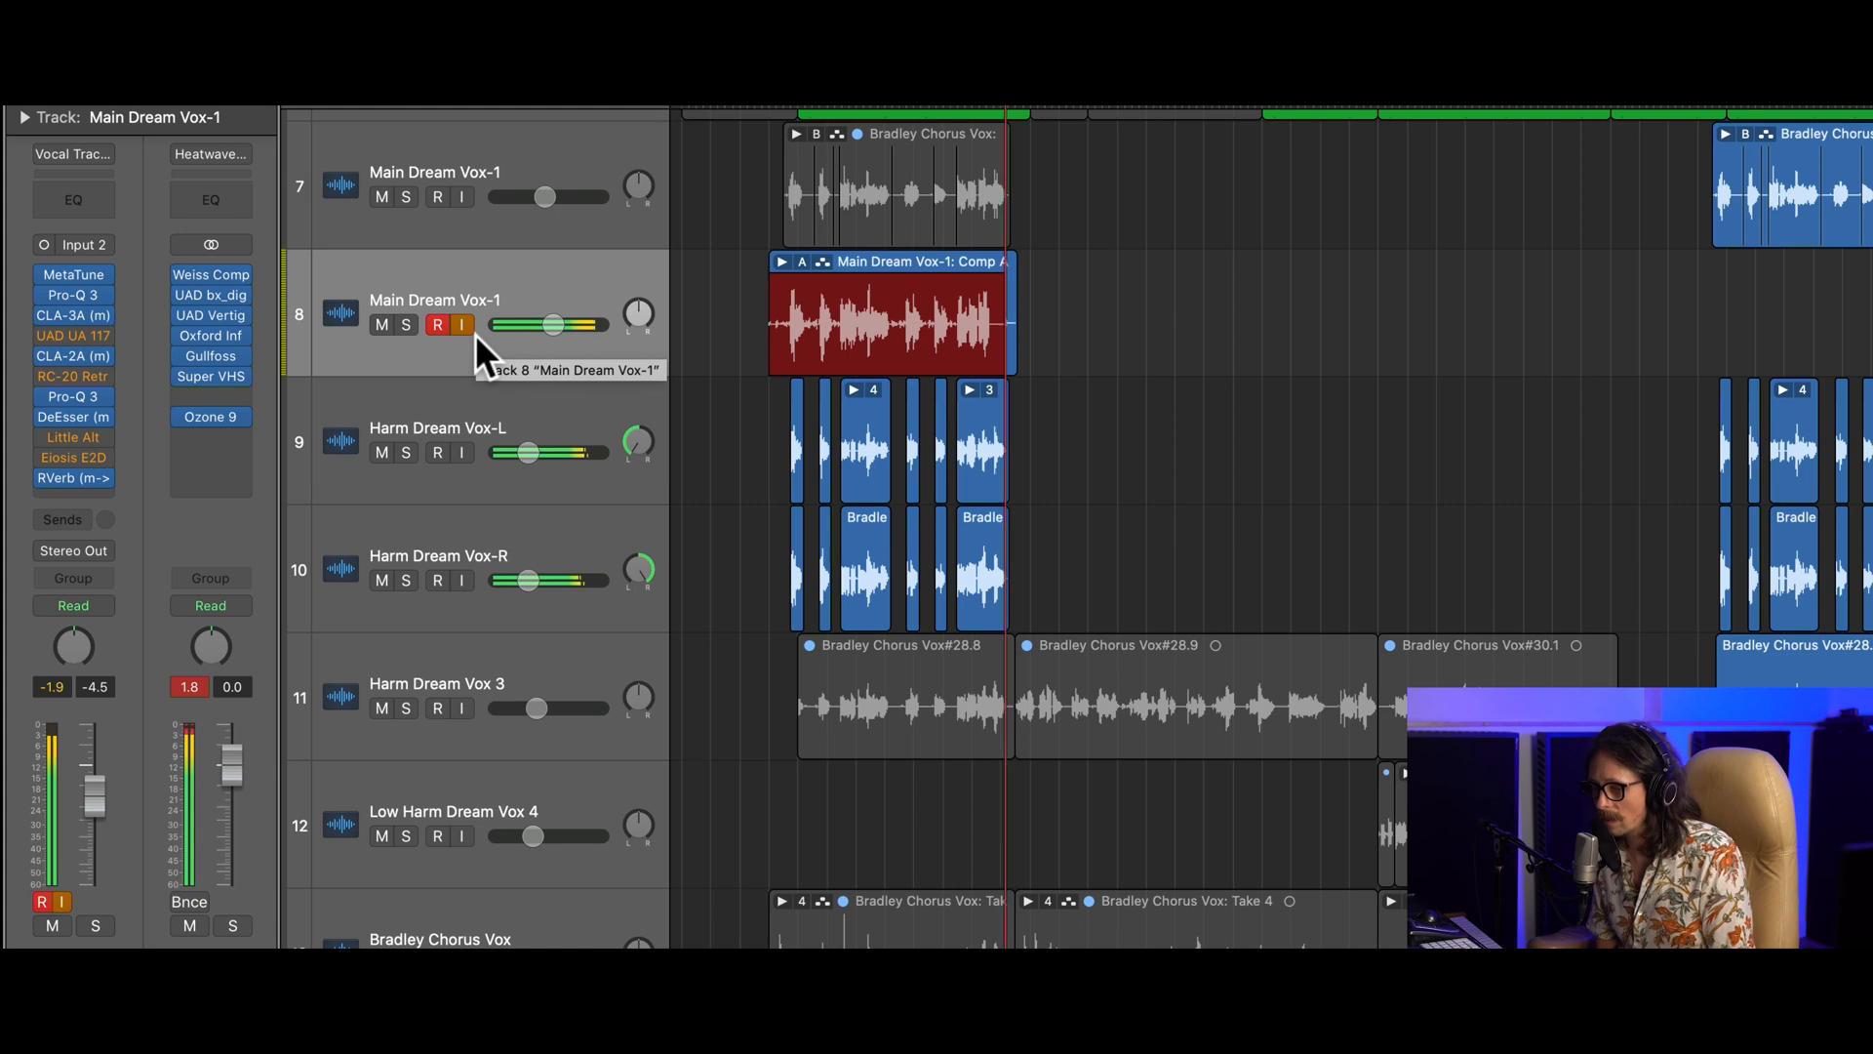
key("space")
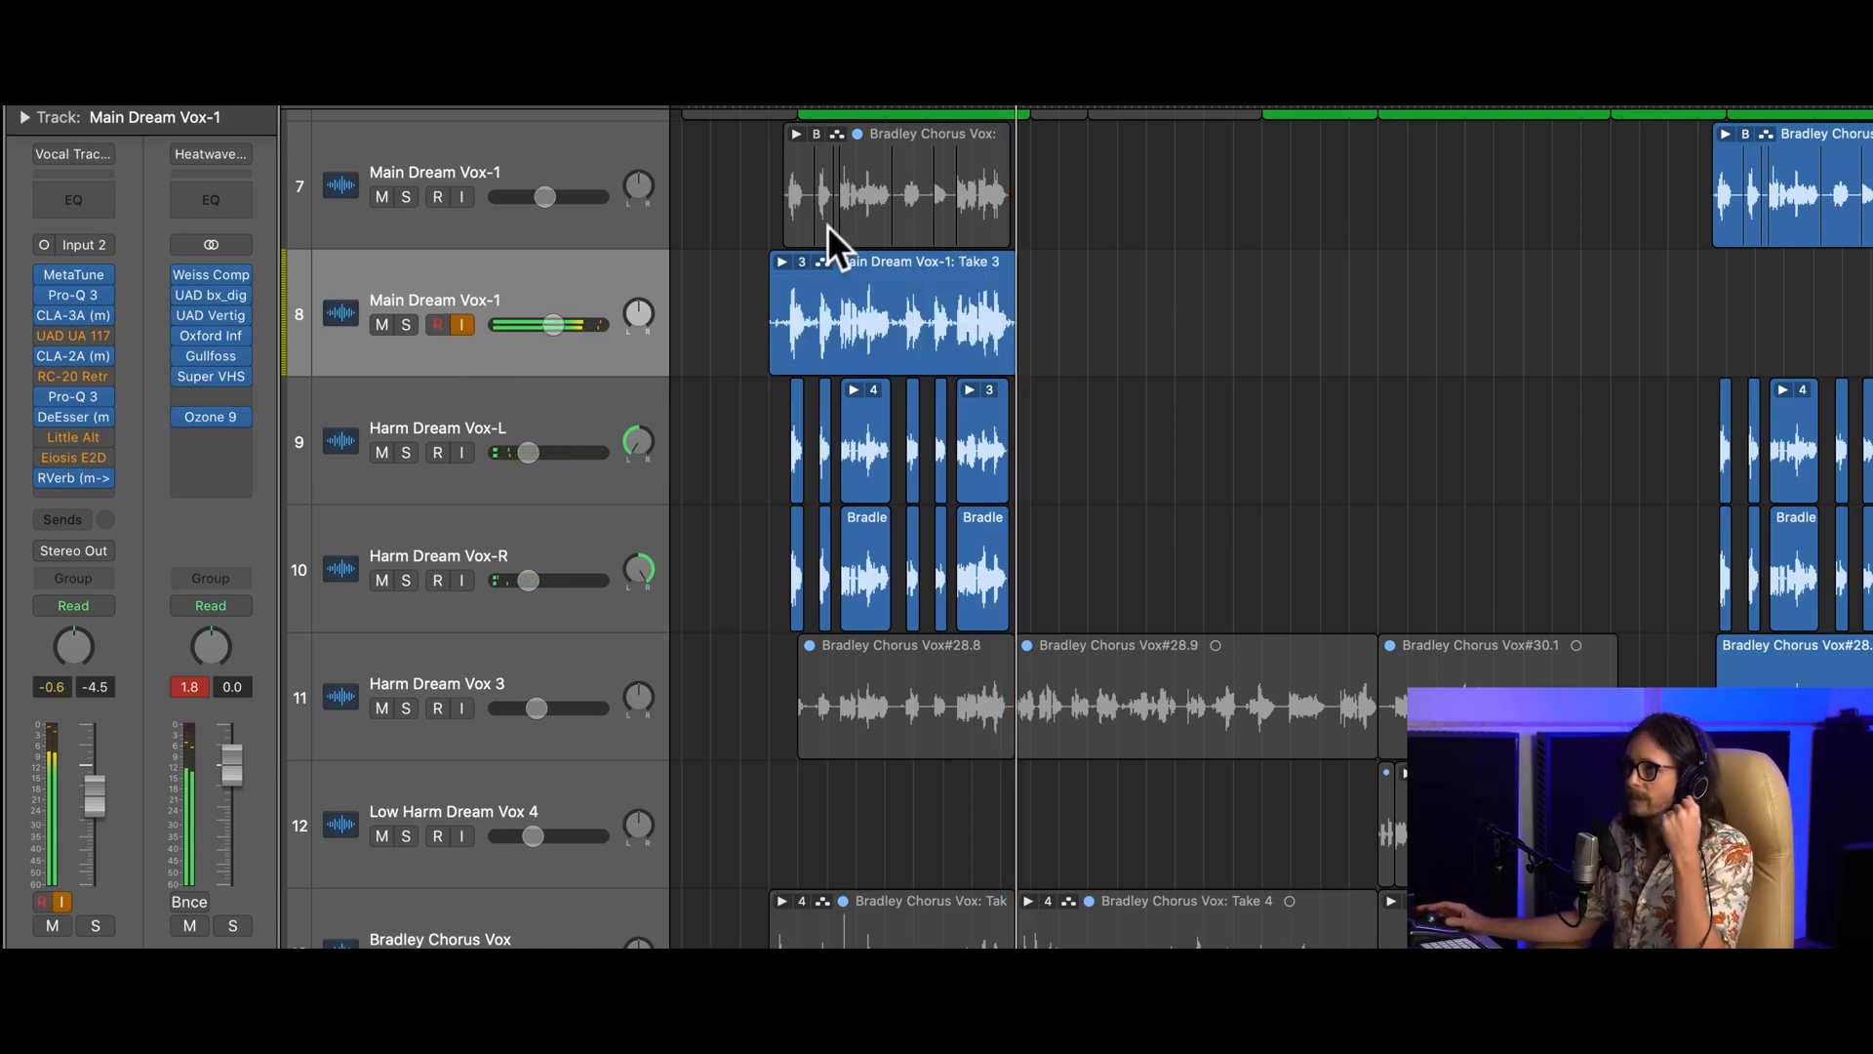
left_click(469, 322)
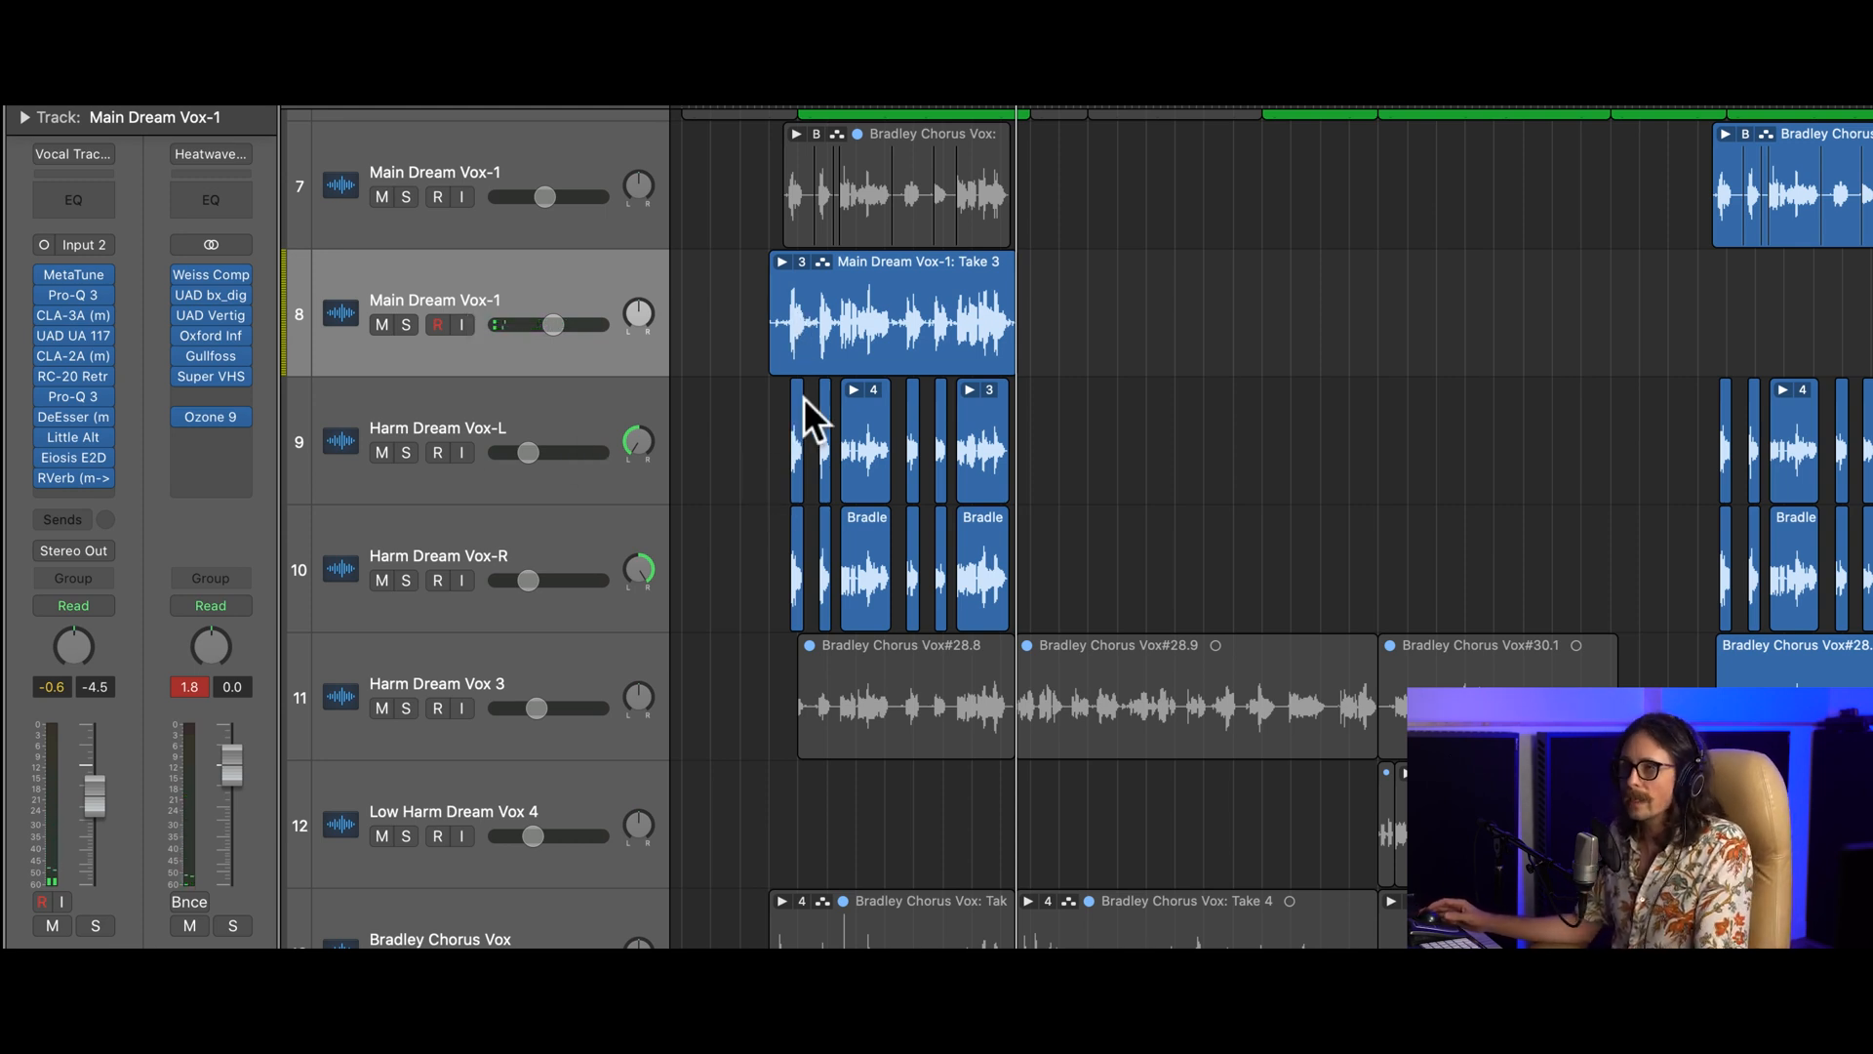
- Mute the MetaTune vocal track 8, bypass all of its insert plug-ins, and select the Auto-Tune vocal track 7
scroll(878, 237, "up", 5)
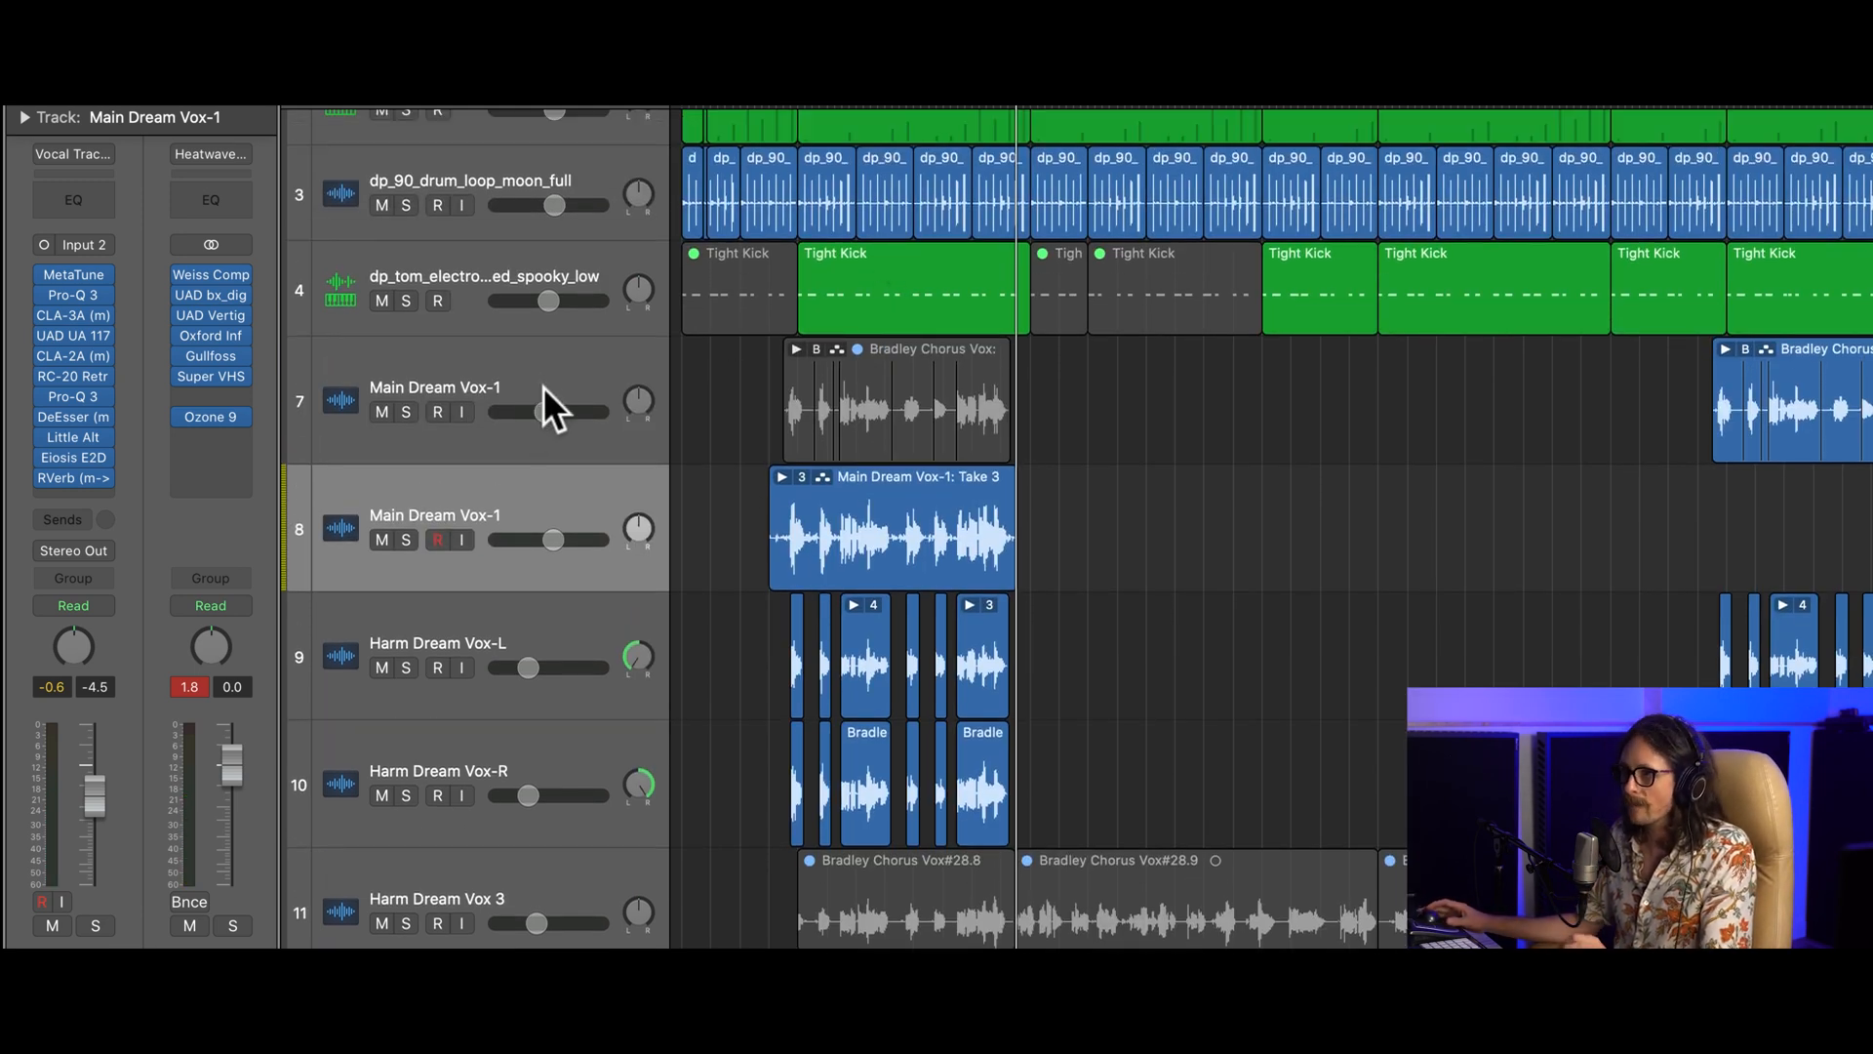
left_click(539, 371)
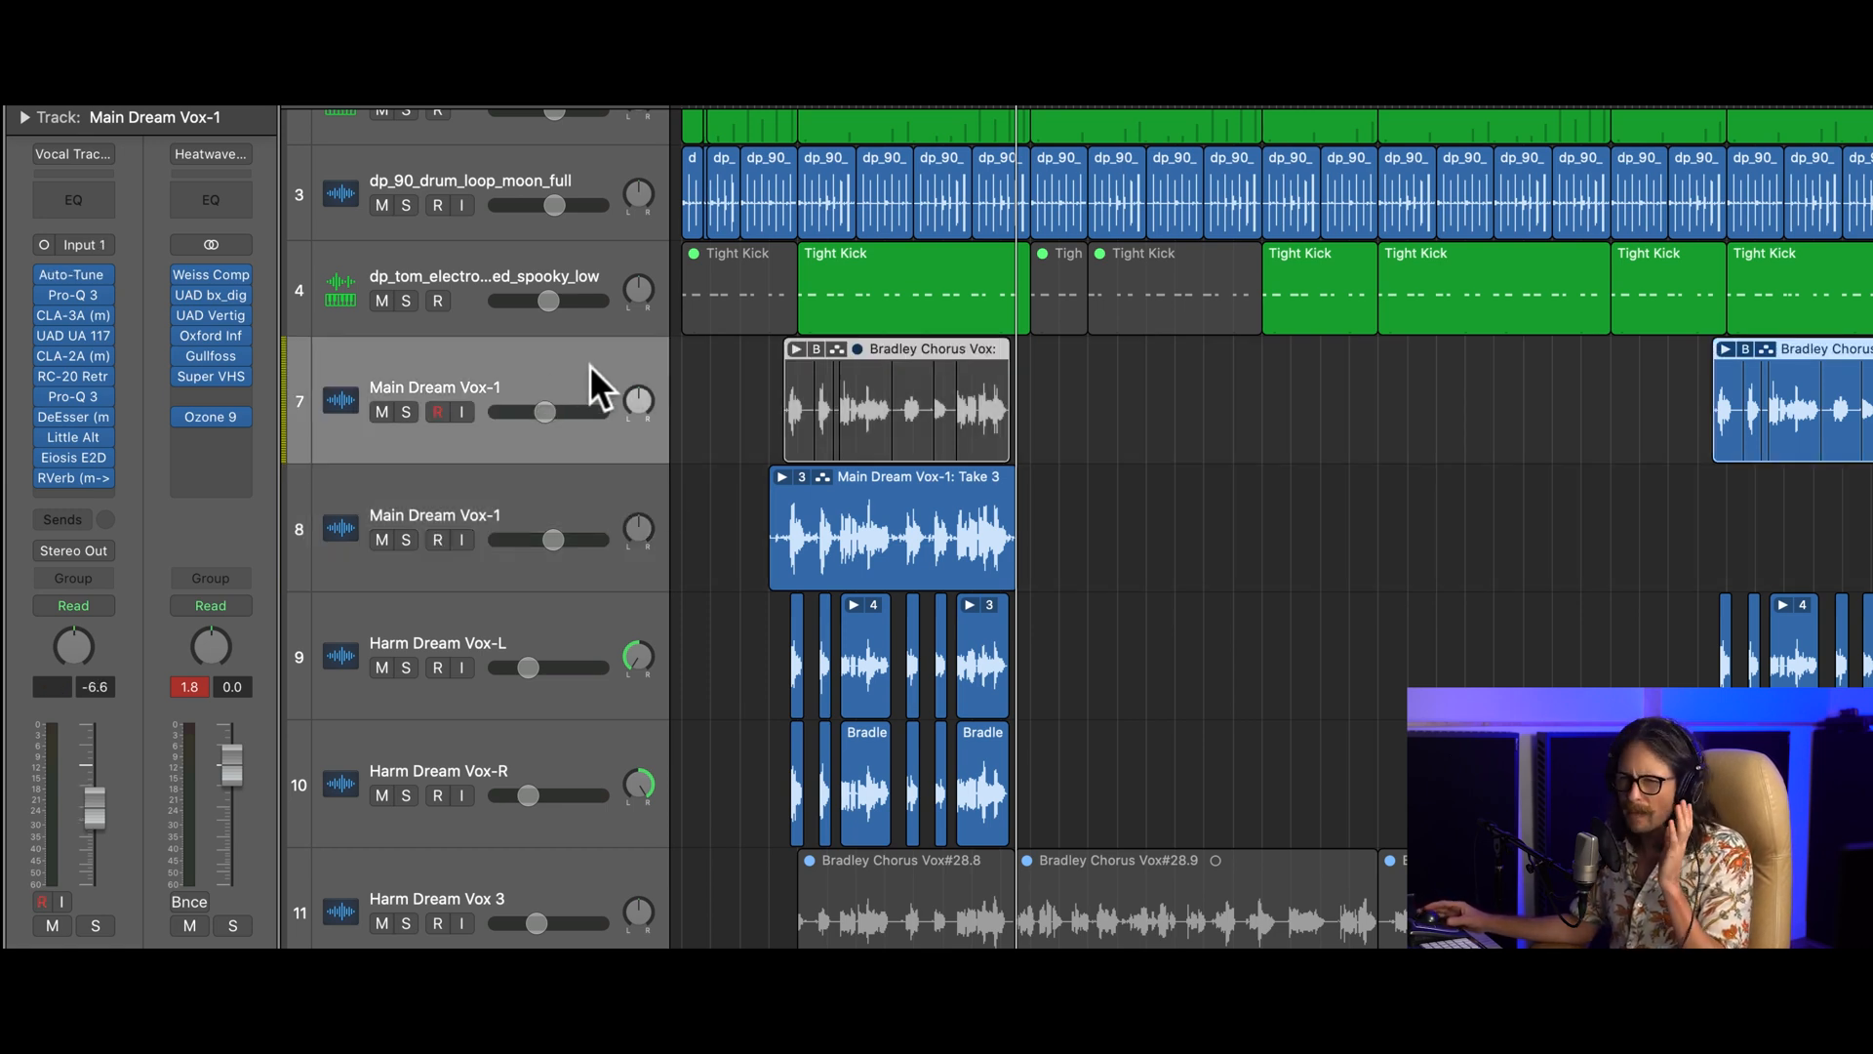
left_click(458, 516)
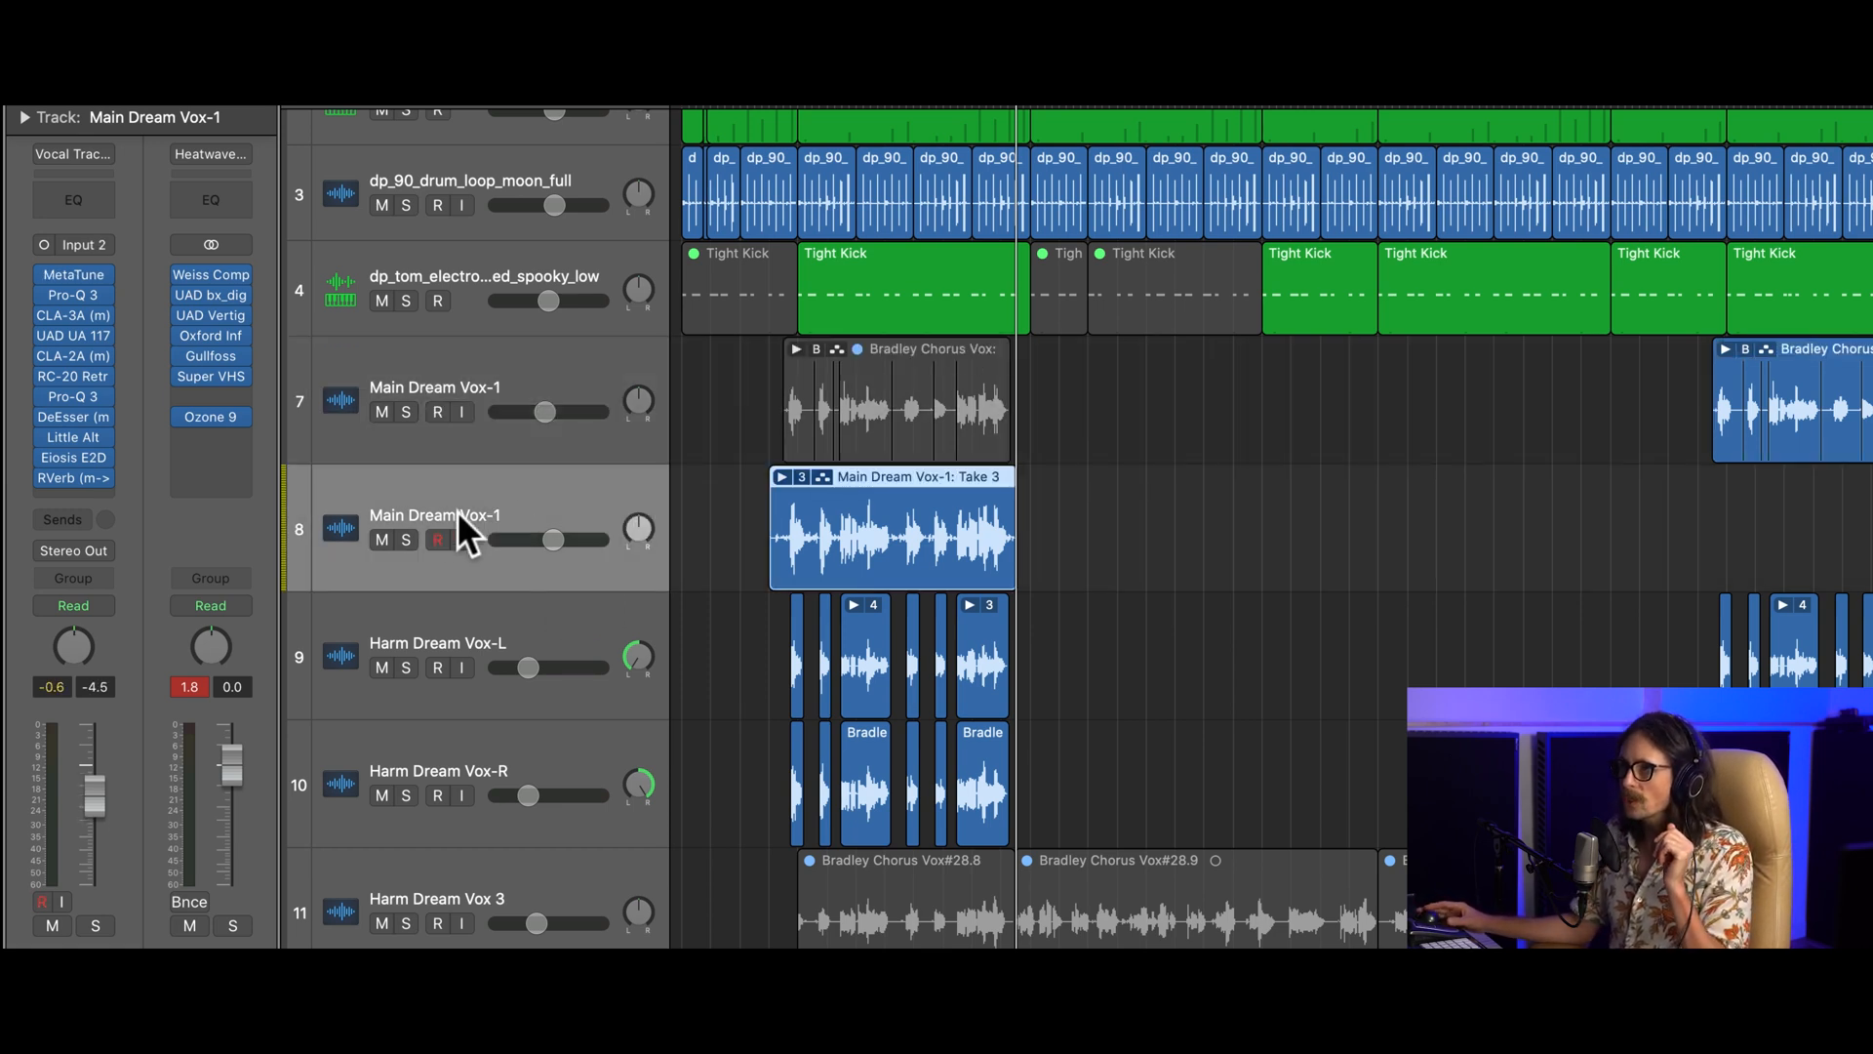
left_click(379, 539)
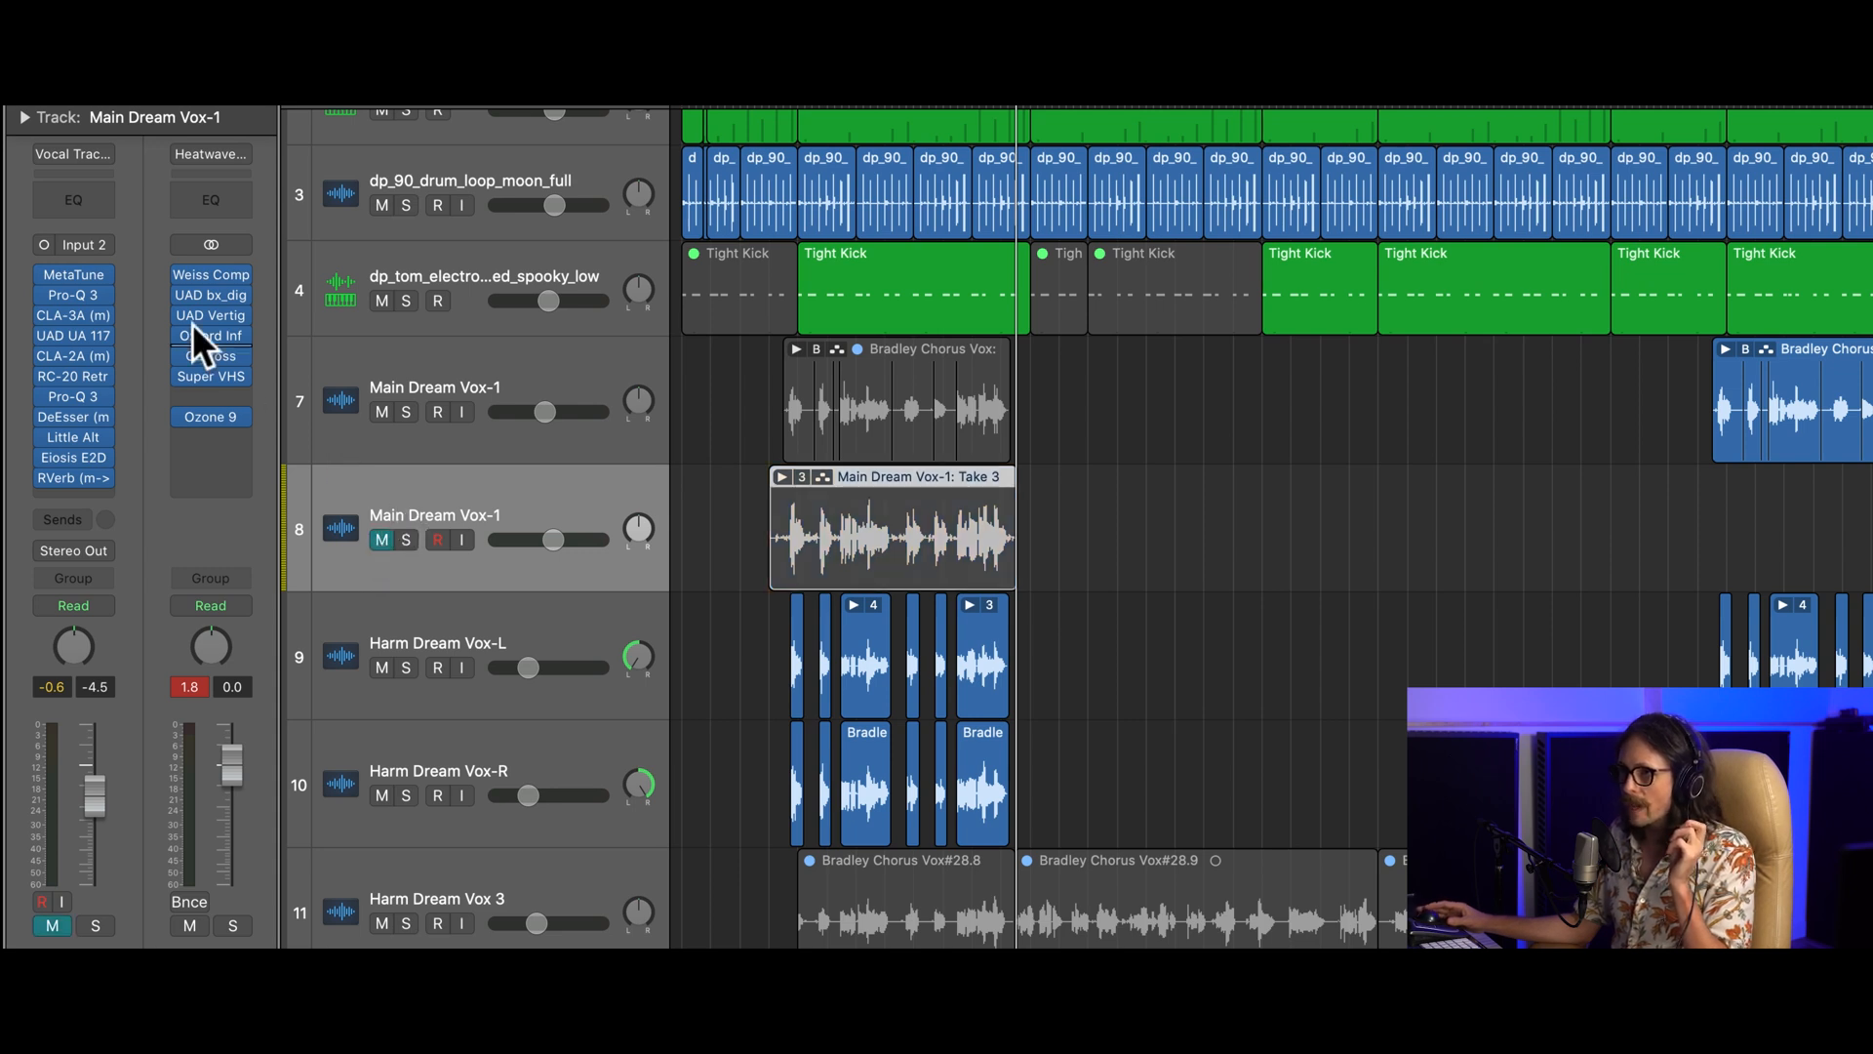
left_click_drag(42, 273, 39, 480)
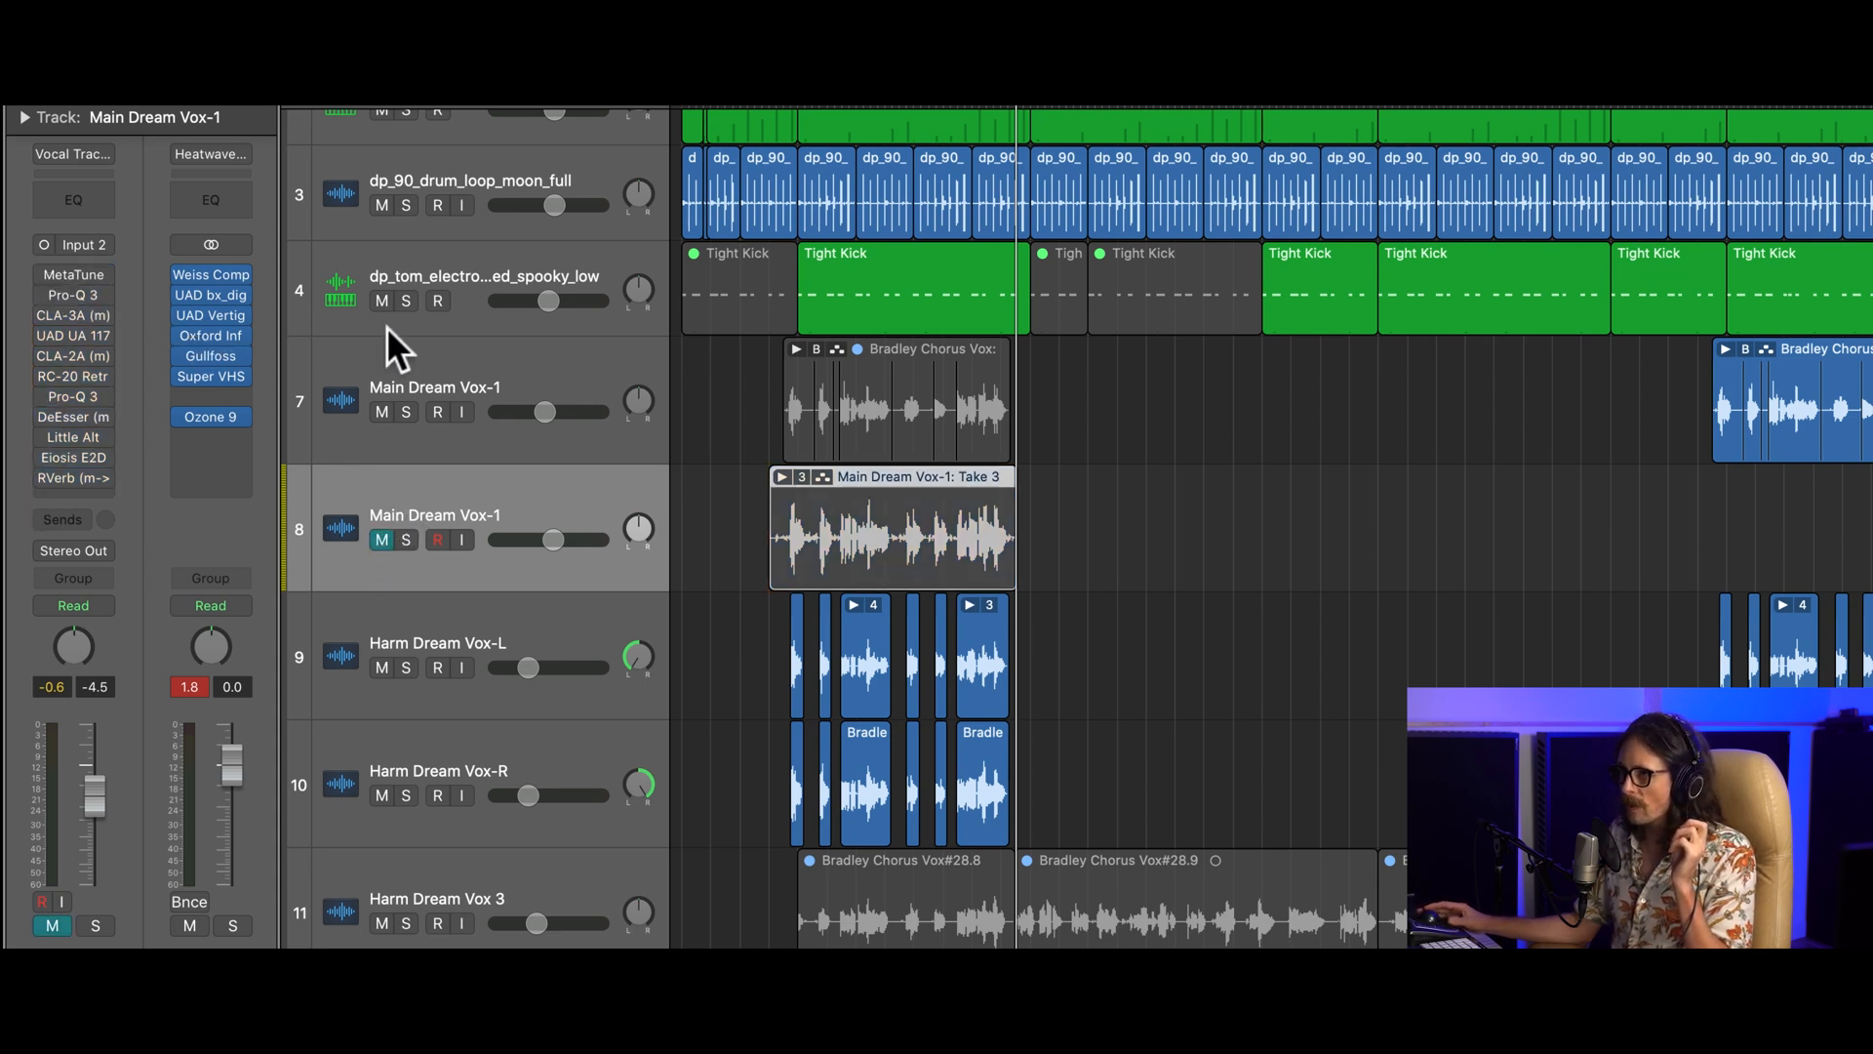
left_click(511, 363)
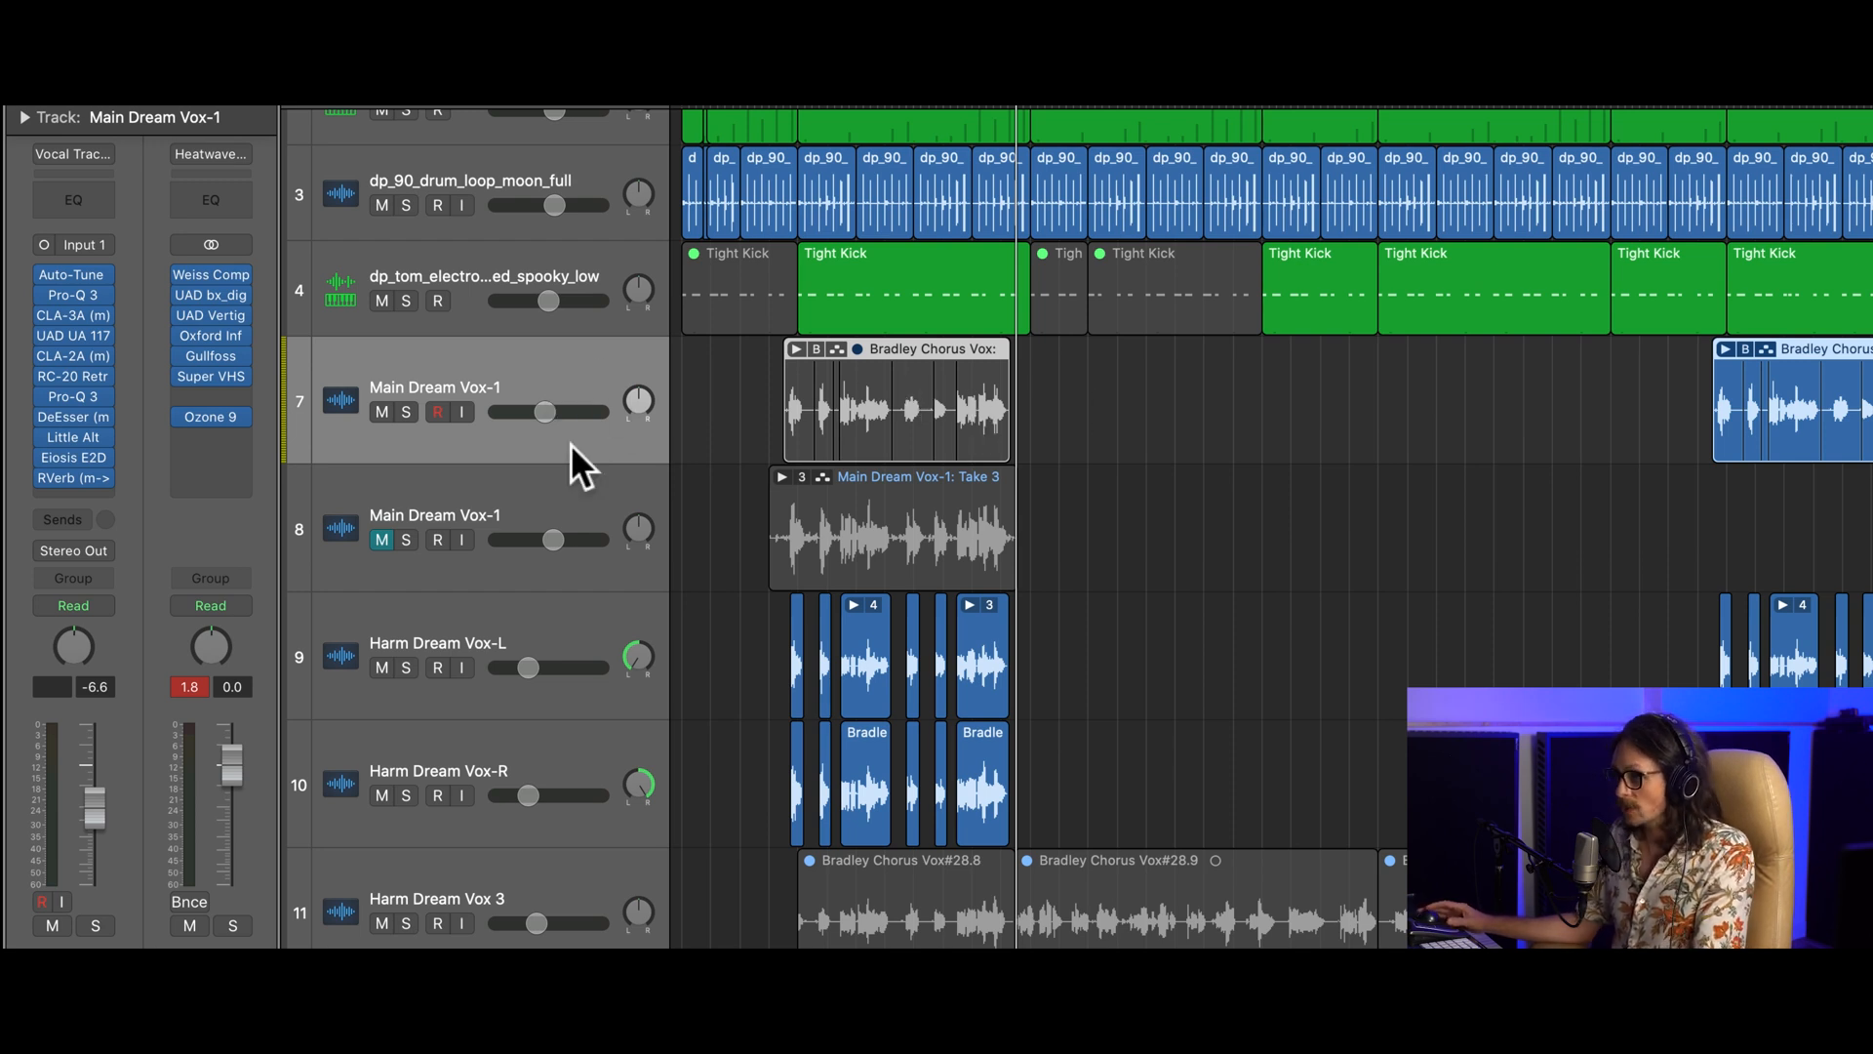
- Duplicate the Auto-Tune vocal track 7 with its settings and select the empty duplicate, track 8
key("super+d")
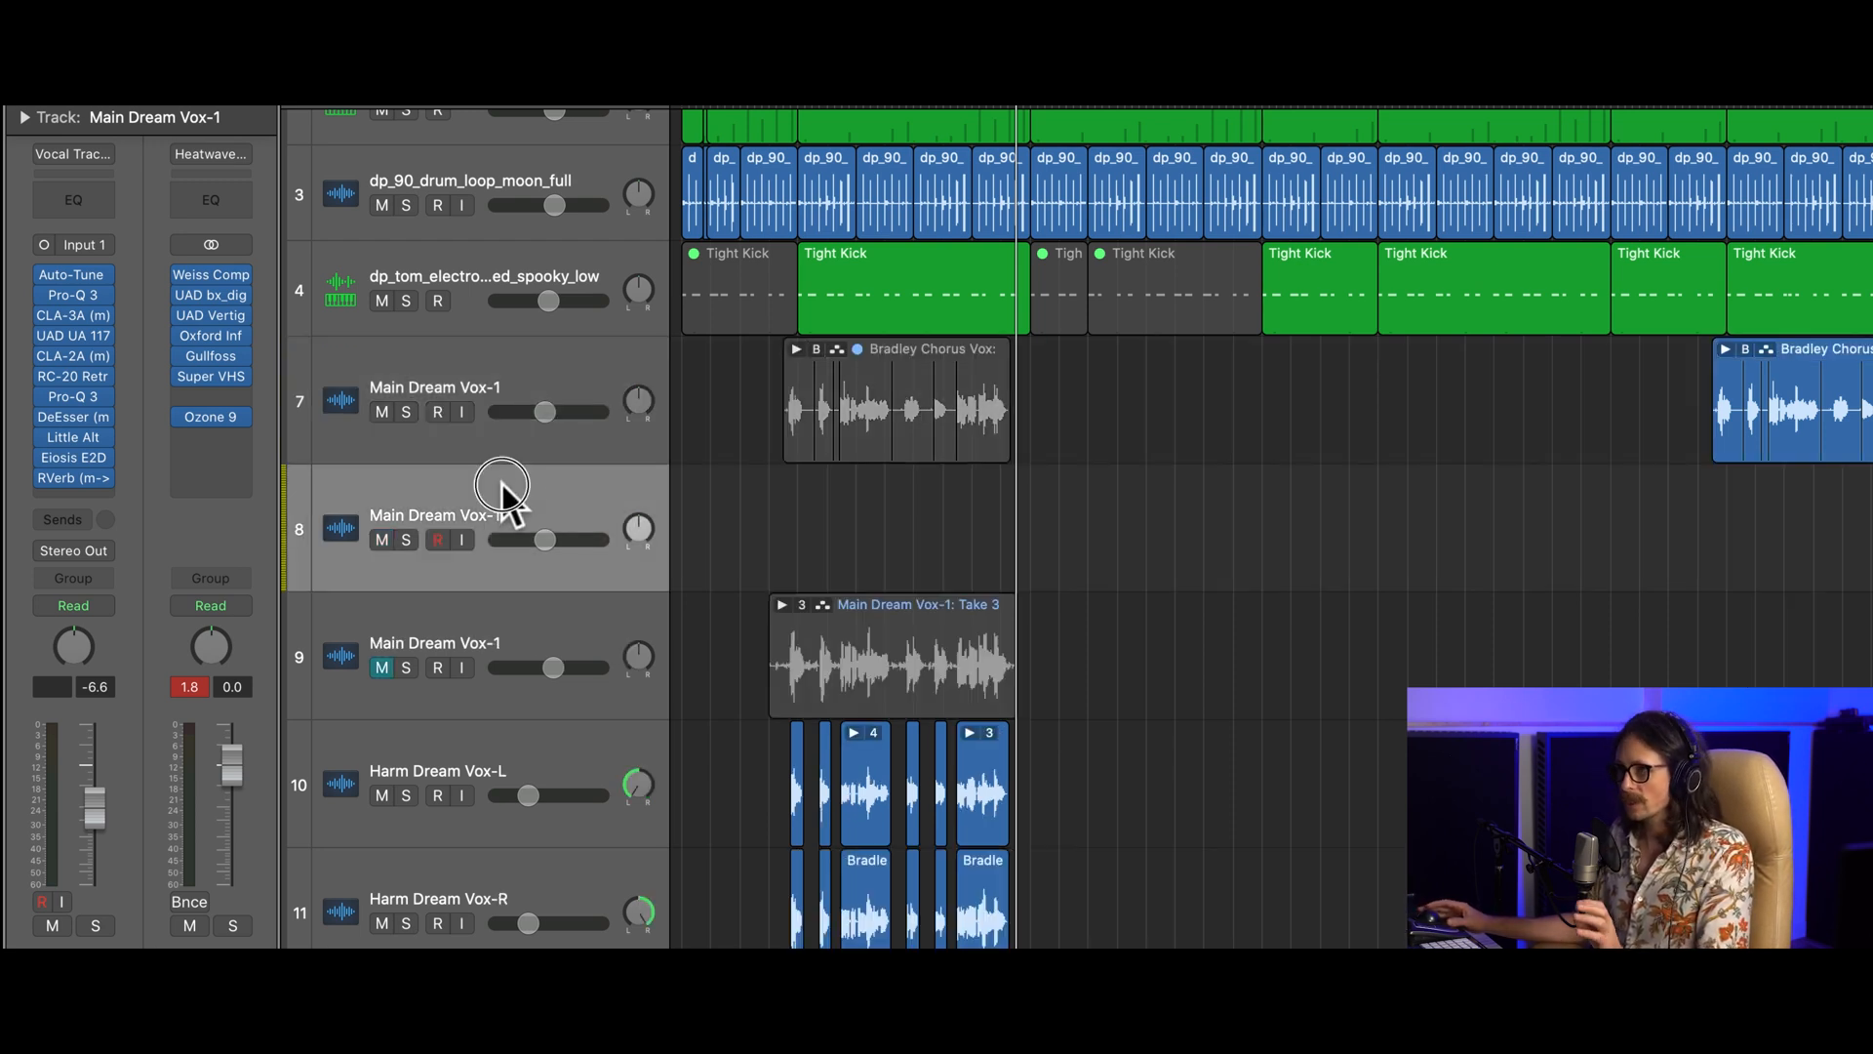
mouse_move(236, 336)
left_click(441, 373)
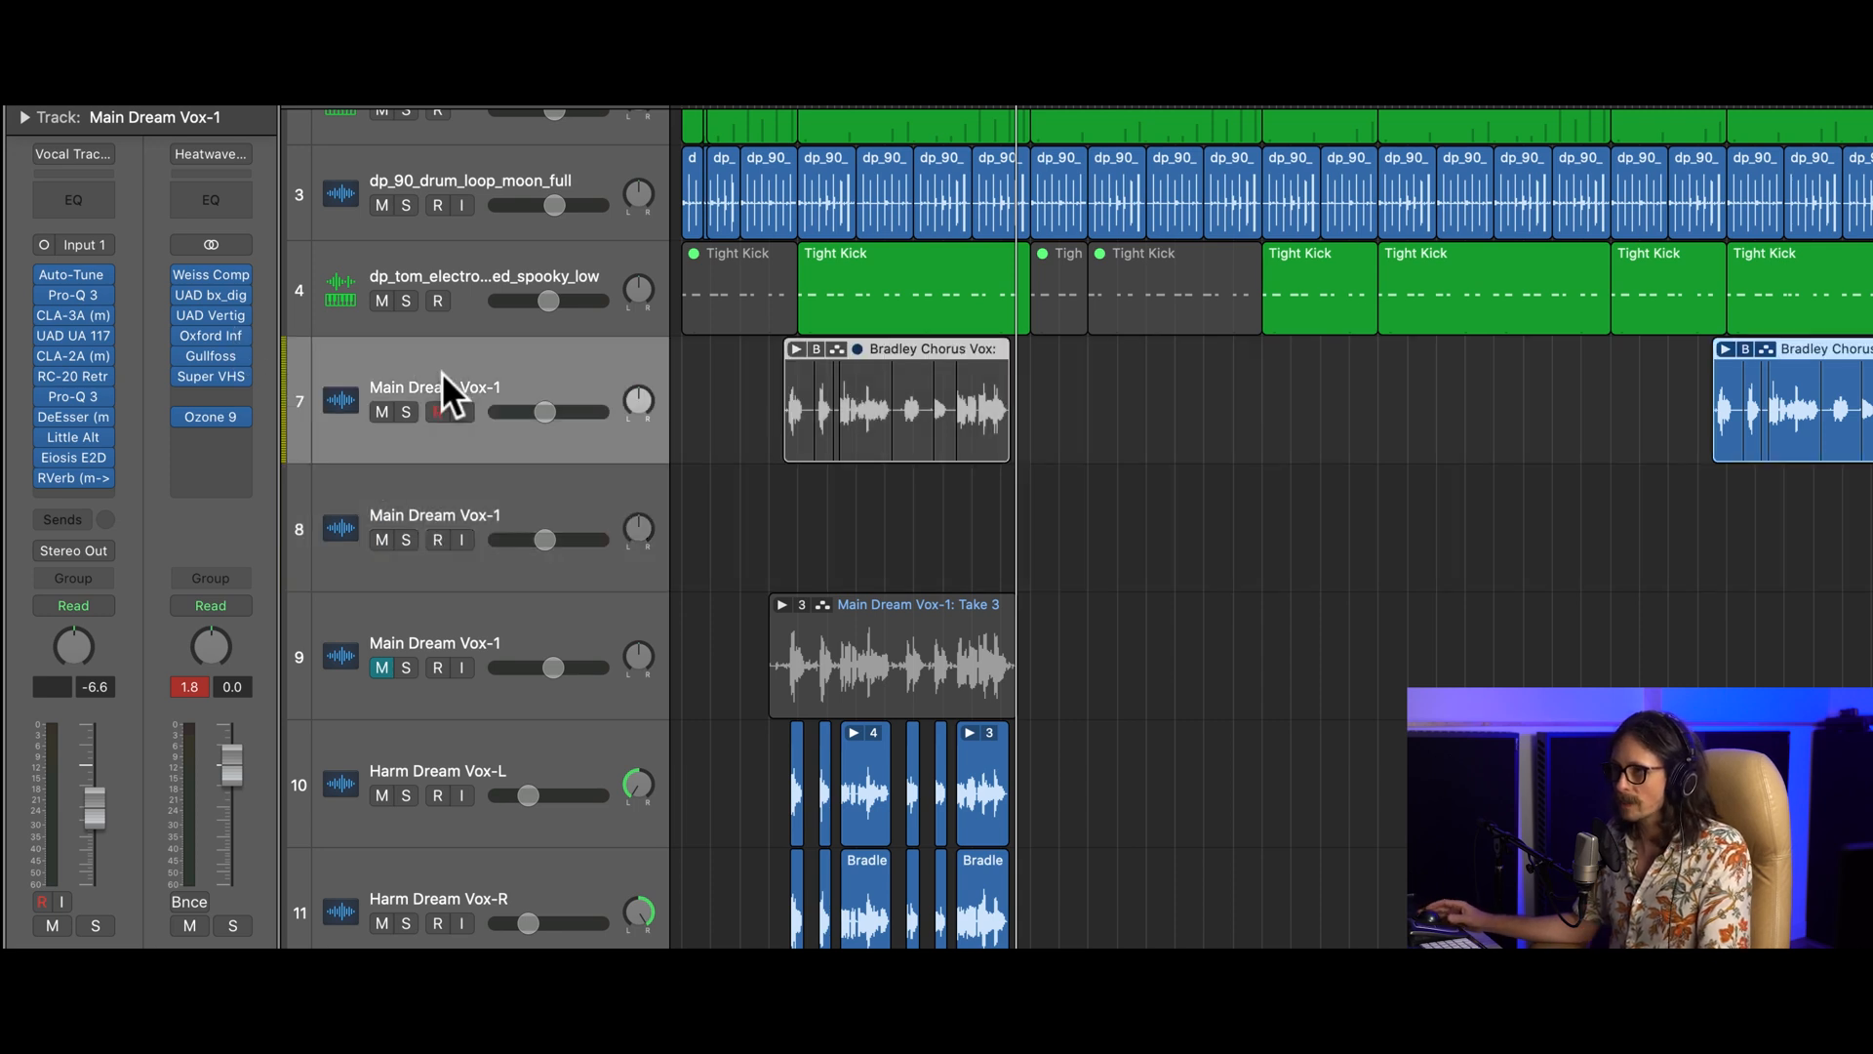
left_click(401, 502)
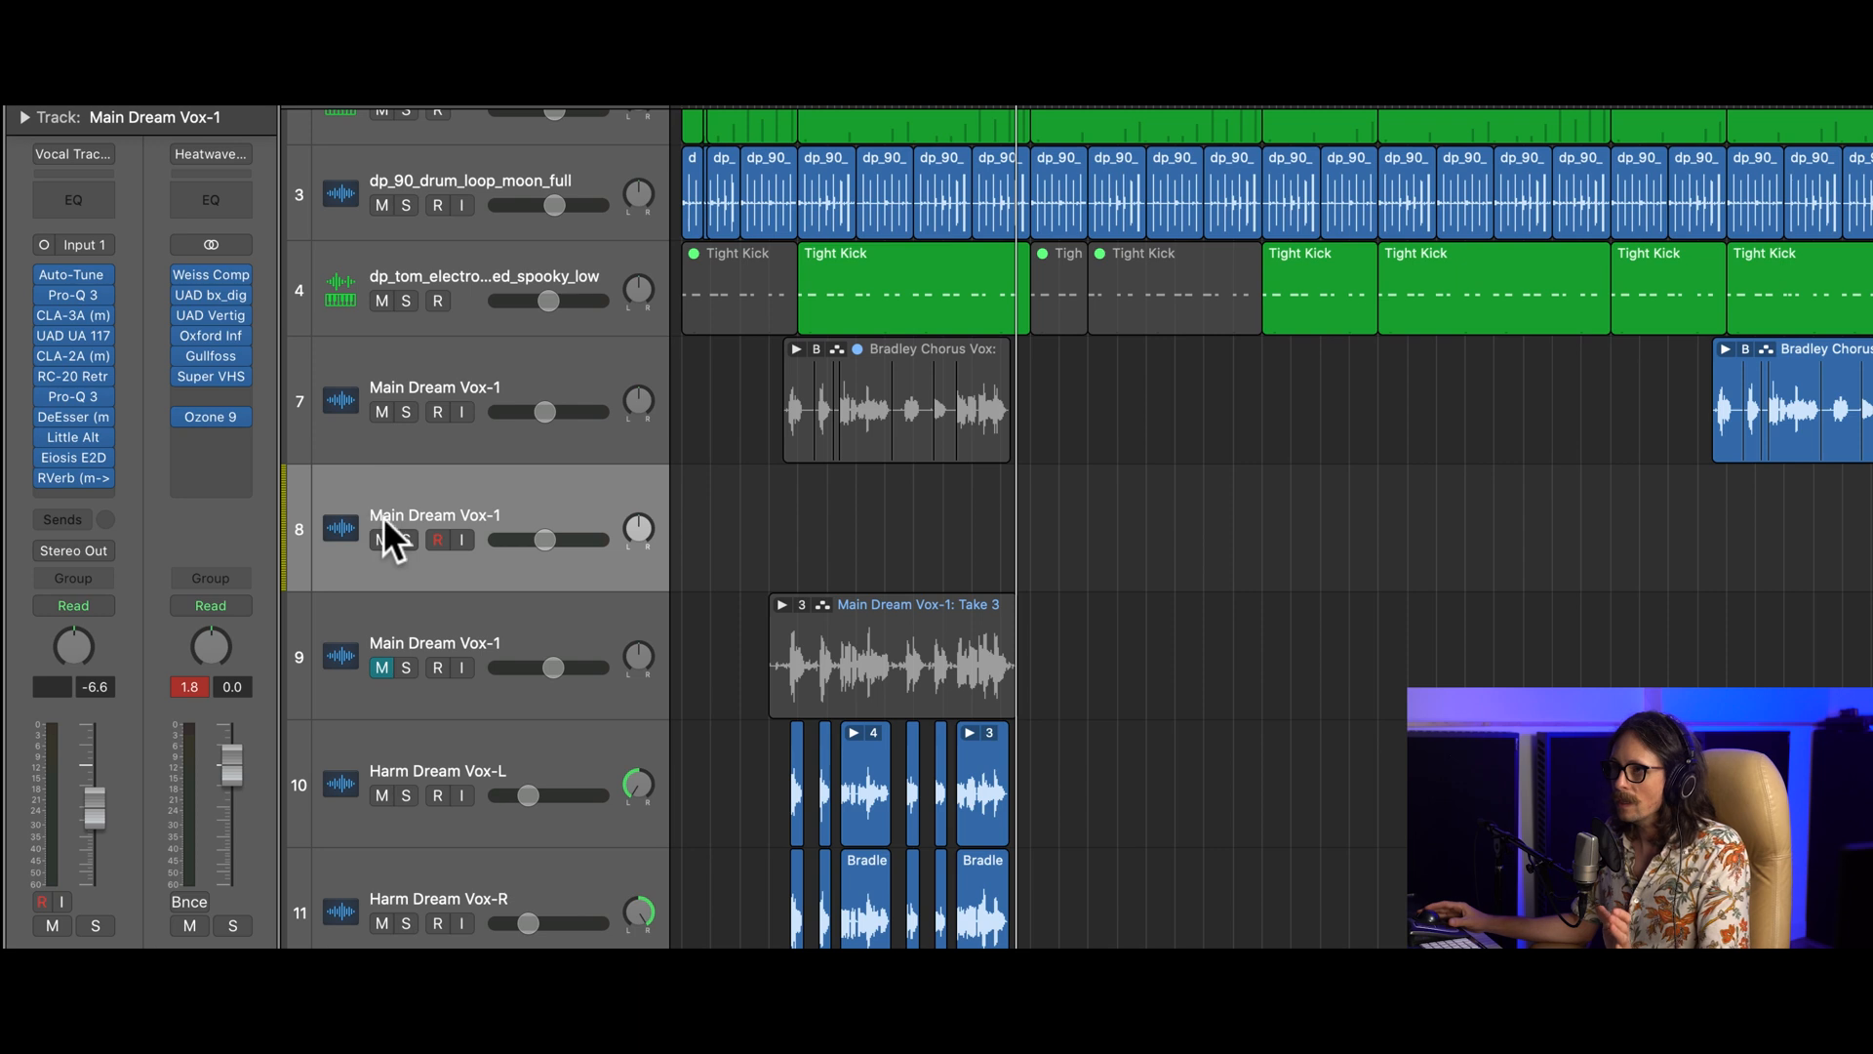
- Record a short vocal take through Auto-Tune on track 8 with input monitoring on, and turn monitoring off after stopping
left_click(462, 540)
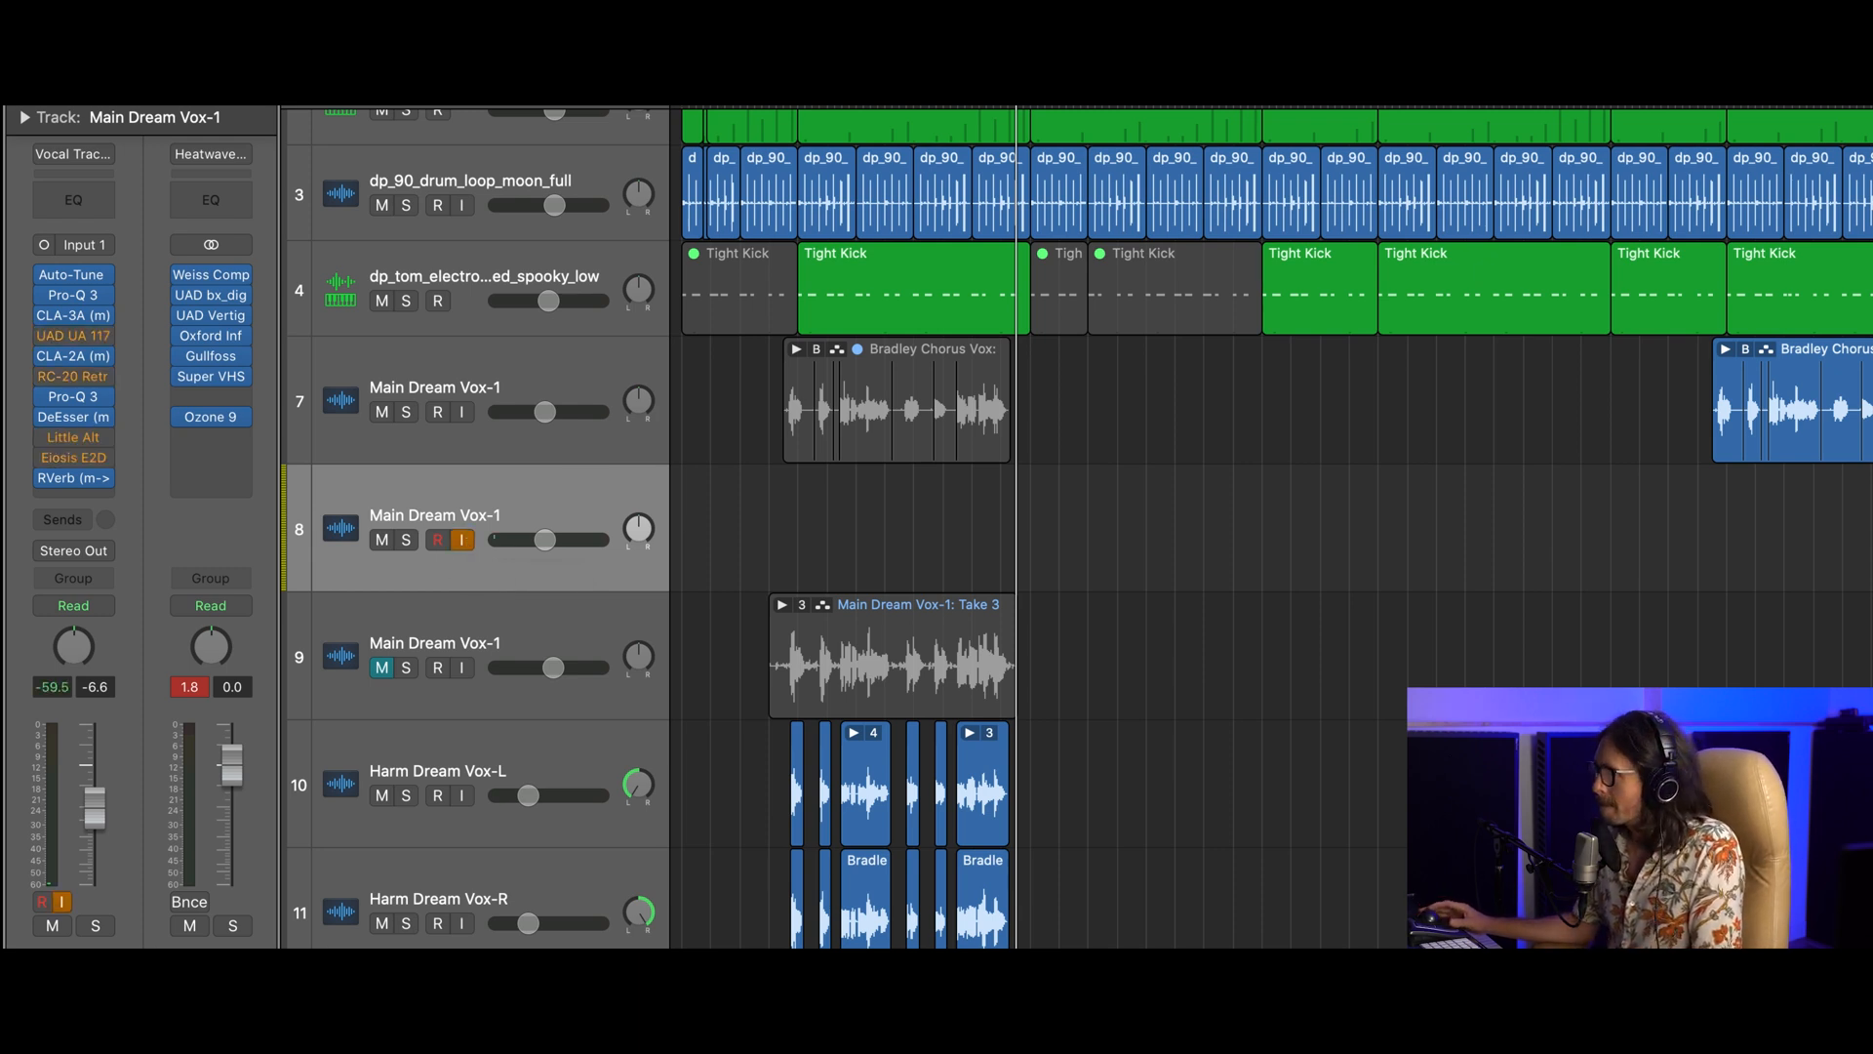
key("r")
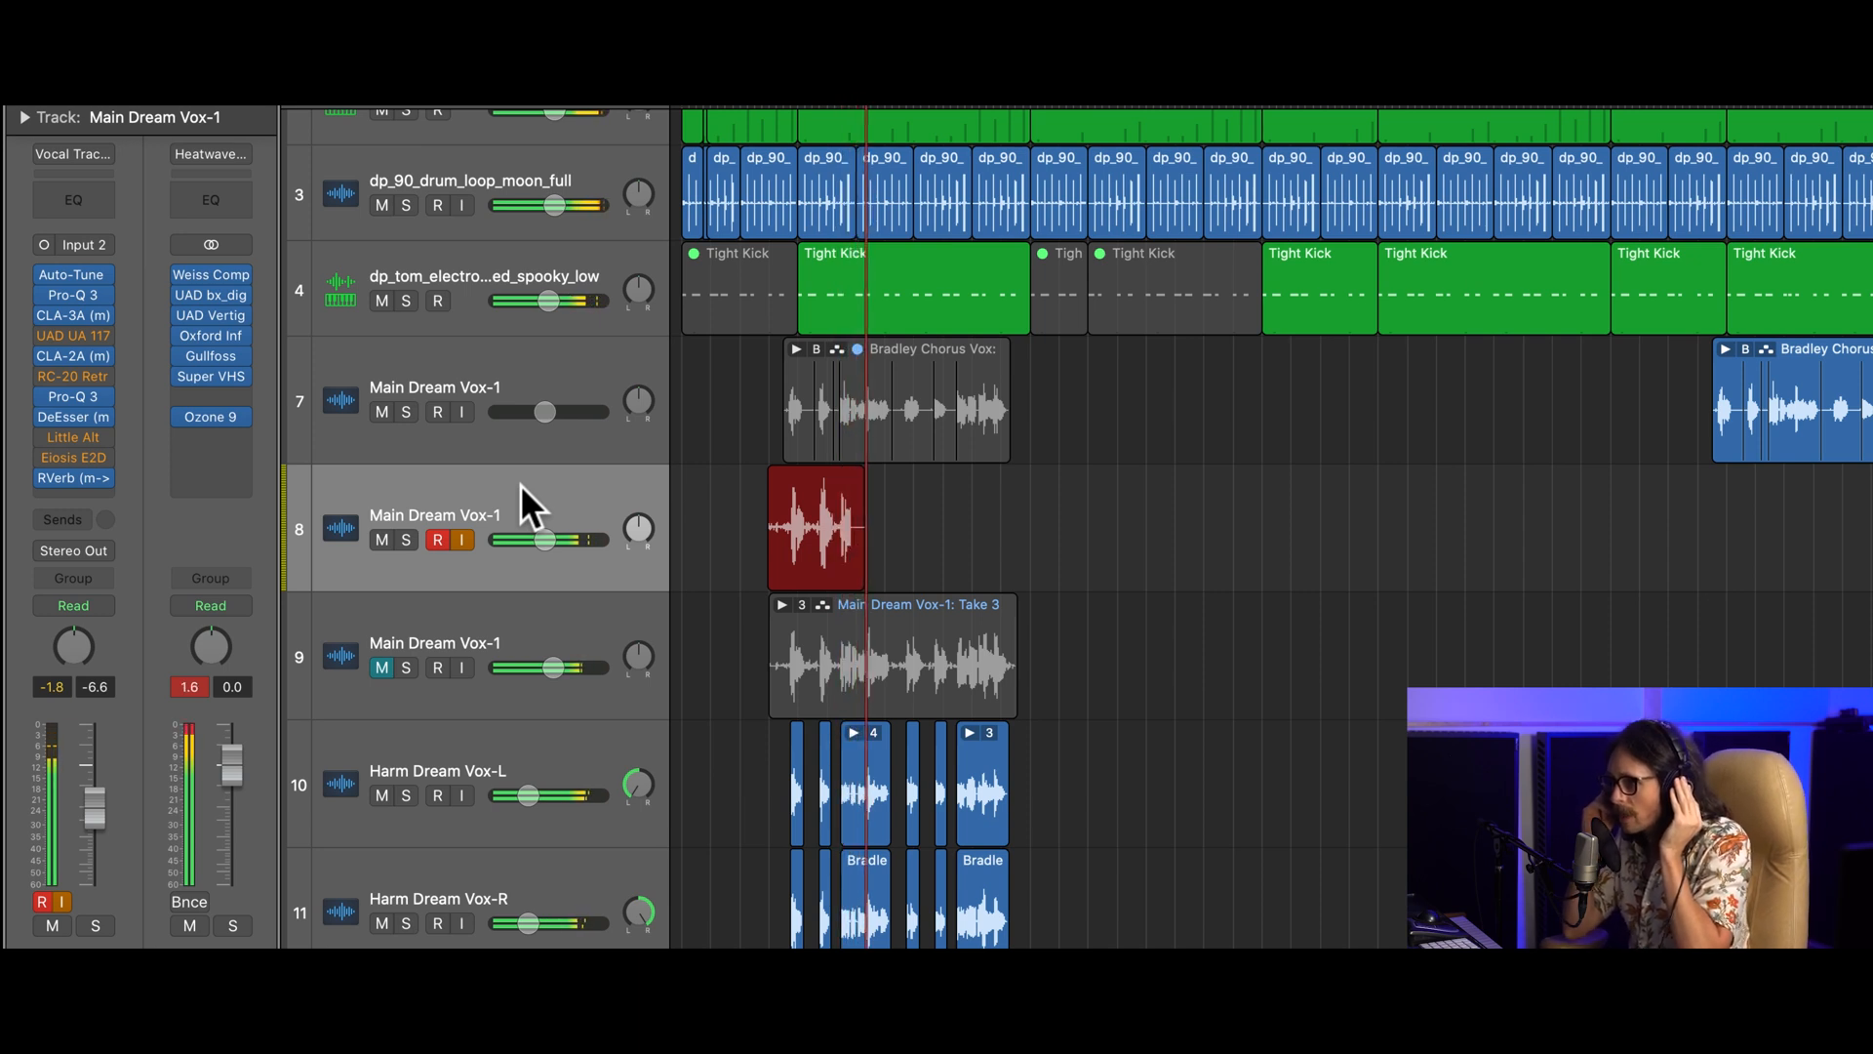
key("space")
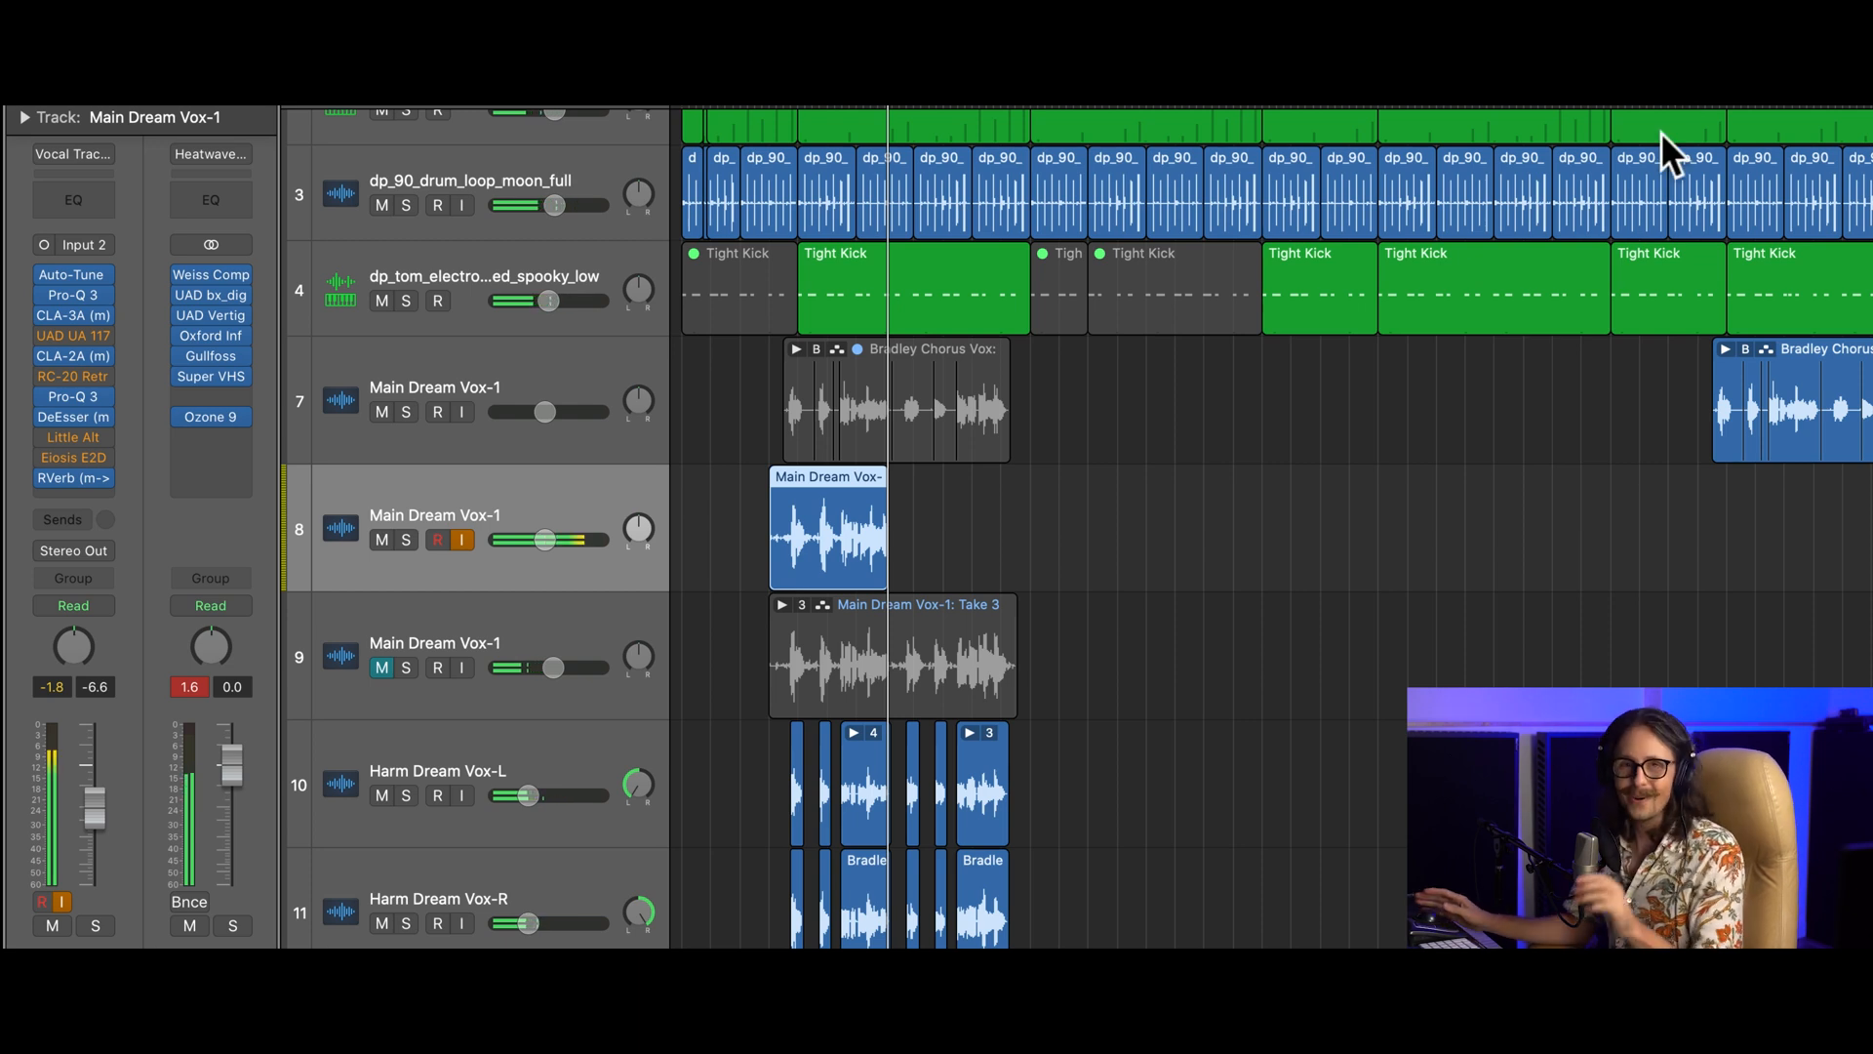
left_click(462, 539)
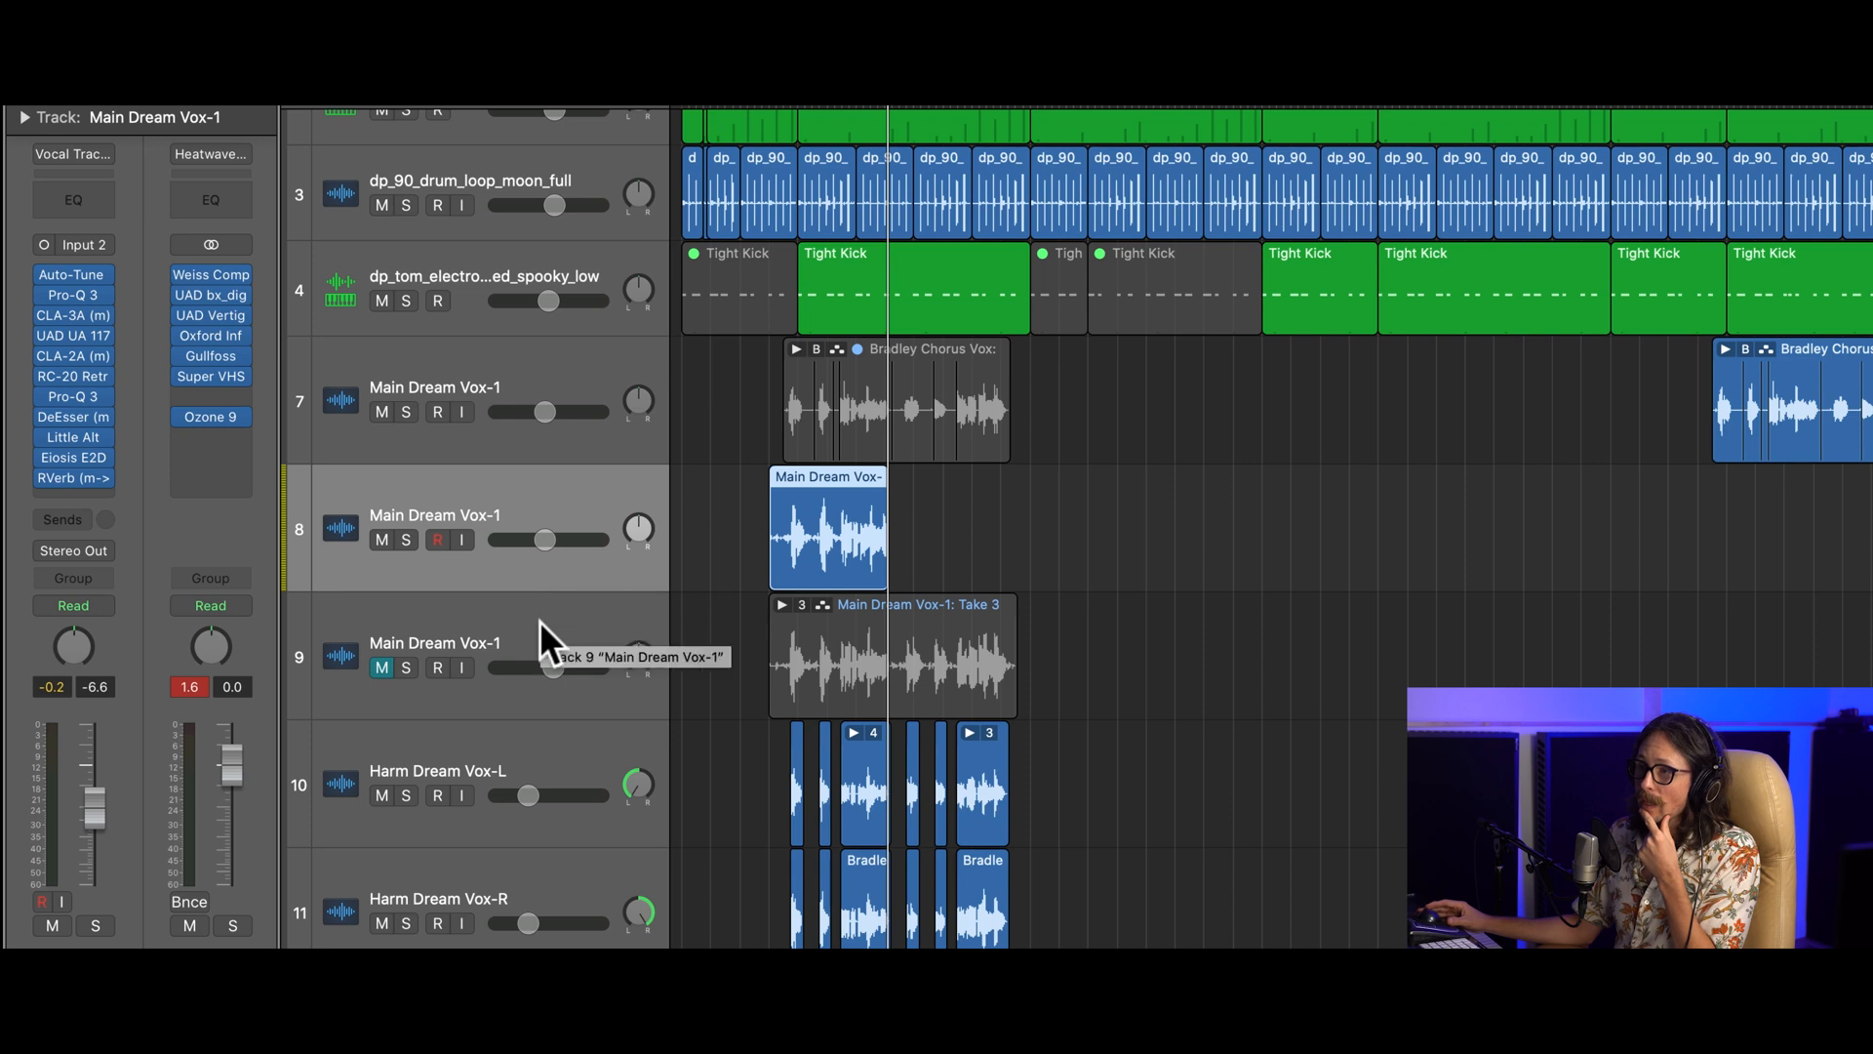
- Unmute the MetaTune vocal track 9 and compare its insert chain with that of the Auto-Tune track 8
left_click(905, 674)
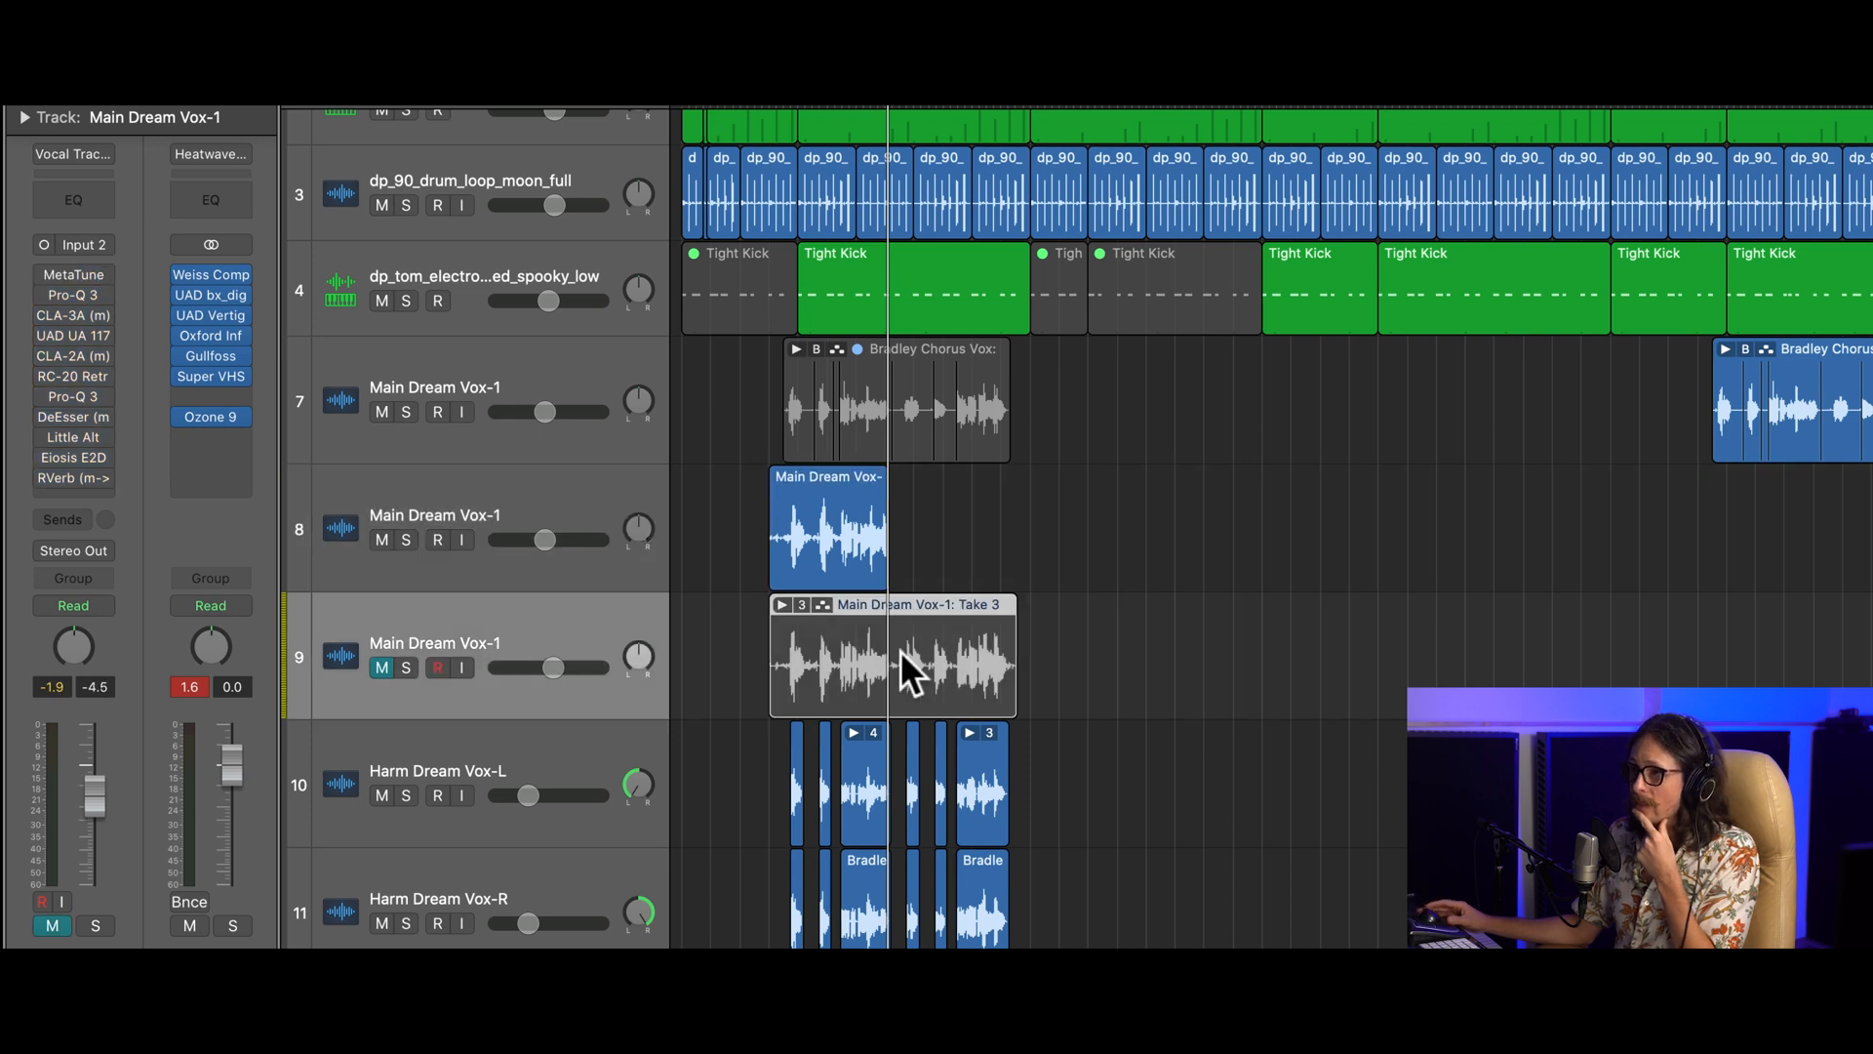
left_click(382, 669)
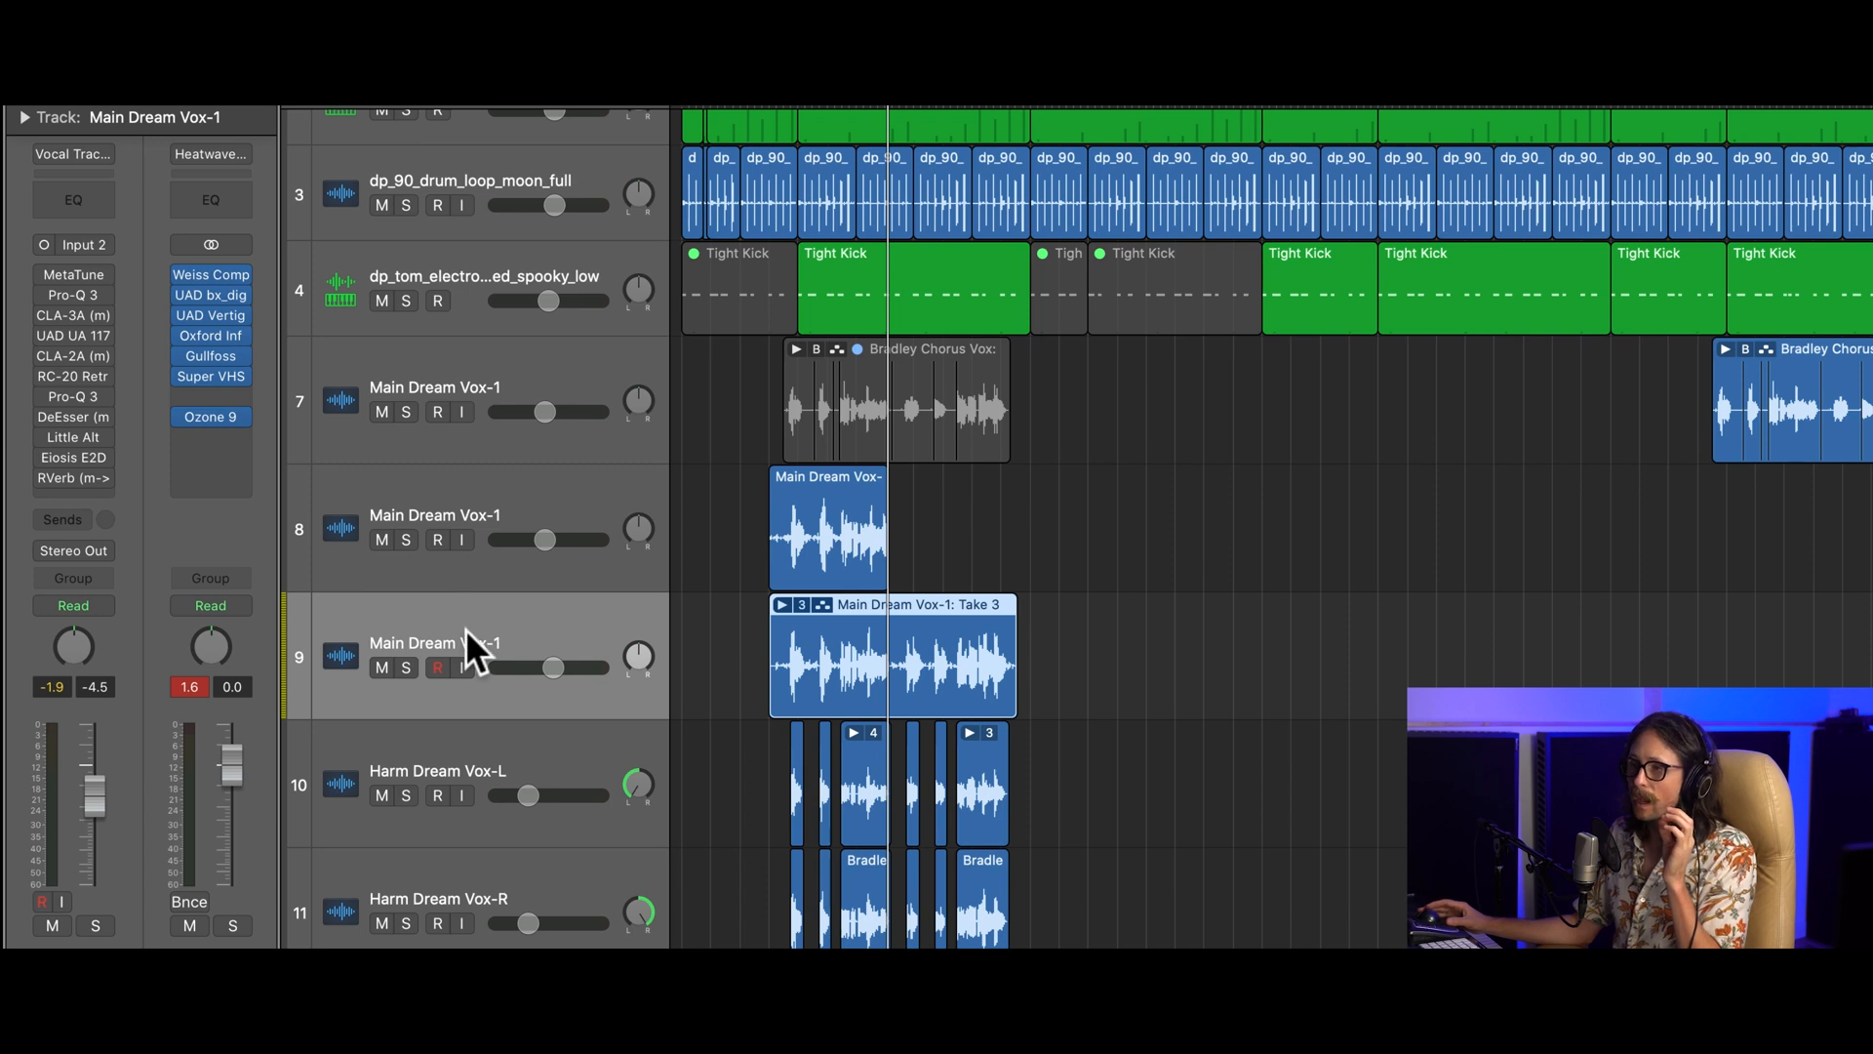
left_click(398, 490)
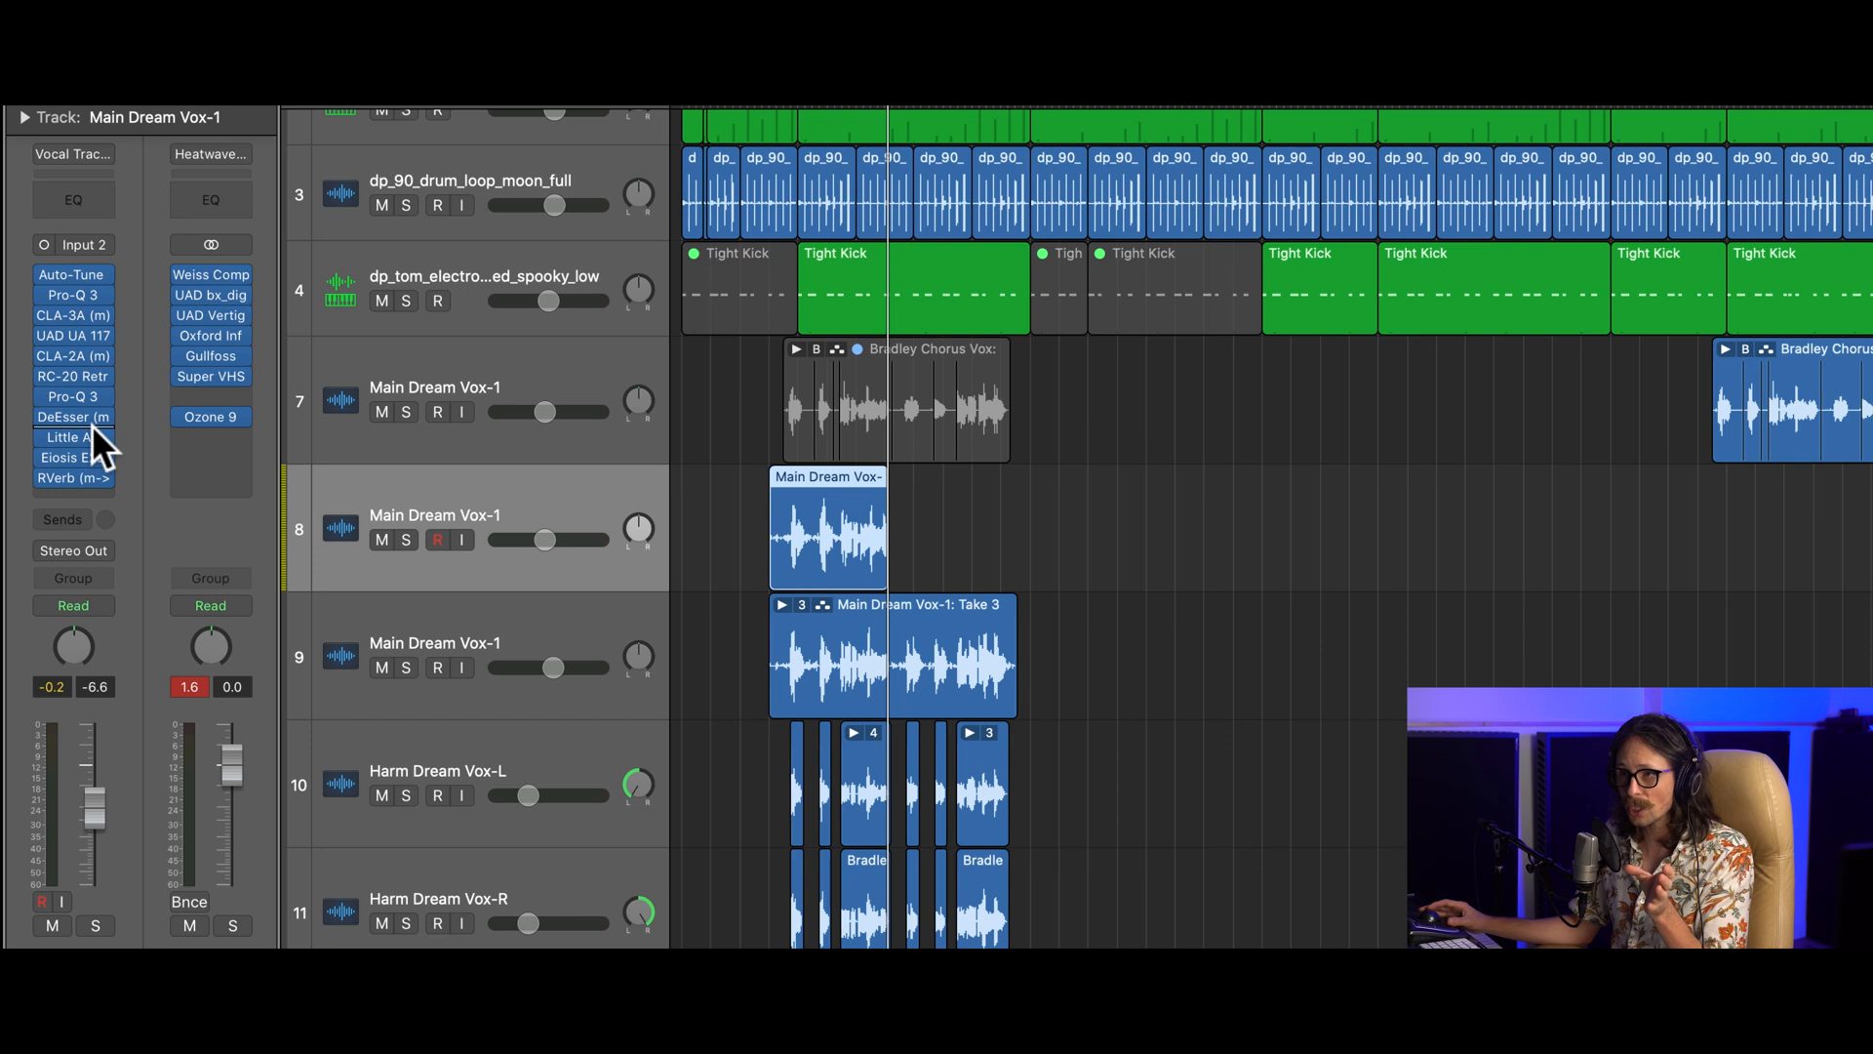
left_click(394, 632)
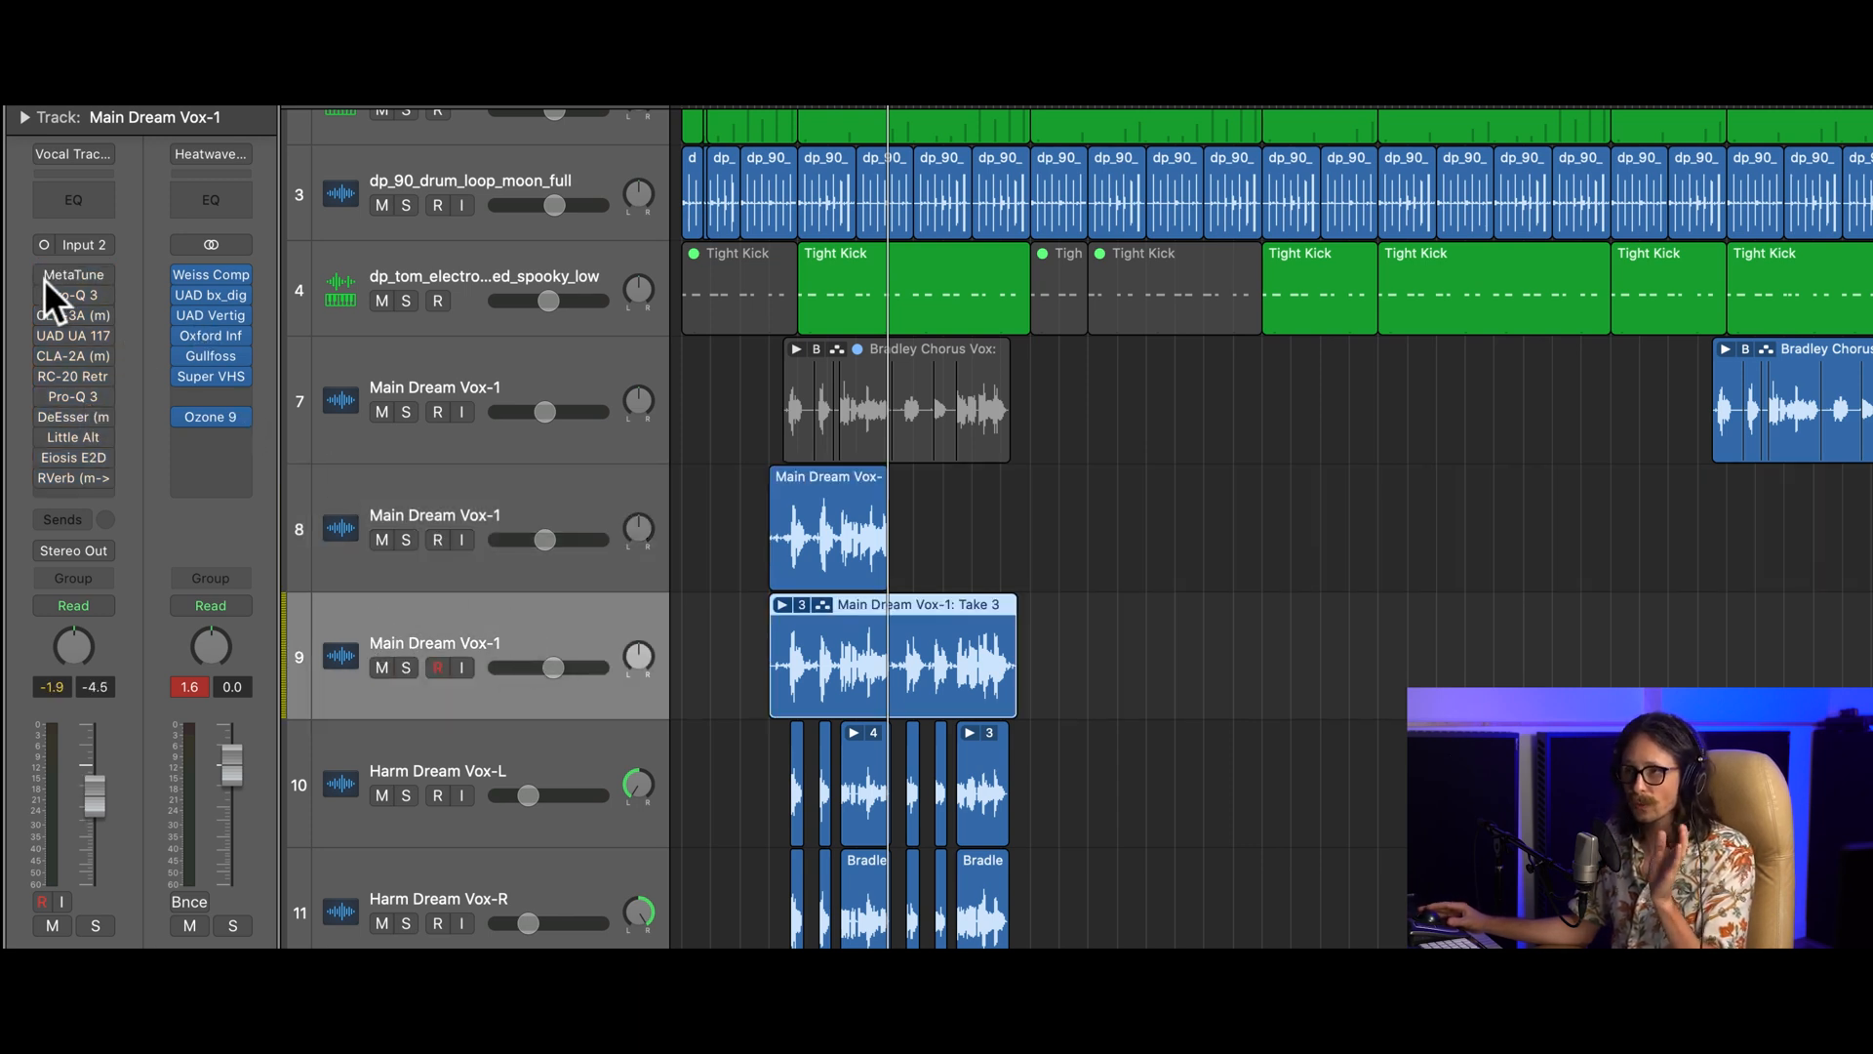
- Mute the Auto-Tune vocal track 8 and bypass all of its insert plug-ins, from Auto-Tune through RVerb
left_click(519, 514)
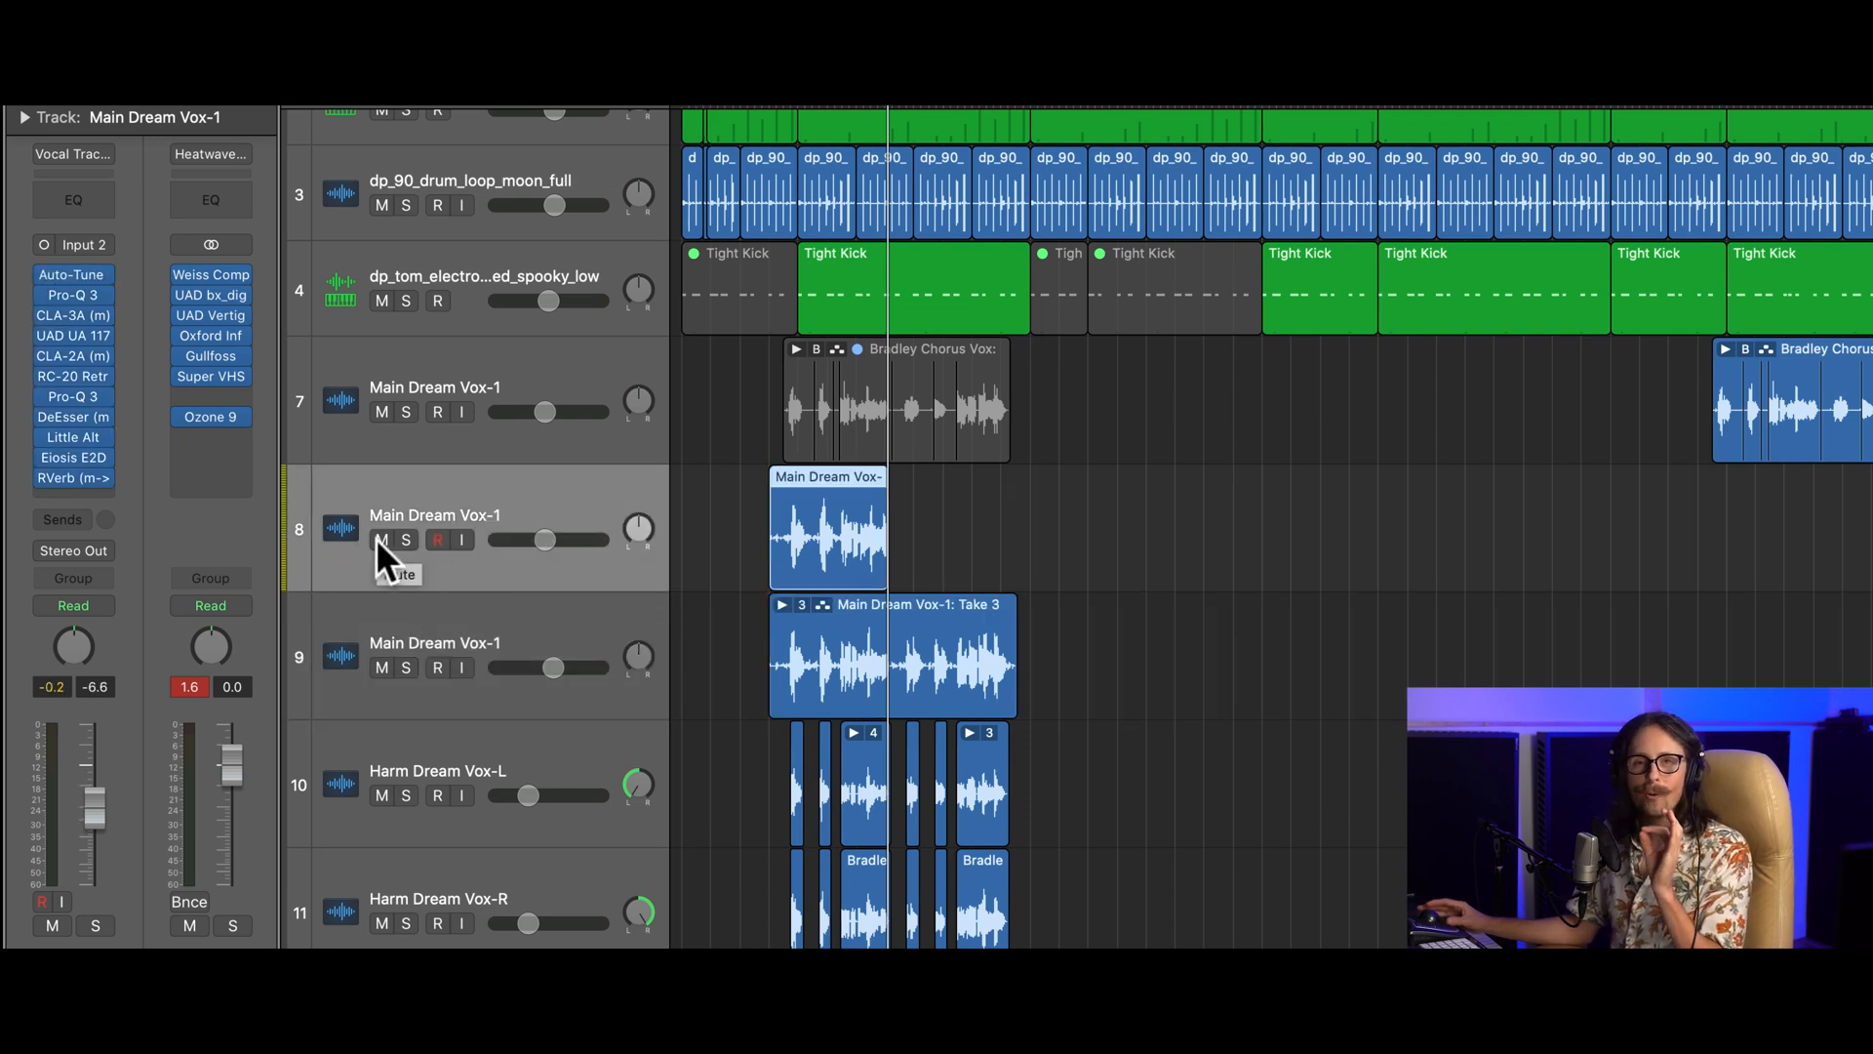
left_click(380, 541)
left_click_drag(43, 274, 61, 476)
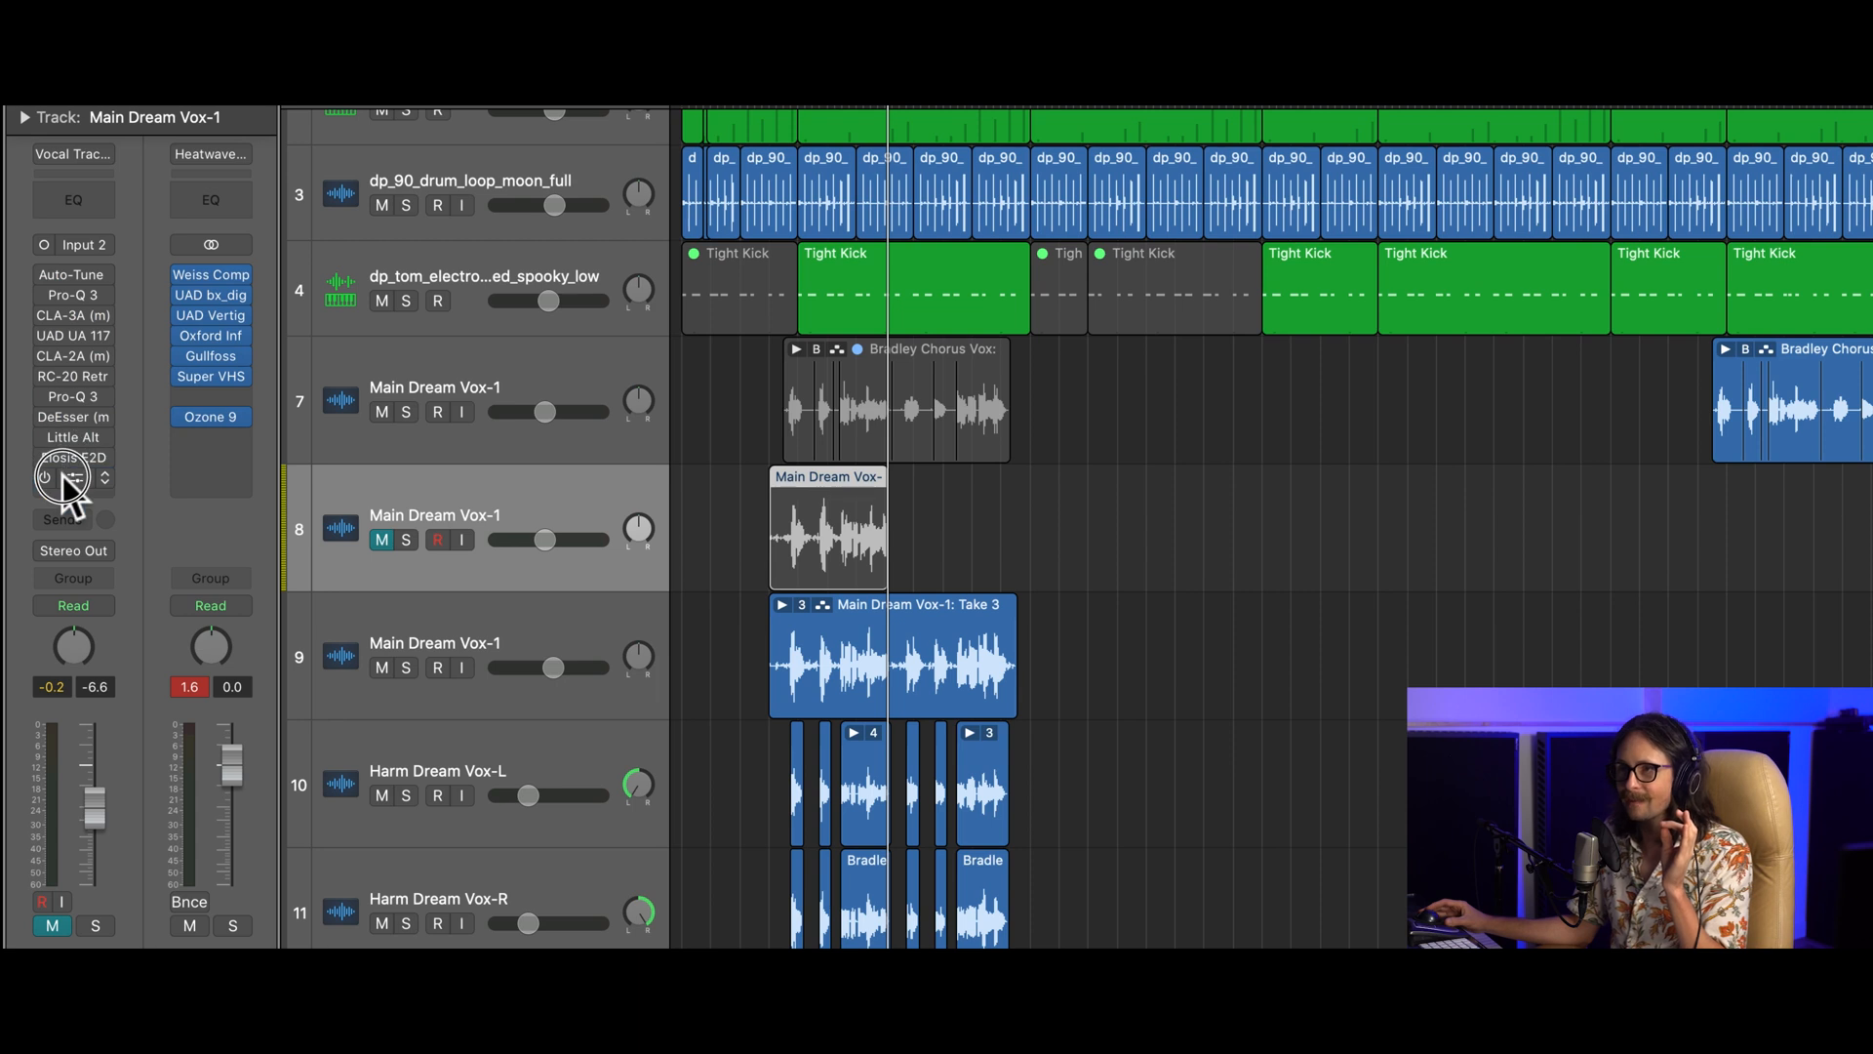
- Re-enable all insert plug-ins on the MetaTune vocal track 9 and move that track above the muted Auto-Tune track
left_click(402, 630)
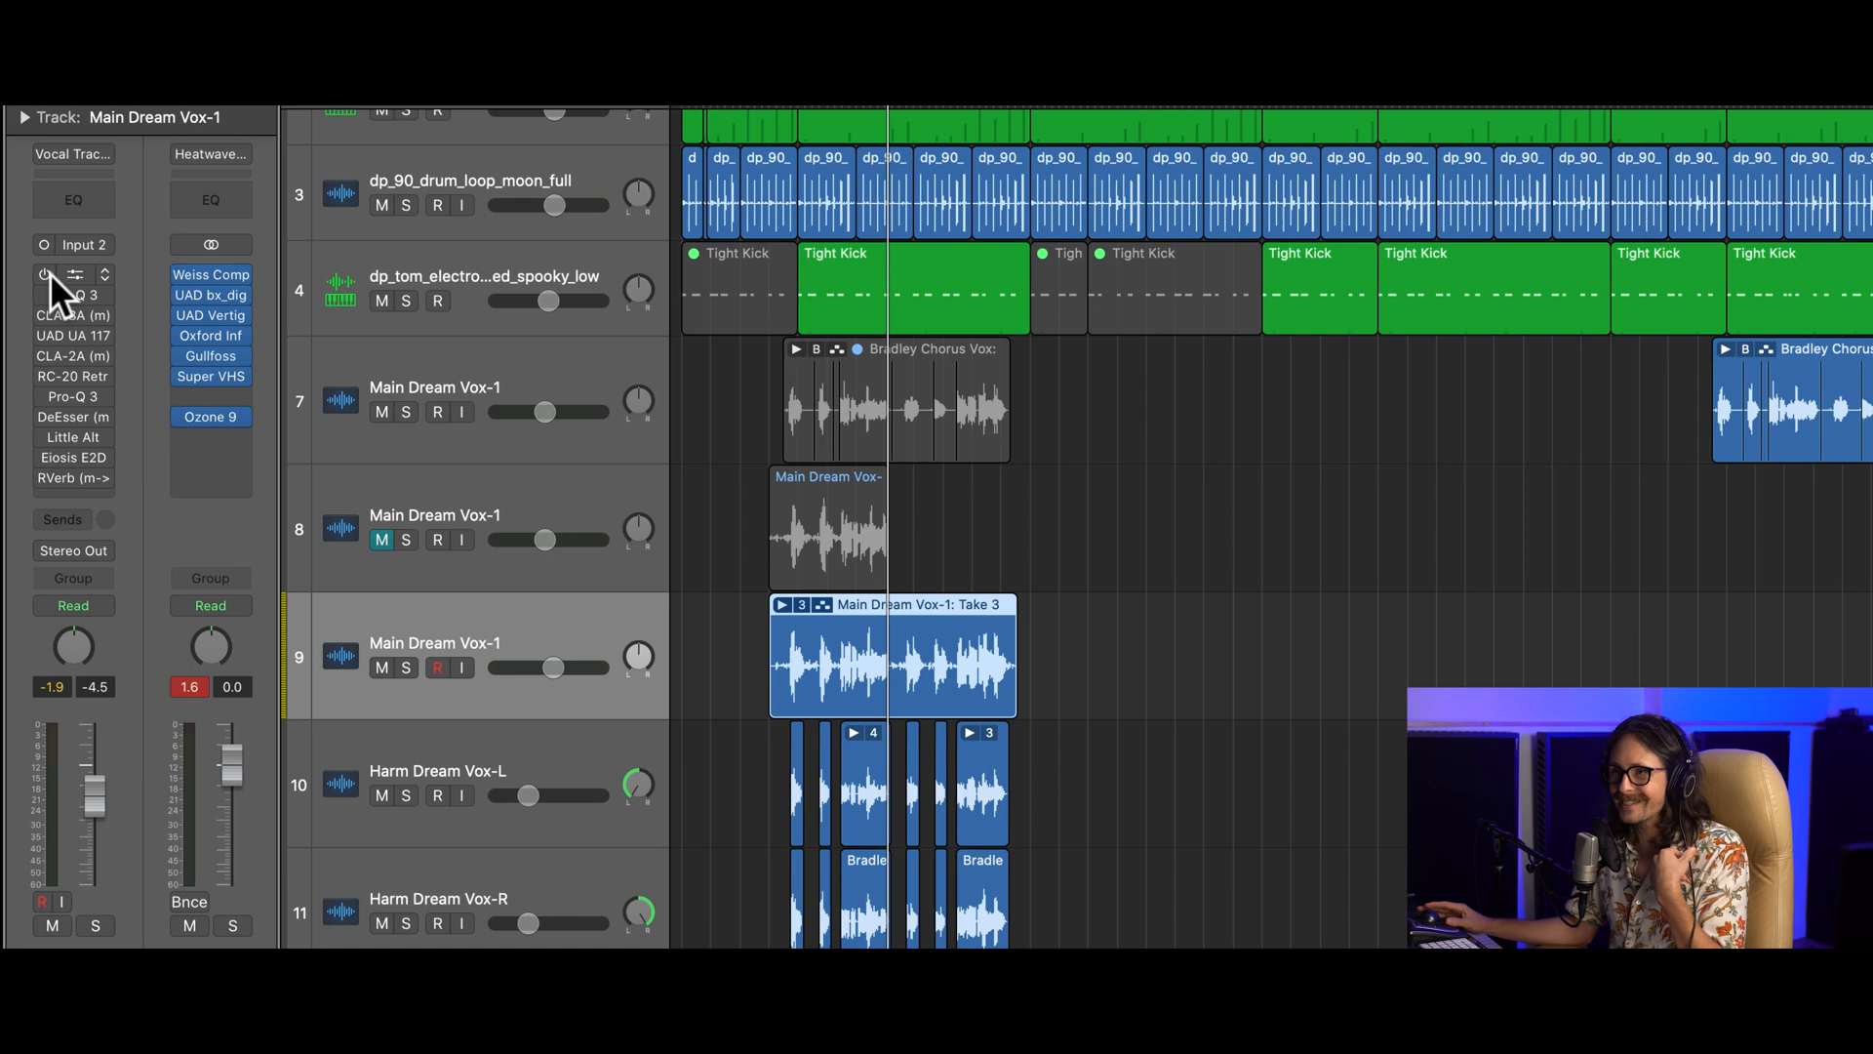
left_click_drag(50, 273, 33, 493)
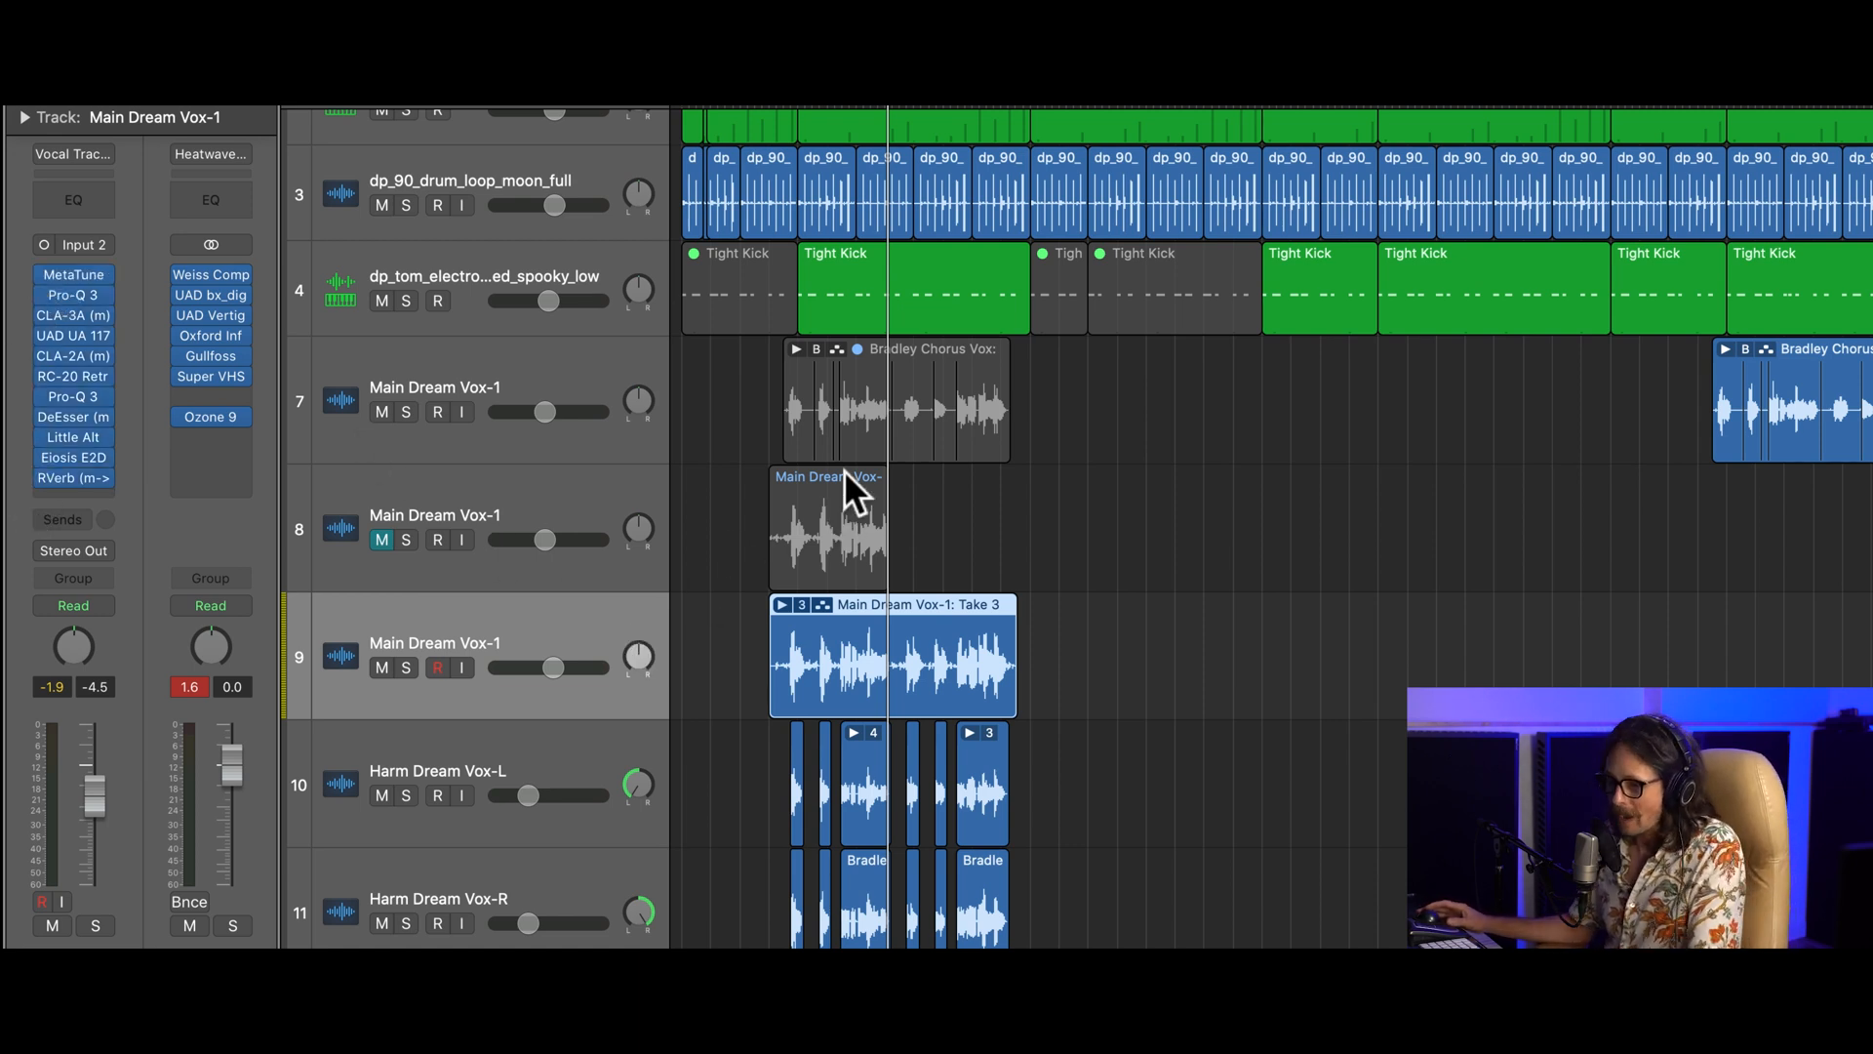
left_click_drag(536, 578, 565, 439)
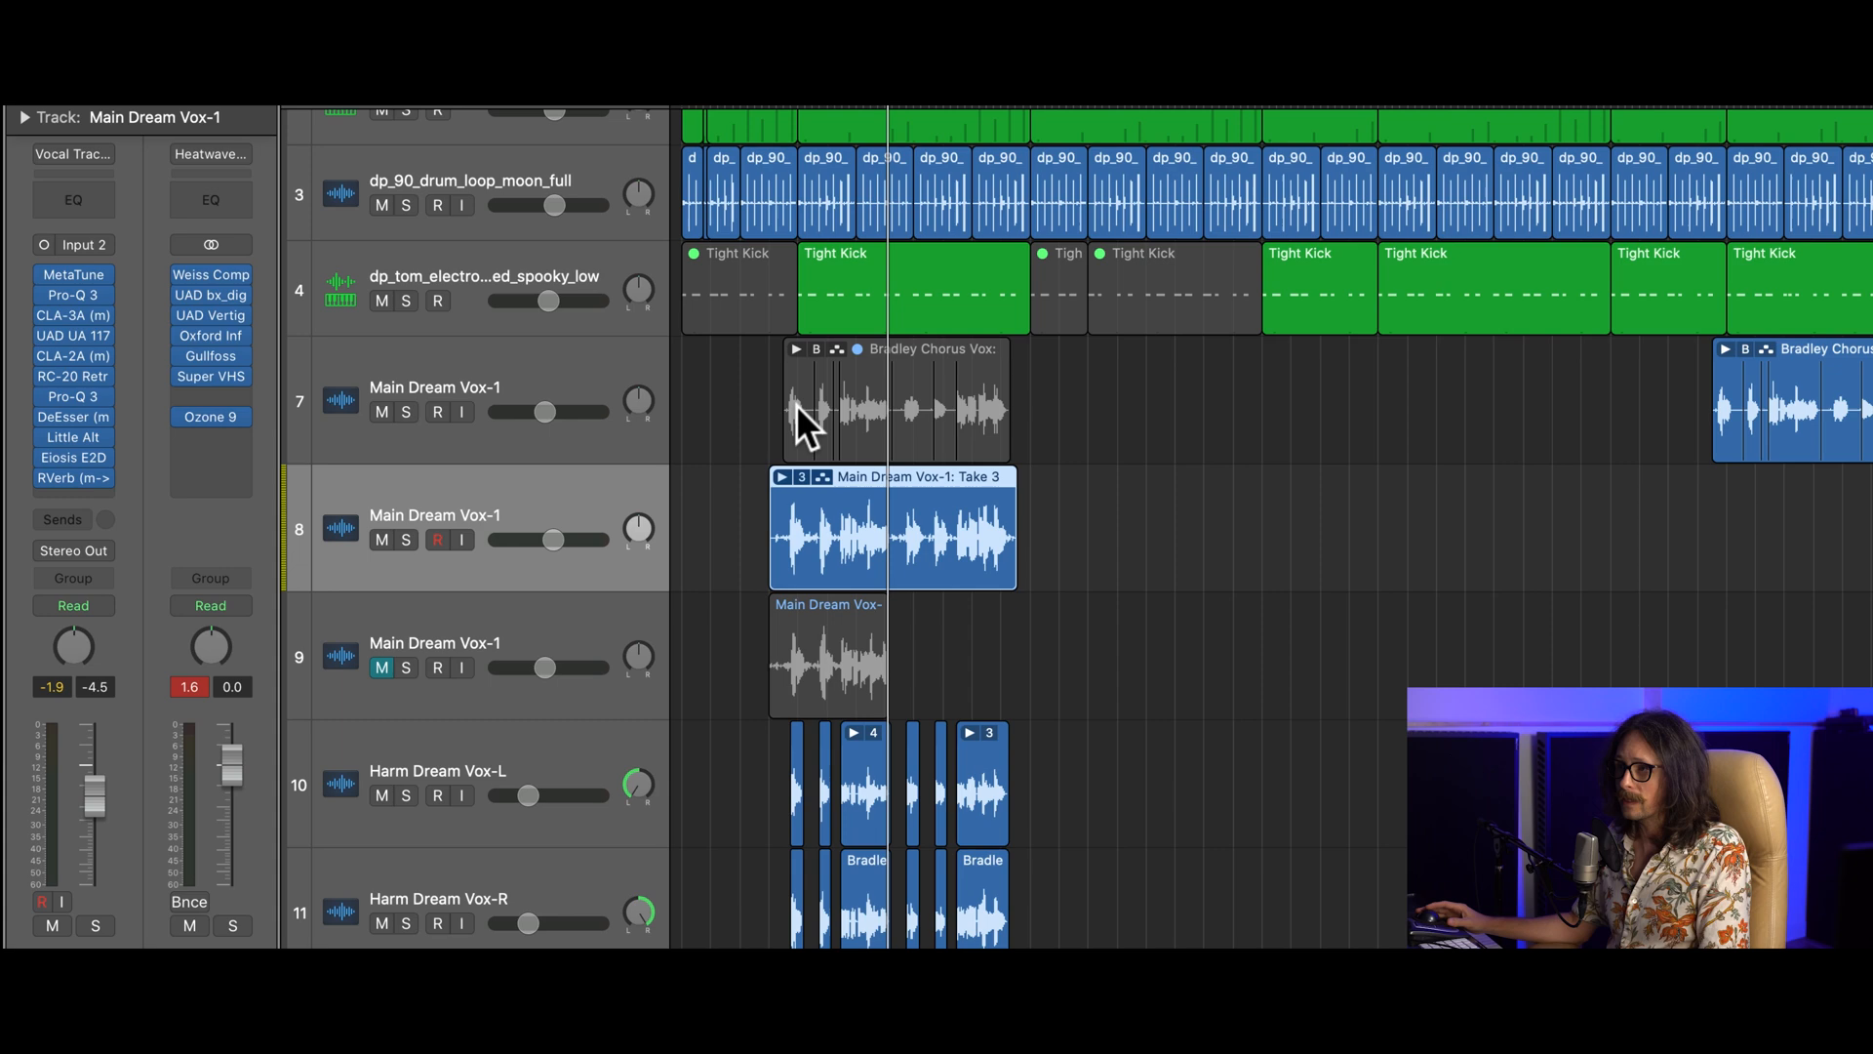
- Shift the MetaTune take folder on track 8 slightly earlier to line up its phrases with the chorus vocal comp on track 7
left_click_drag(735, 375, 937, 636)
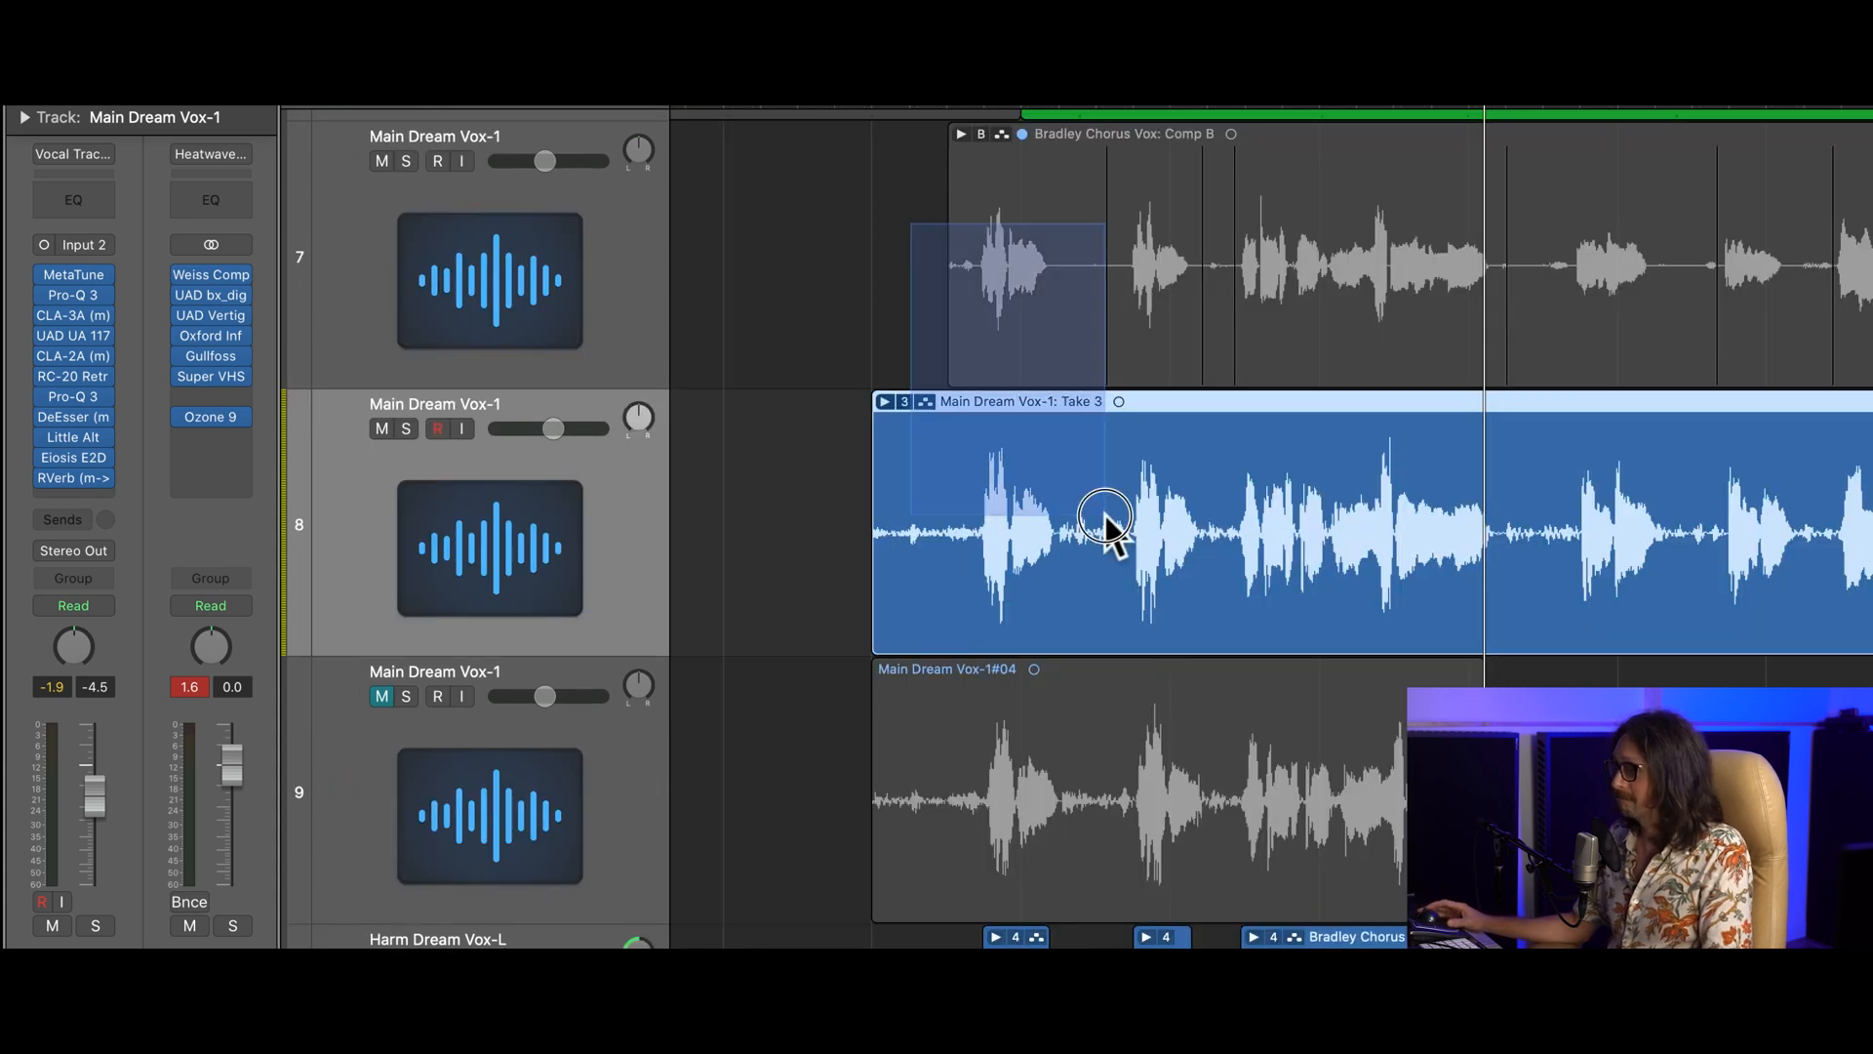
left_click_drag(953, 305, 1222, 600)
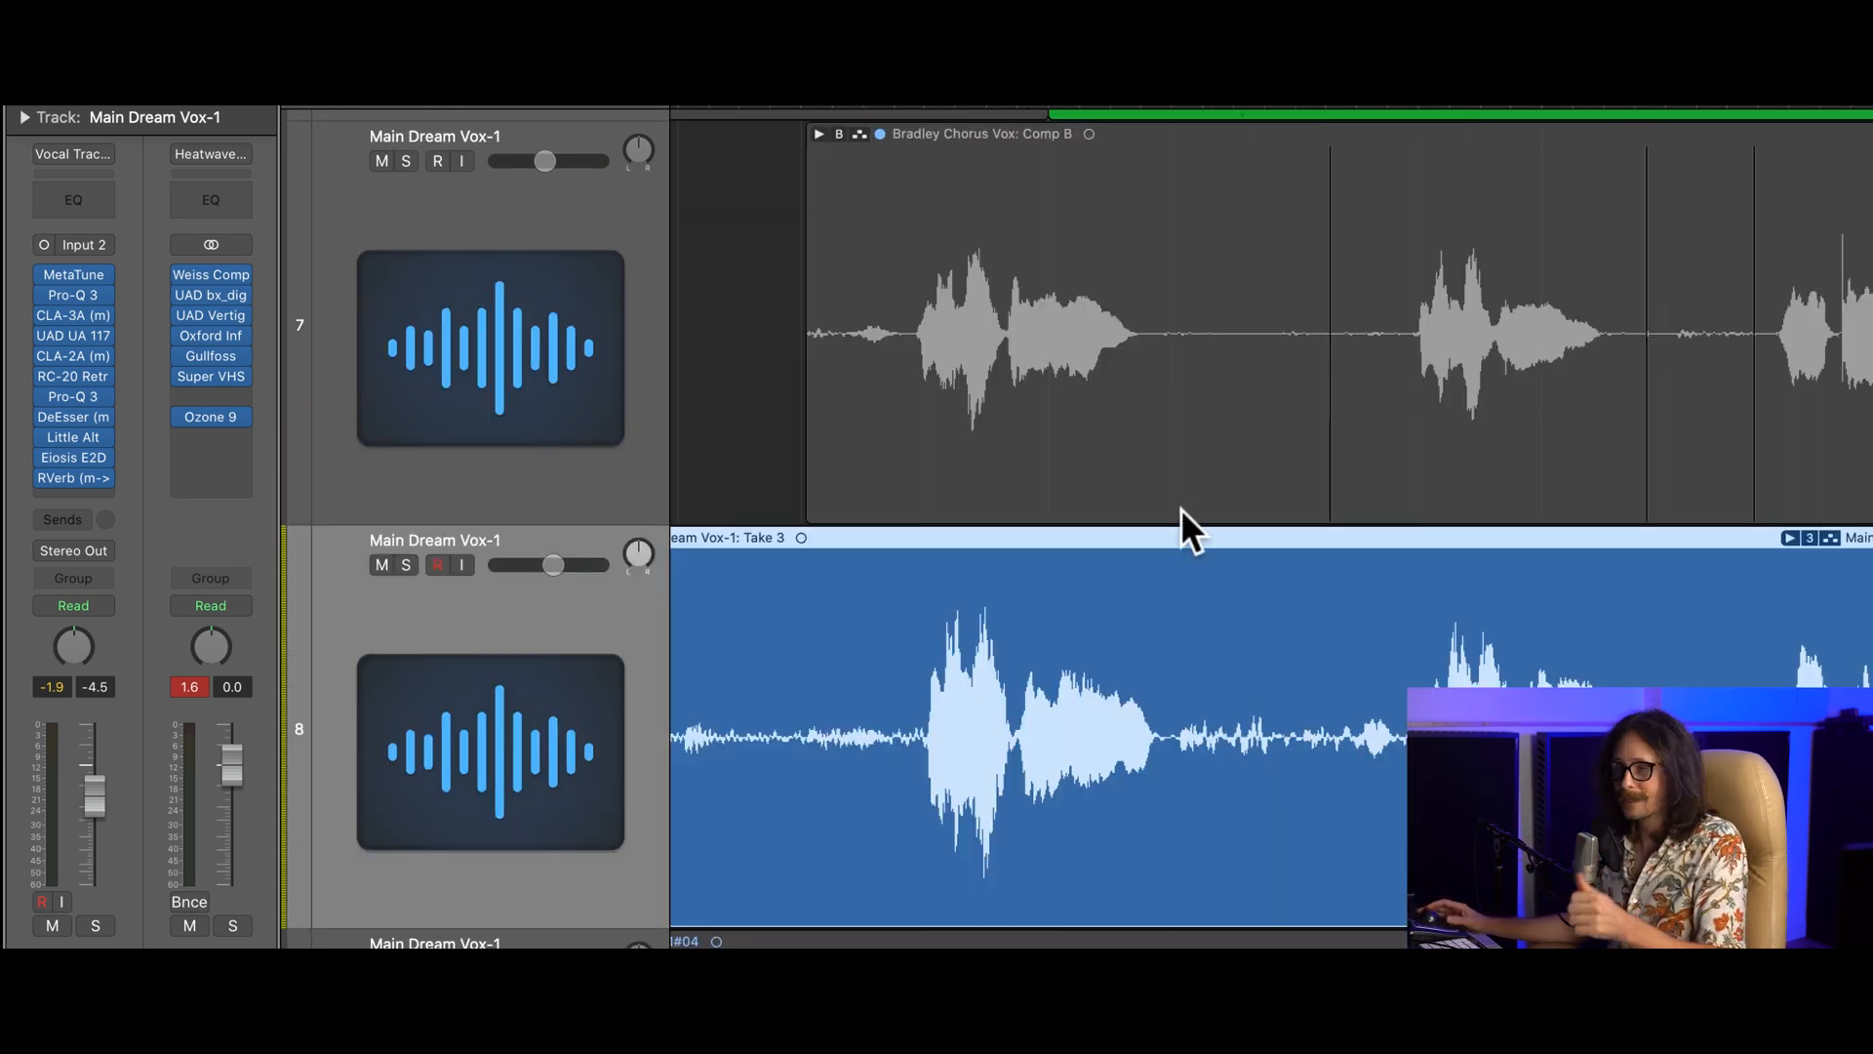
left_click_drag(845, 256, 957, 420)
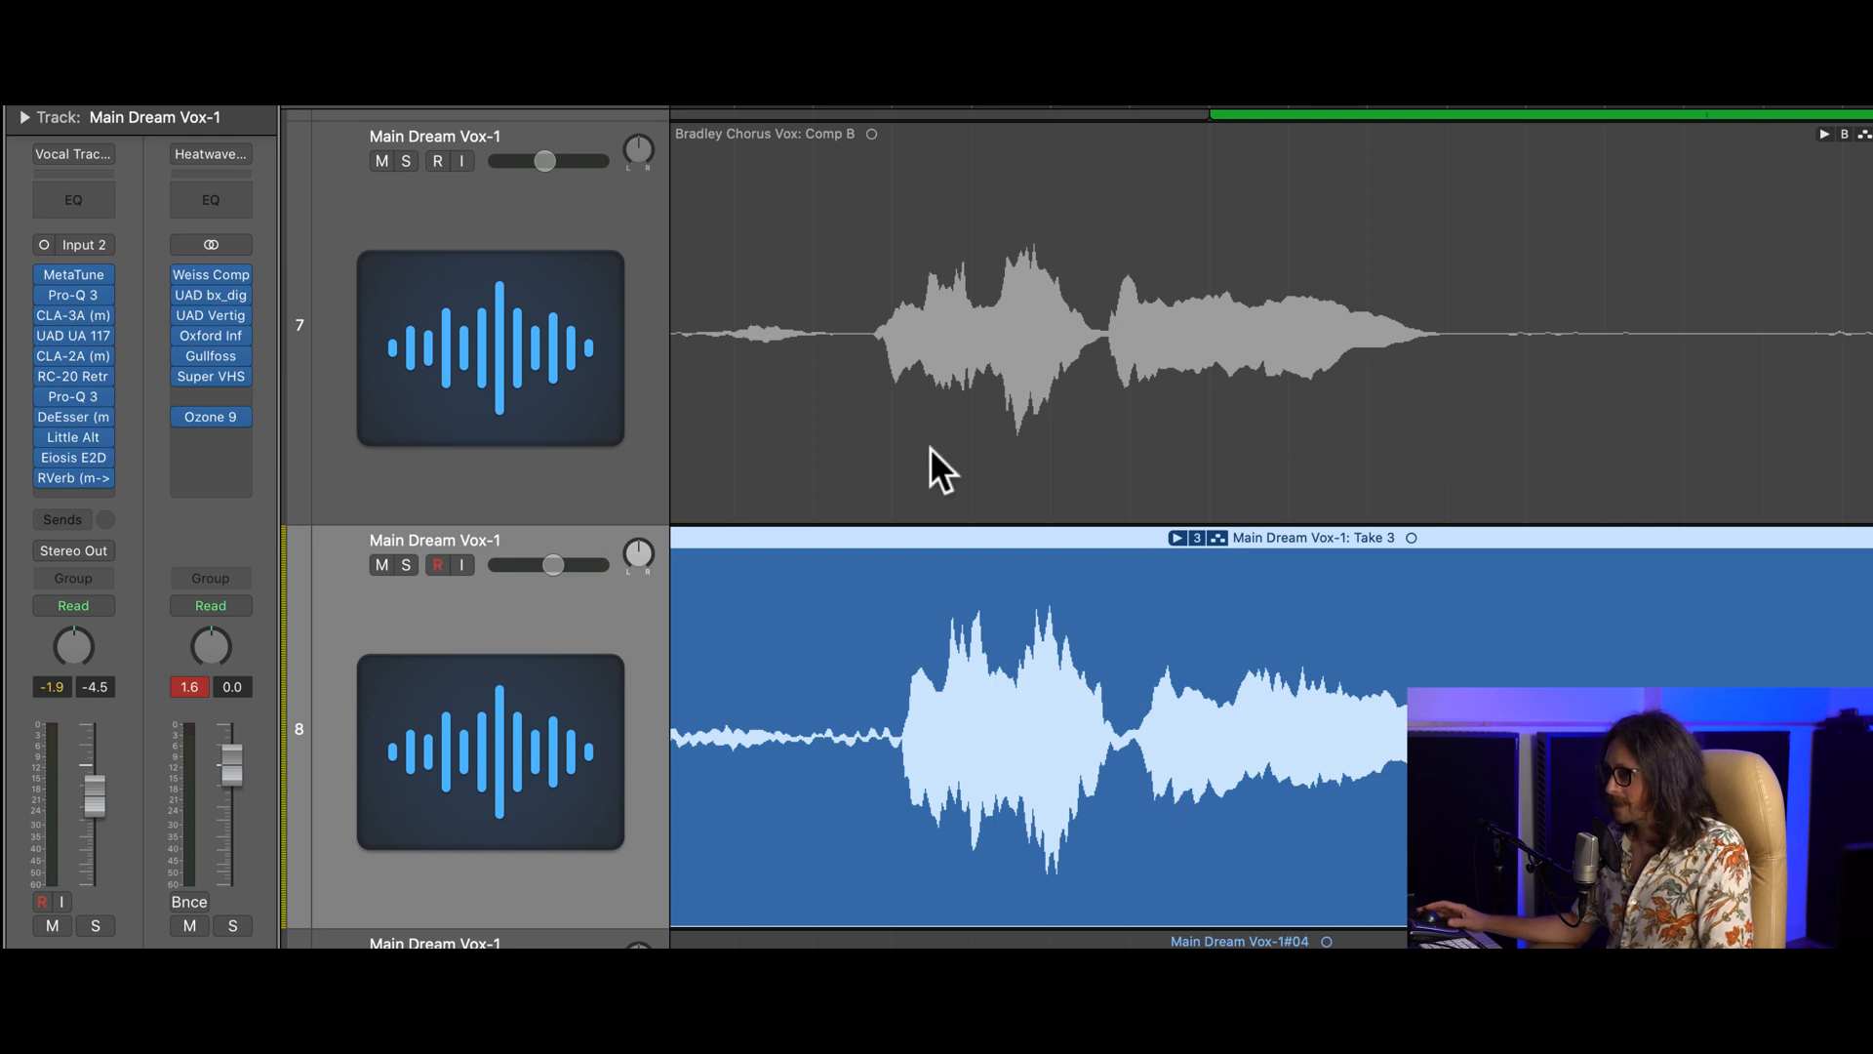
left_click(1164, 598, "ctrl+alt")
left_click(1171, 595, "ctrl+alt")
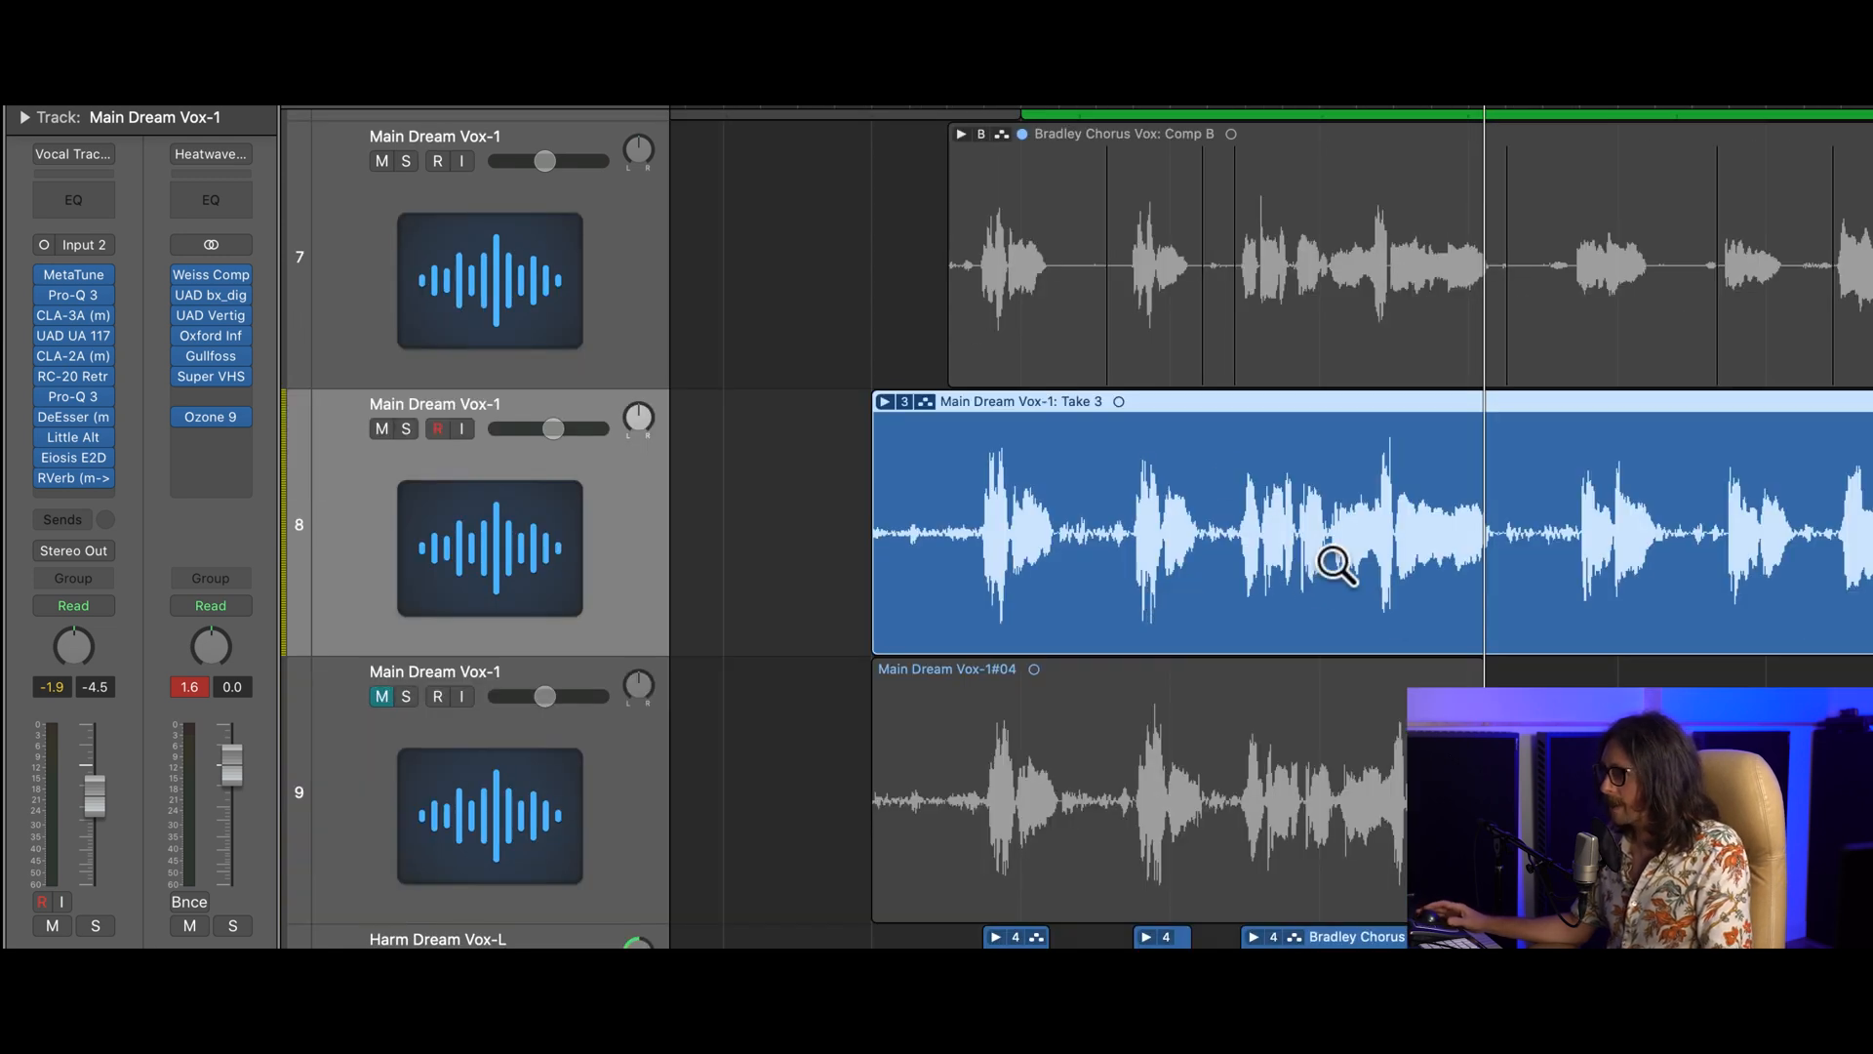
left_click_drag(922, 206, 1186, 615)
left_click_drag(911, 337, 1143, 792)
left_click_drag(1254, 807, 1235, 770)
left_click(1233, 733, "ctrl+alt")
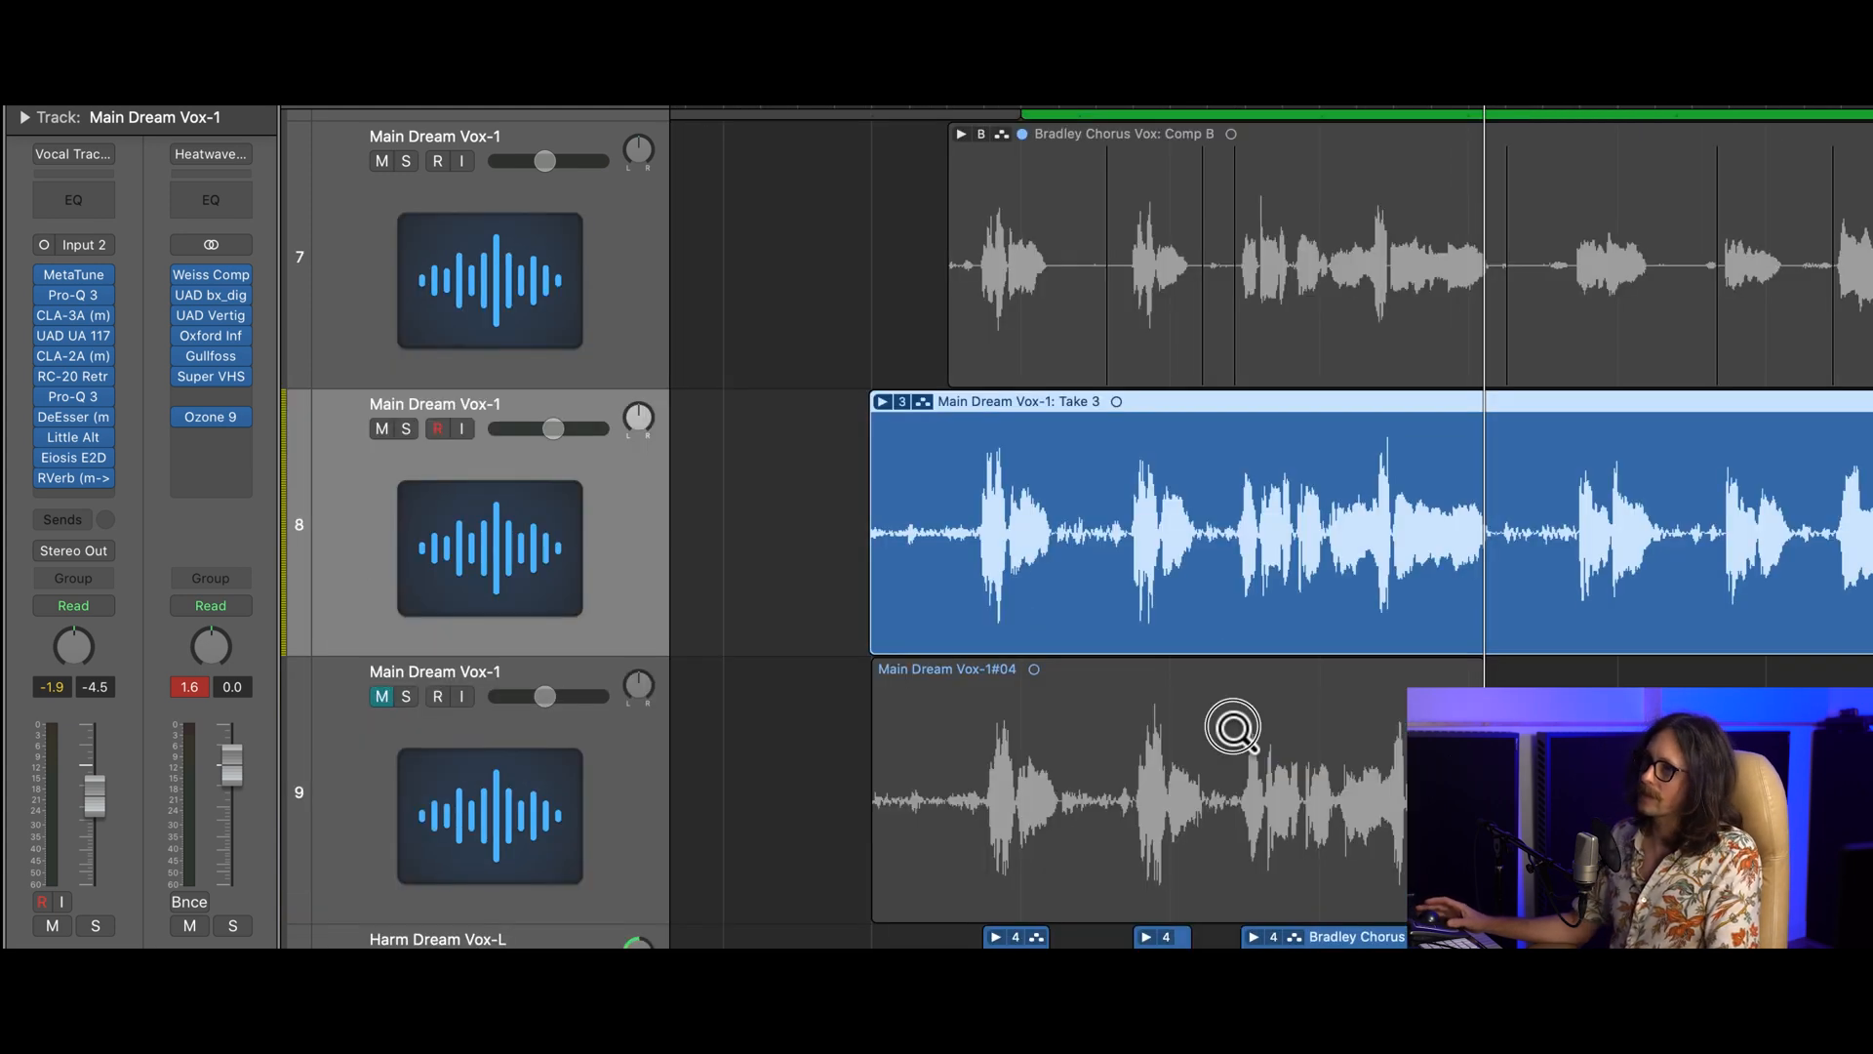
left_click(1233, 724, "ctrl+alt")
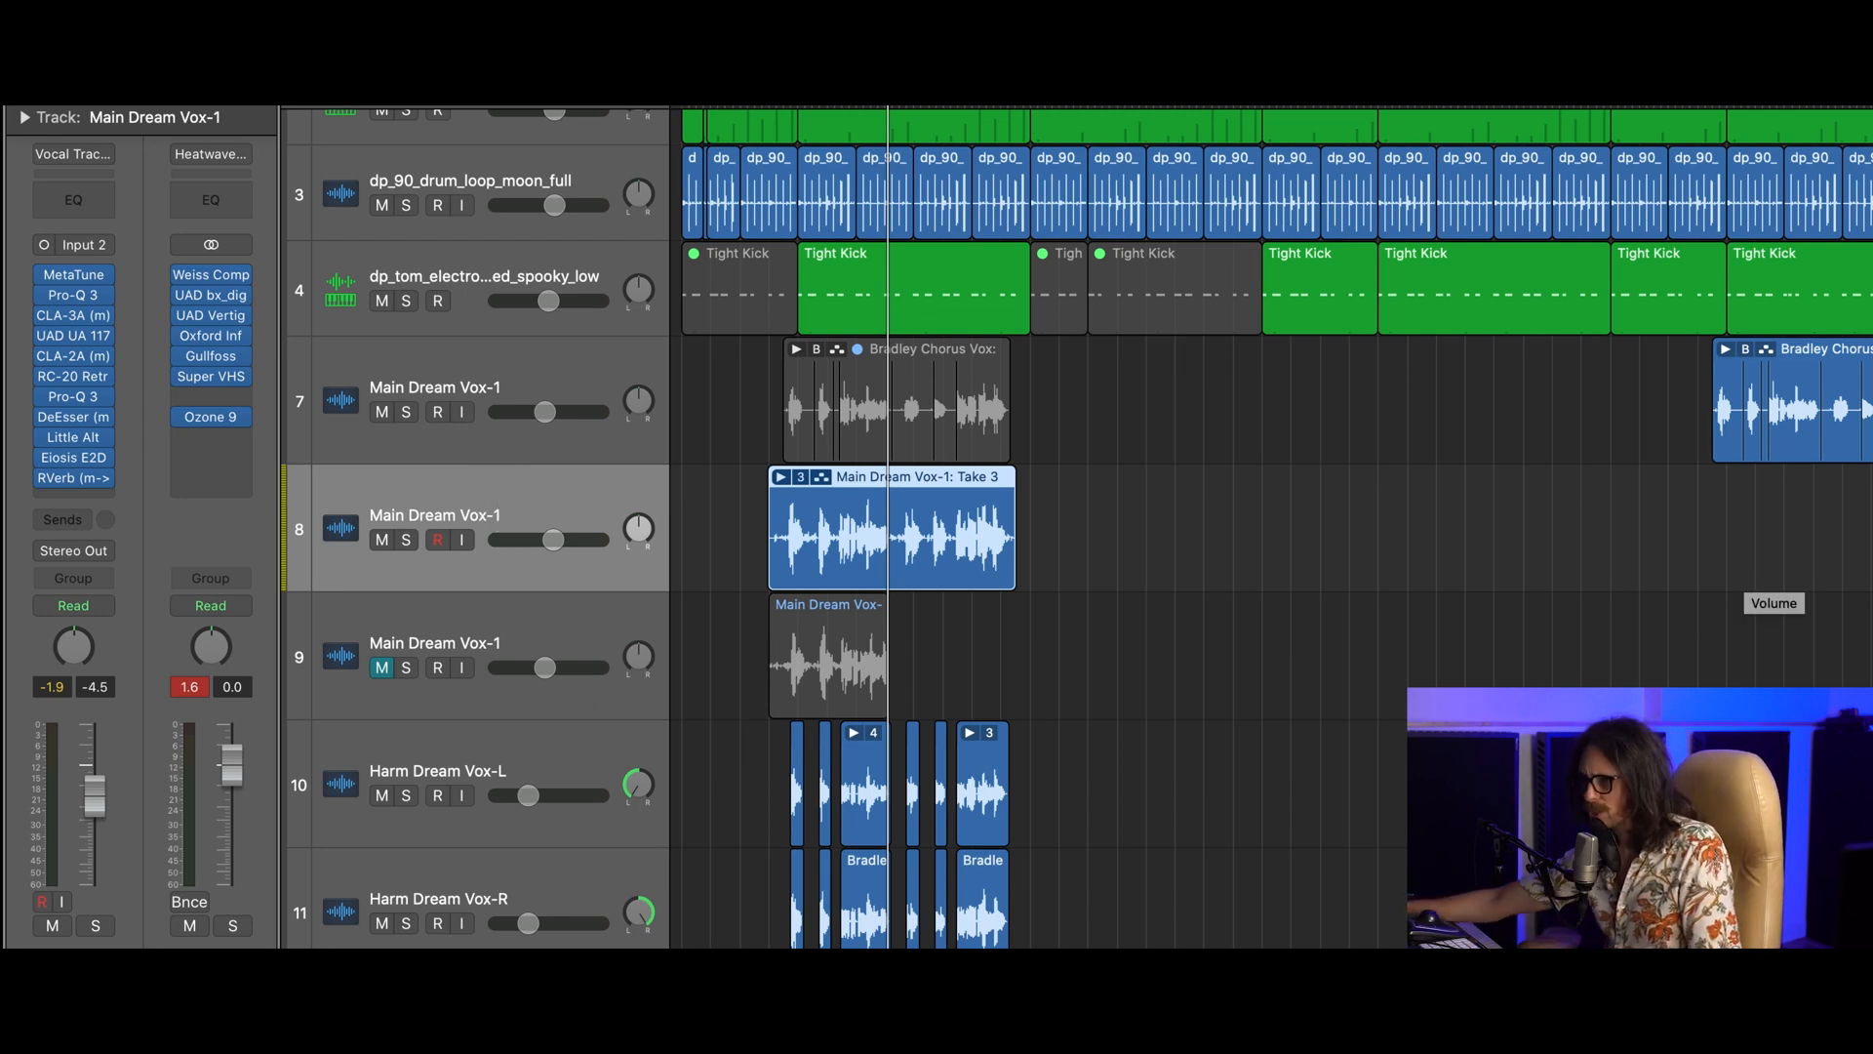
- Play back the MetaTune take on track 8 and open that track's MetaTune plug-in window over the arrangement
key("space")
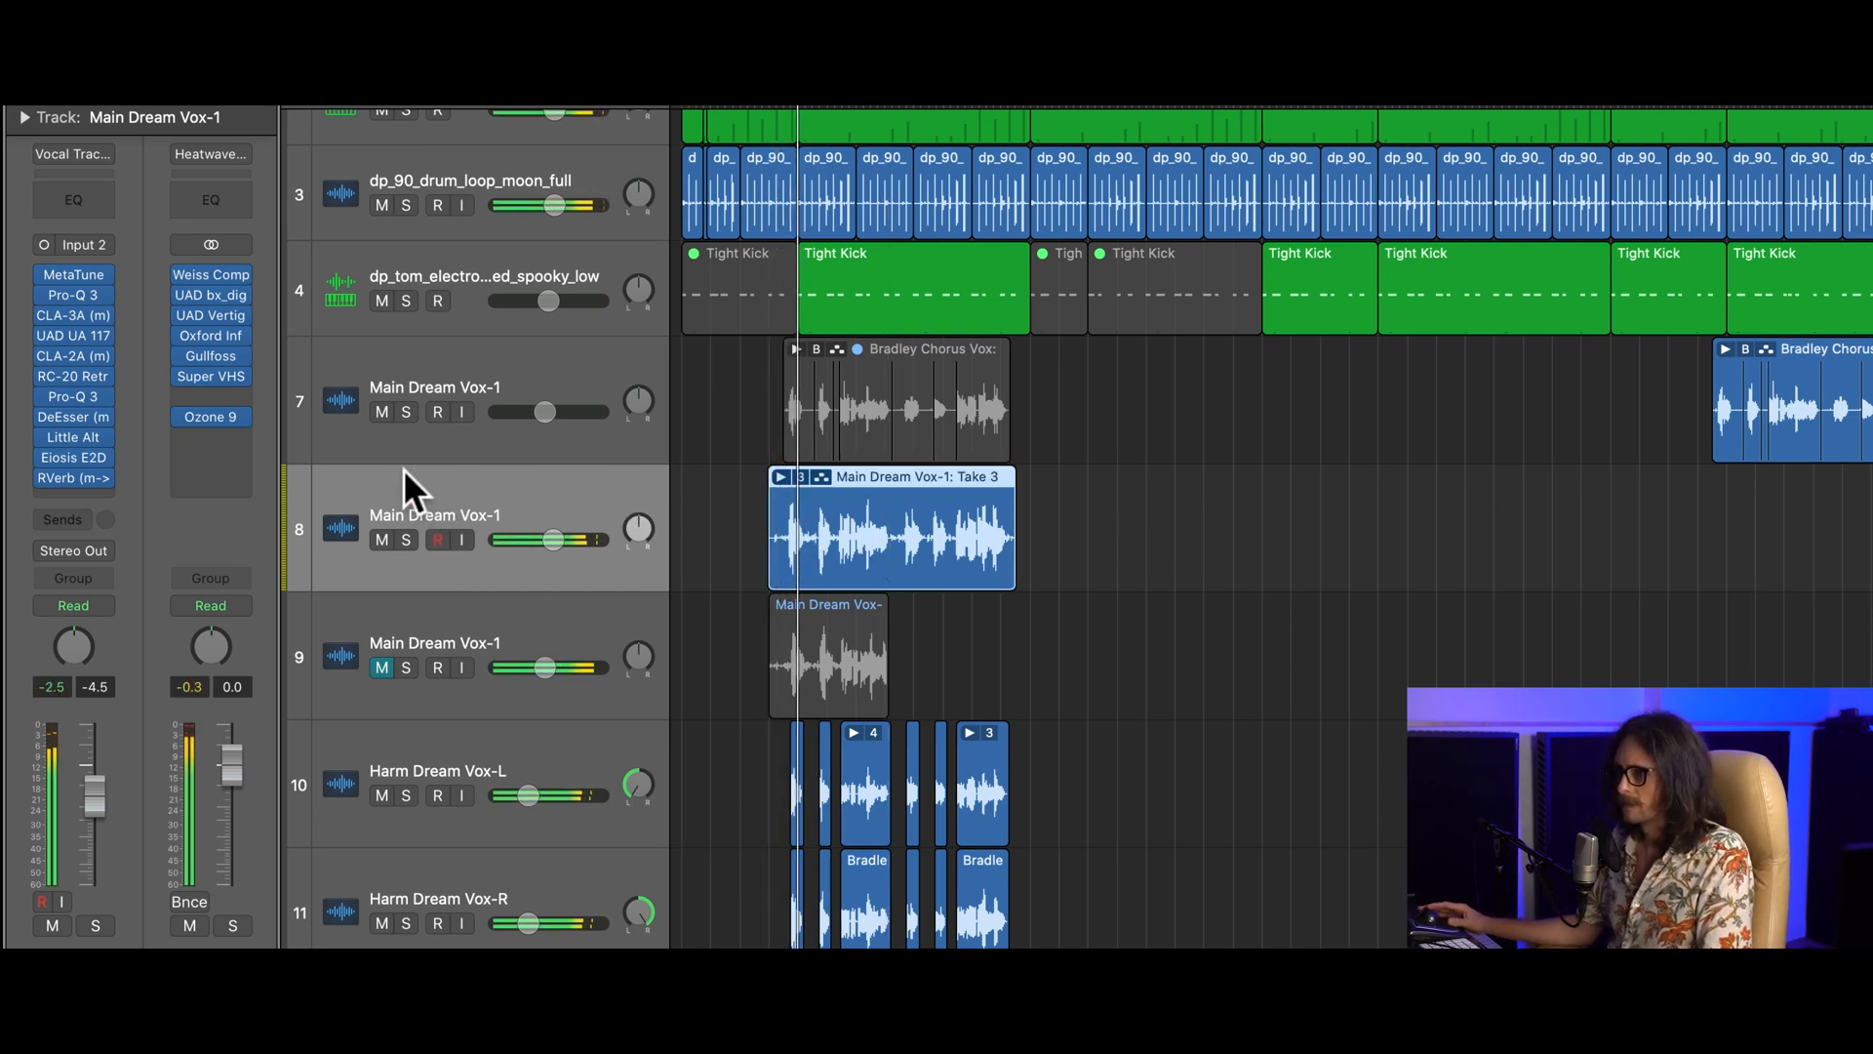
left_click_drag(790, 491, 1121, 641)
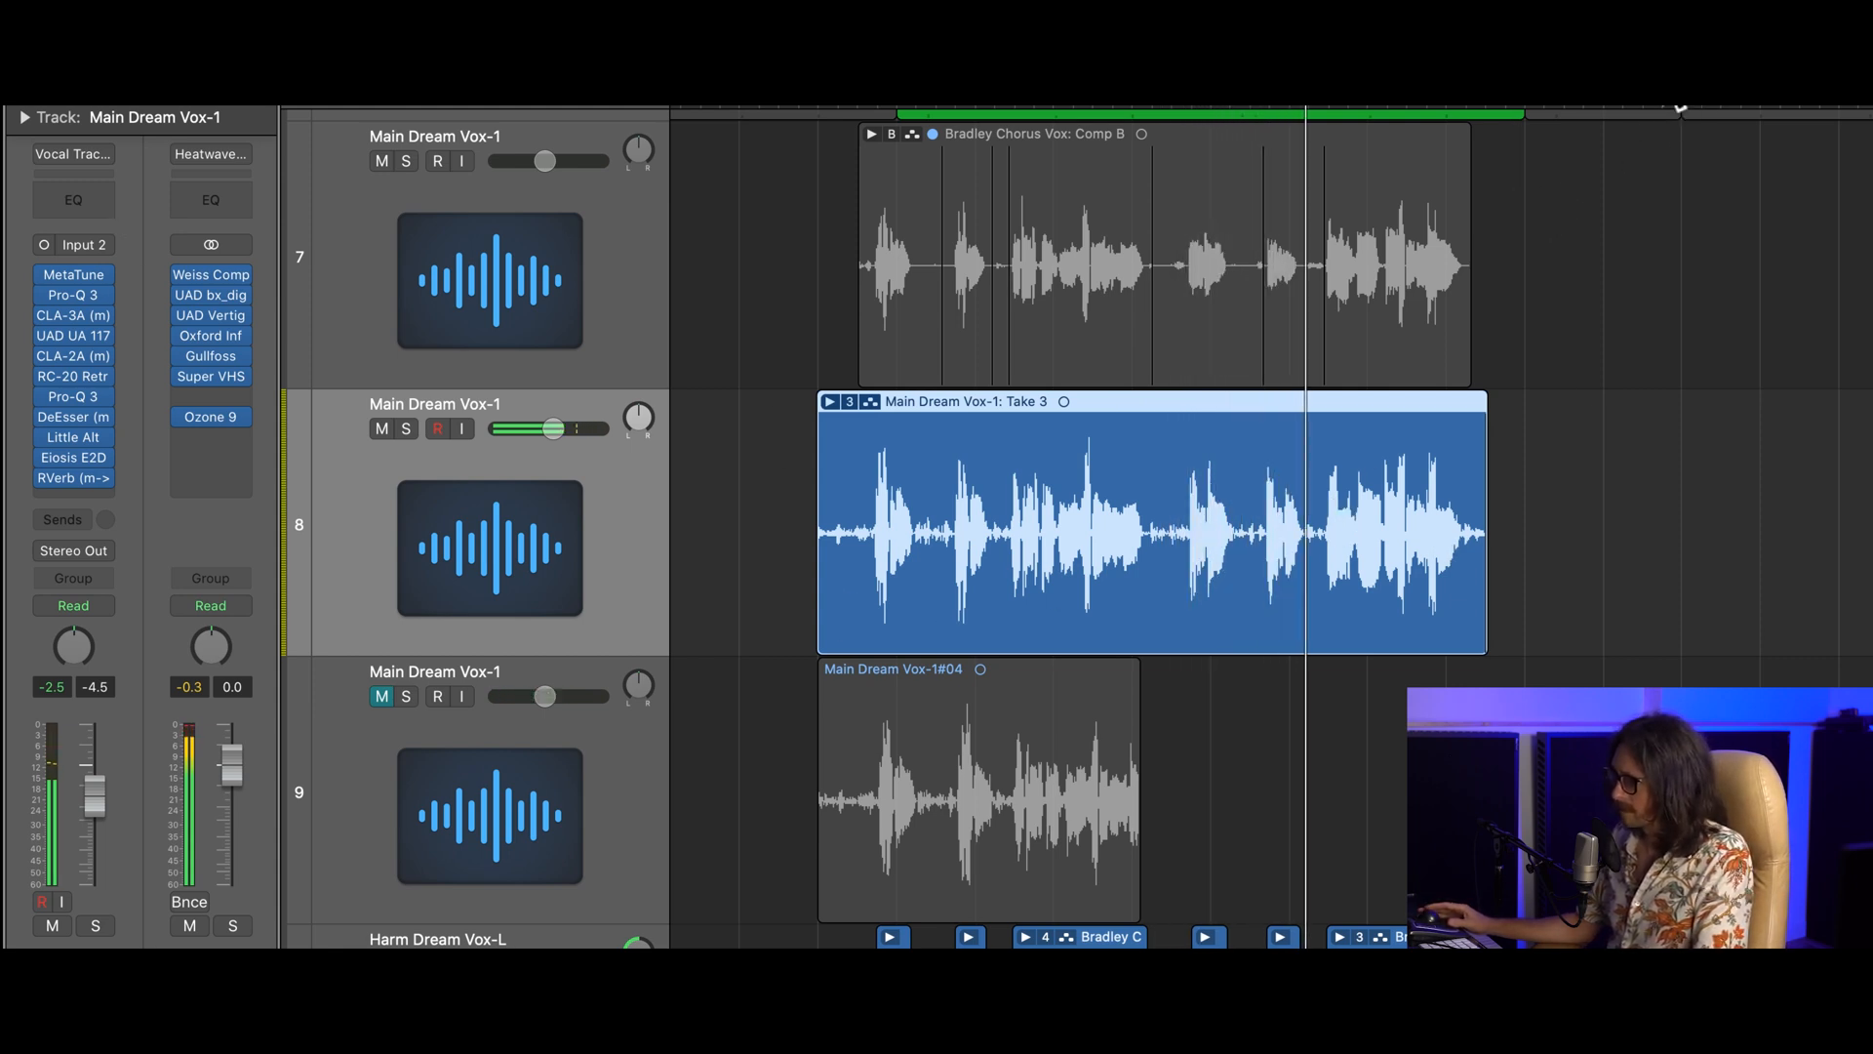
mouse_move(104, 266)
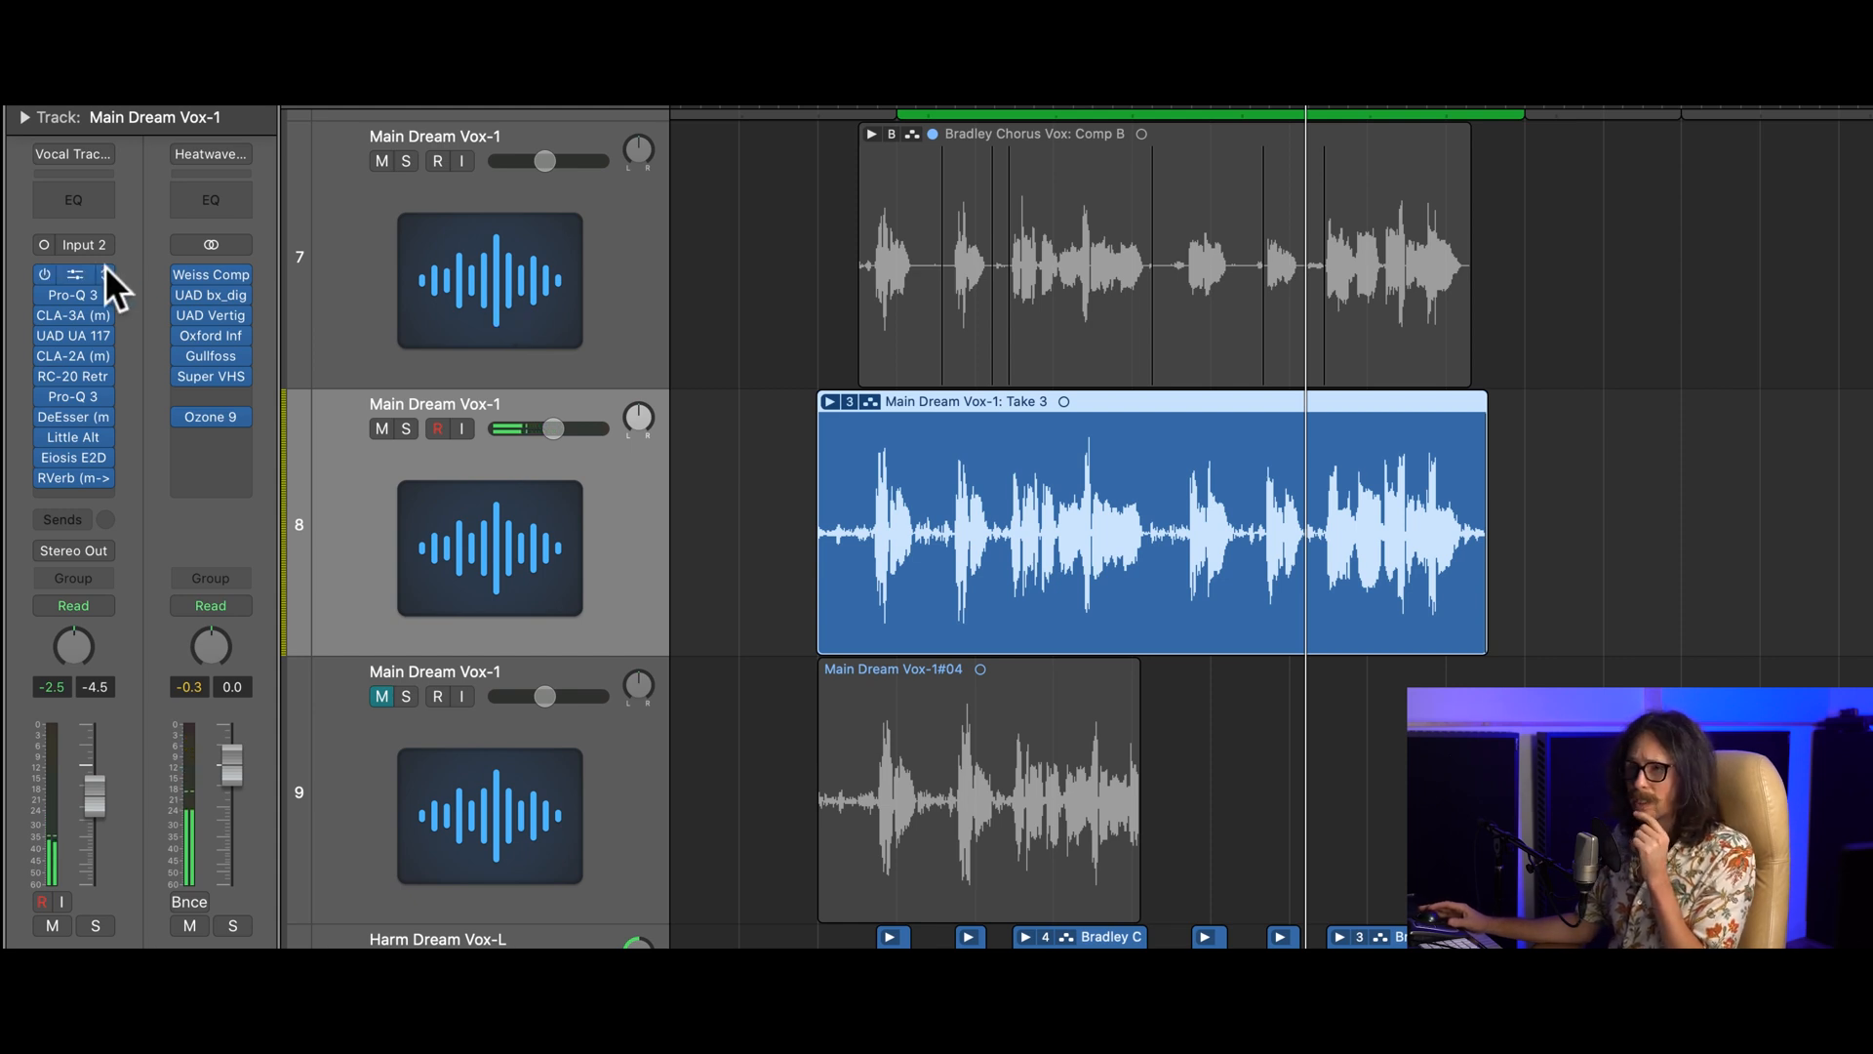
left_click(75, 278)
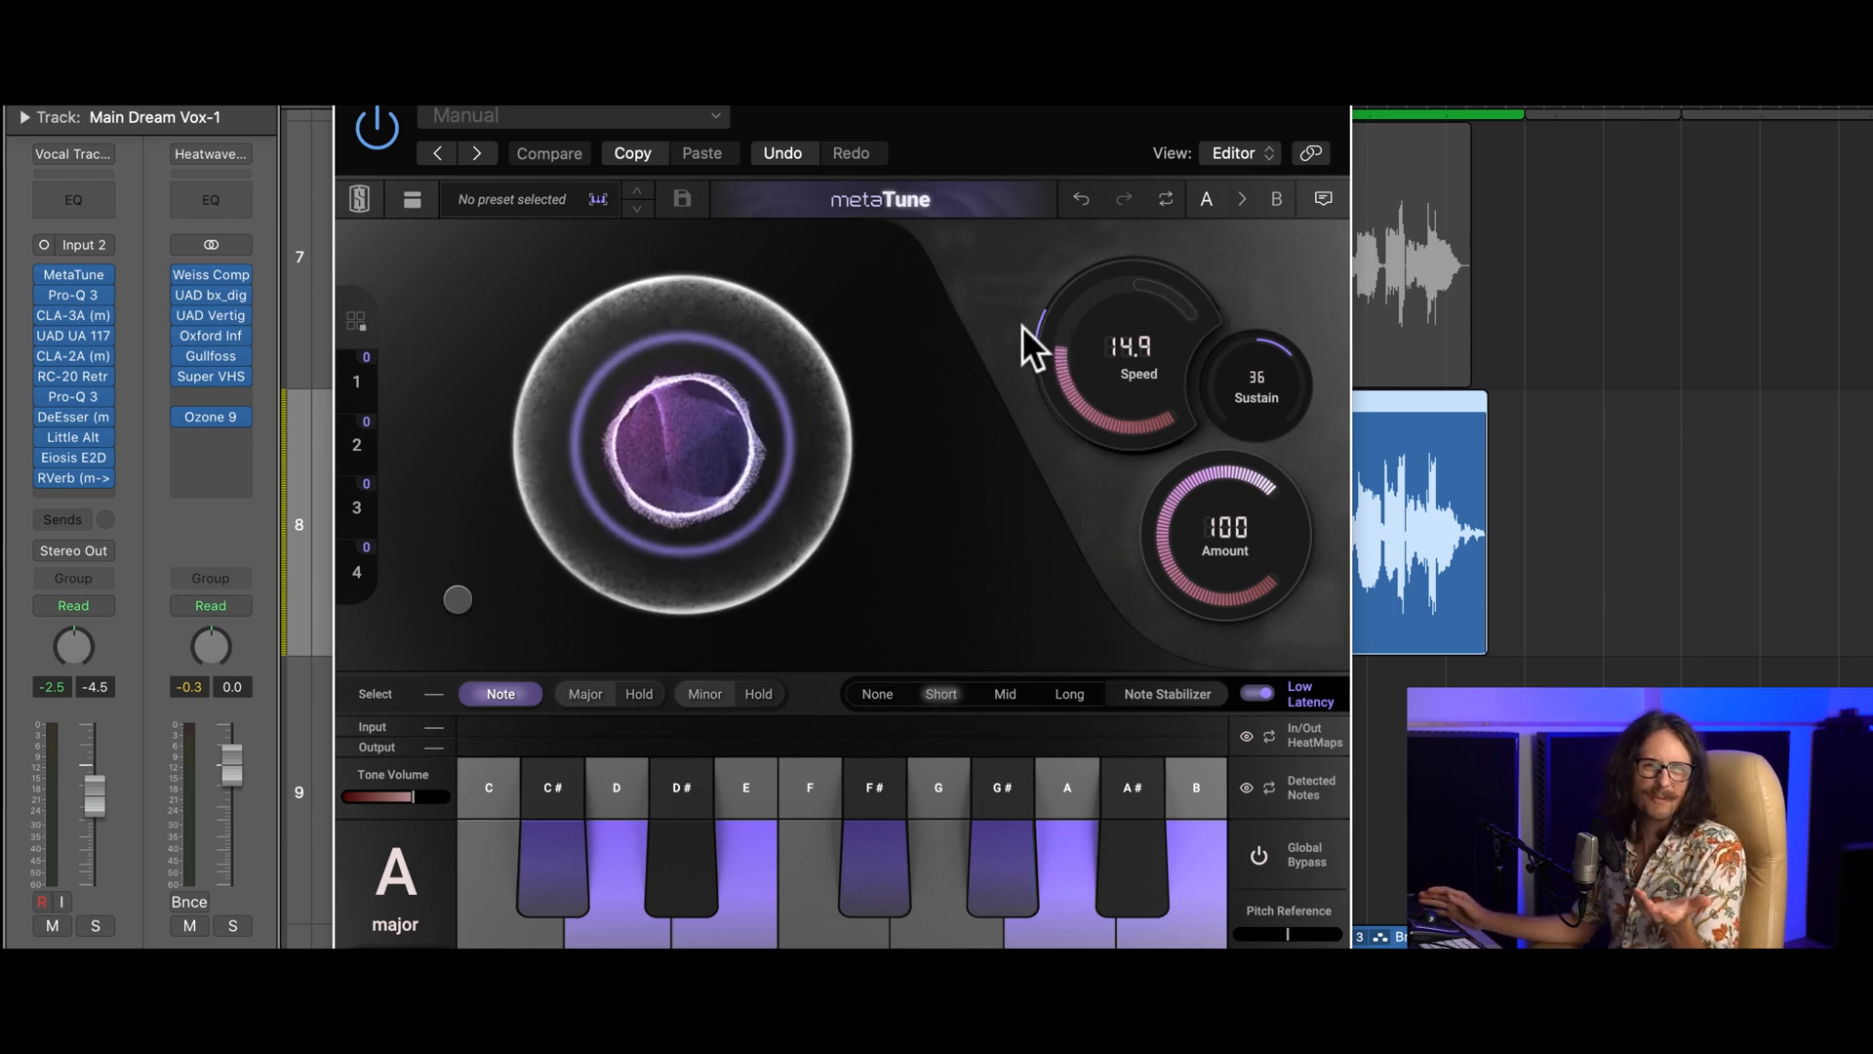
left_click_drag(889, 96, 511, 62)
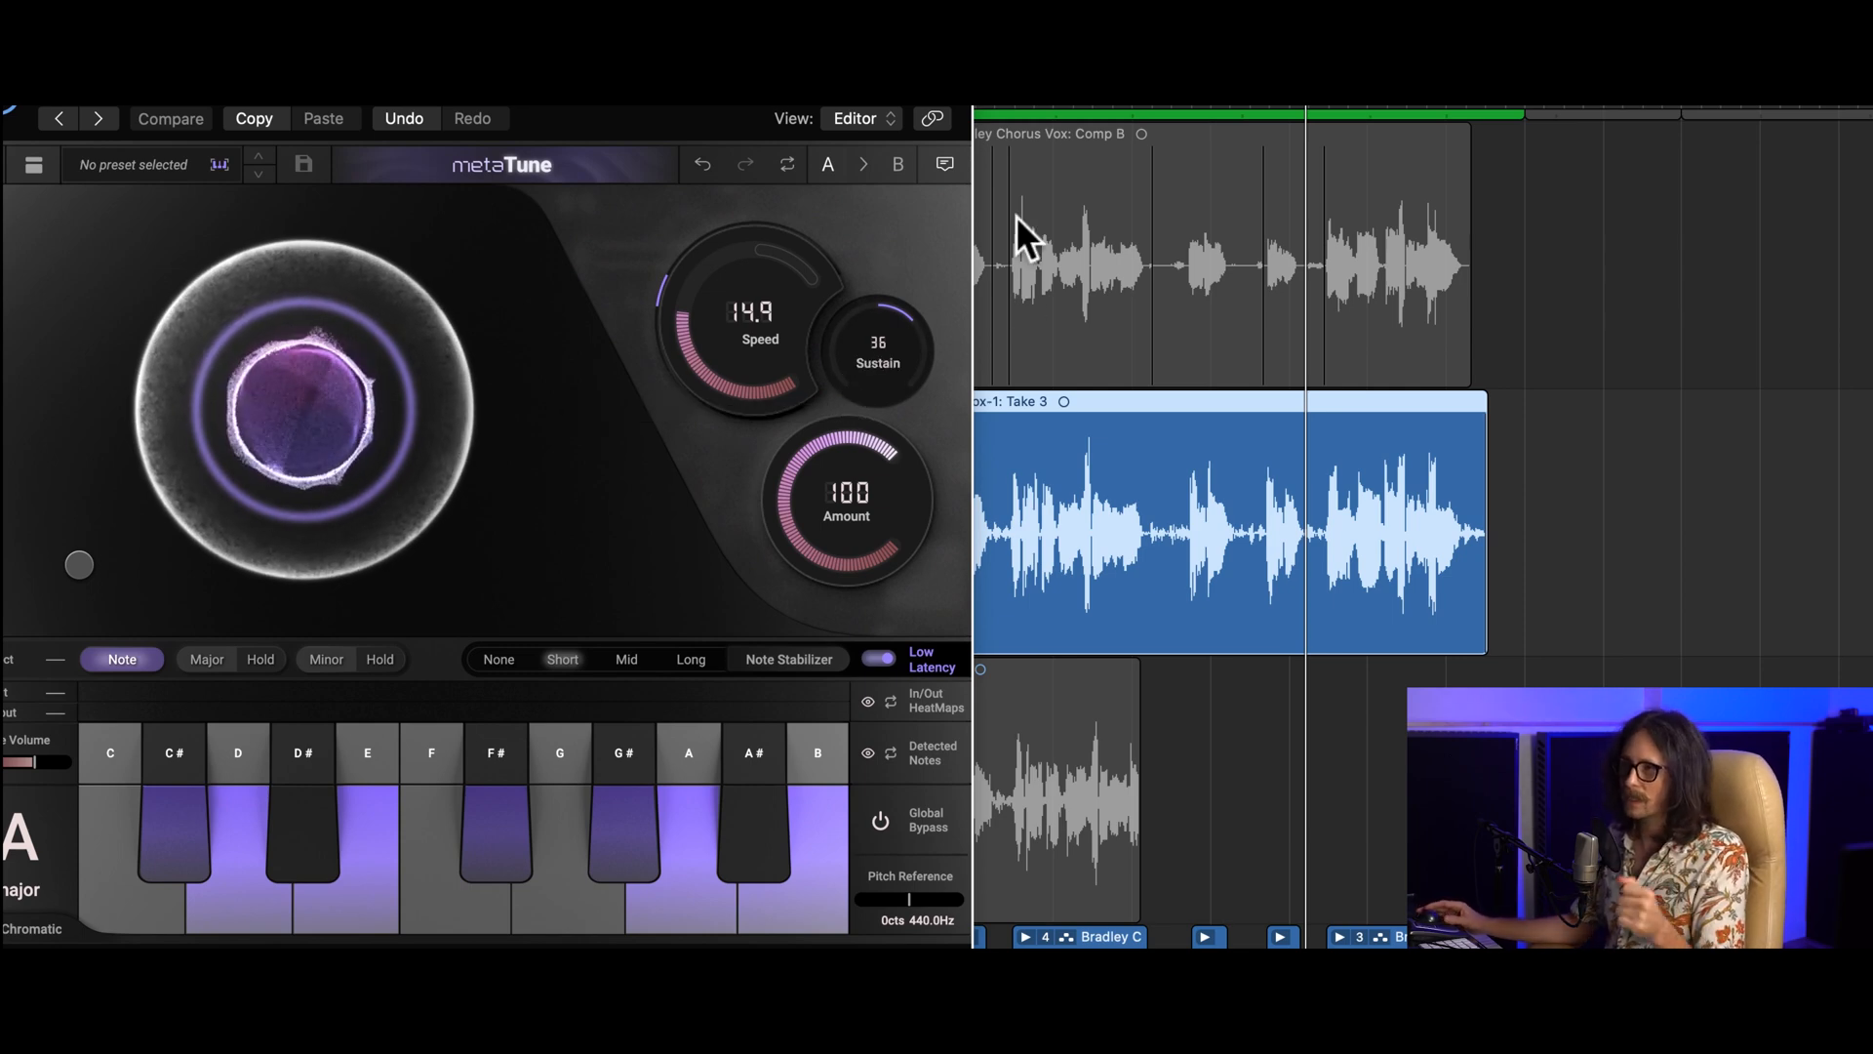
left_click_drag(510, 63, 1030, 230)
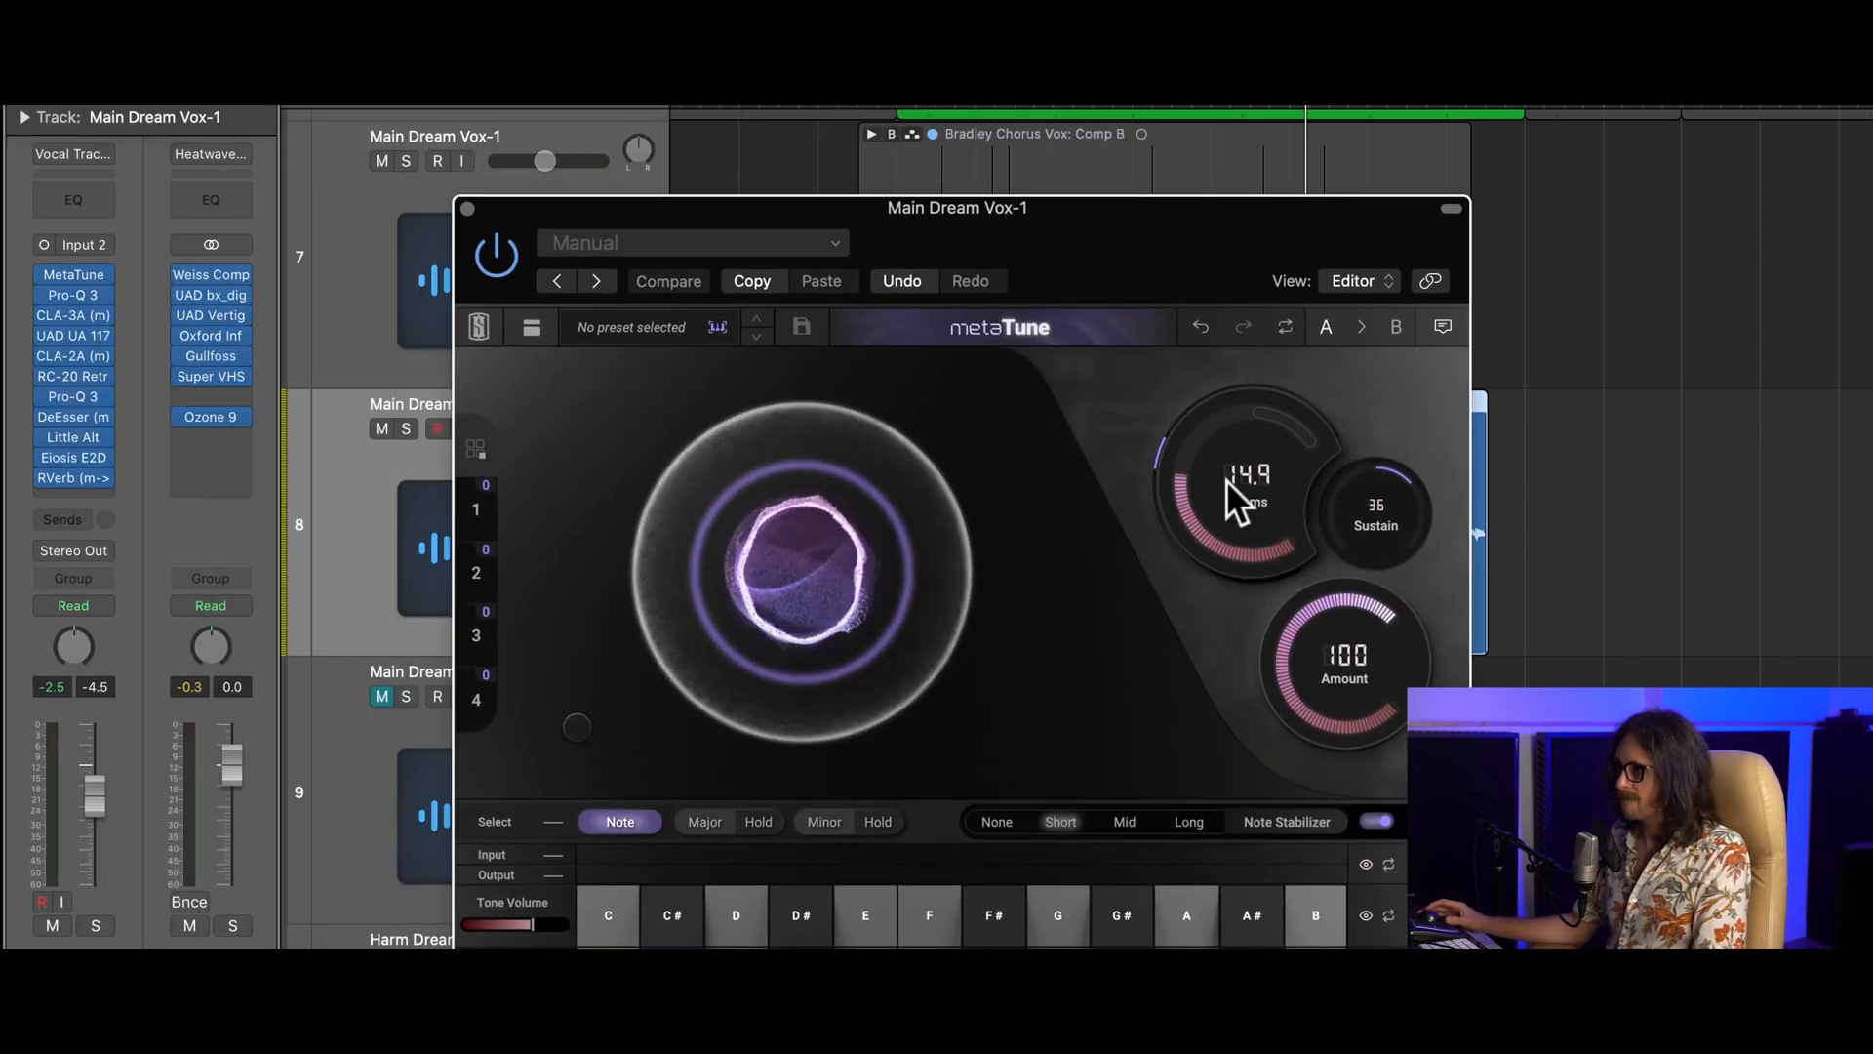
- Set MetaTune's Speed to 4.8 and Sustain to 47 while auditioning the take from its start
left_click_drag(1204, 477, 1205, 405)
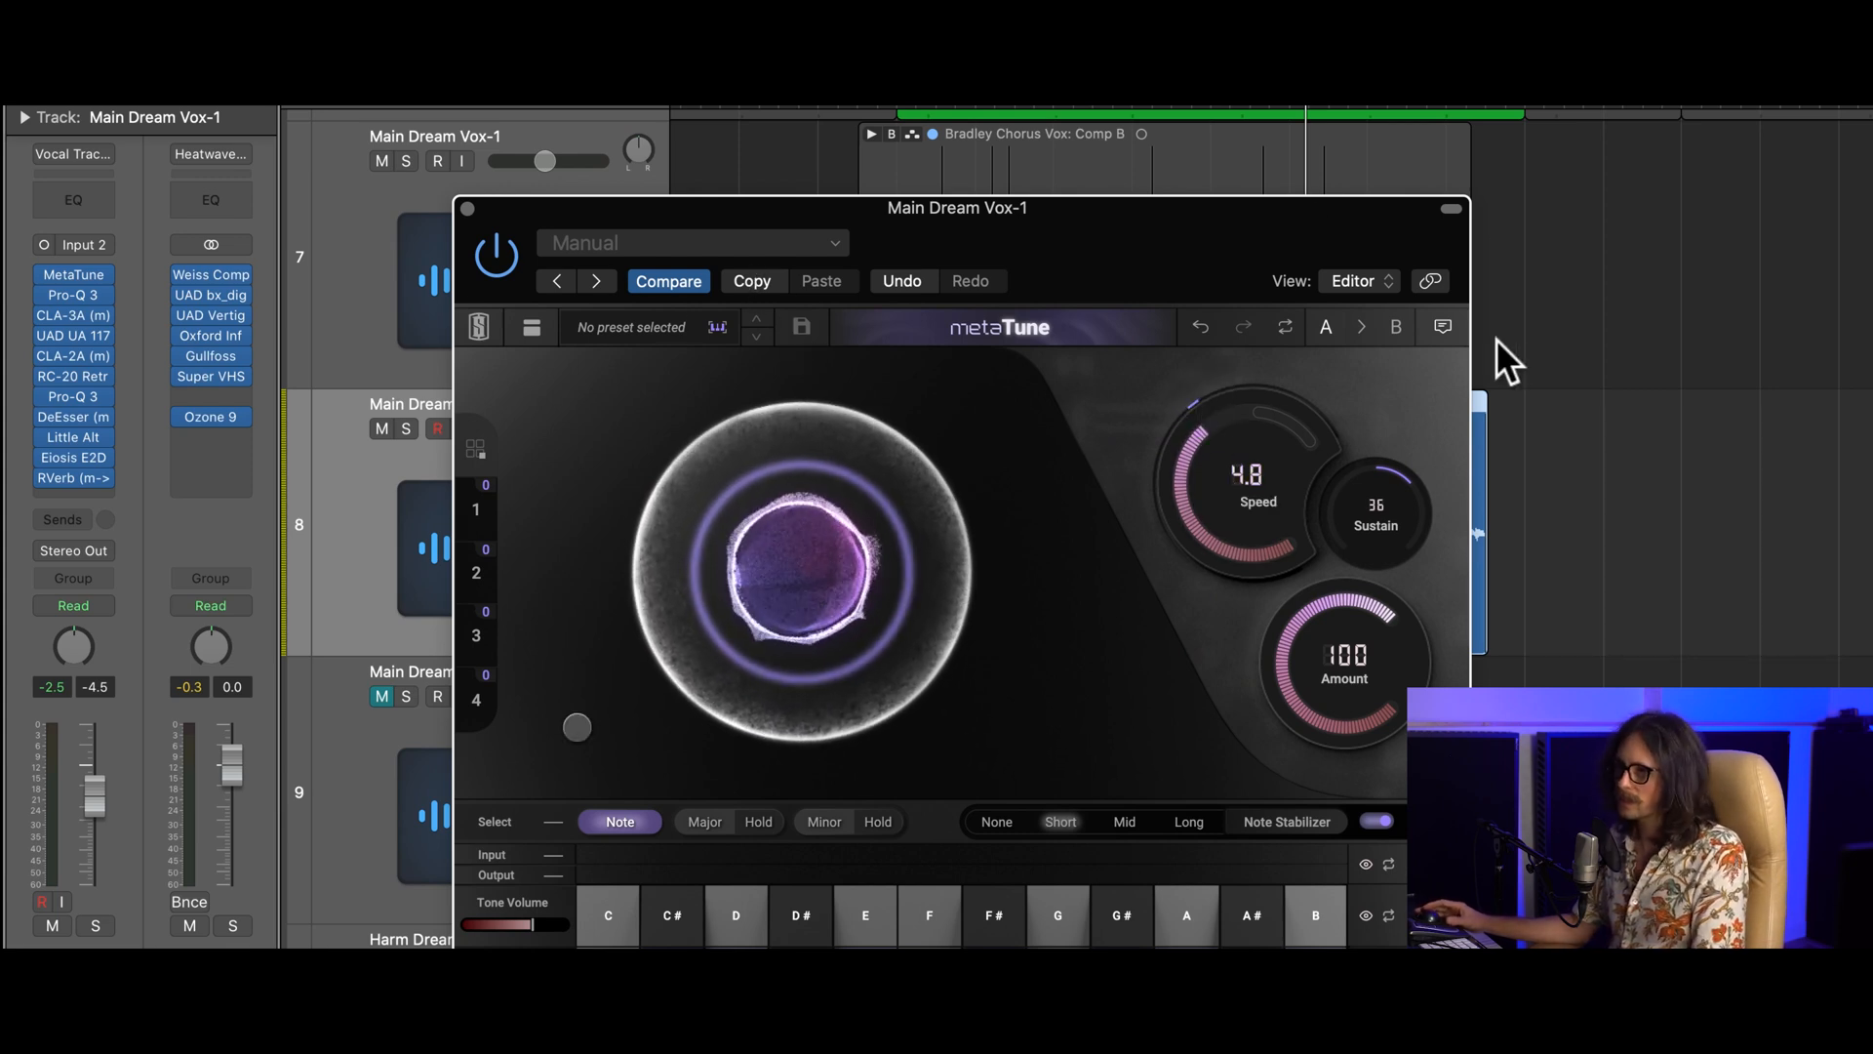
left_click(1610, 97)
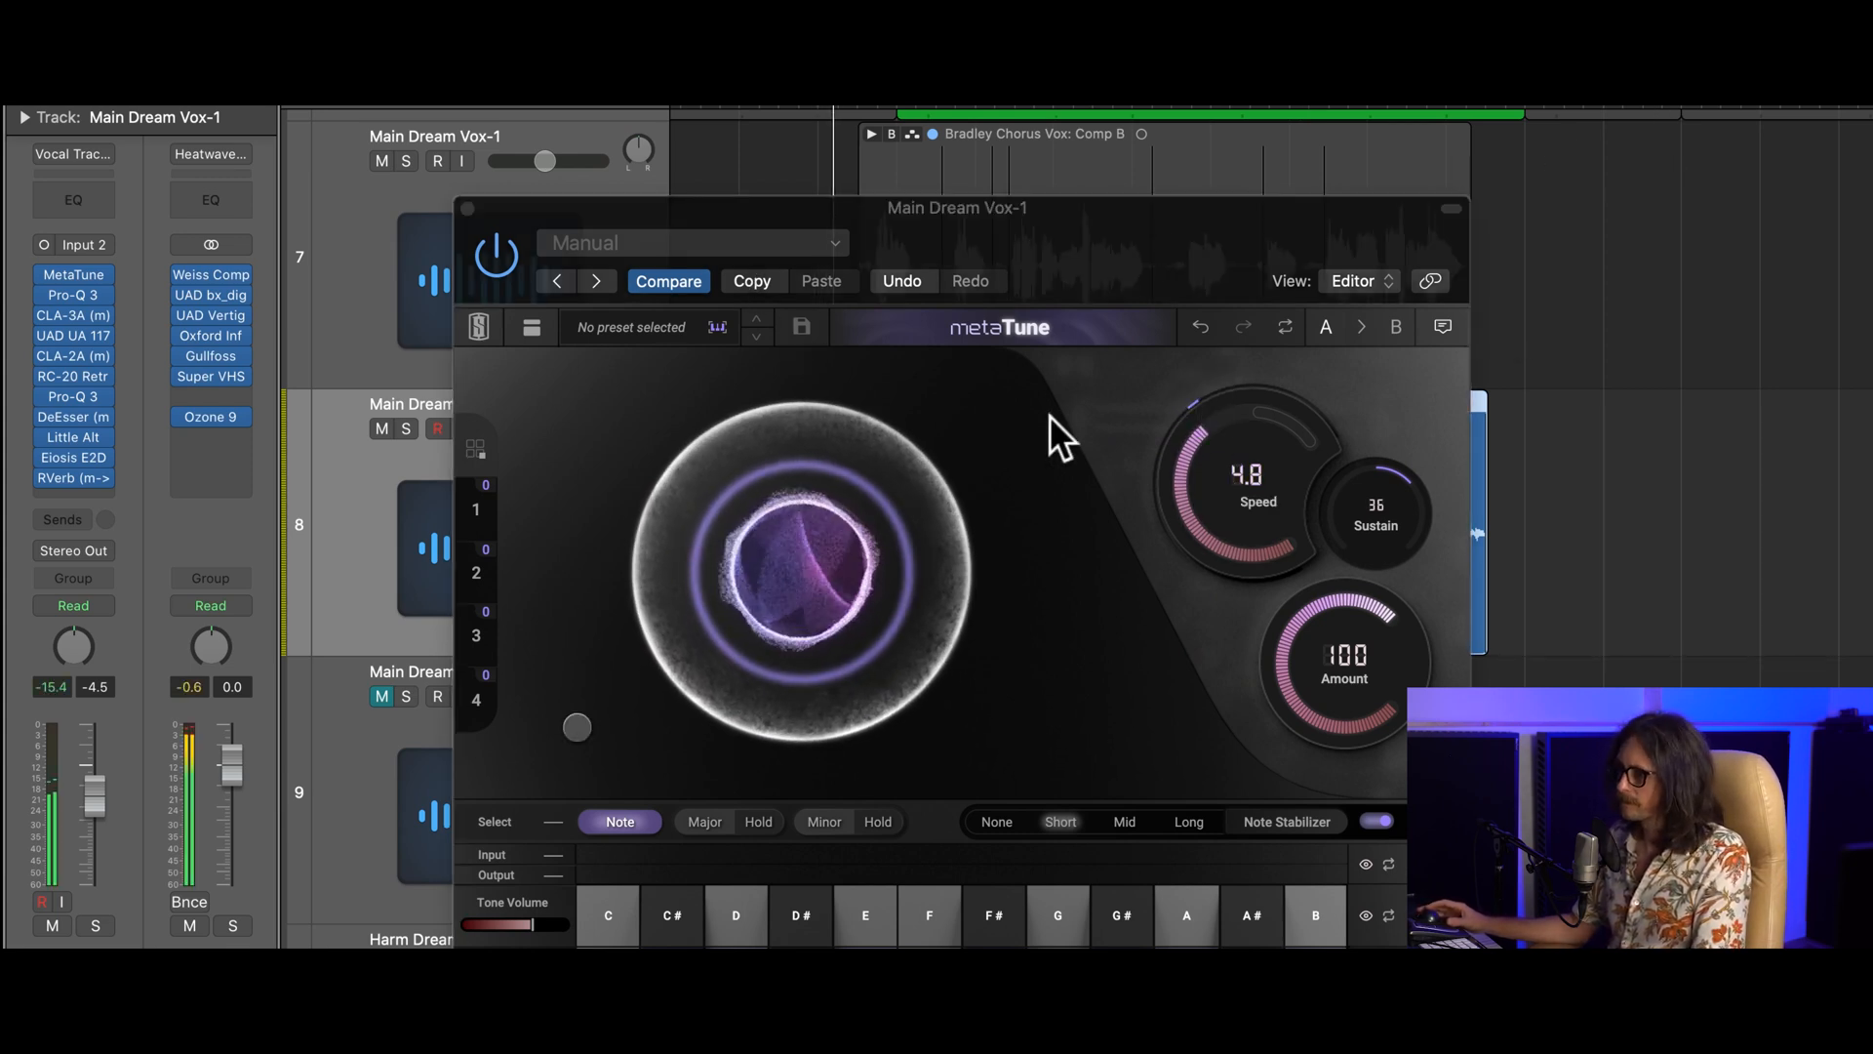
left_click_drag(1085, 223, 1022, 107)
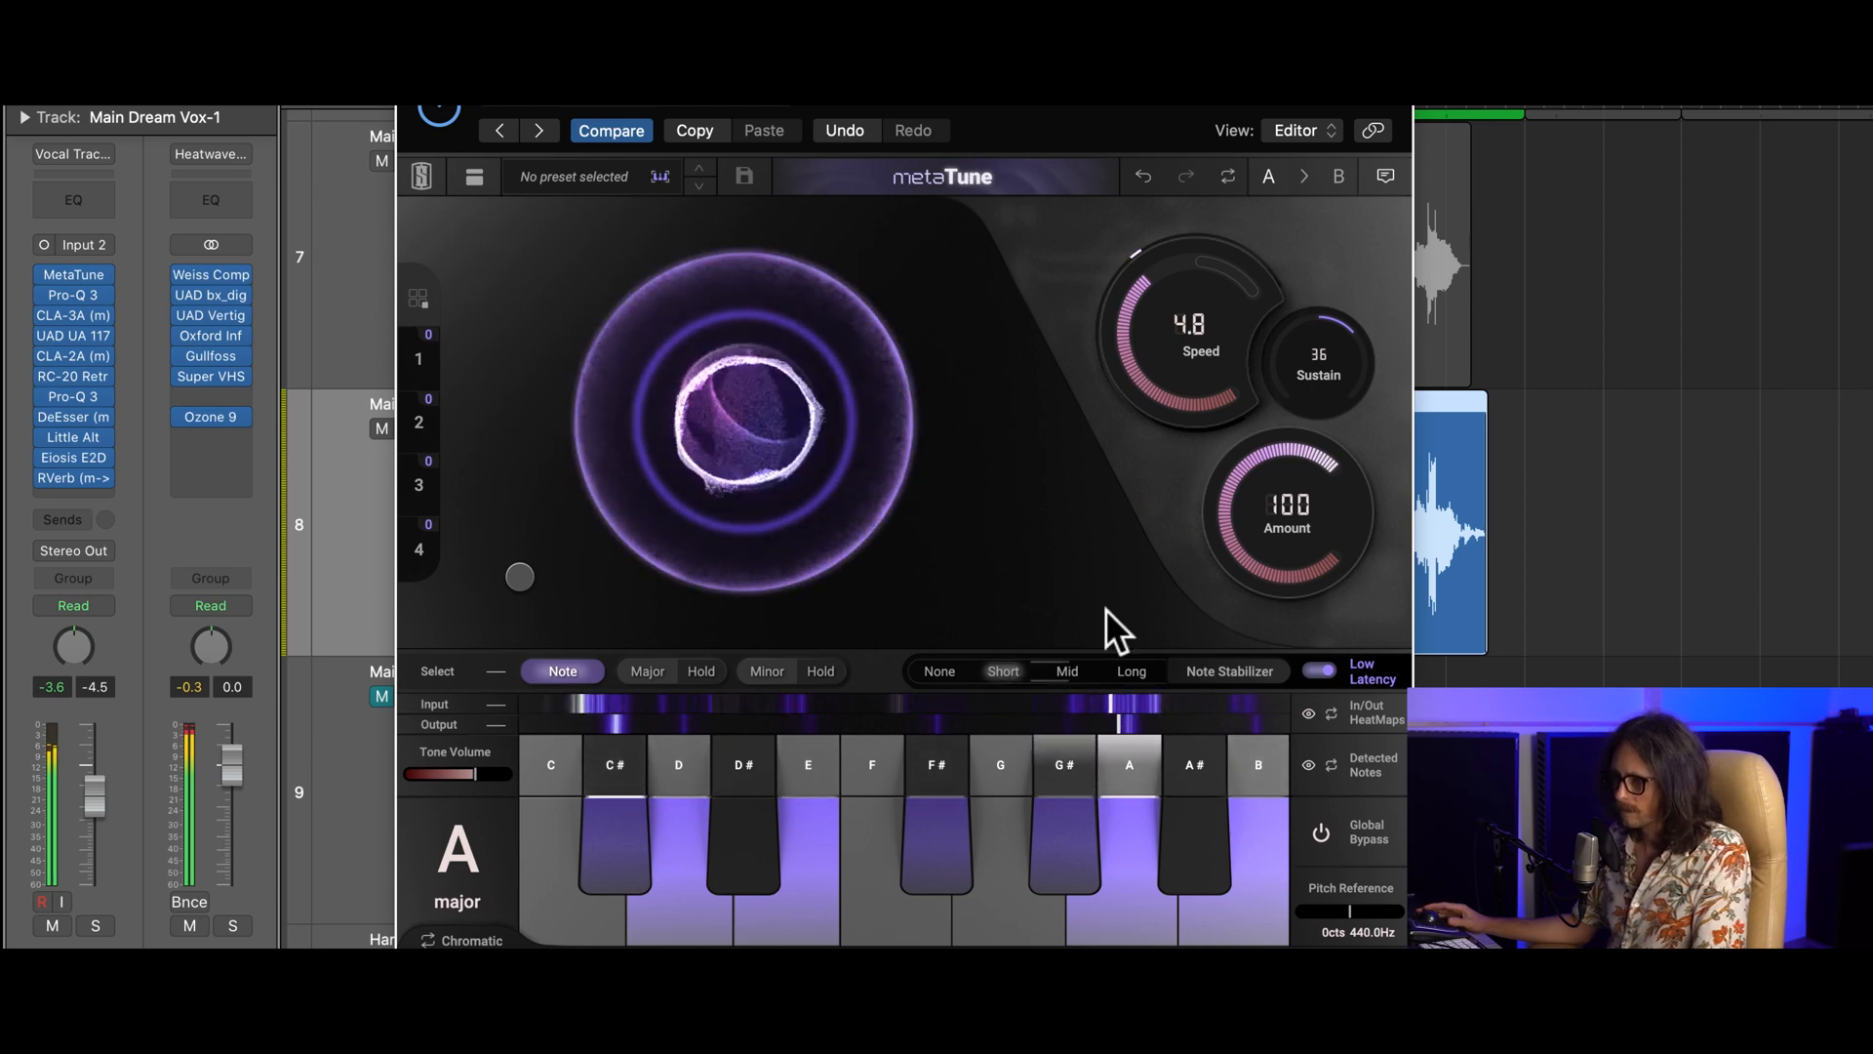
left_click_drag(1315, 349, 1323, 310)
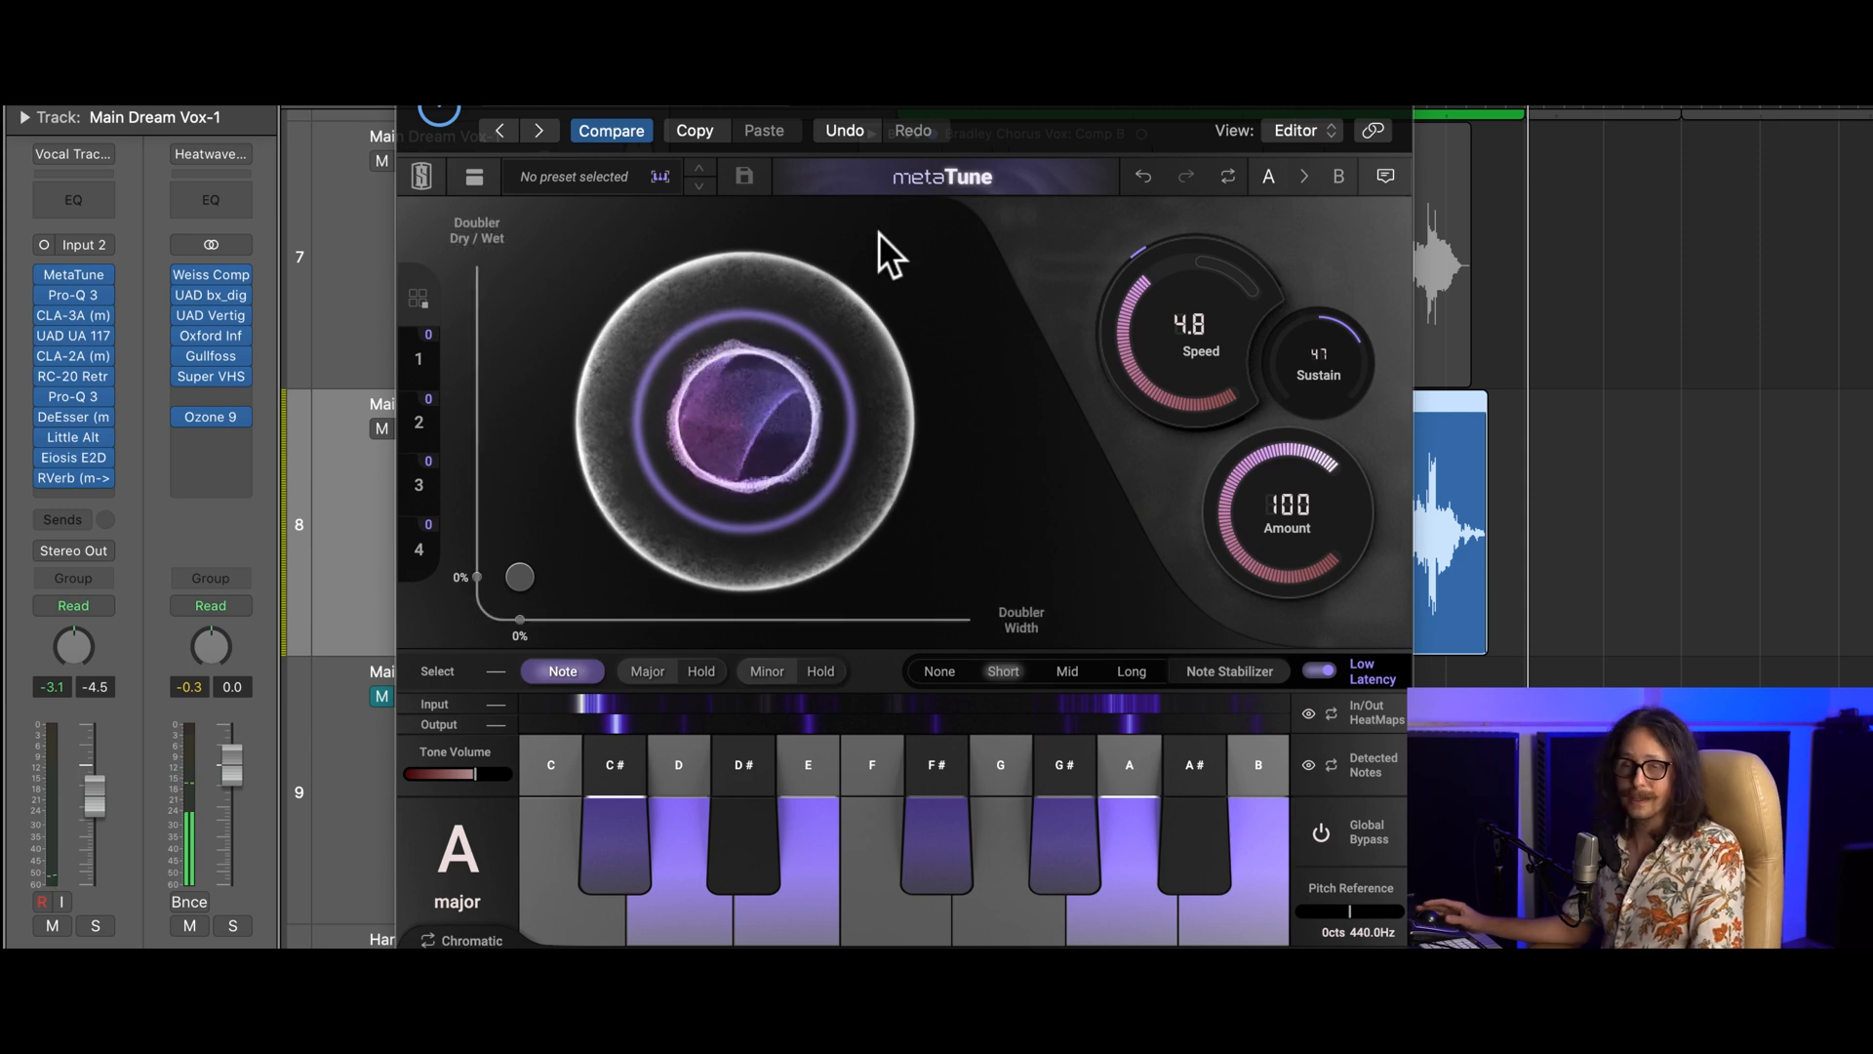
- Lower MetaTune's Speed to -1.7, play the take again, and move the plug-in window clear of the vocal tracks' headers
left_click_drag(938, 118, 1078, 349)
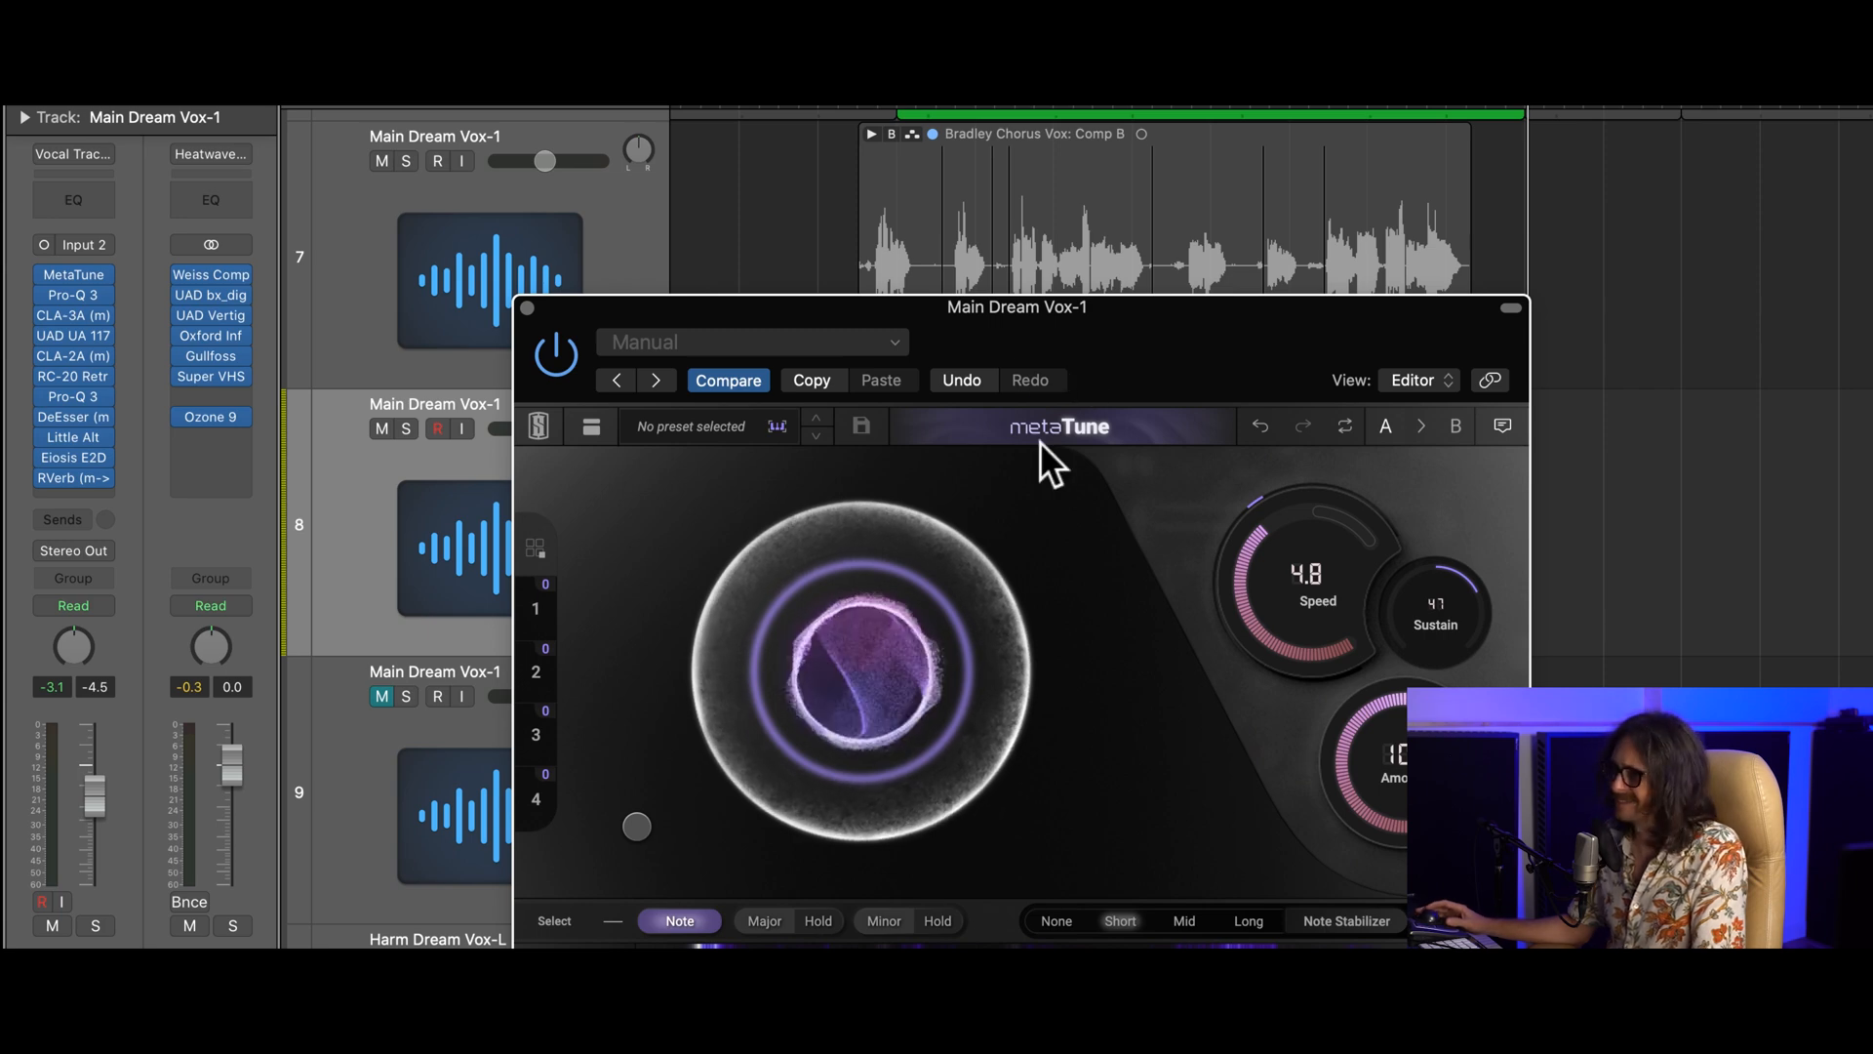
left_click_drag(1159, 336, 1045, 180)
left_click_drag(1188, 502, 1176, 312)
left_click_drag(1218, 109, 1215, 380)
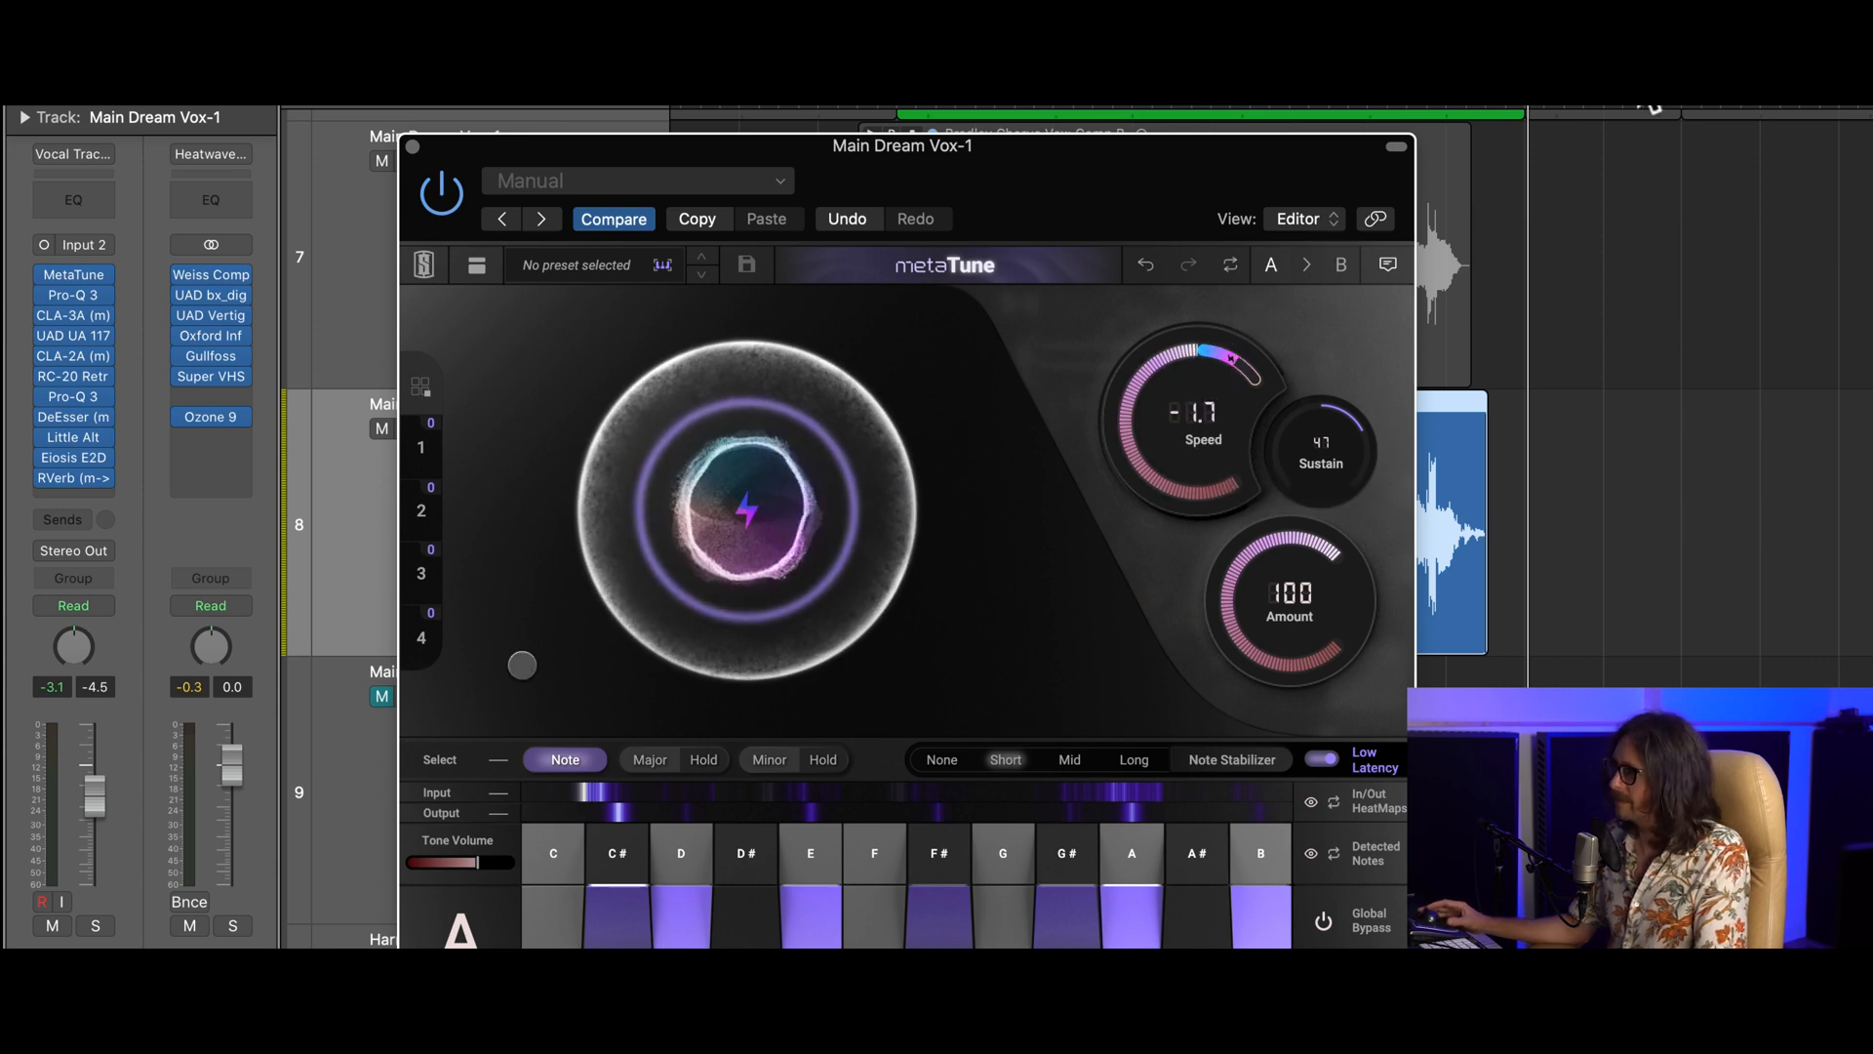
left_click_drag(884, 162, 1656, 167)
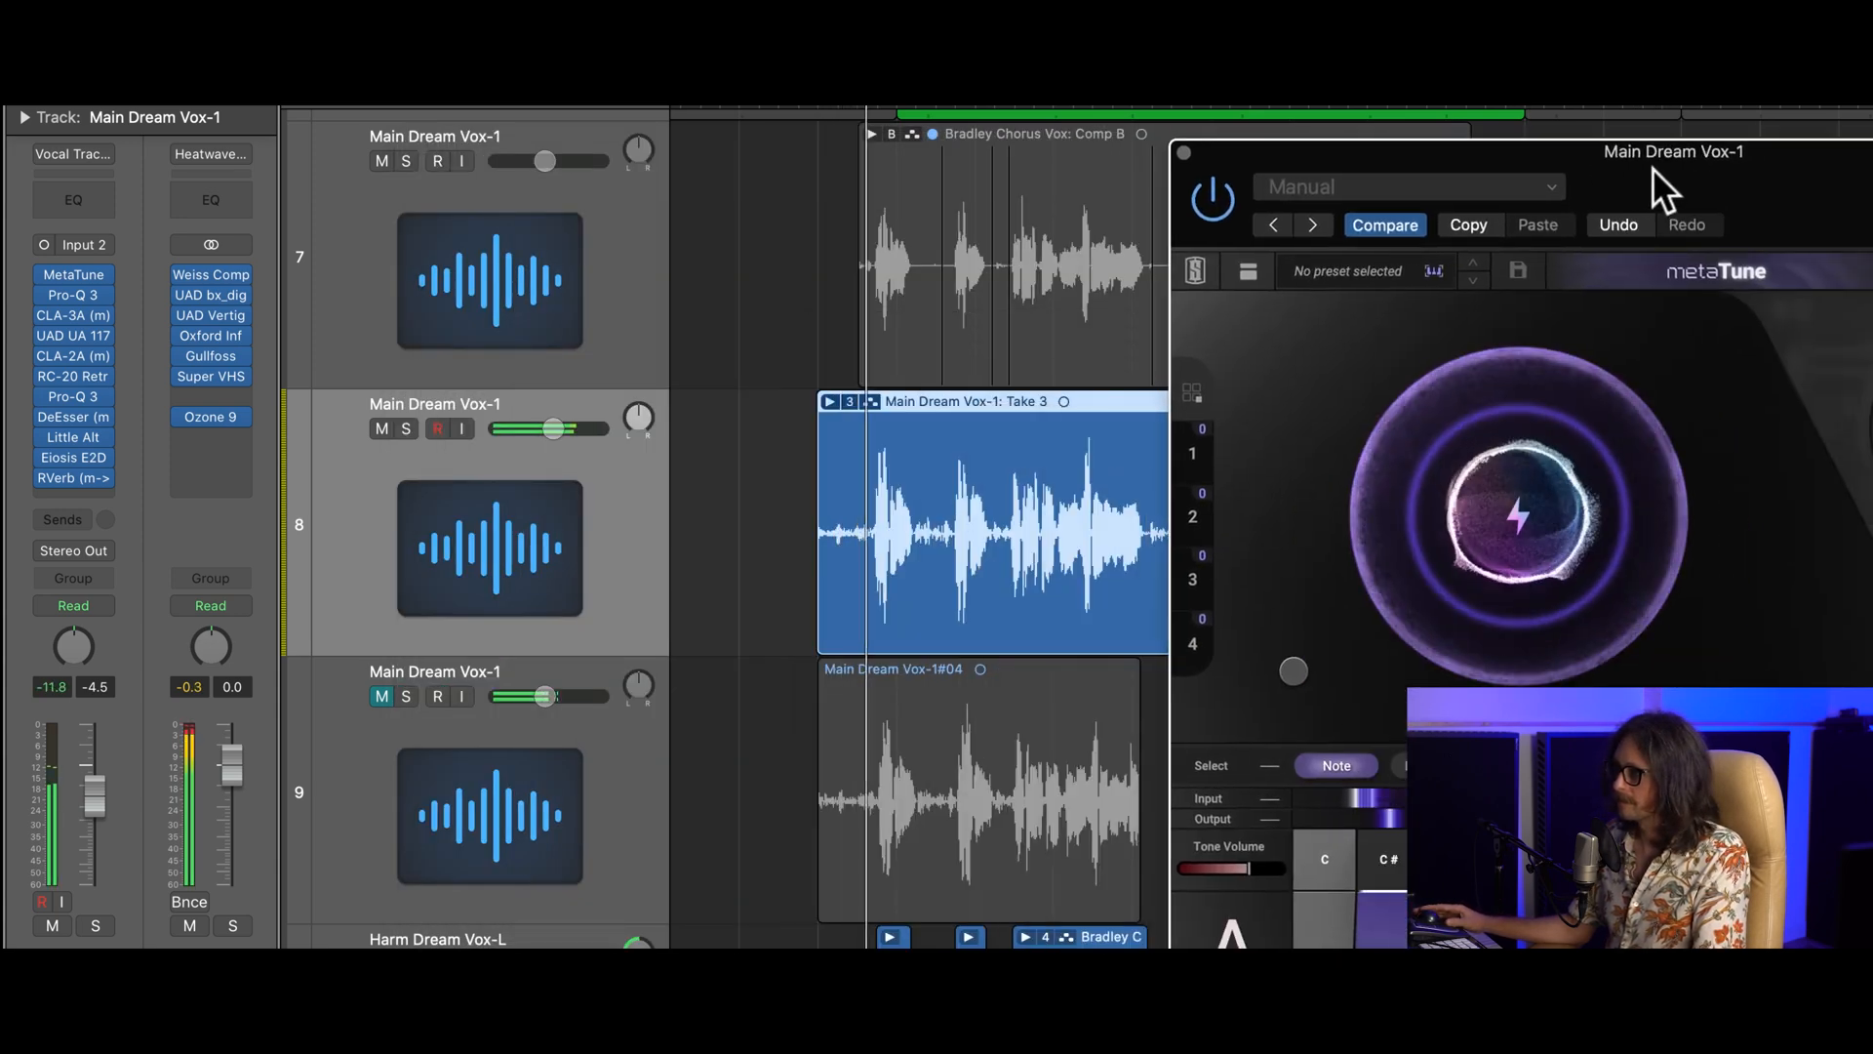
- Switch MetaTune's selection mode to Major and set Speed to -3.0 and Sustain to 21 while the take plays
scroll(1041, 671, "down", 4)
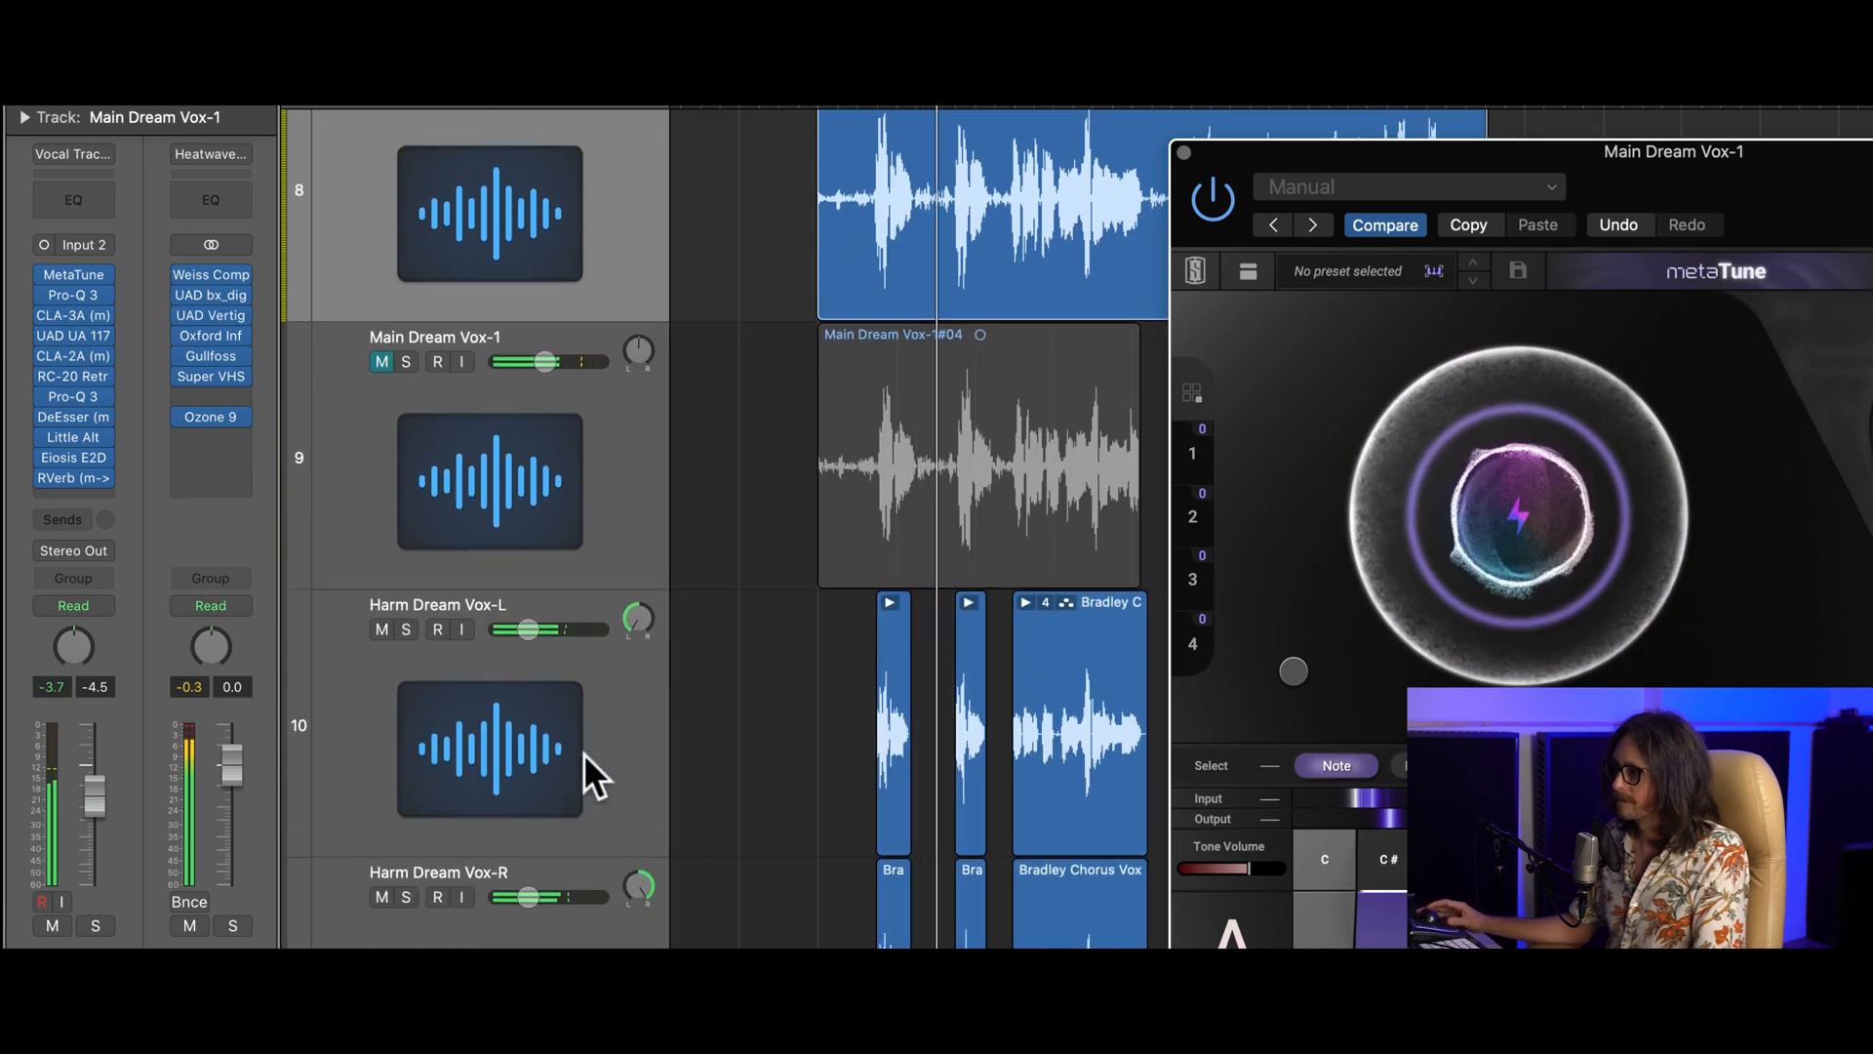
scroll(584, 754, "down", 2)
left_click_drag(1255, 164, 320, 68)
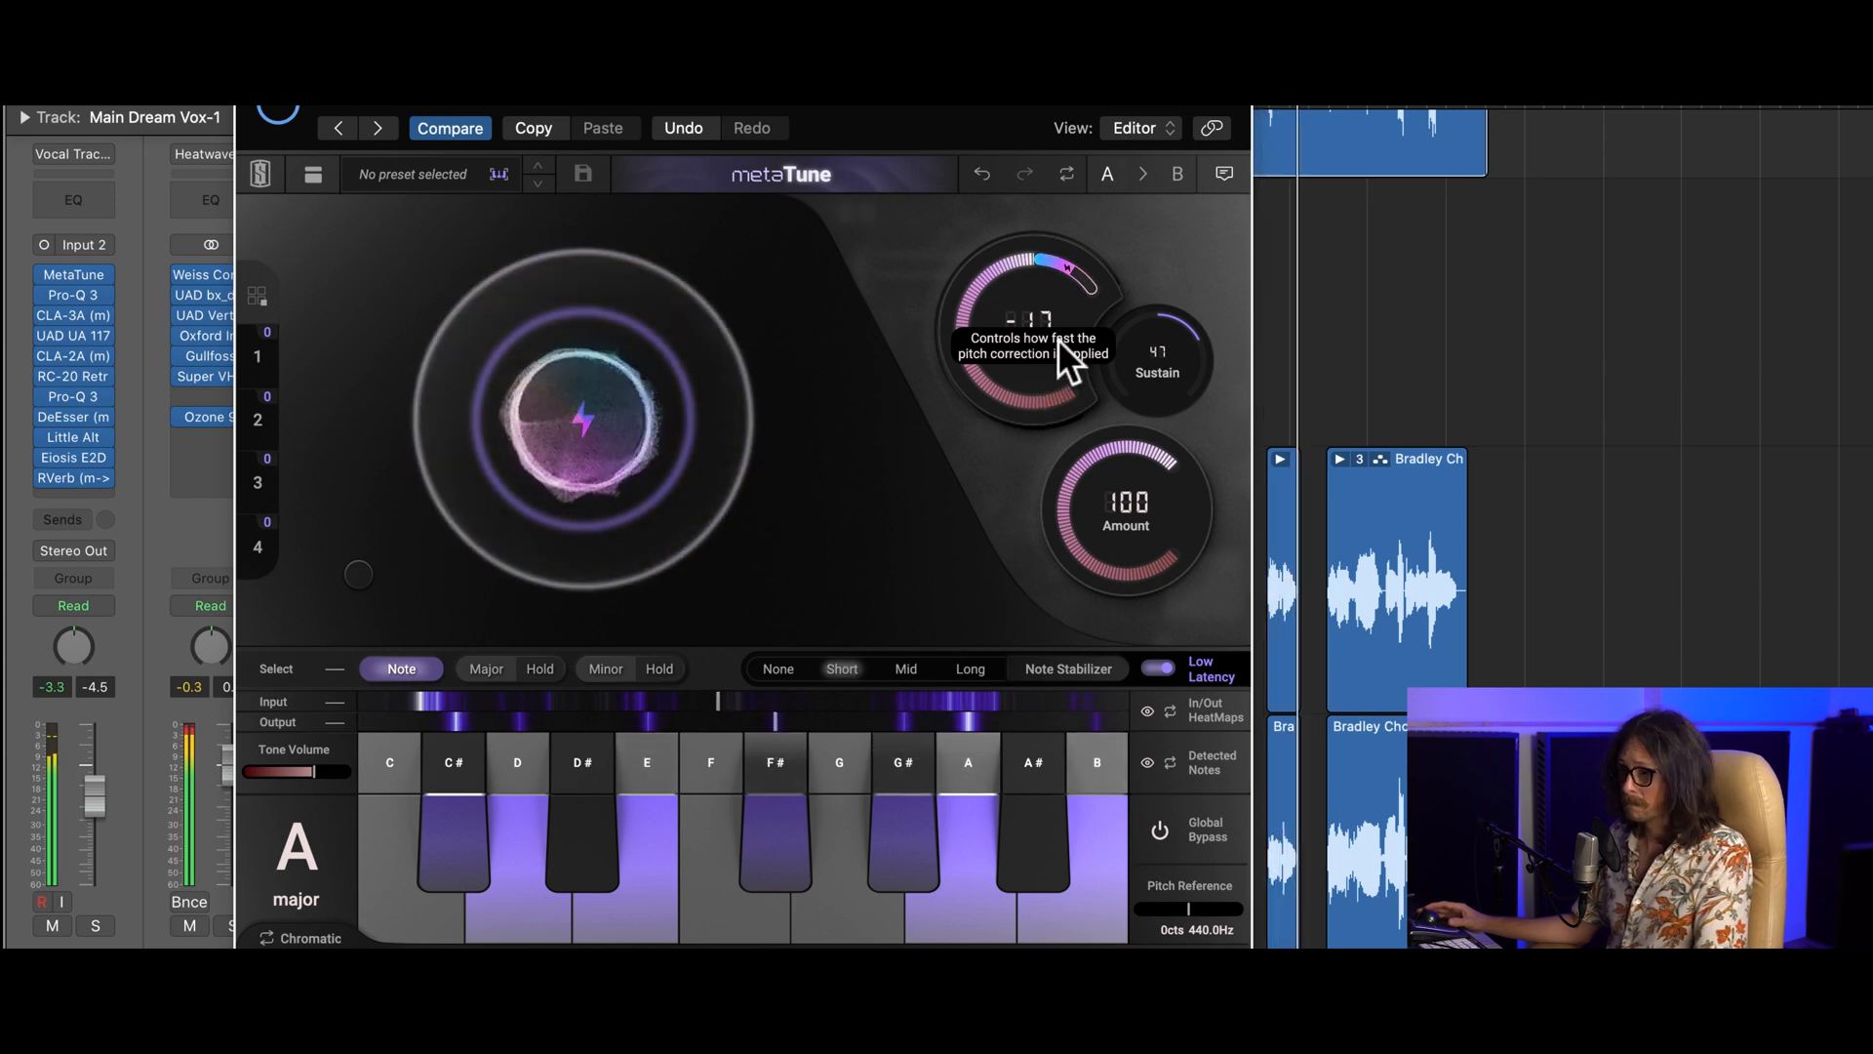
left_click(483, 668)
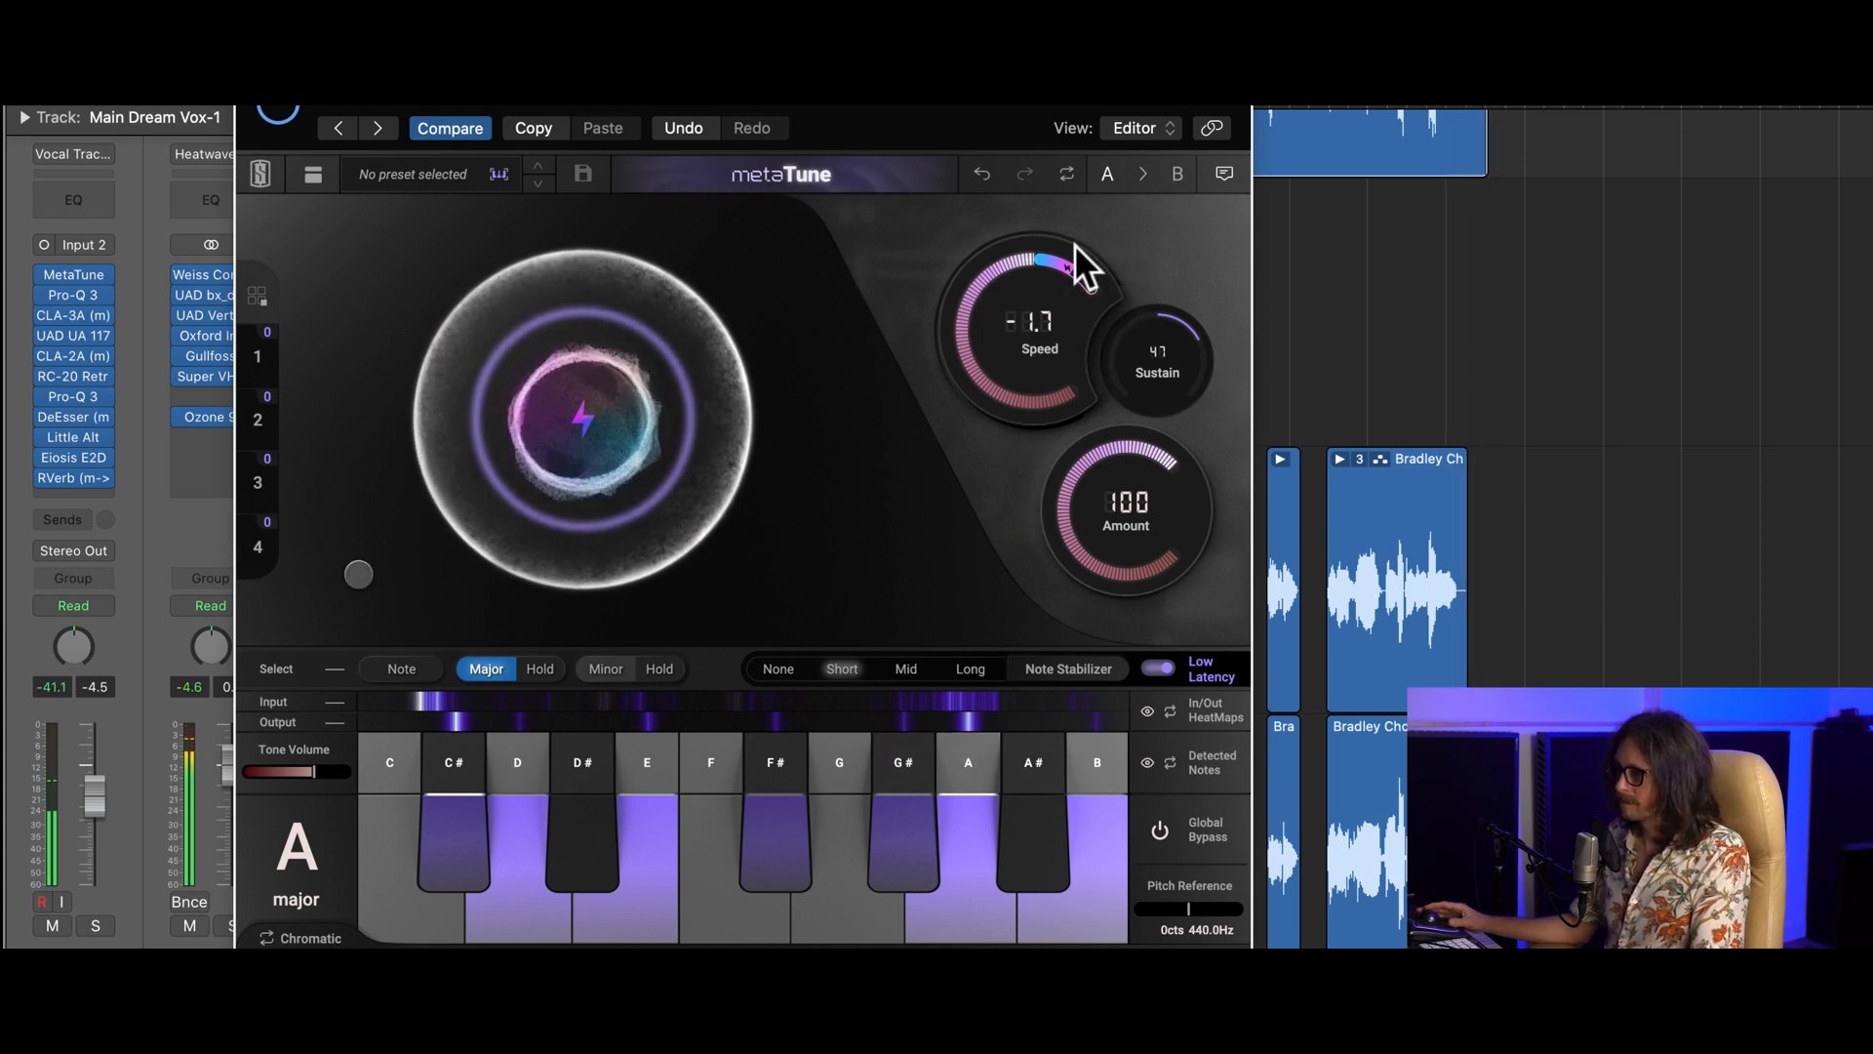
left_click_drag(1056, 270, 1066, 185)
left_click_drag(1135, 343, 1126, 400)
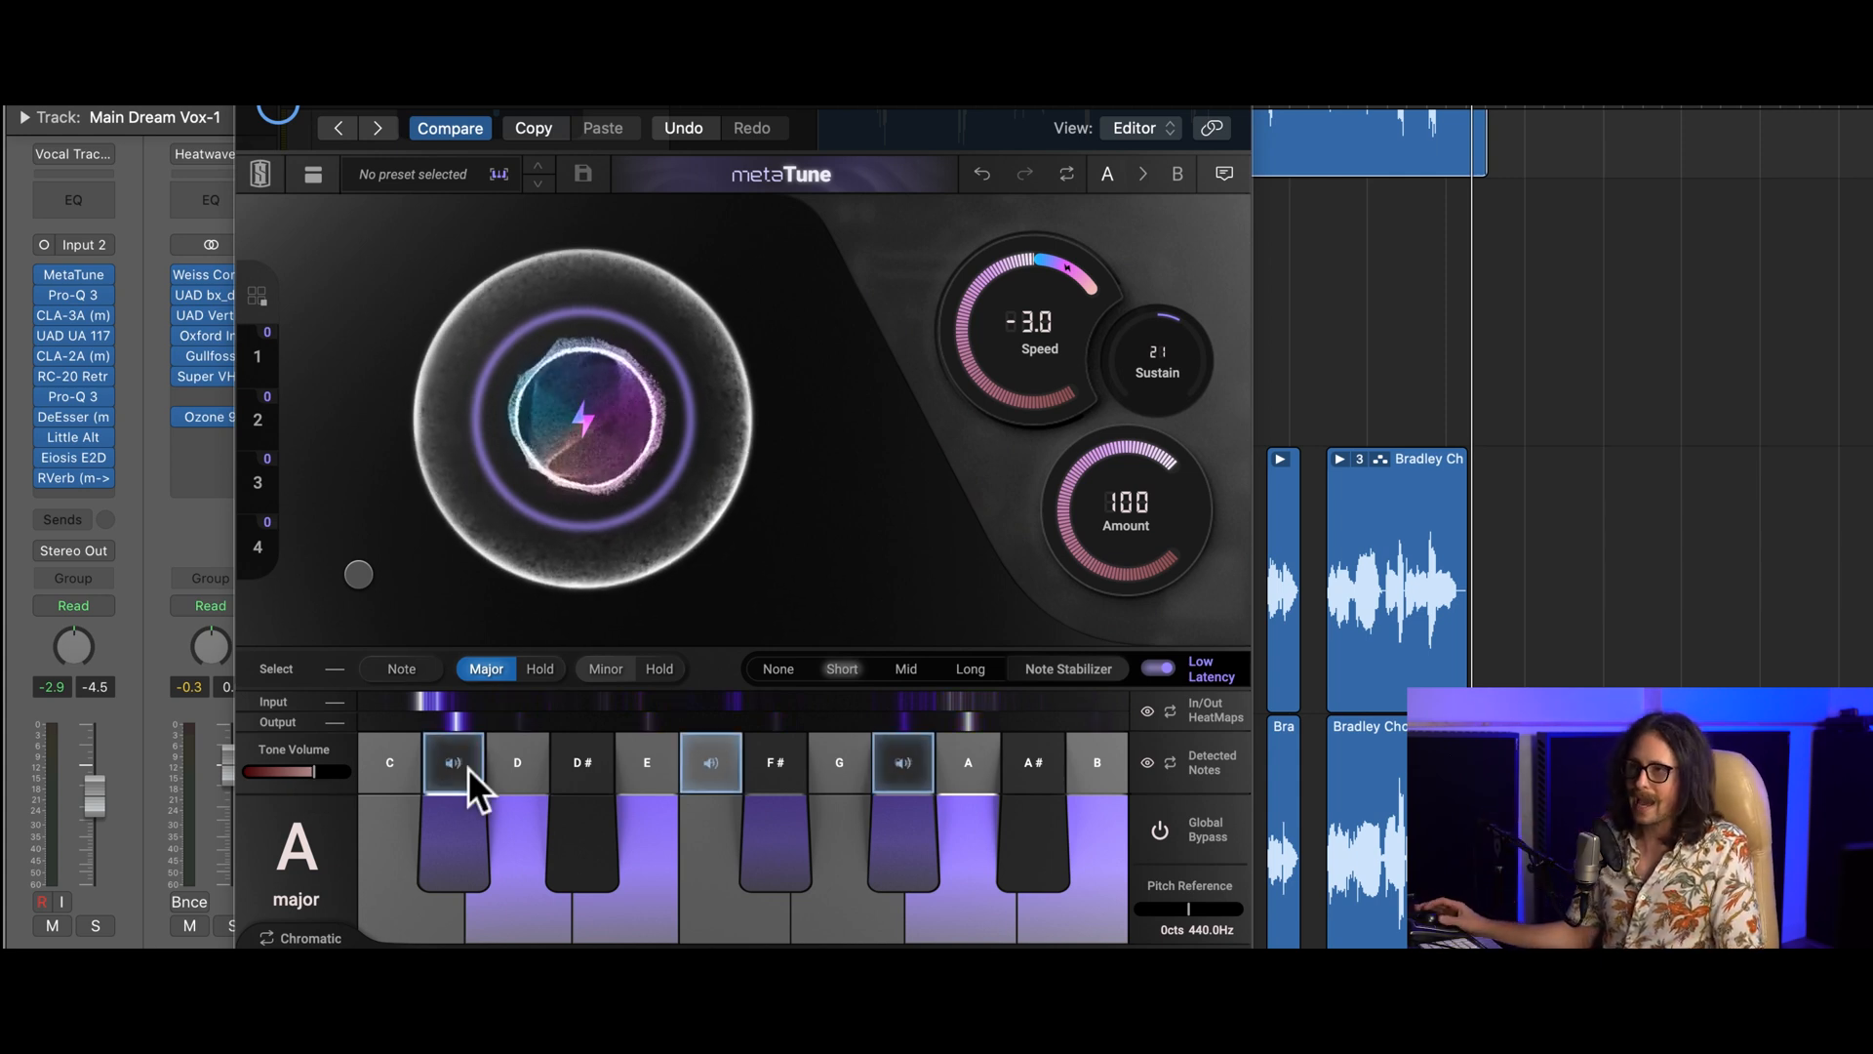
- Review the Auto-Tune EFX+ settings on the Harm Dream Vox-L track, then reselect the MetaTune vocal on track 8
left_click_drag(857, 82, 1398, 981)
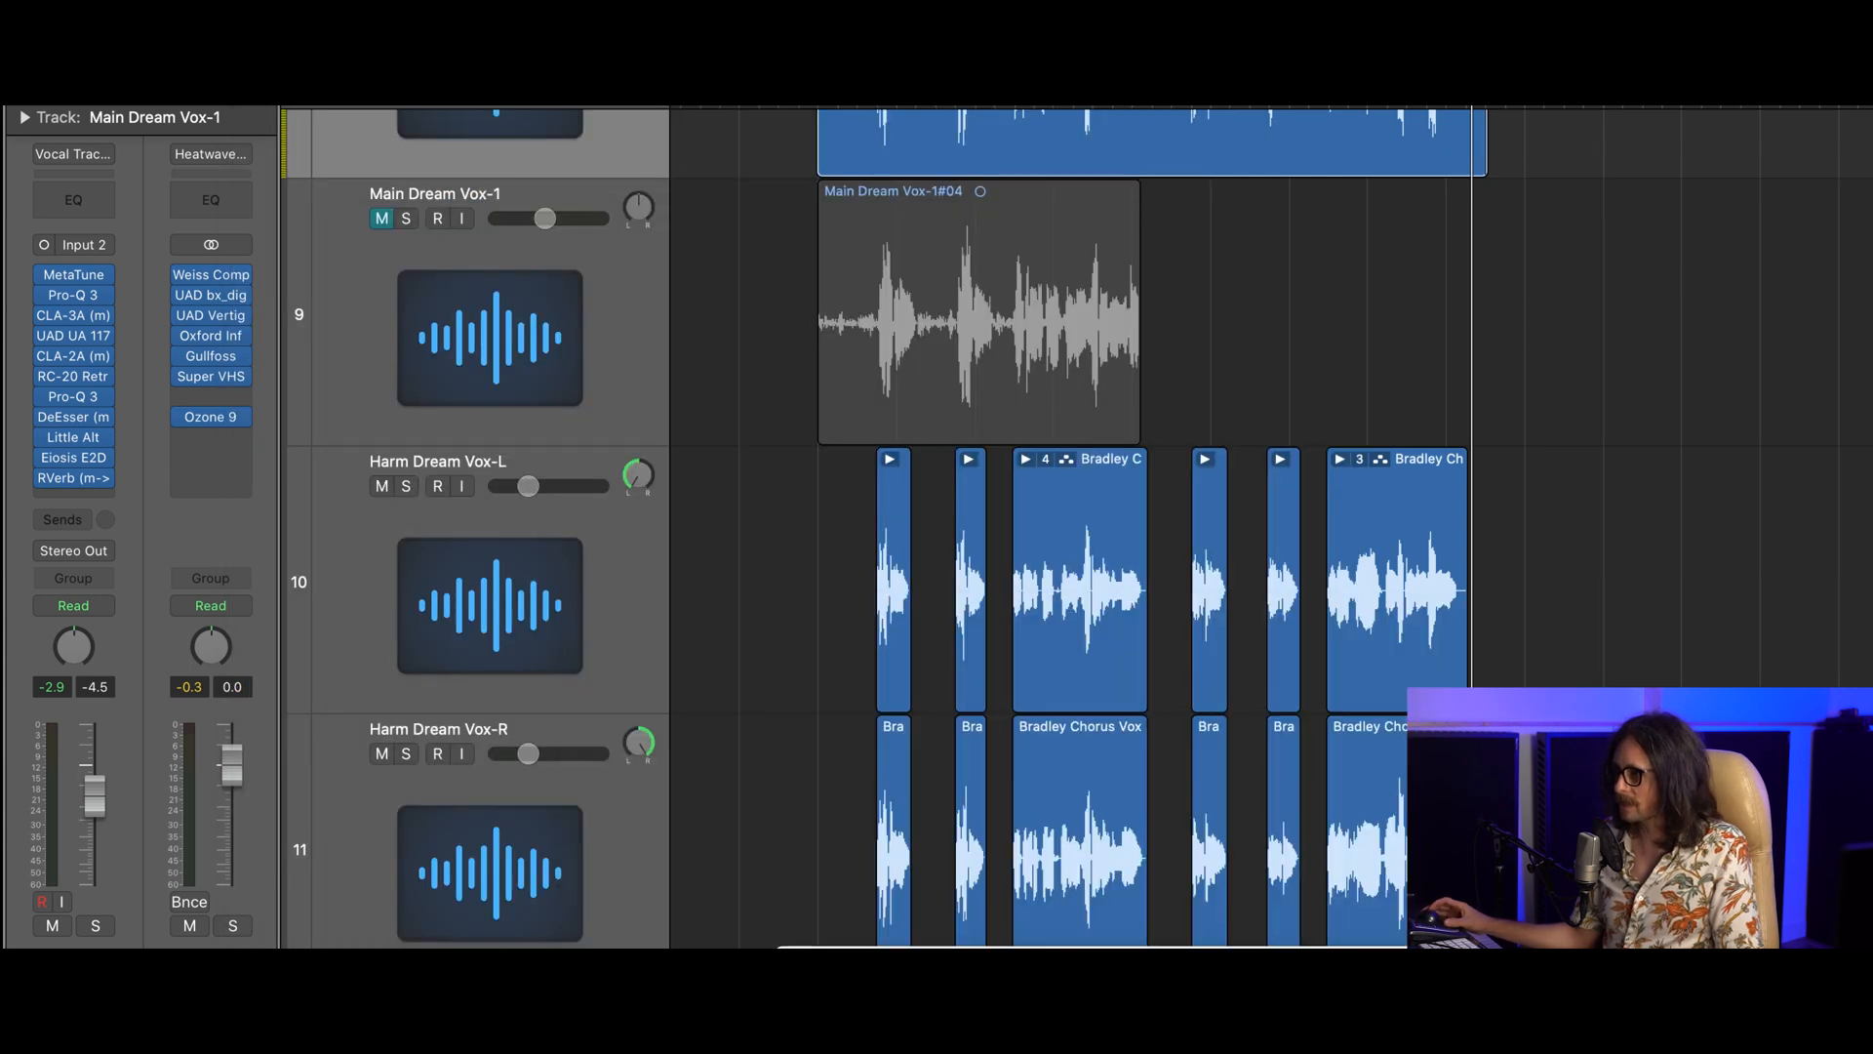
left_click(530, 590)
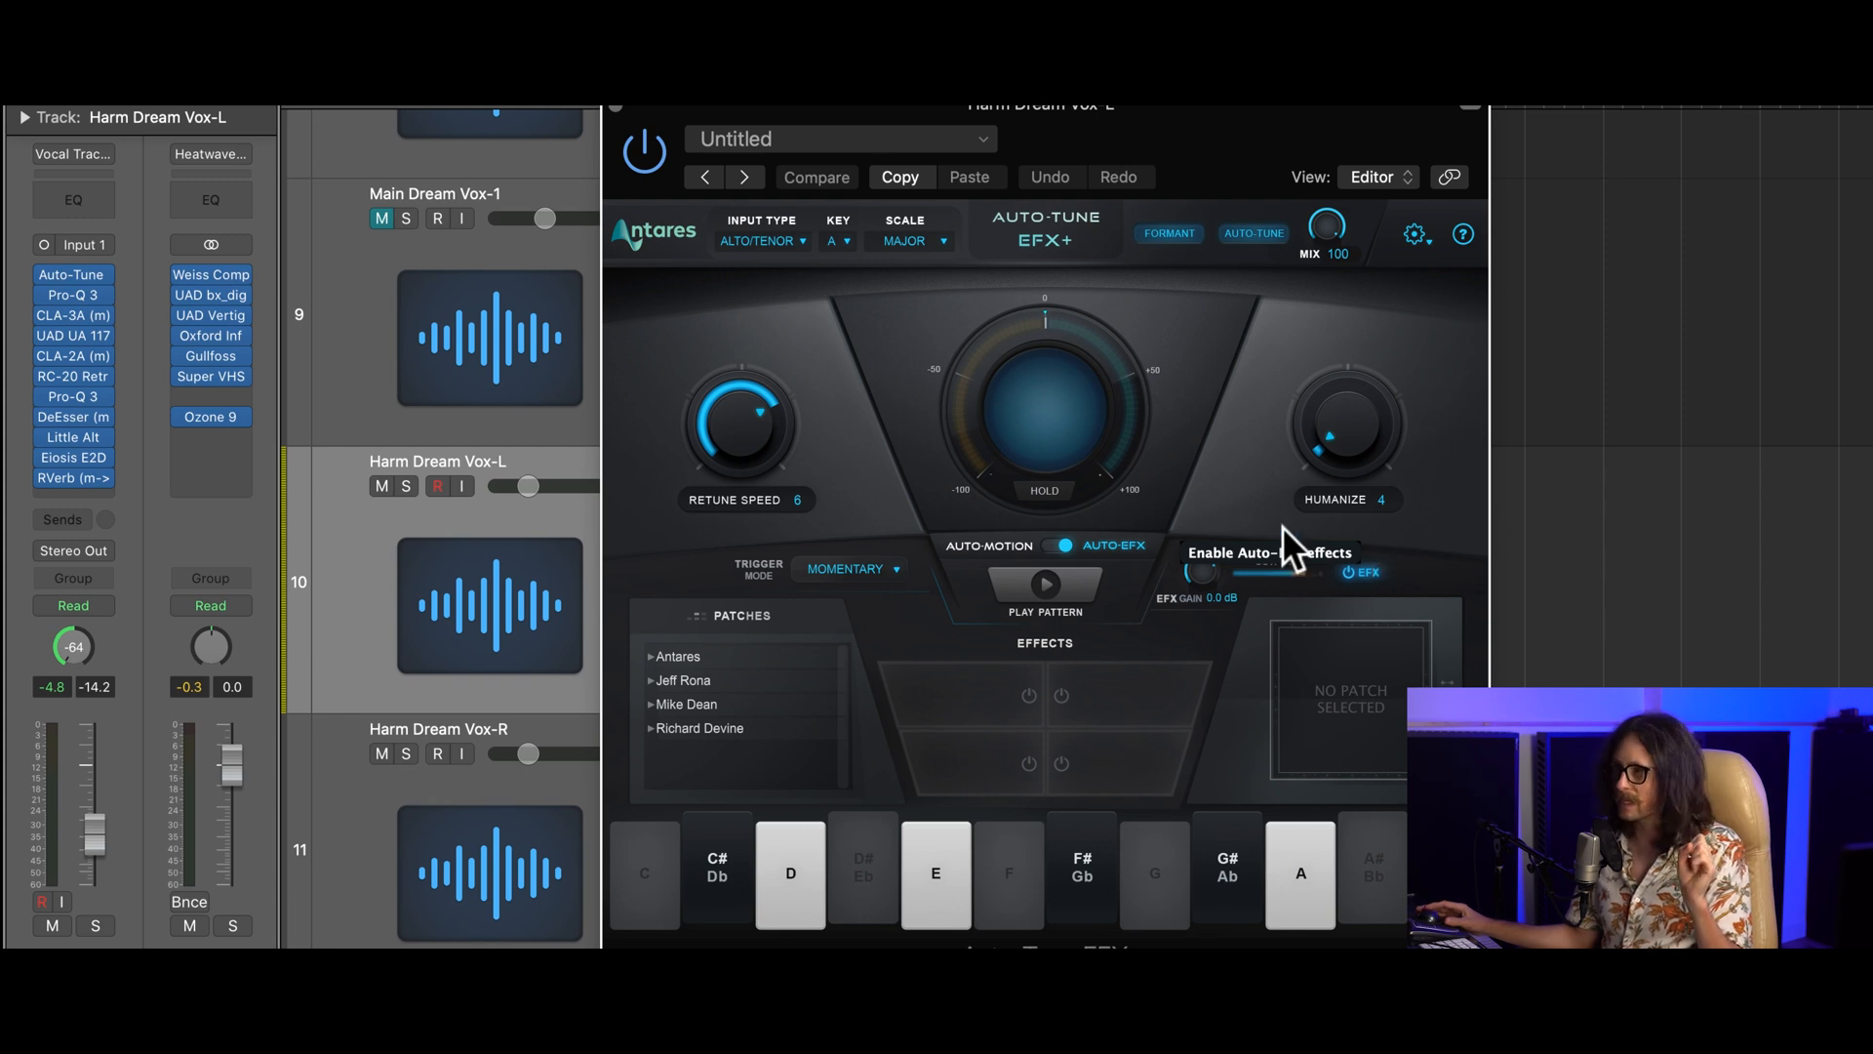
left_click(617, 108)
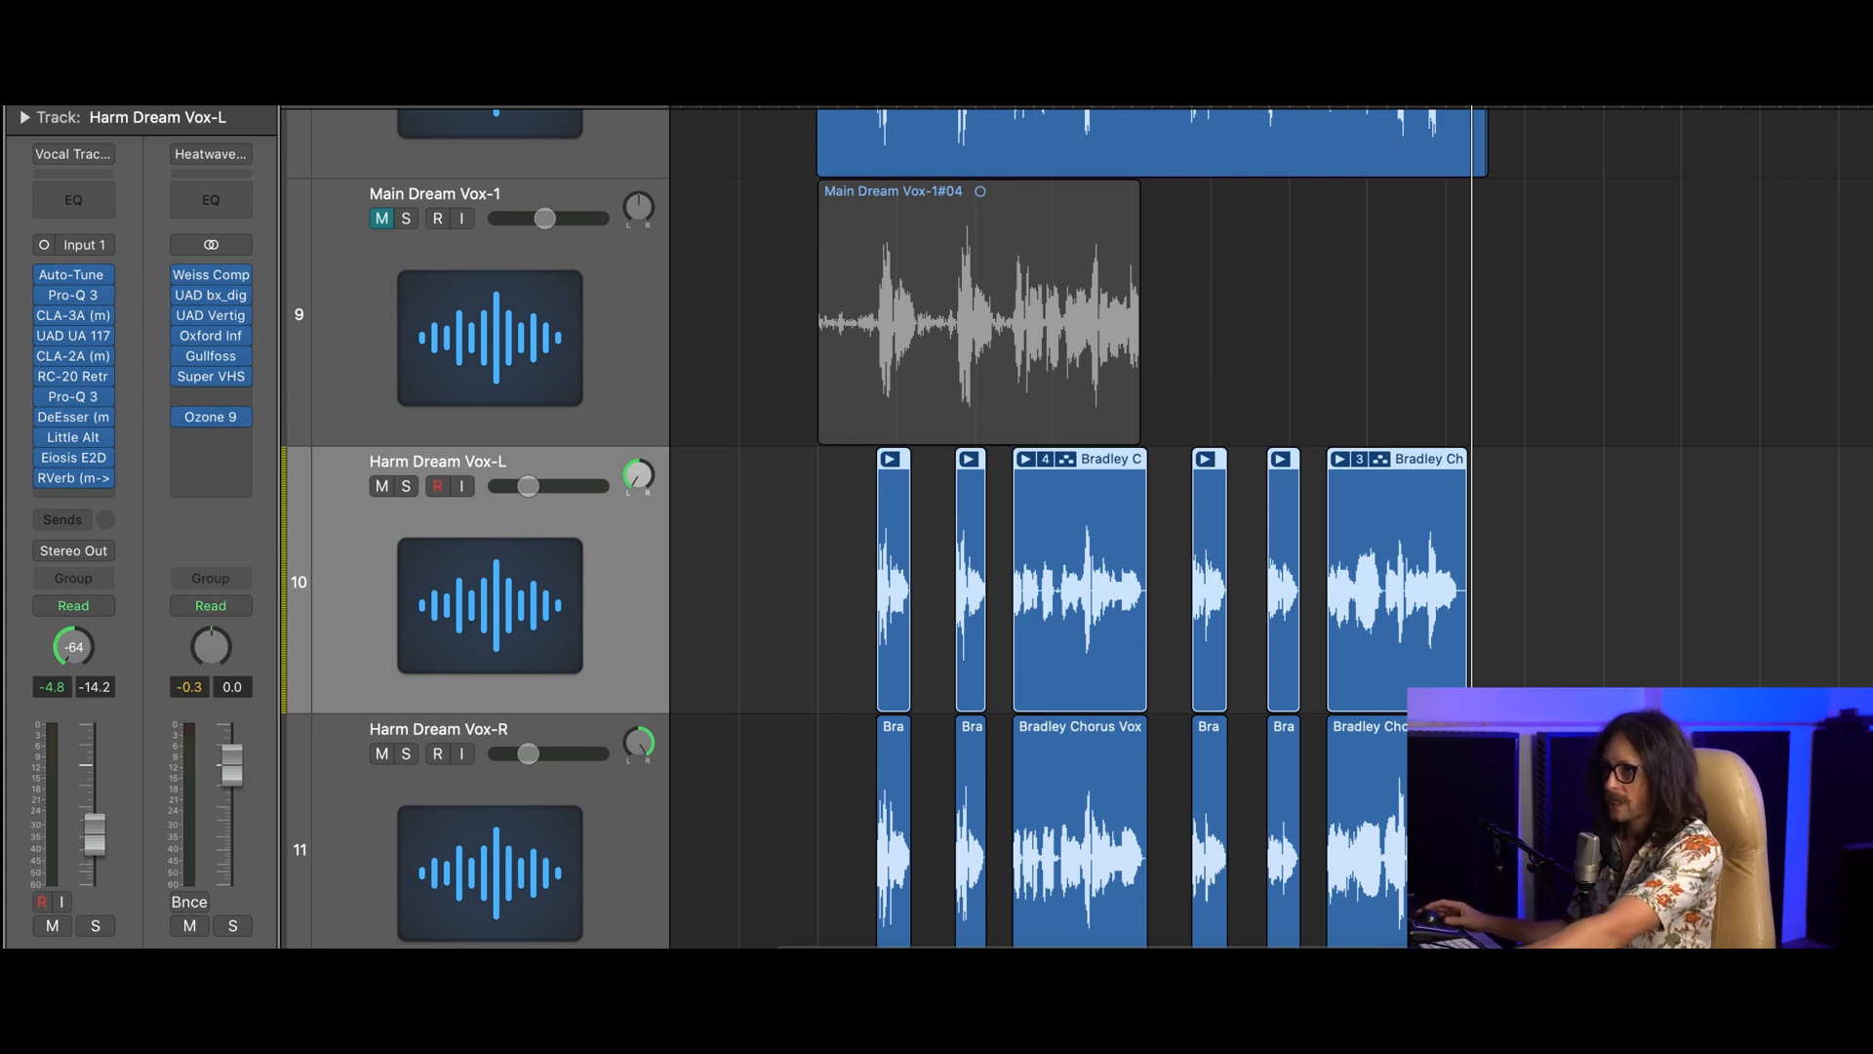
scroll(1015, 488, "up", 3)
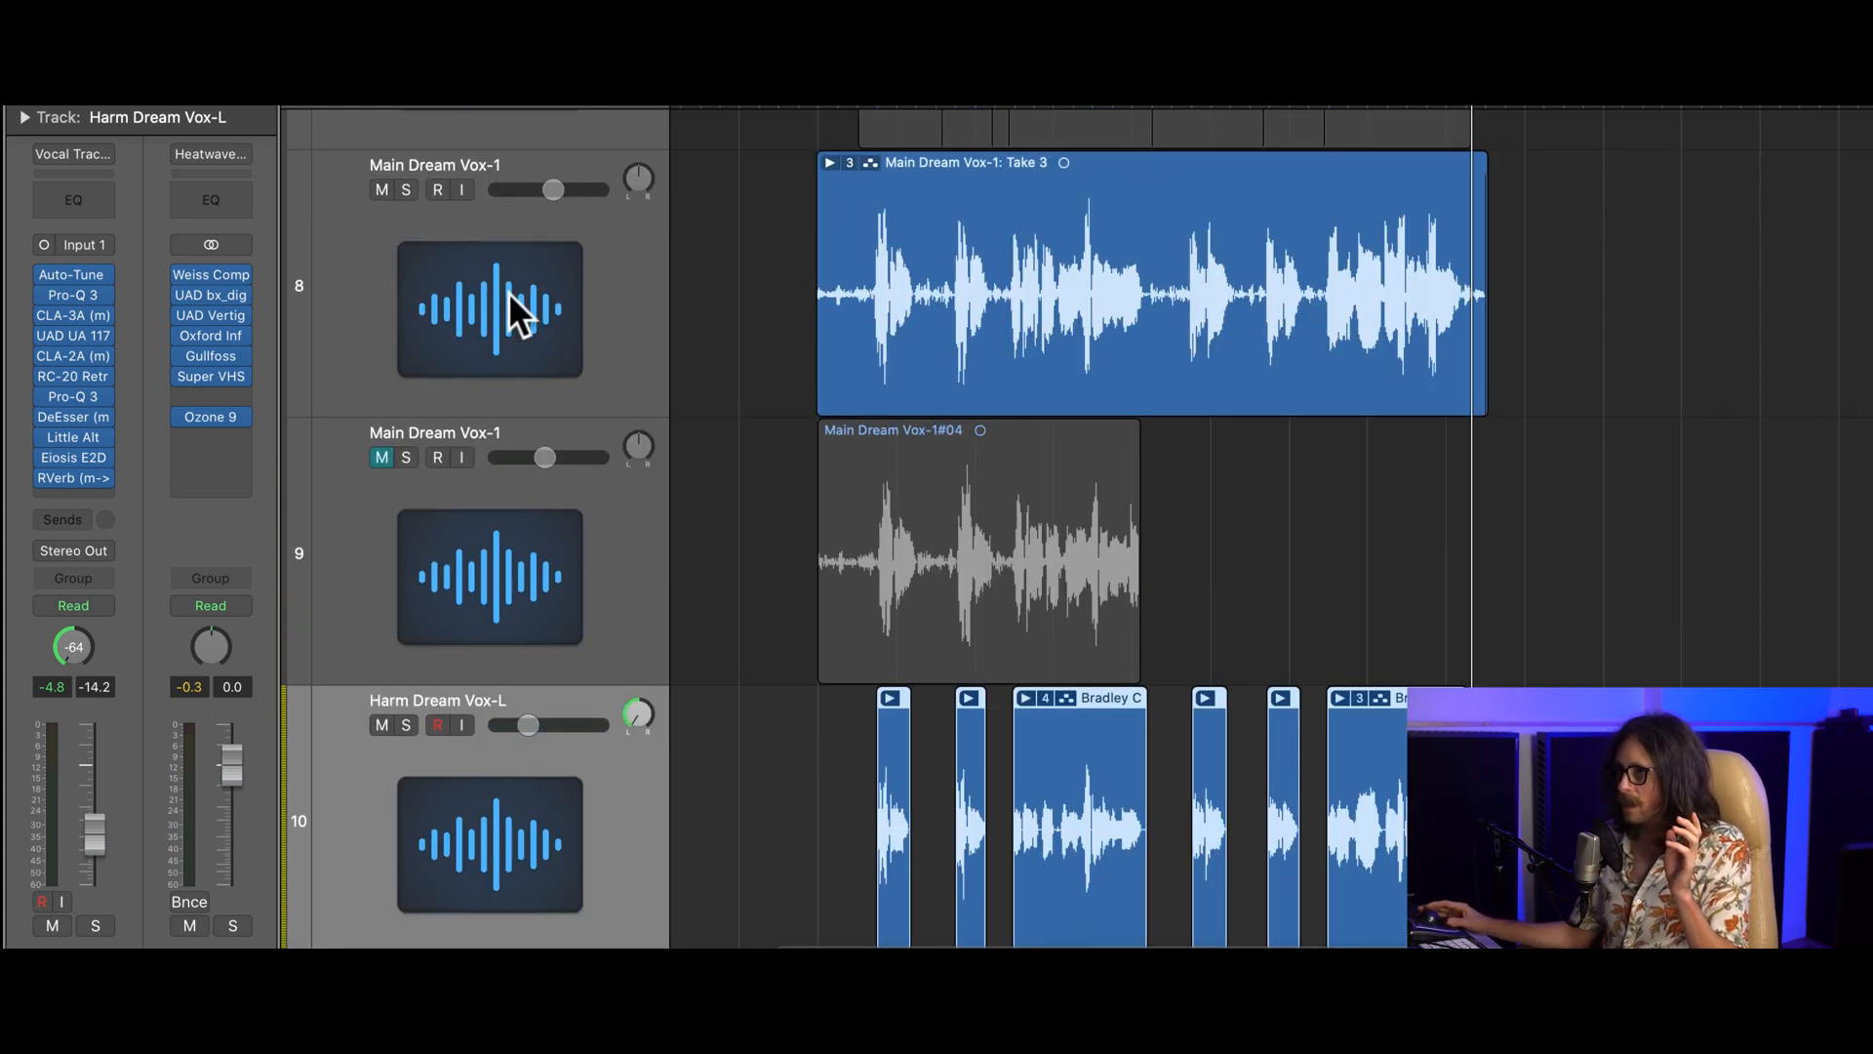
left_click(508, 291)
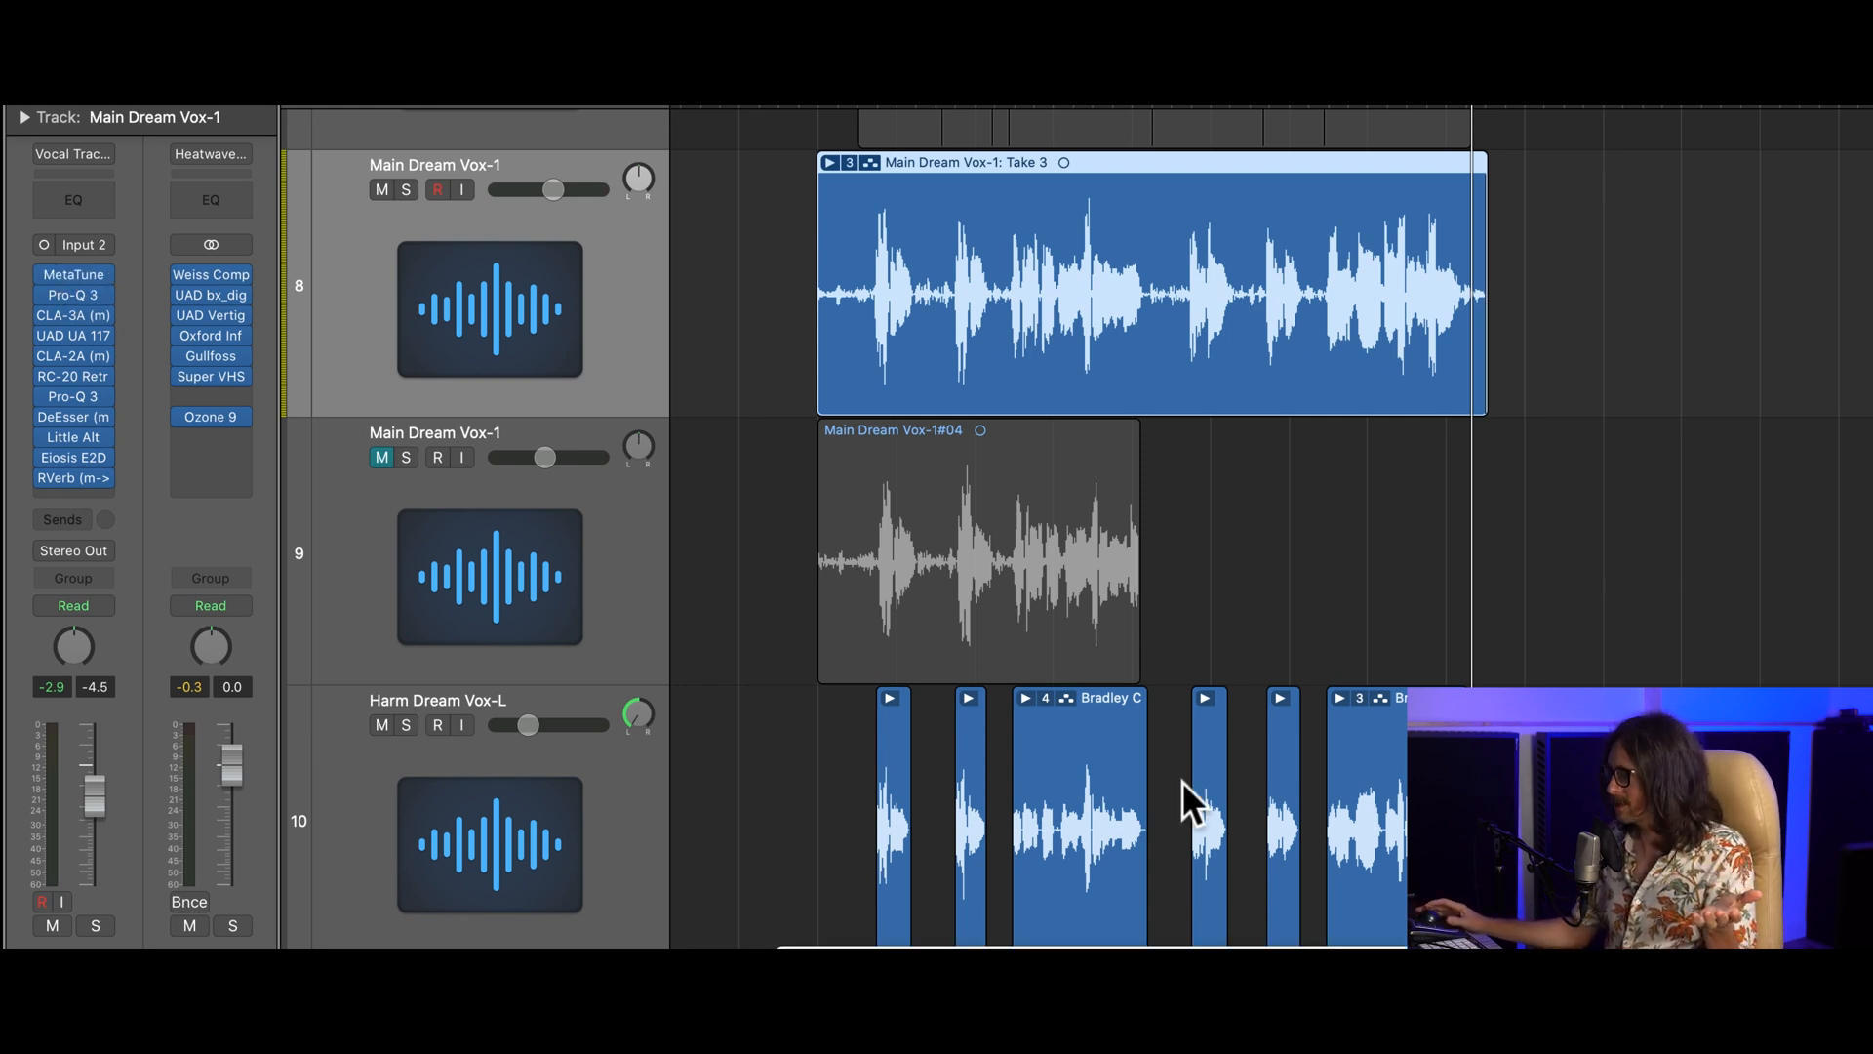
- Reopen MetaTune on track 8, play the take, and try the Tone Volume at a high and a very low level
left_click_drag(1085, 956, 635, 107)
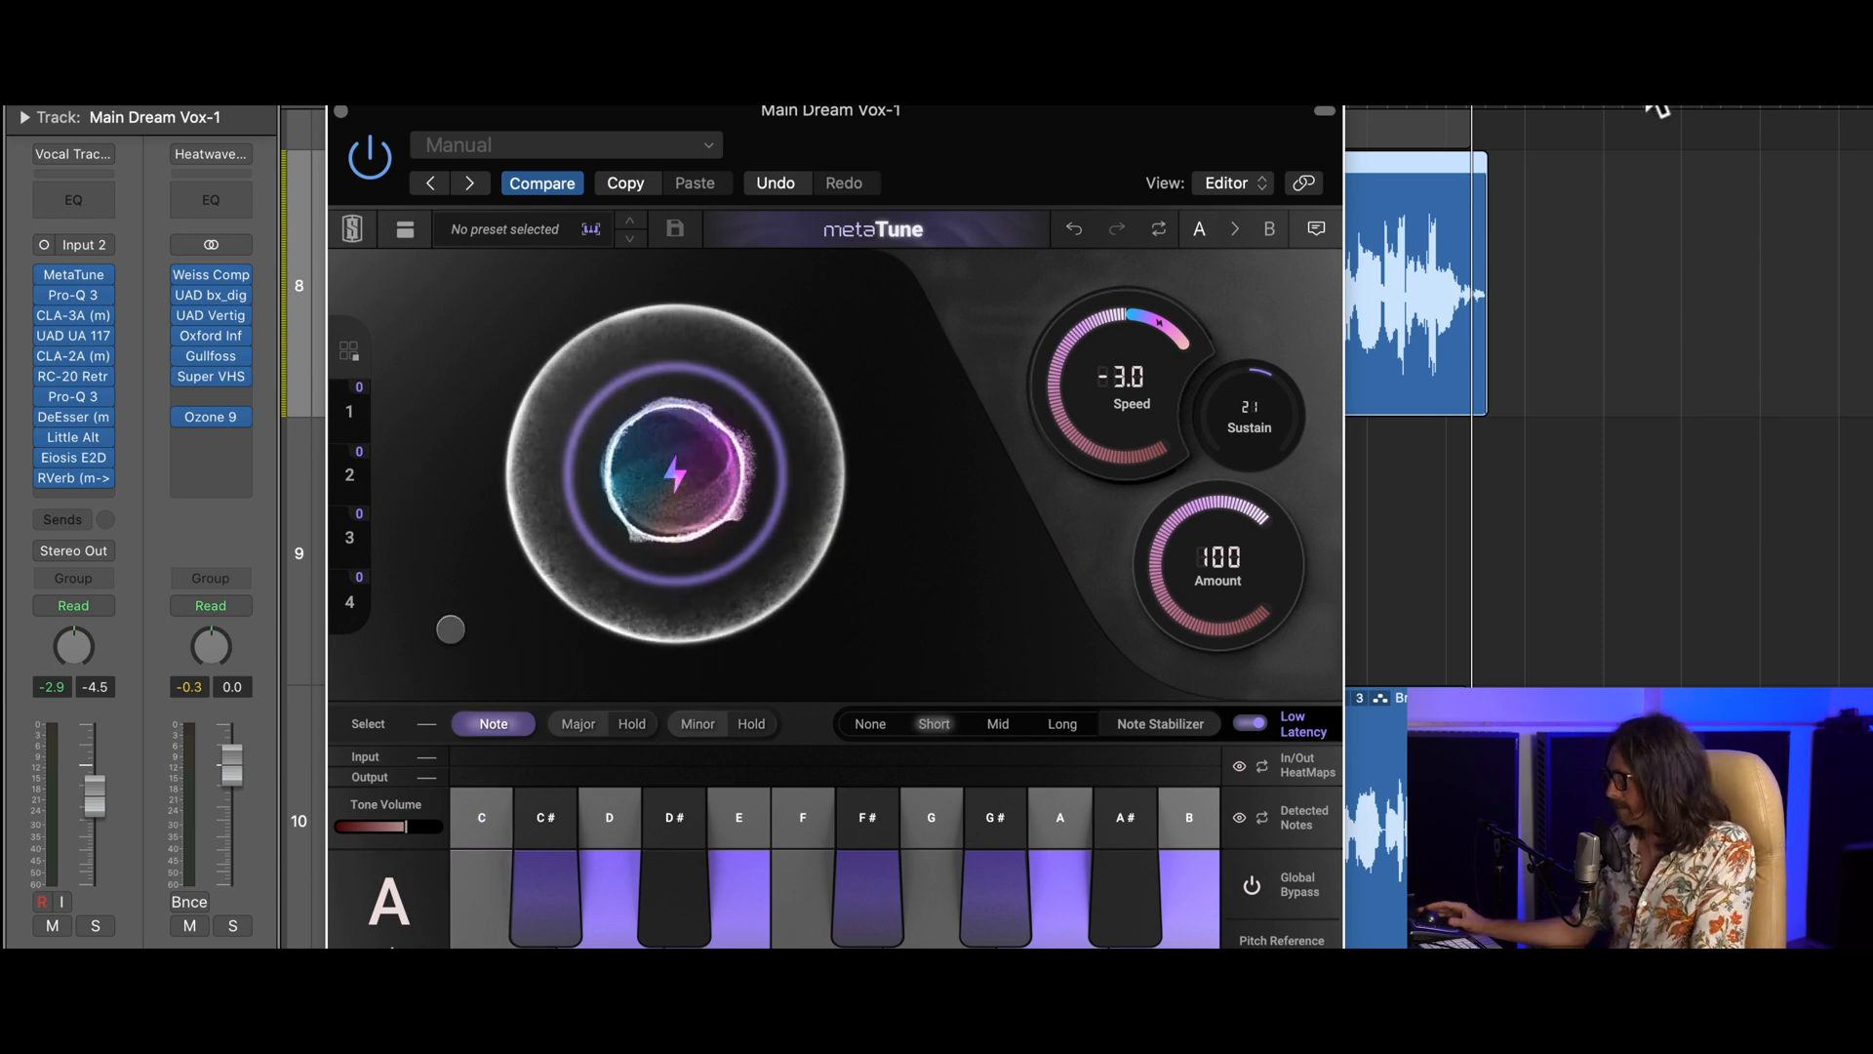
key("space")
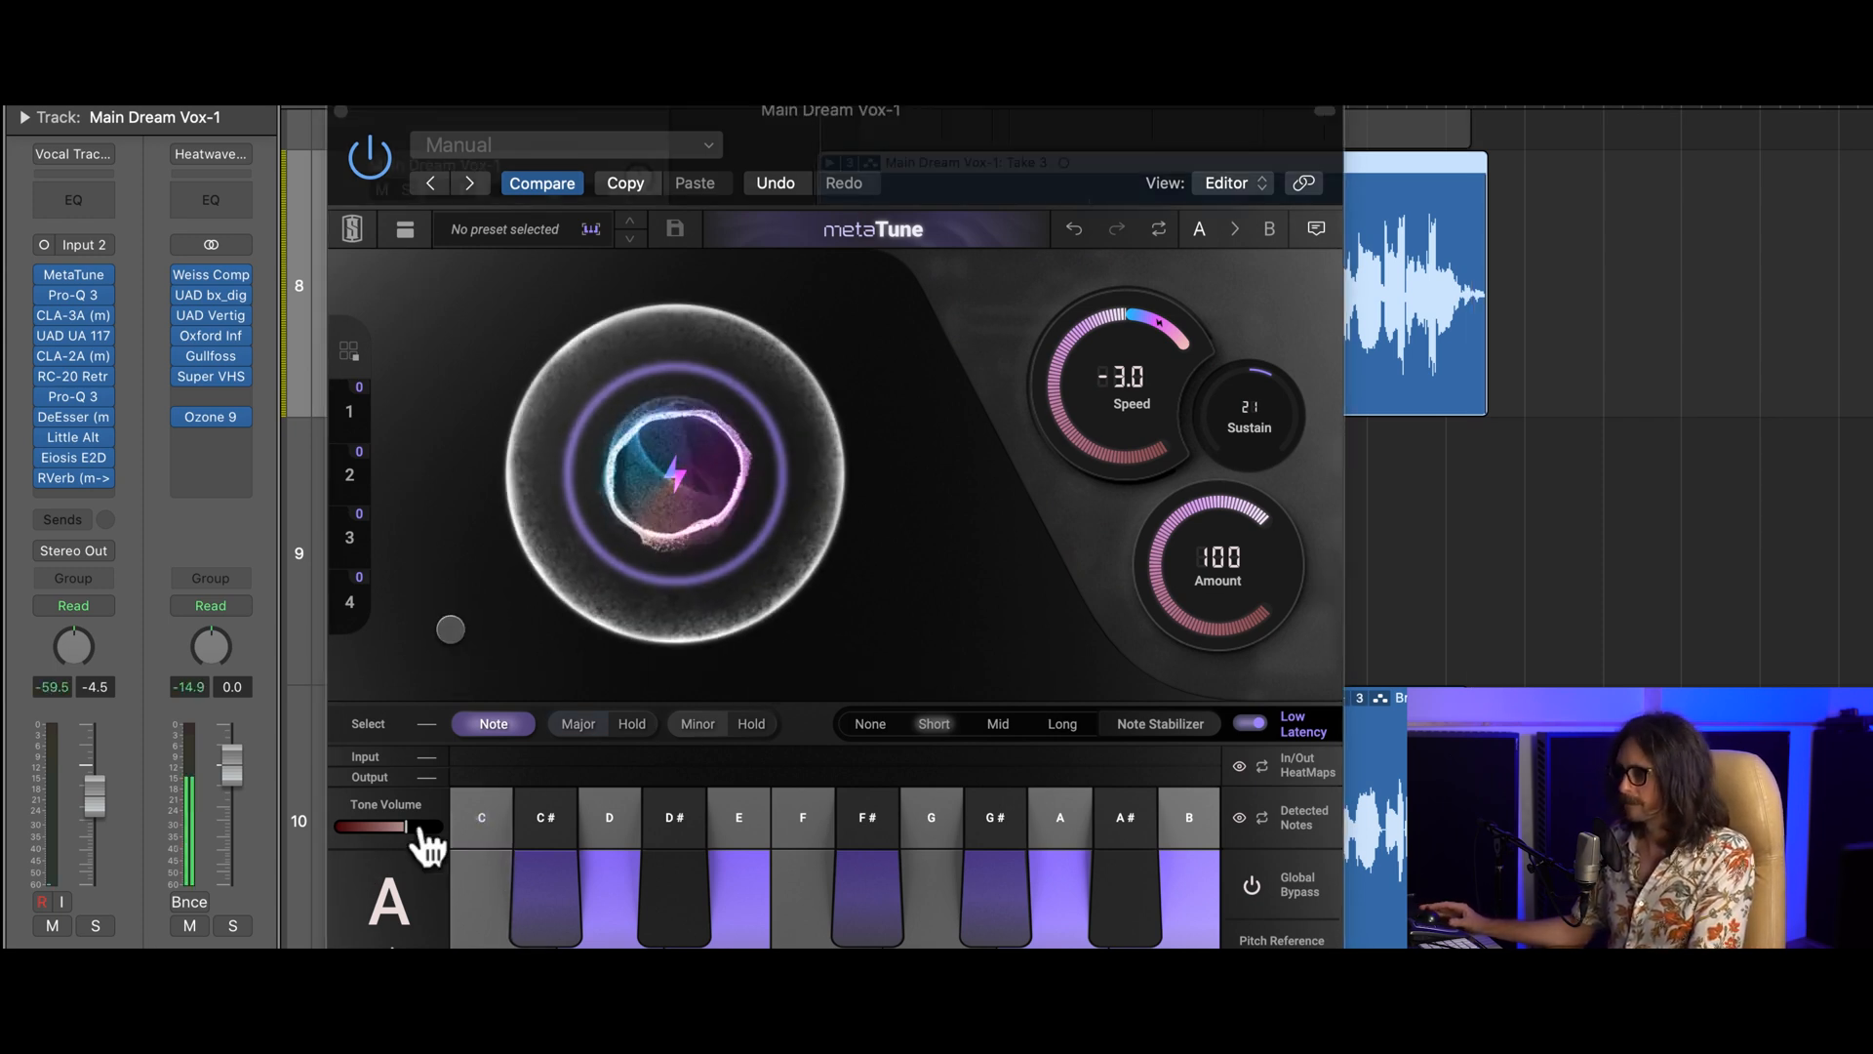
left_click(405, 825)
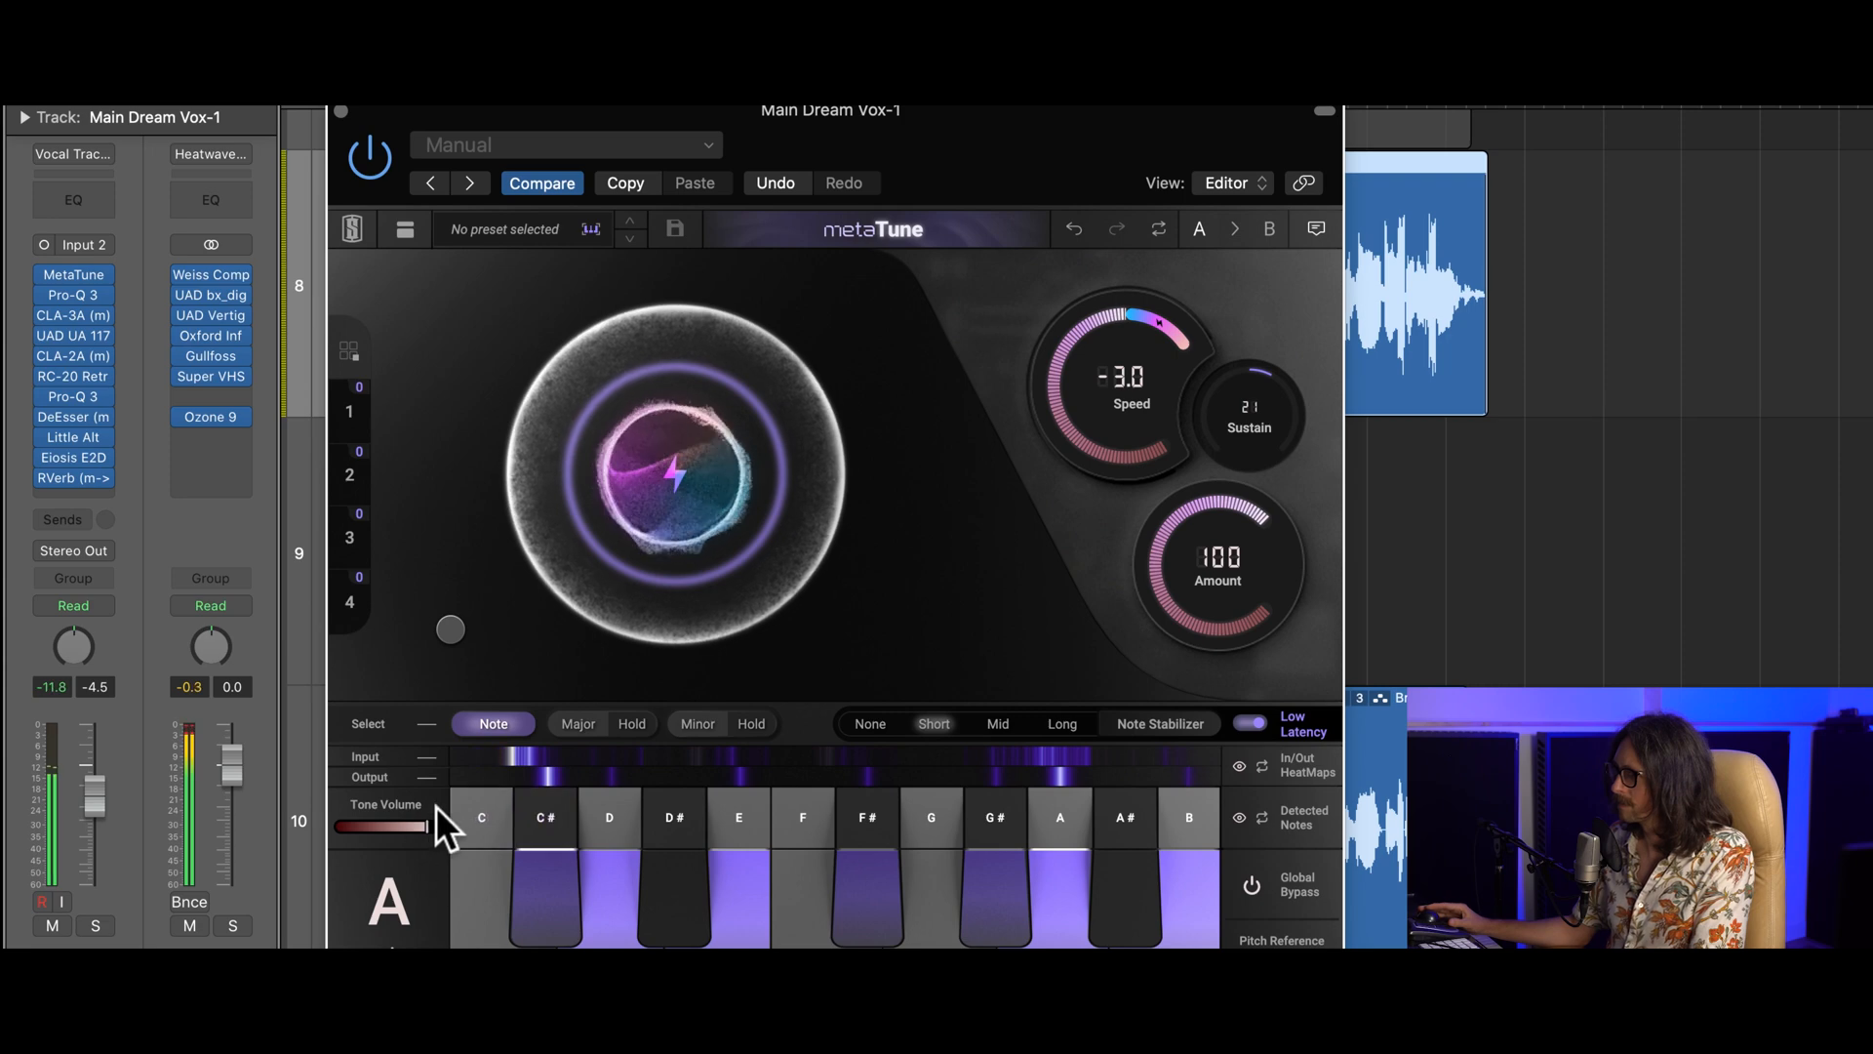
left_click(424, 828)
left_click_drag(428, 828, 355, 831)
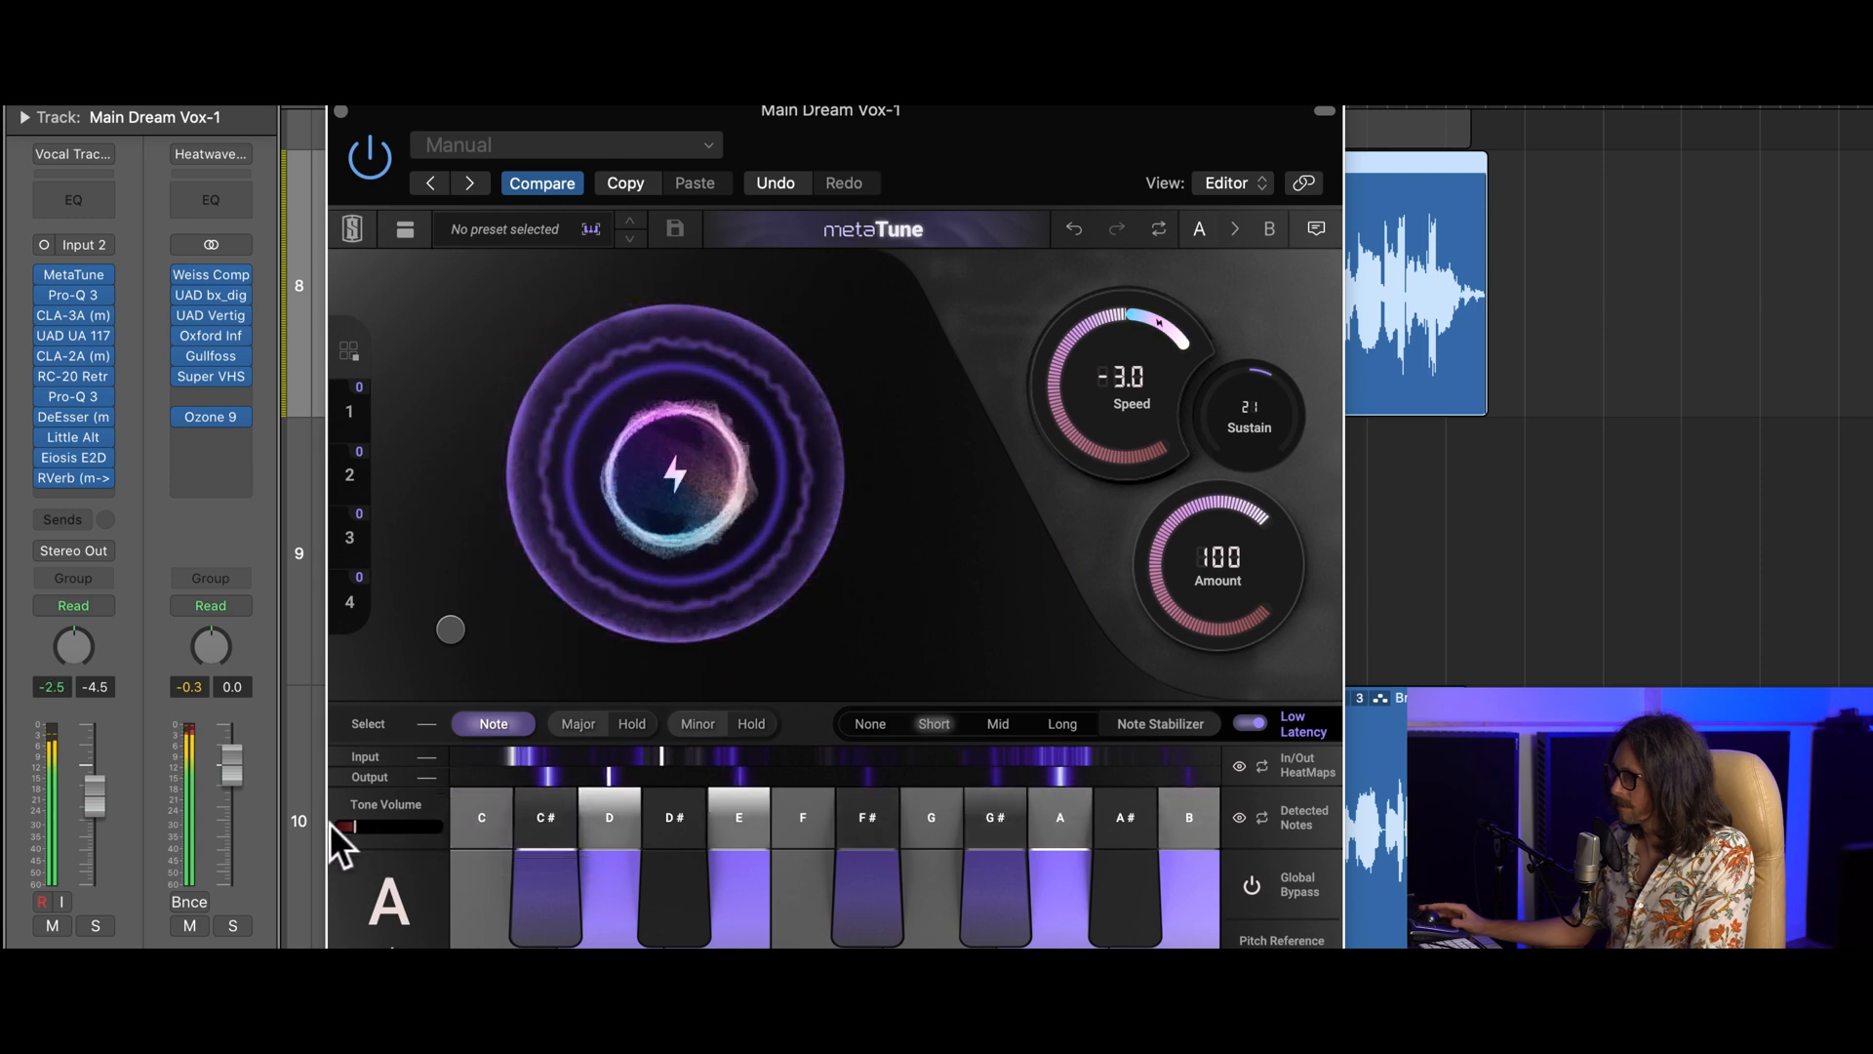
- Audition the take with Low Latency off, raise the Tone Volume again, and turn Low Latency back on
left_click(1239, 724)
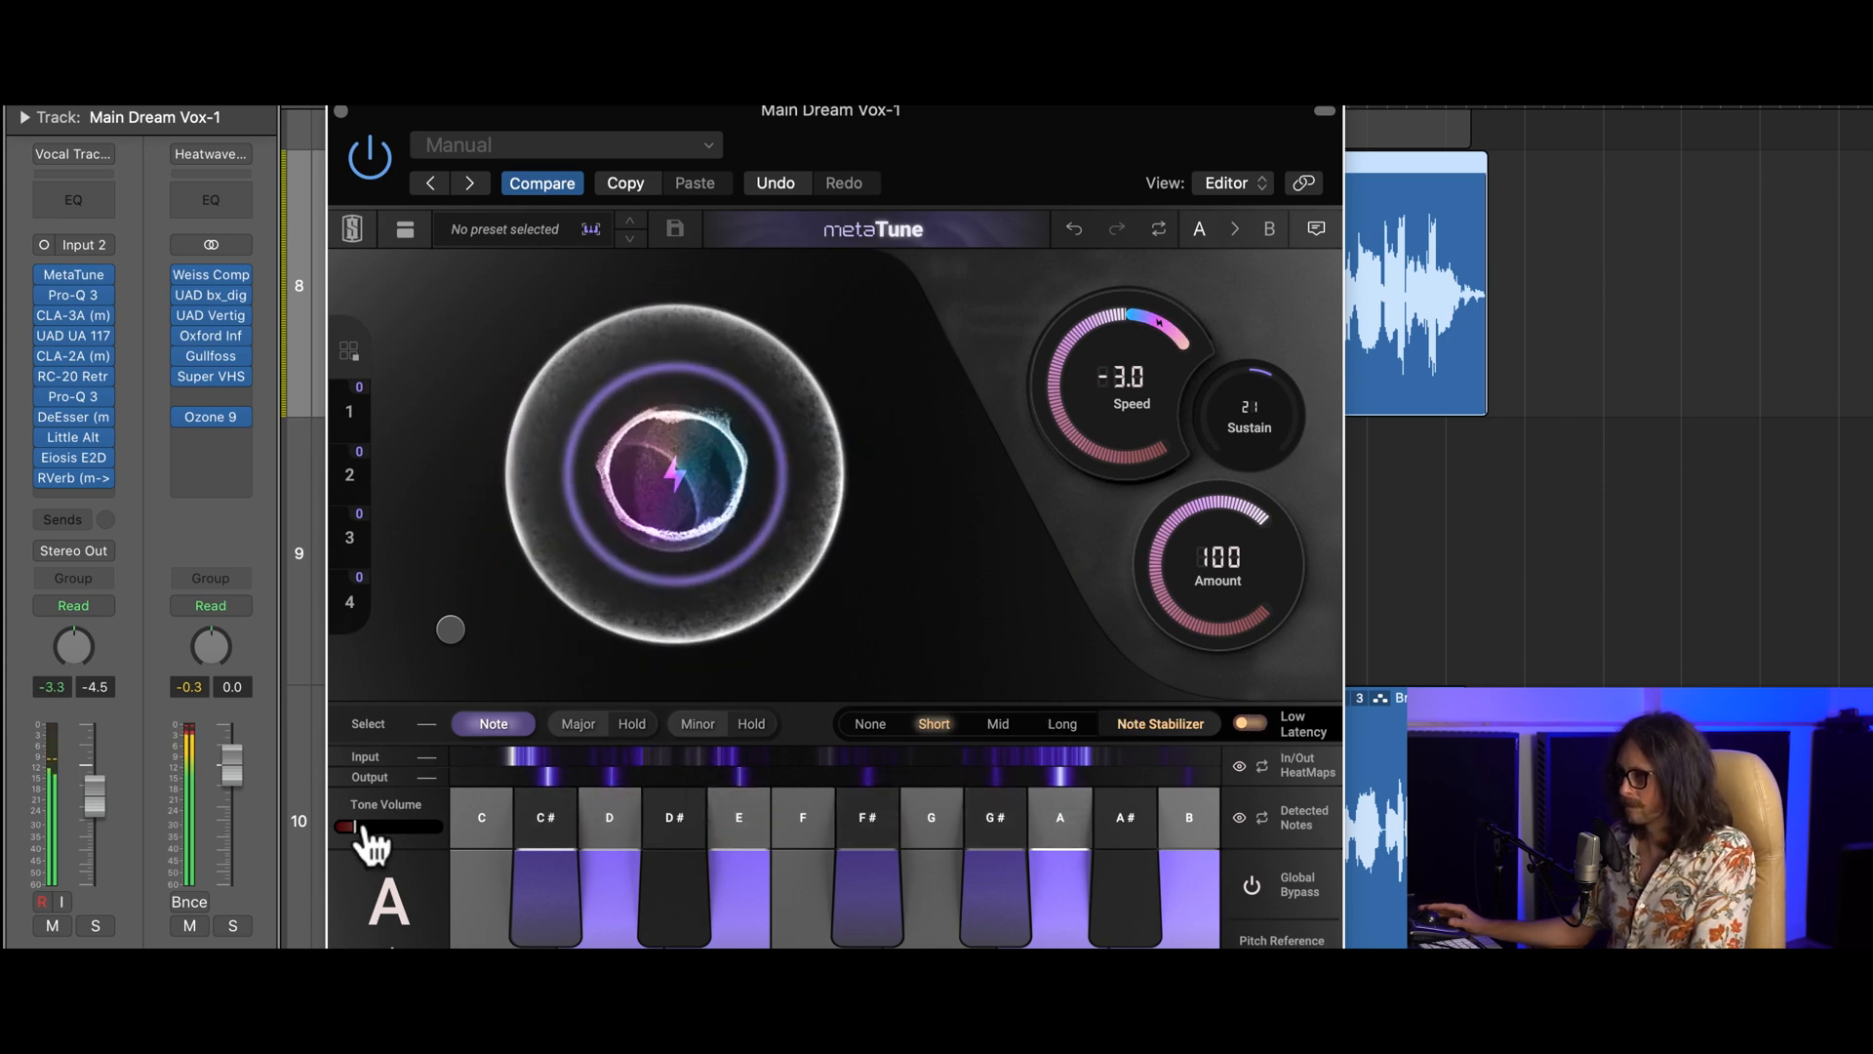
left_click_drag(363, 828, 424, 827)
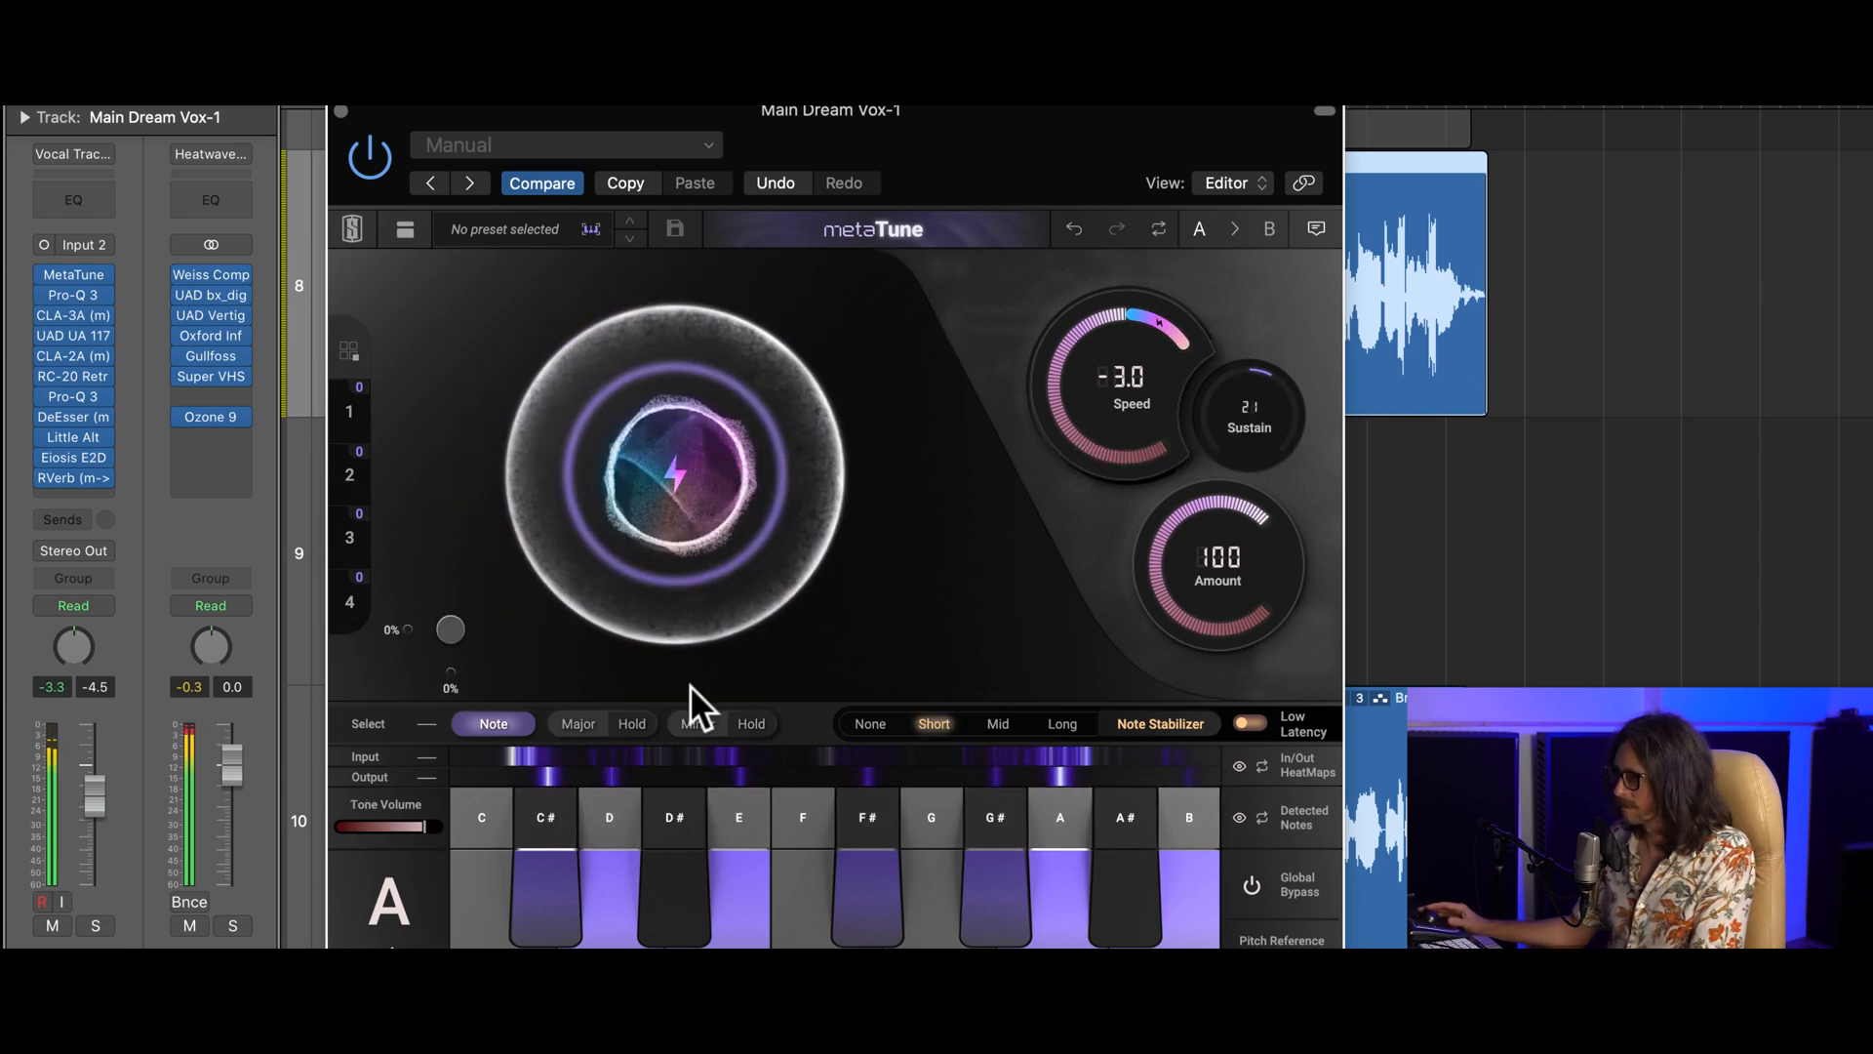
key("v")
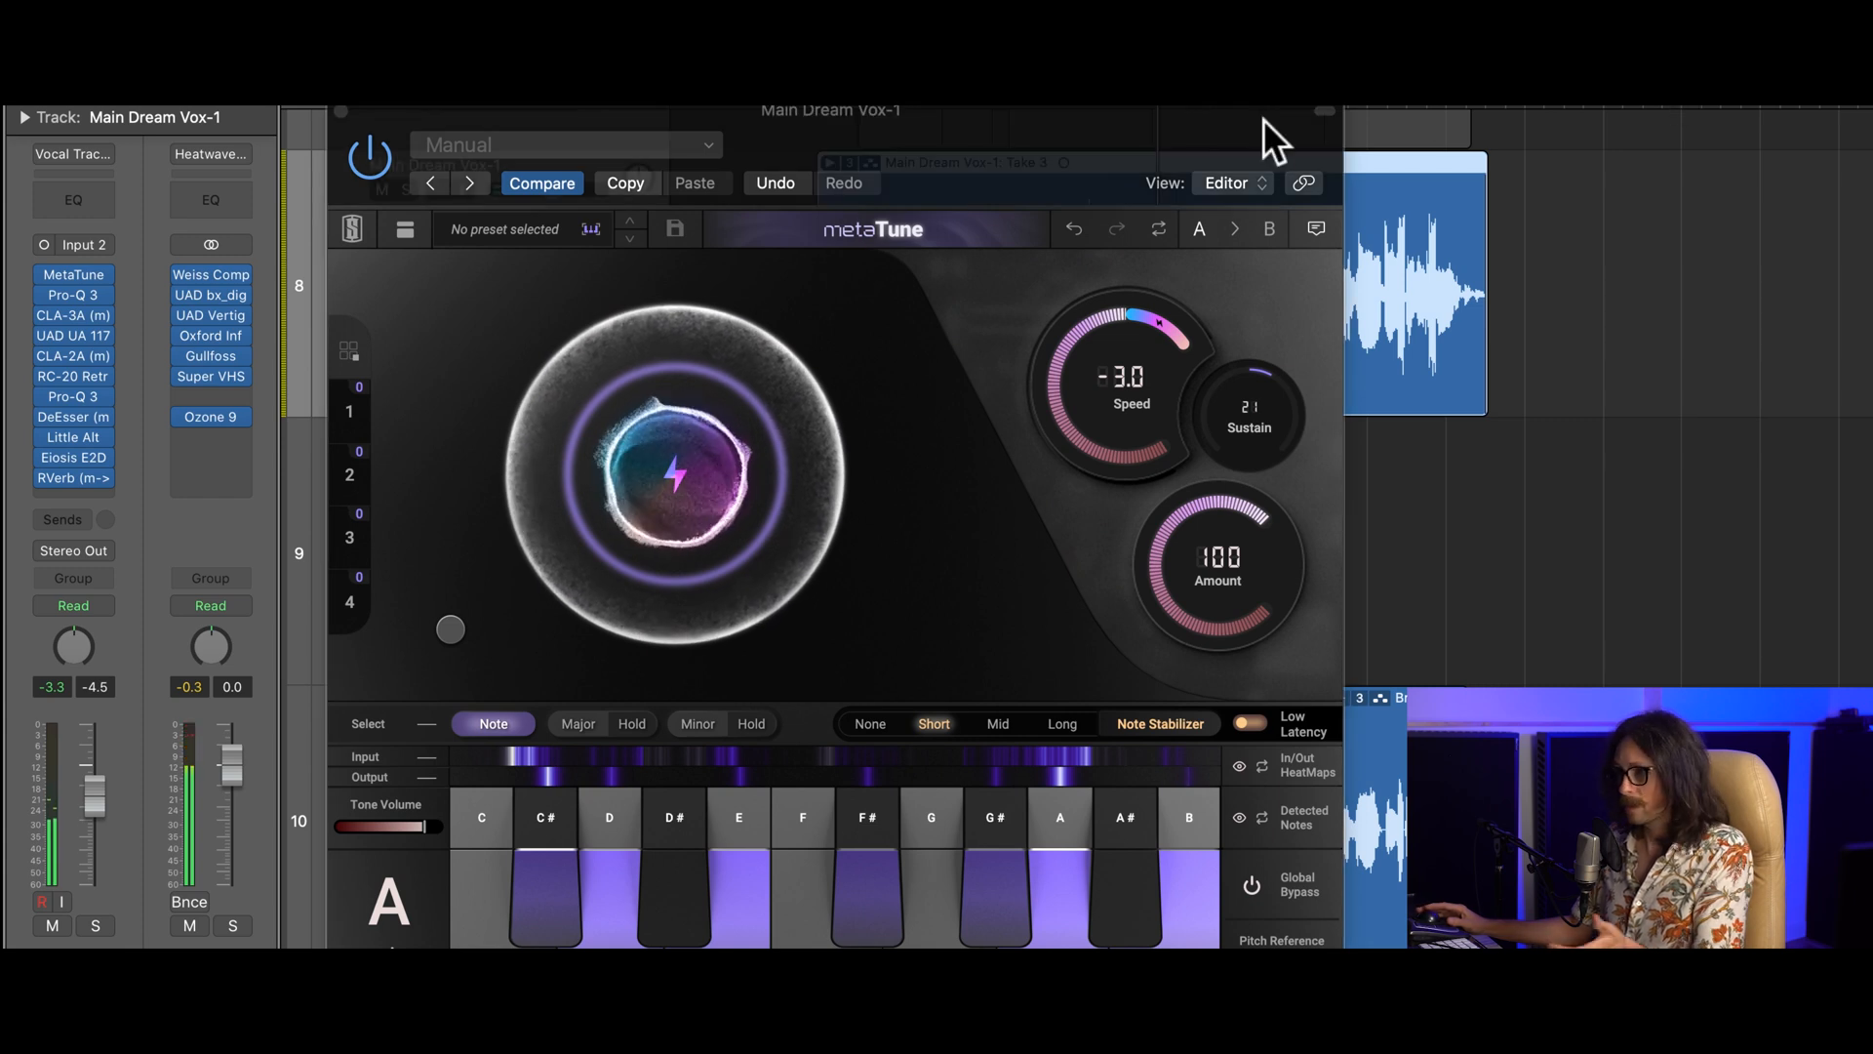
left_click(1250, 723)
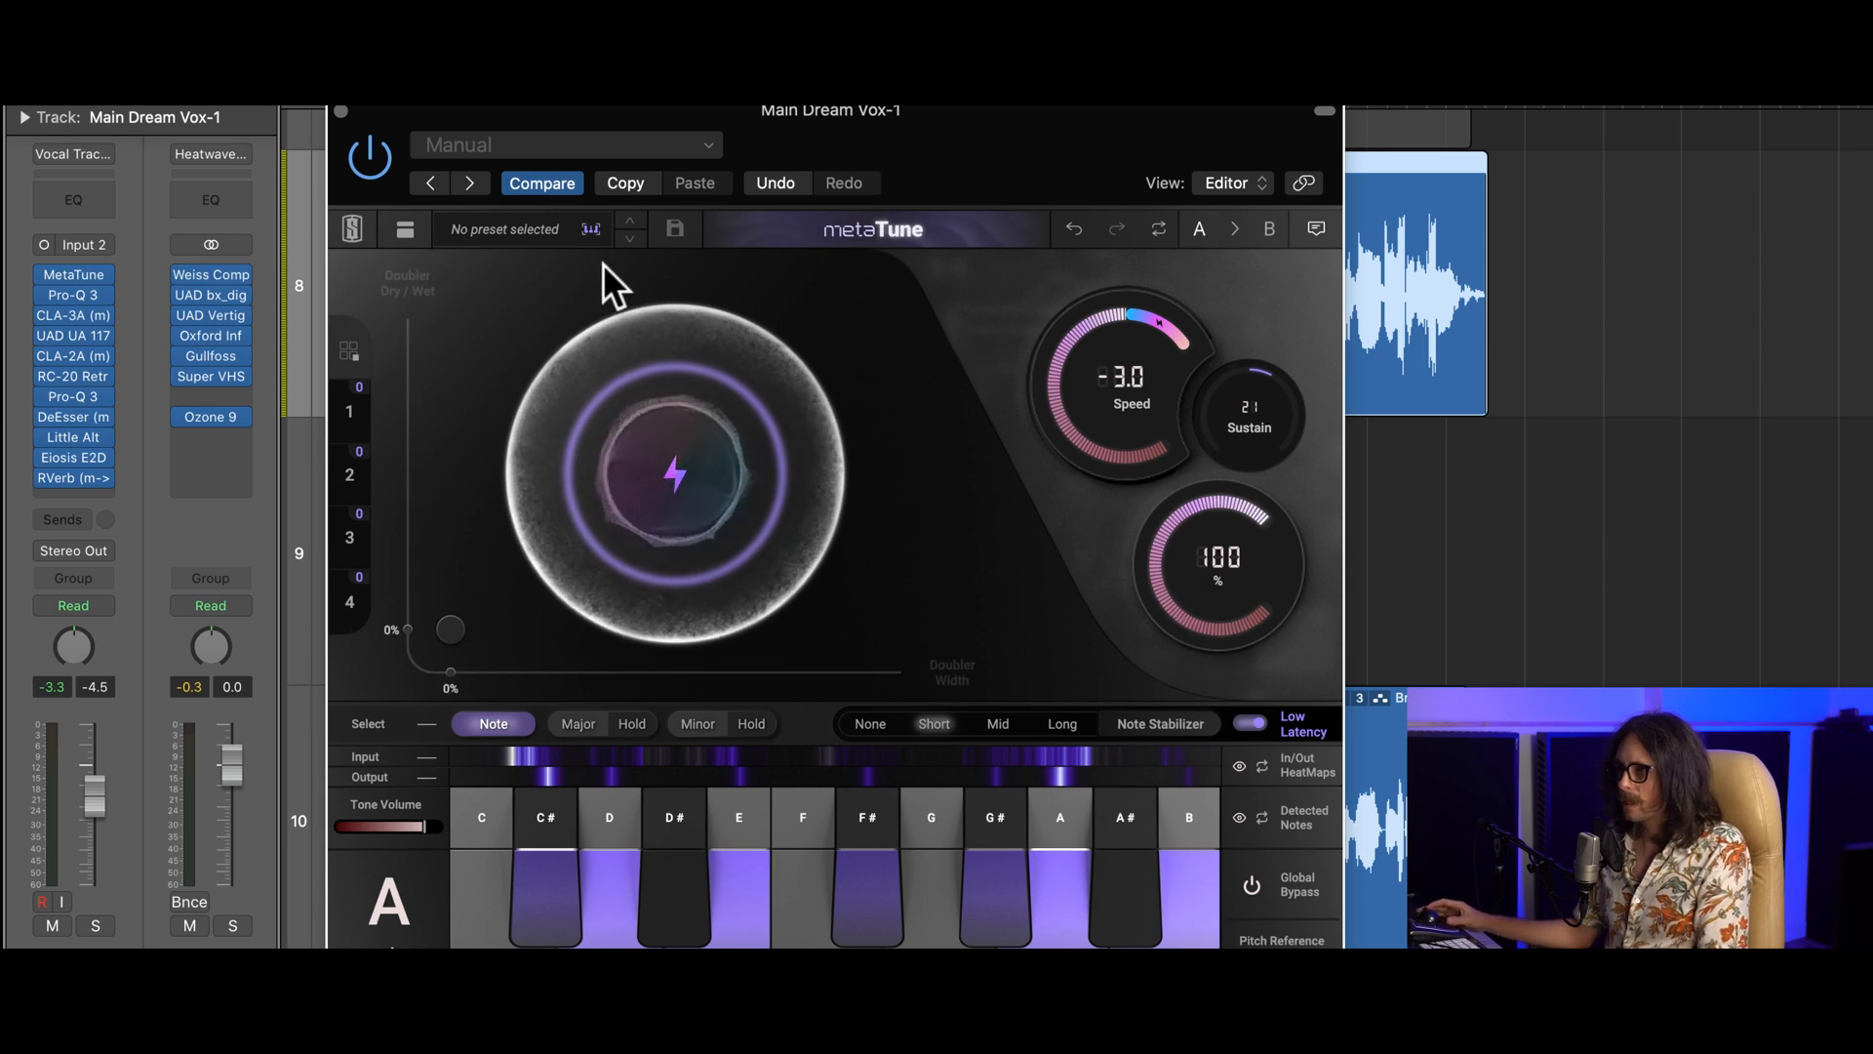
- Set MetaTune's doubler to about 52% wet and 12% width, and play the take
left_click(449, 630)
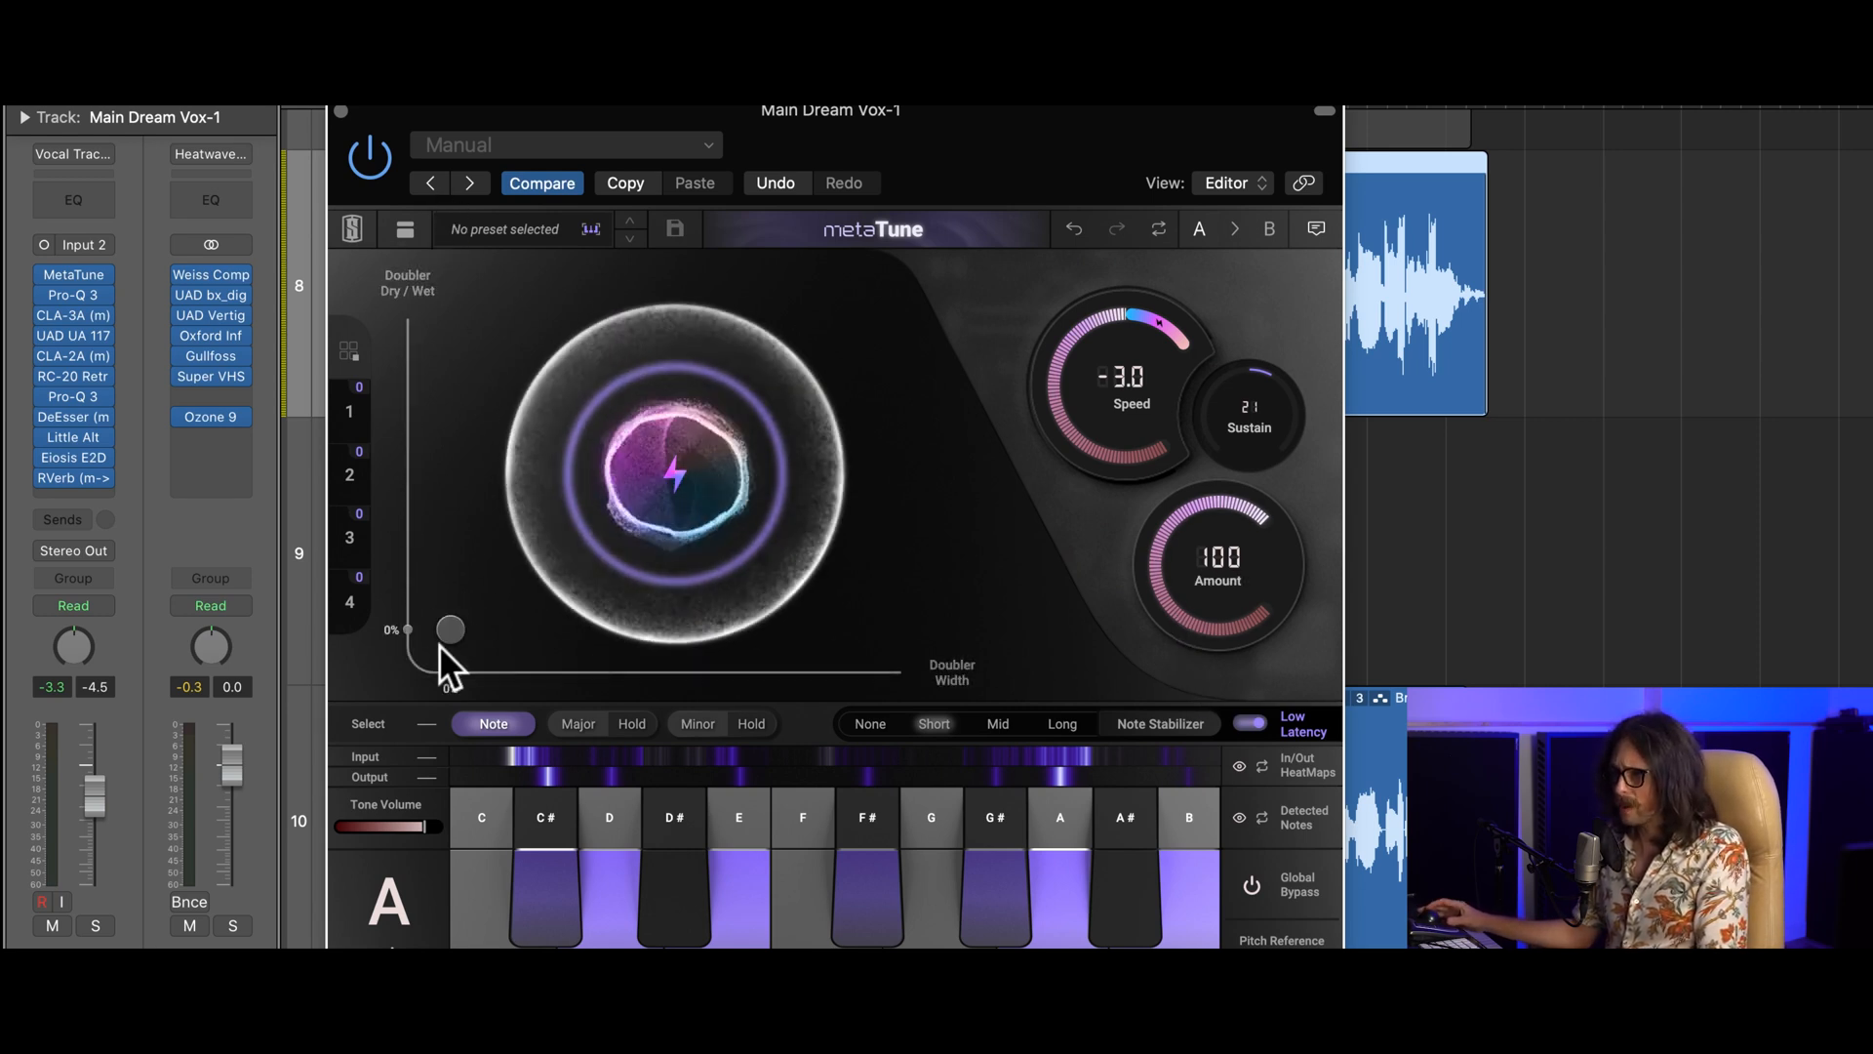
left_click_drag(449, 630, 505, 469)
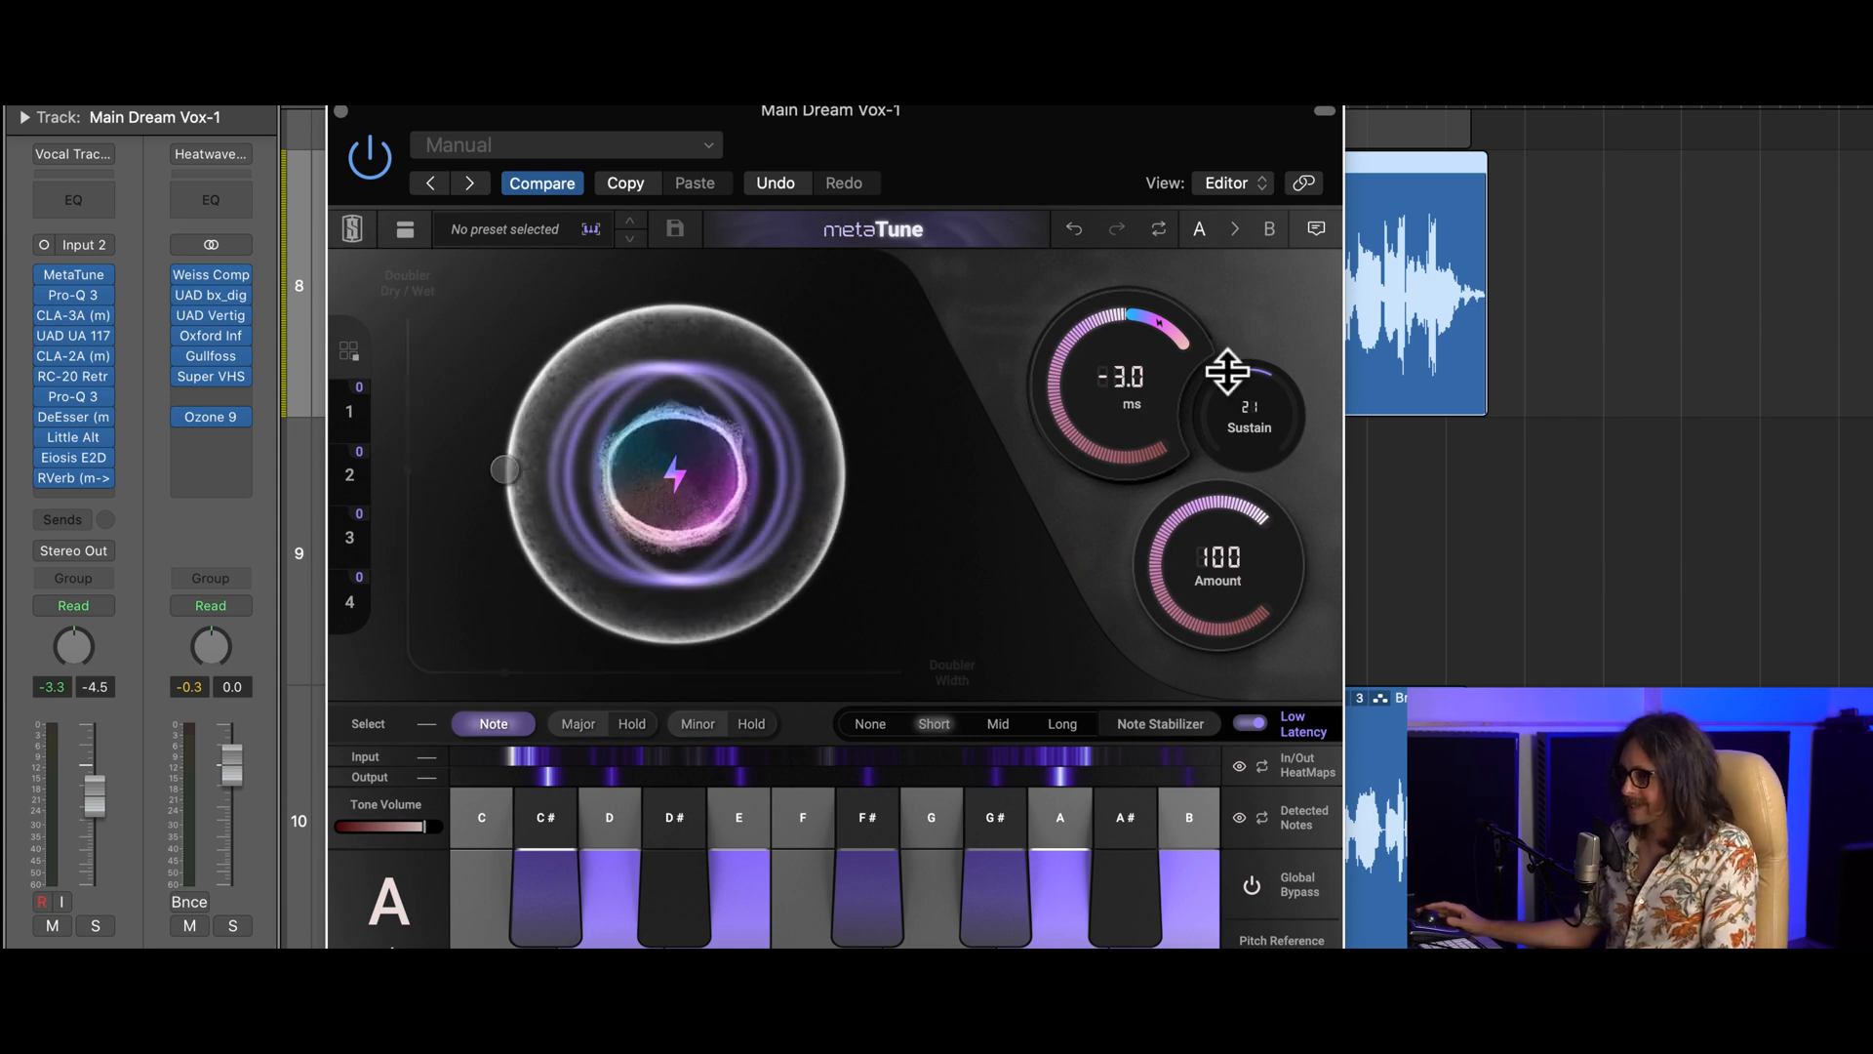
left_click(1639, 86)
key("space")
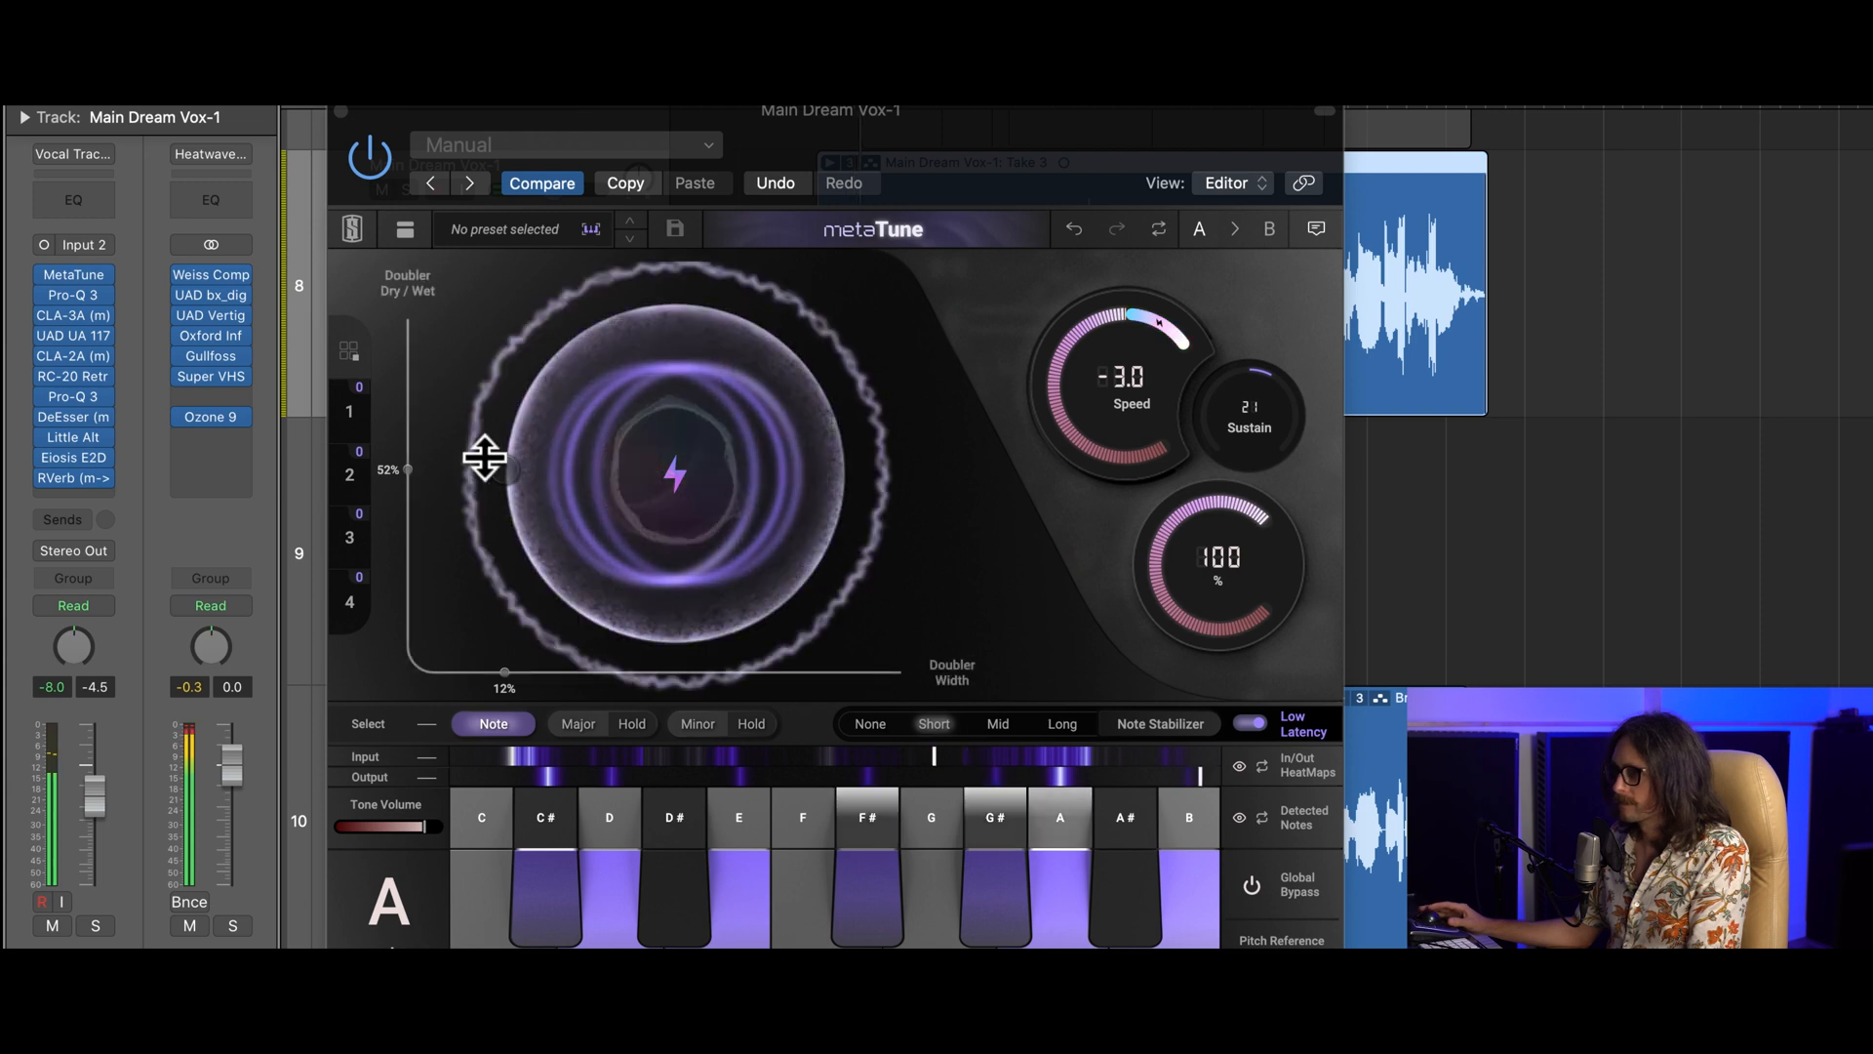
- Increase the doubler to 91% wet and 88% width, lower Sustain to 16, and close the plug-in window
left_click(514, 473)
left_click_drag(514, 474, 845, 348)
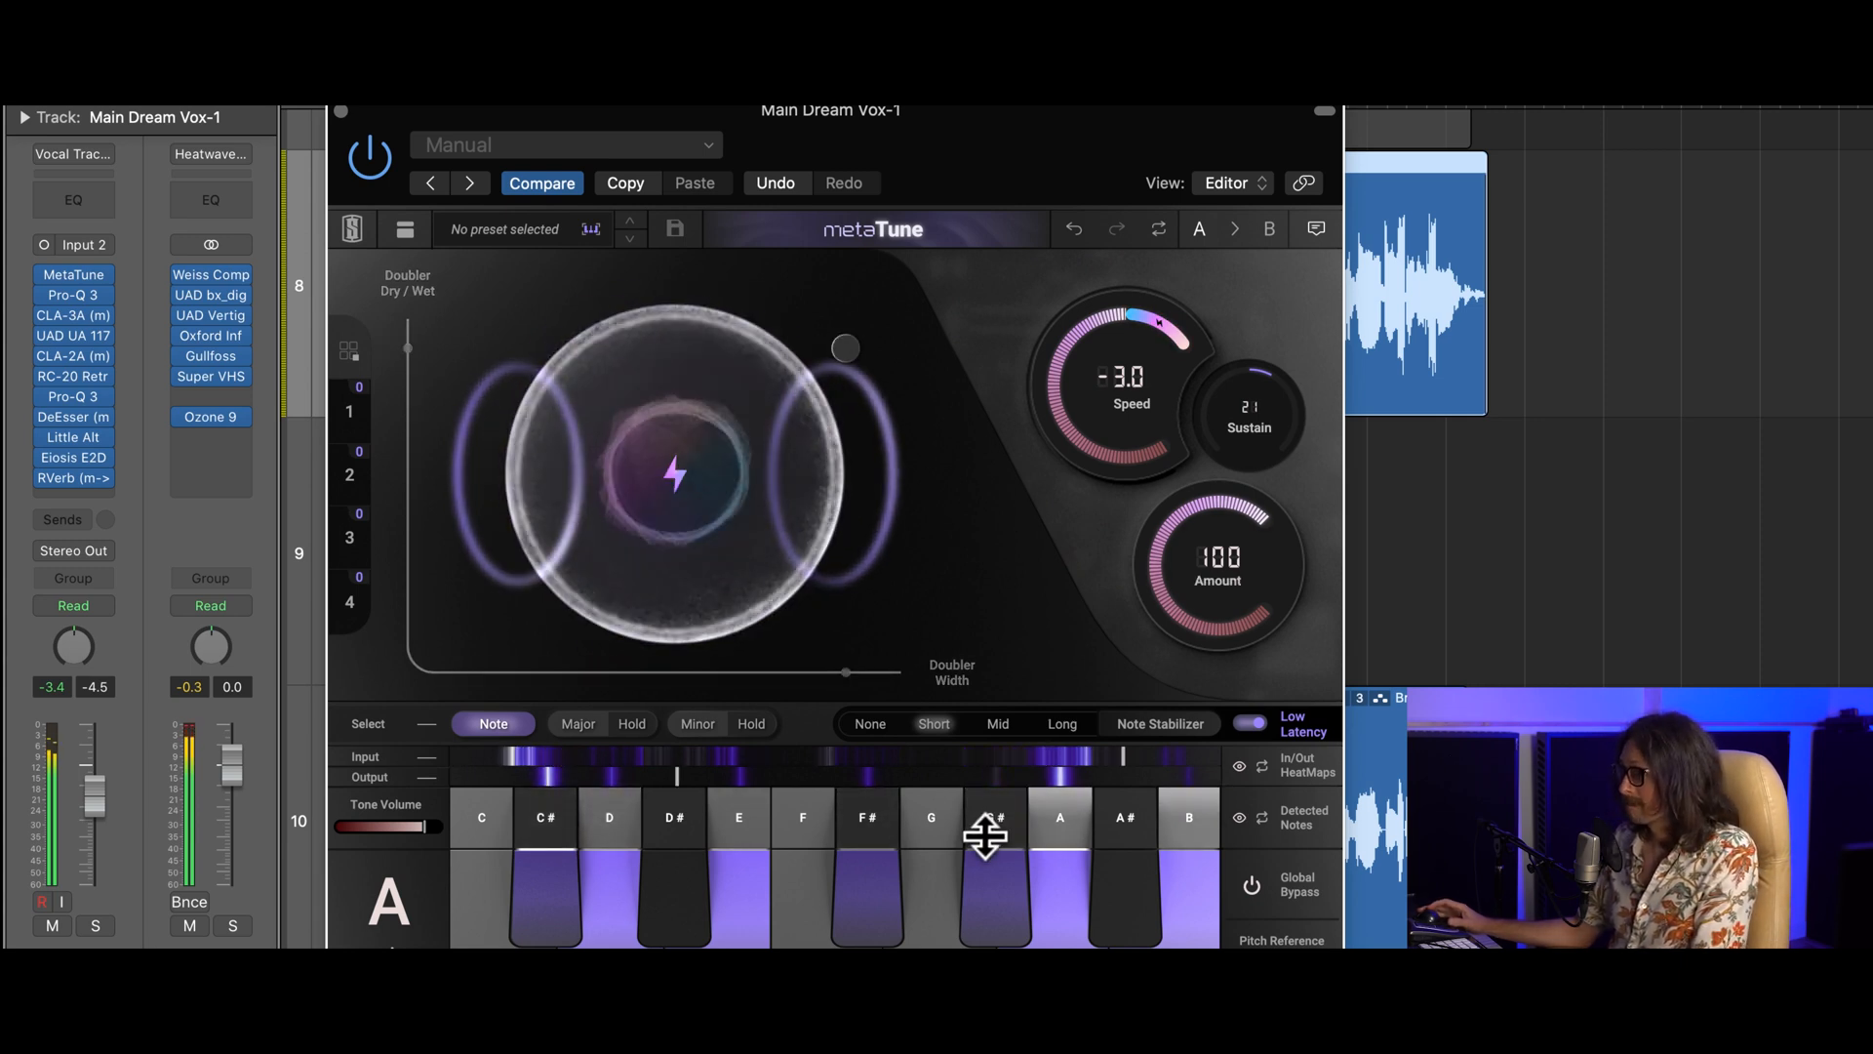
left_click_drag(1260, 404, 1256, 406)
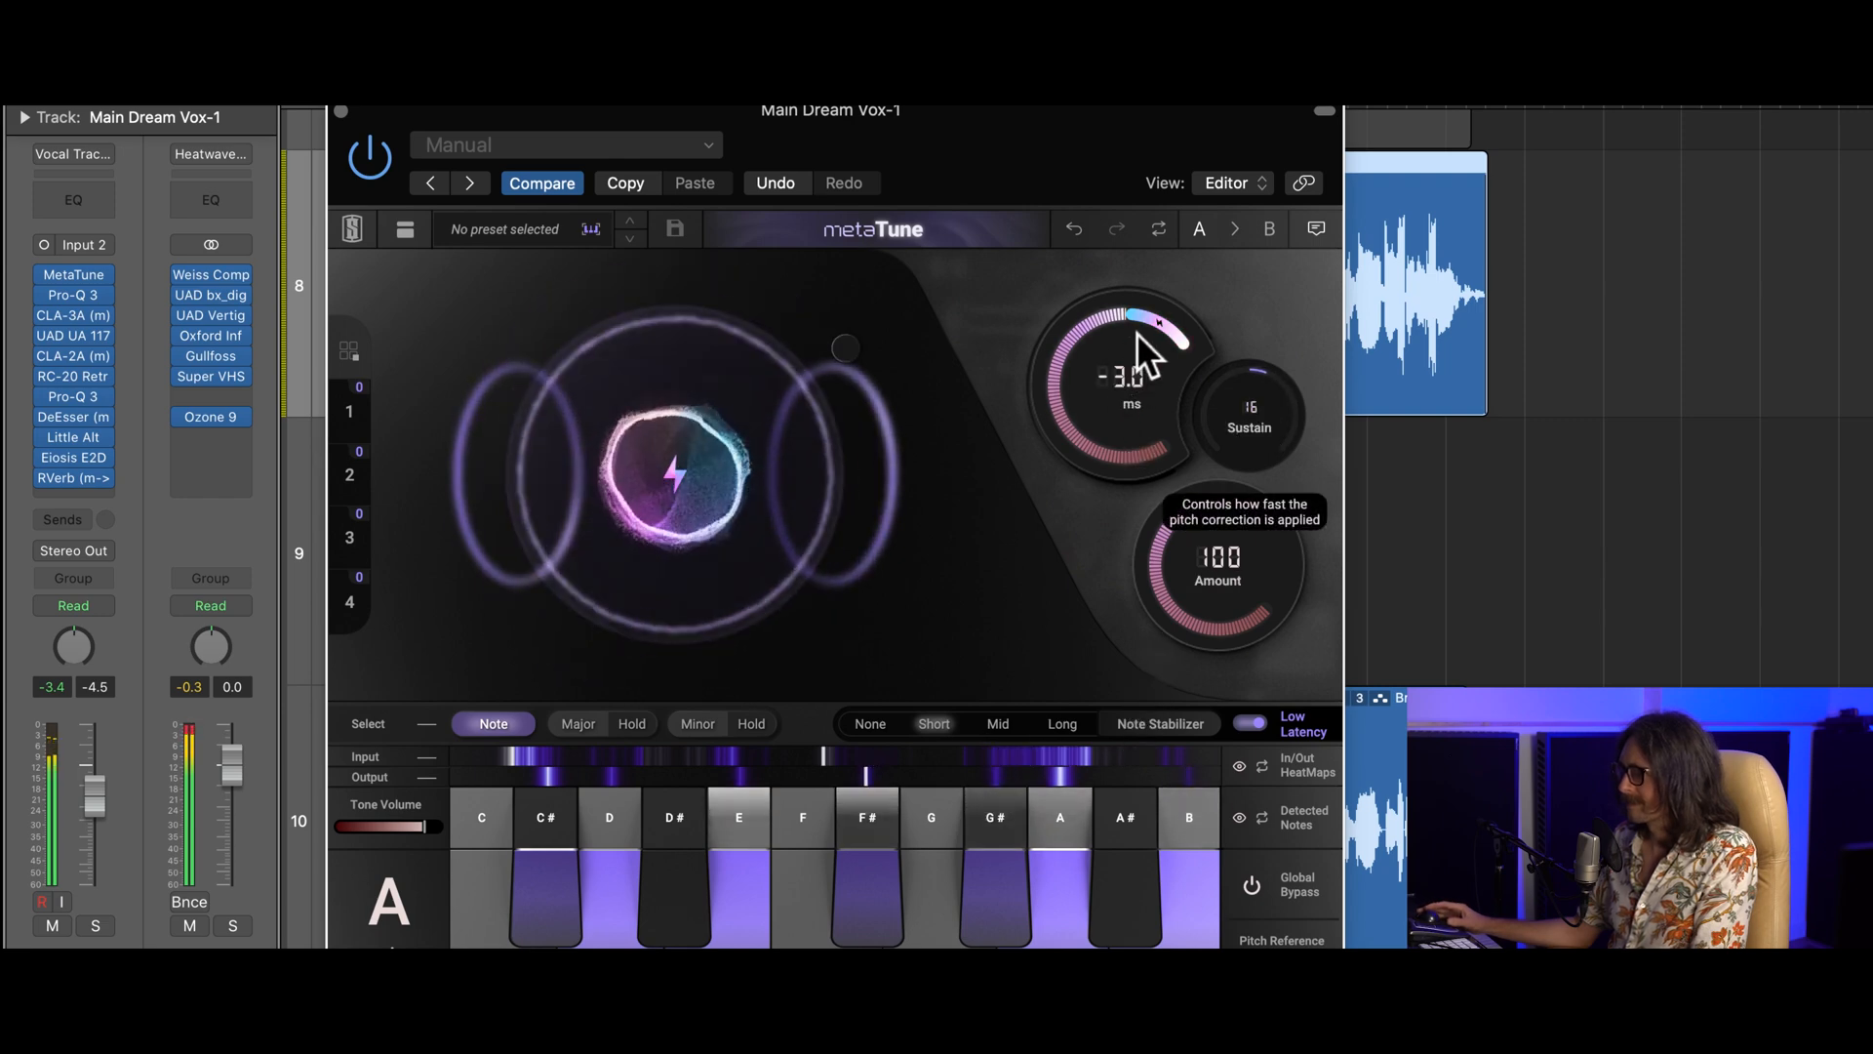
left_click(341, 110)
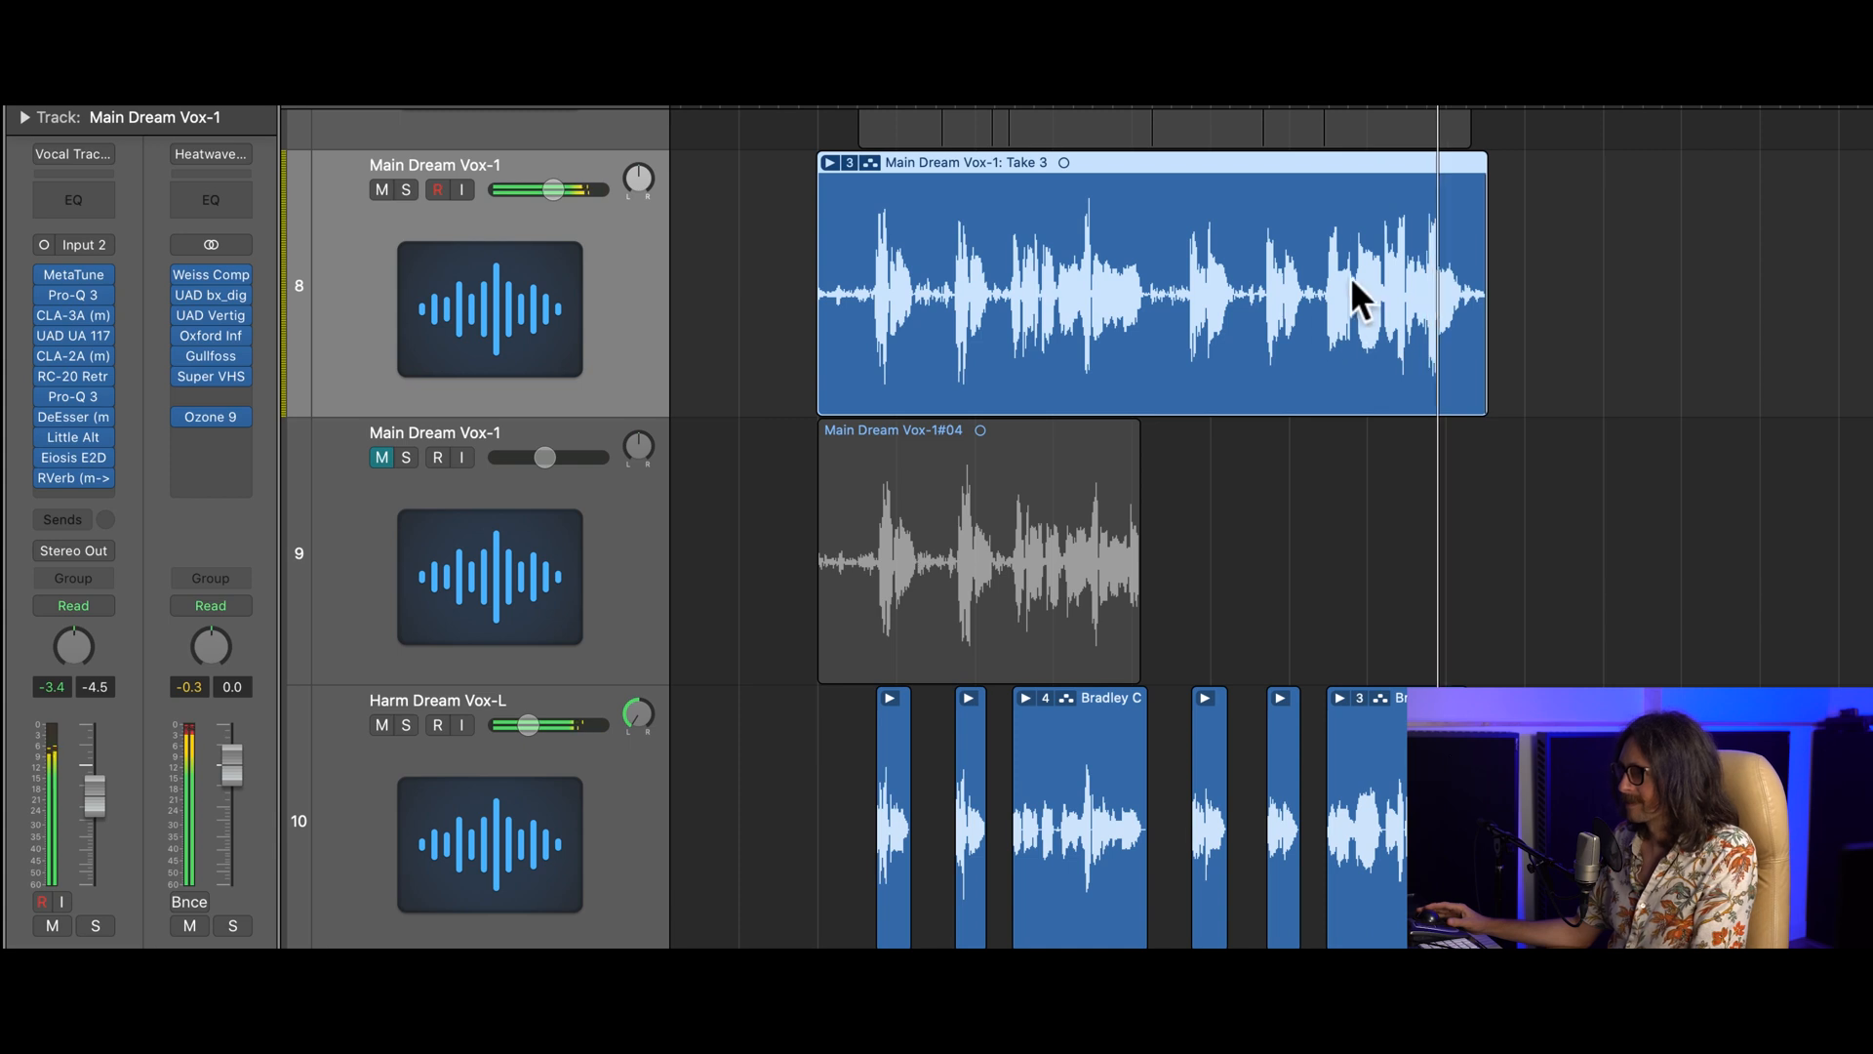
- Play the MetaTune take with the other vocals, then solo track 8 and return the playhead to the take's beginning
left_click(896, 107)
scroll(761, 729, "down", 4)
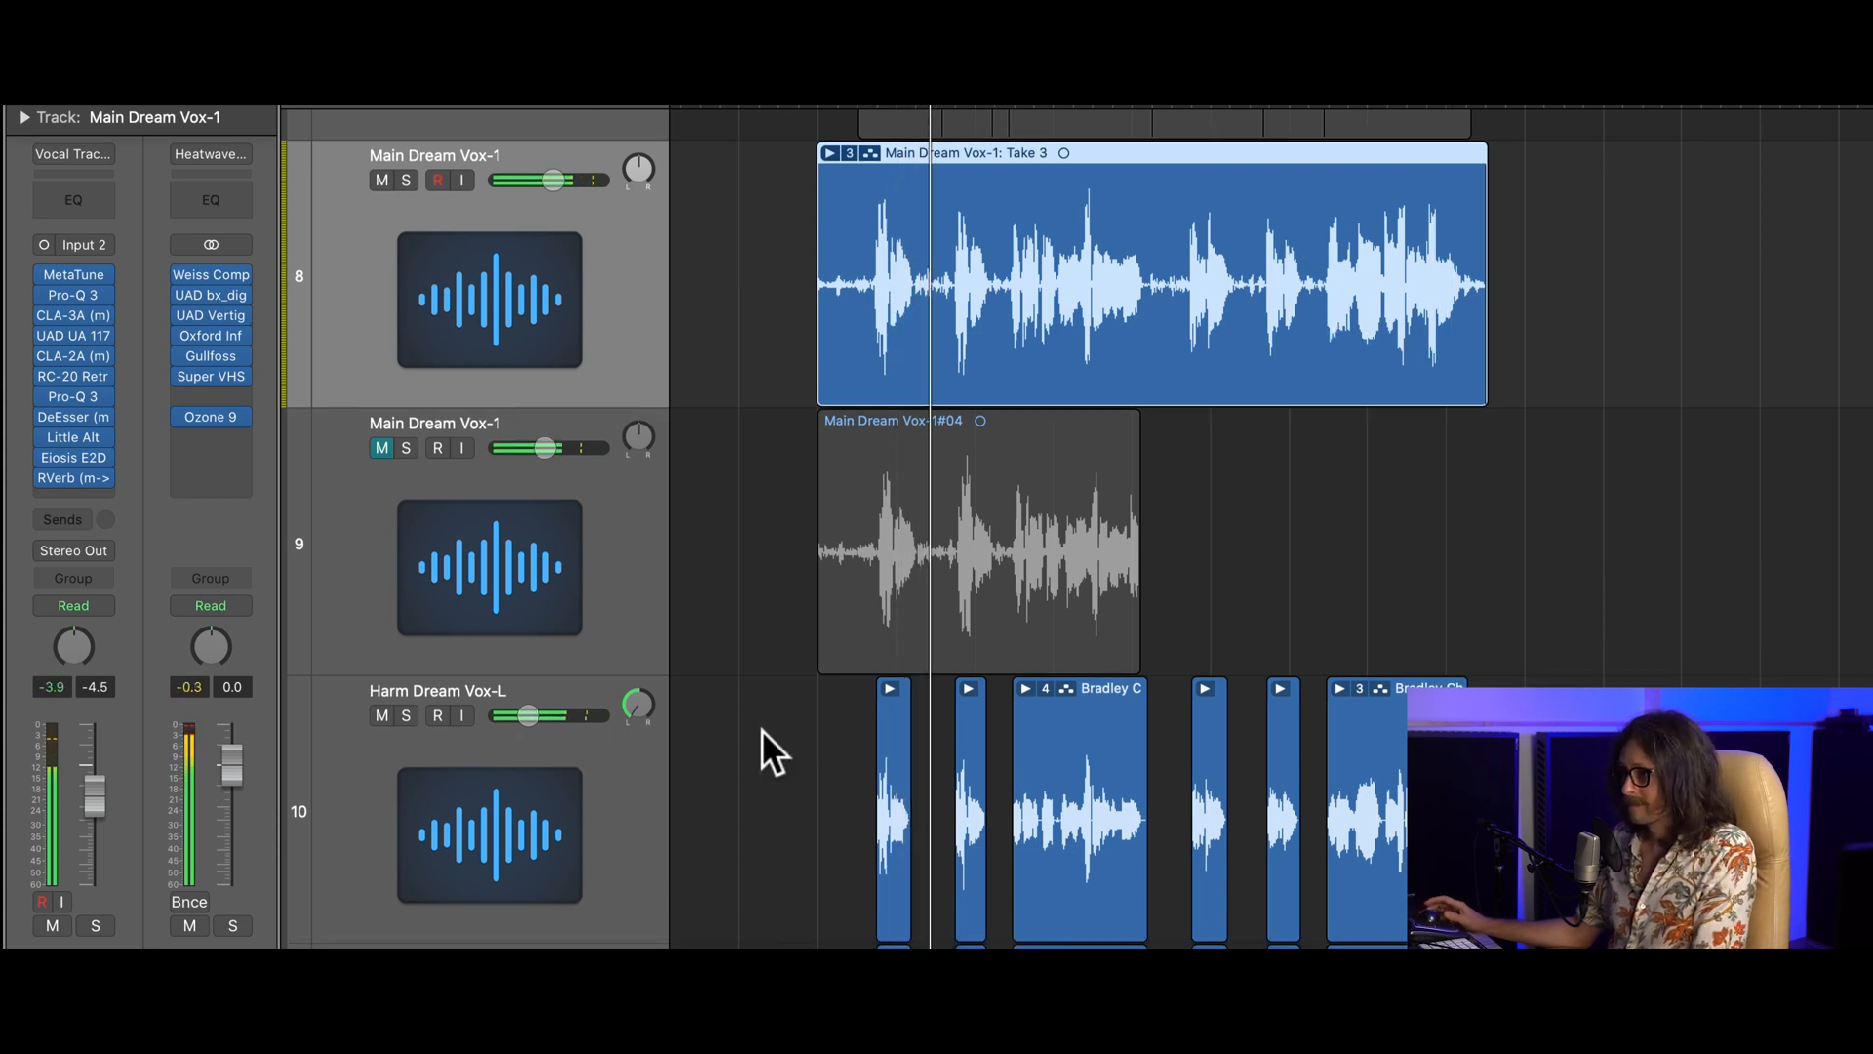
scroll(589, 297, "up", 4)
left_click(406, 189)
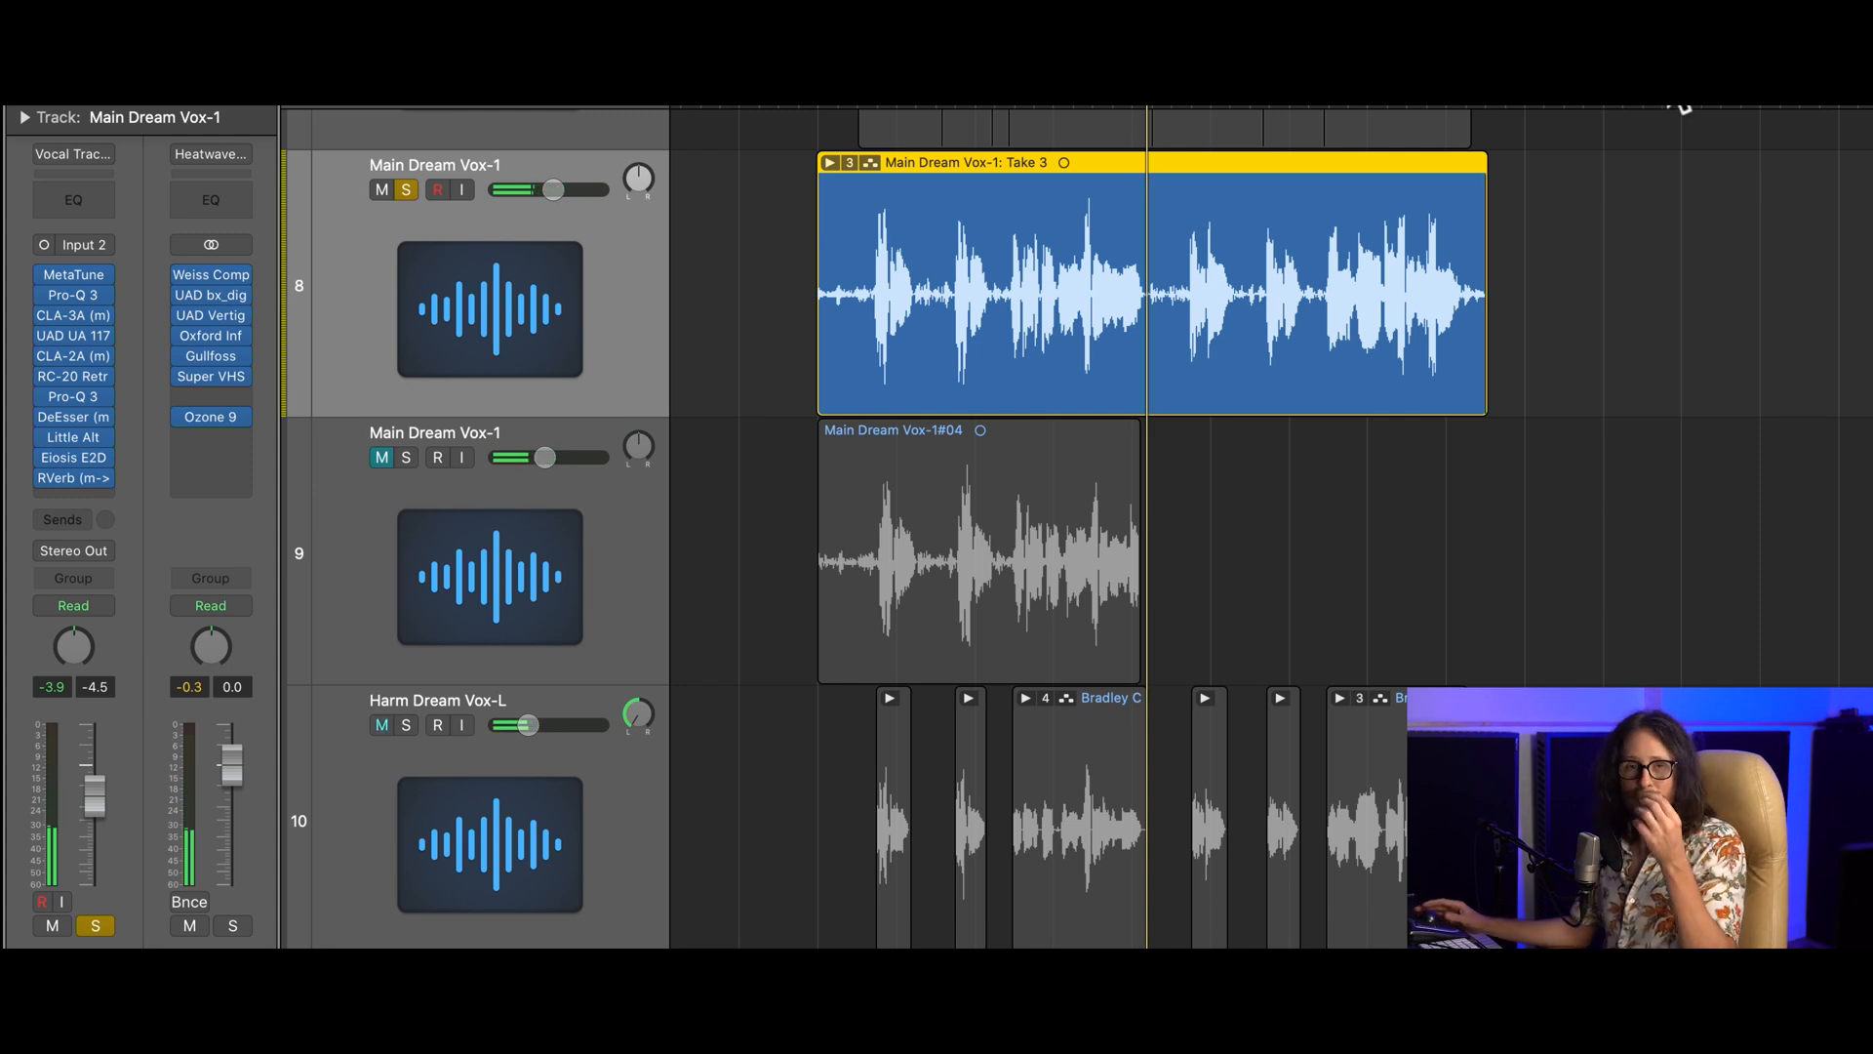
left_click(857, 105)
left_click_drag(883, 109, 1495, 126)
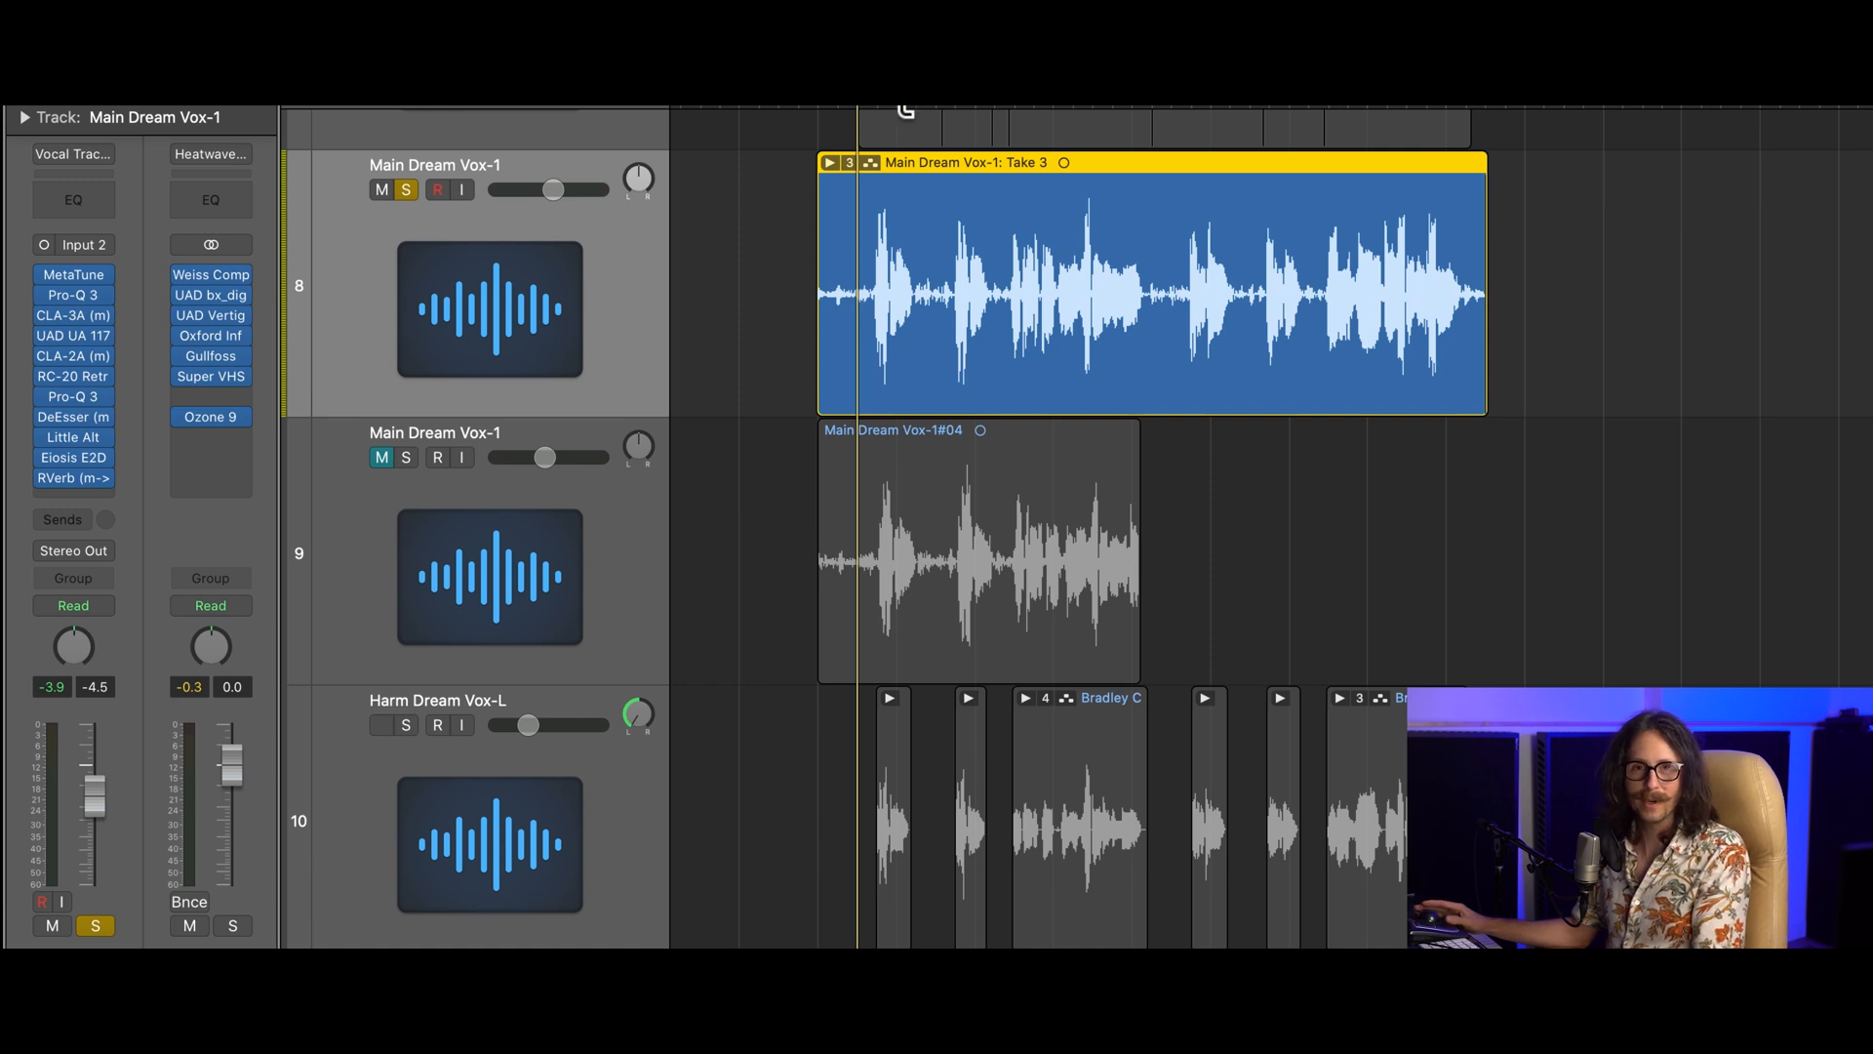
mouse_move(895, 108)
left_mouse_down()
mouse_move(854, 113)
mouse_move(871, 115)
left_mouse_up()
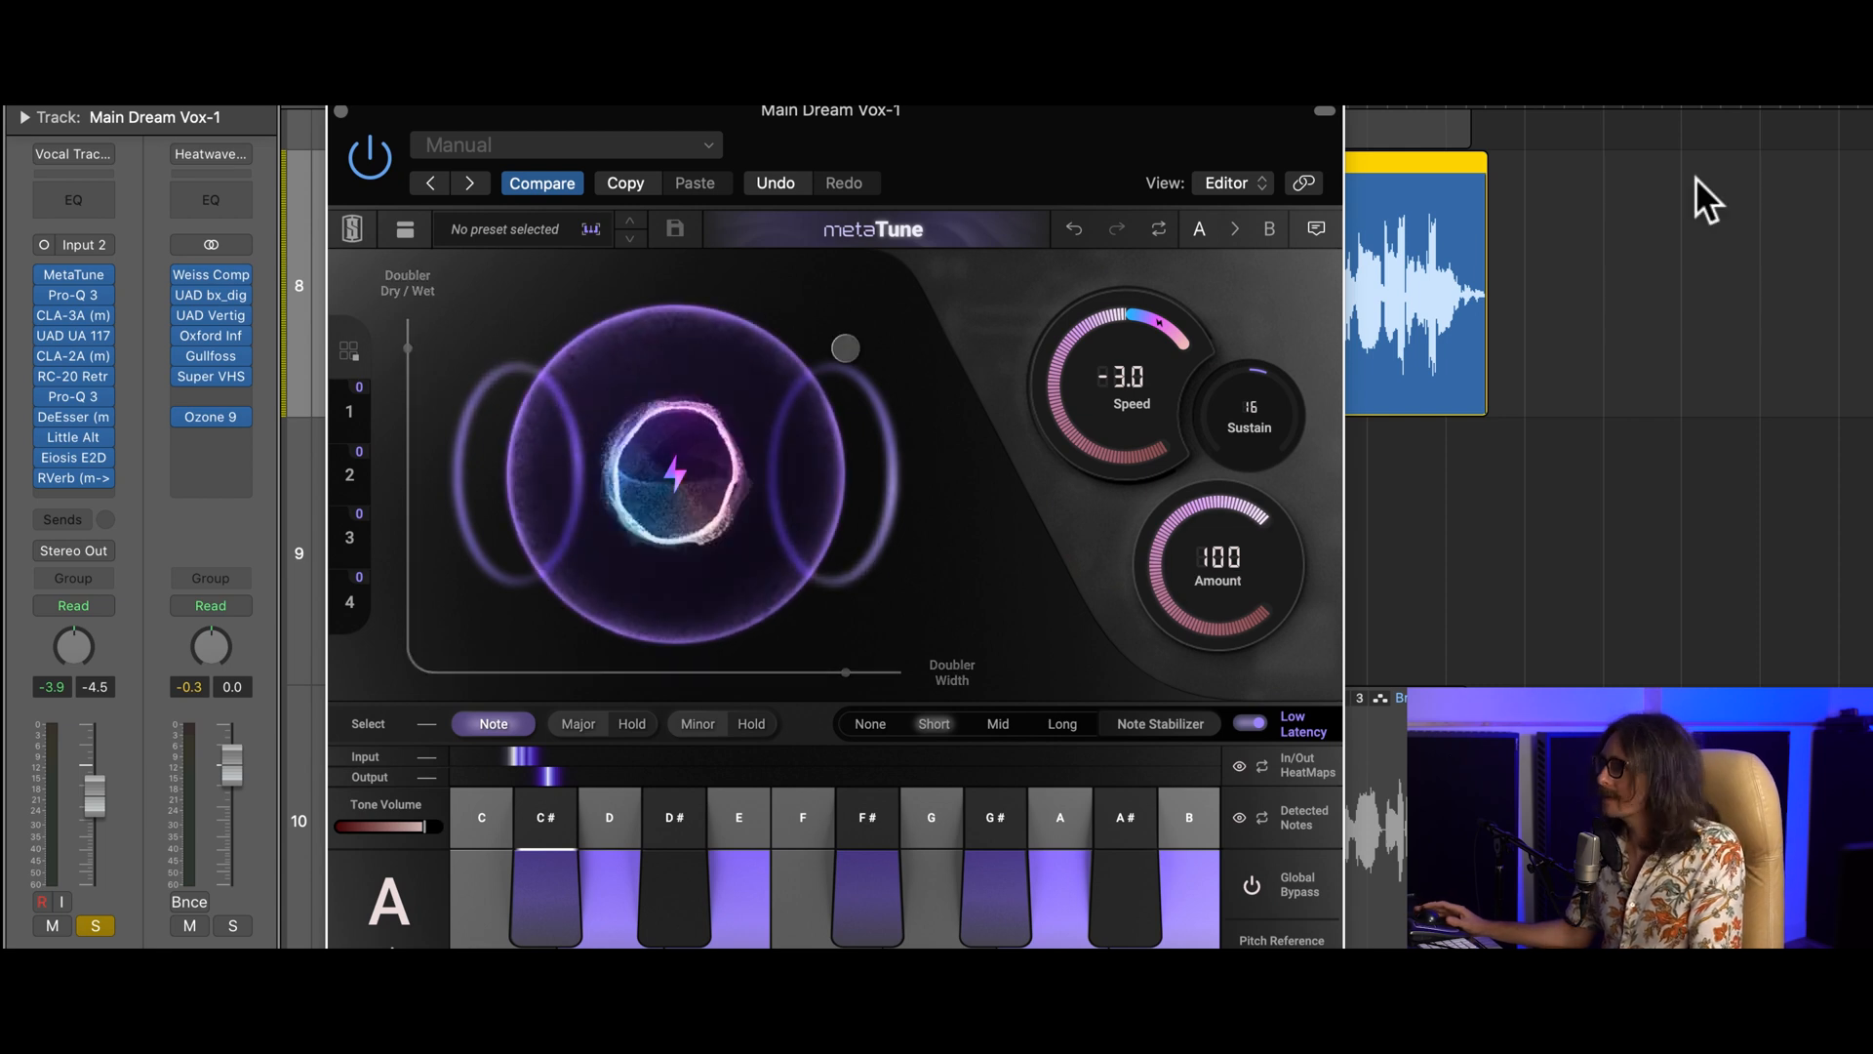
- Try MetaTune's Speed at -0.7, lower Sustain to -100, and return Speed to -3.0
left_click_drag(1158, 329, 1098, 342)
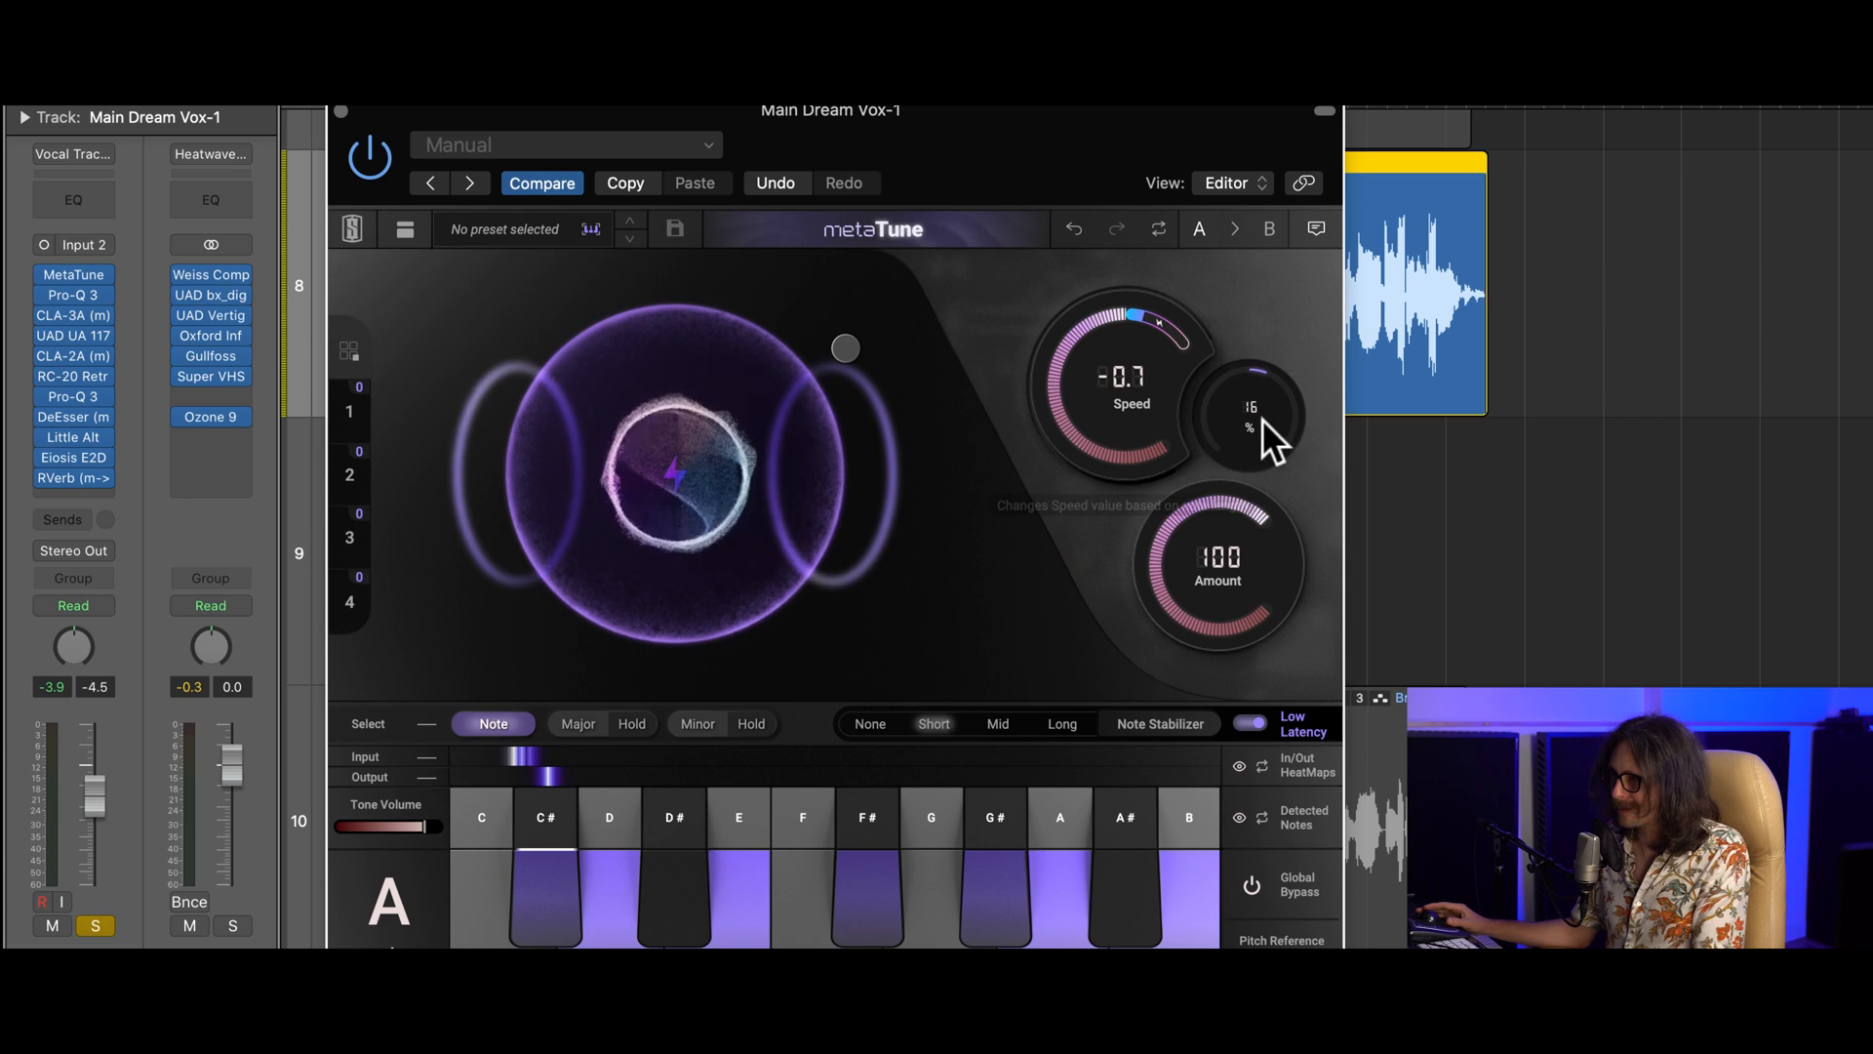
left_click_drag(1261, 427, 1234, 543)
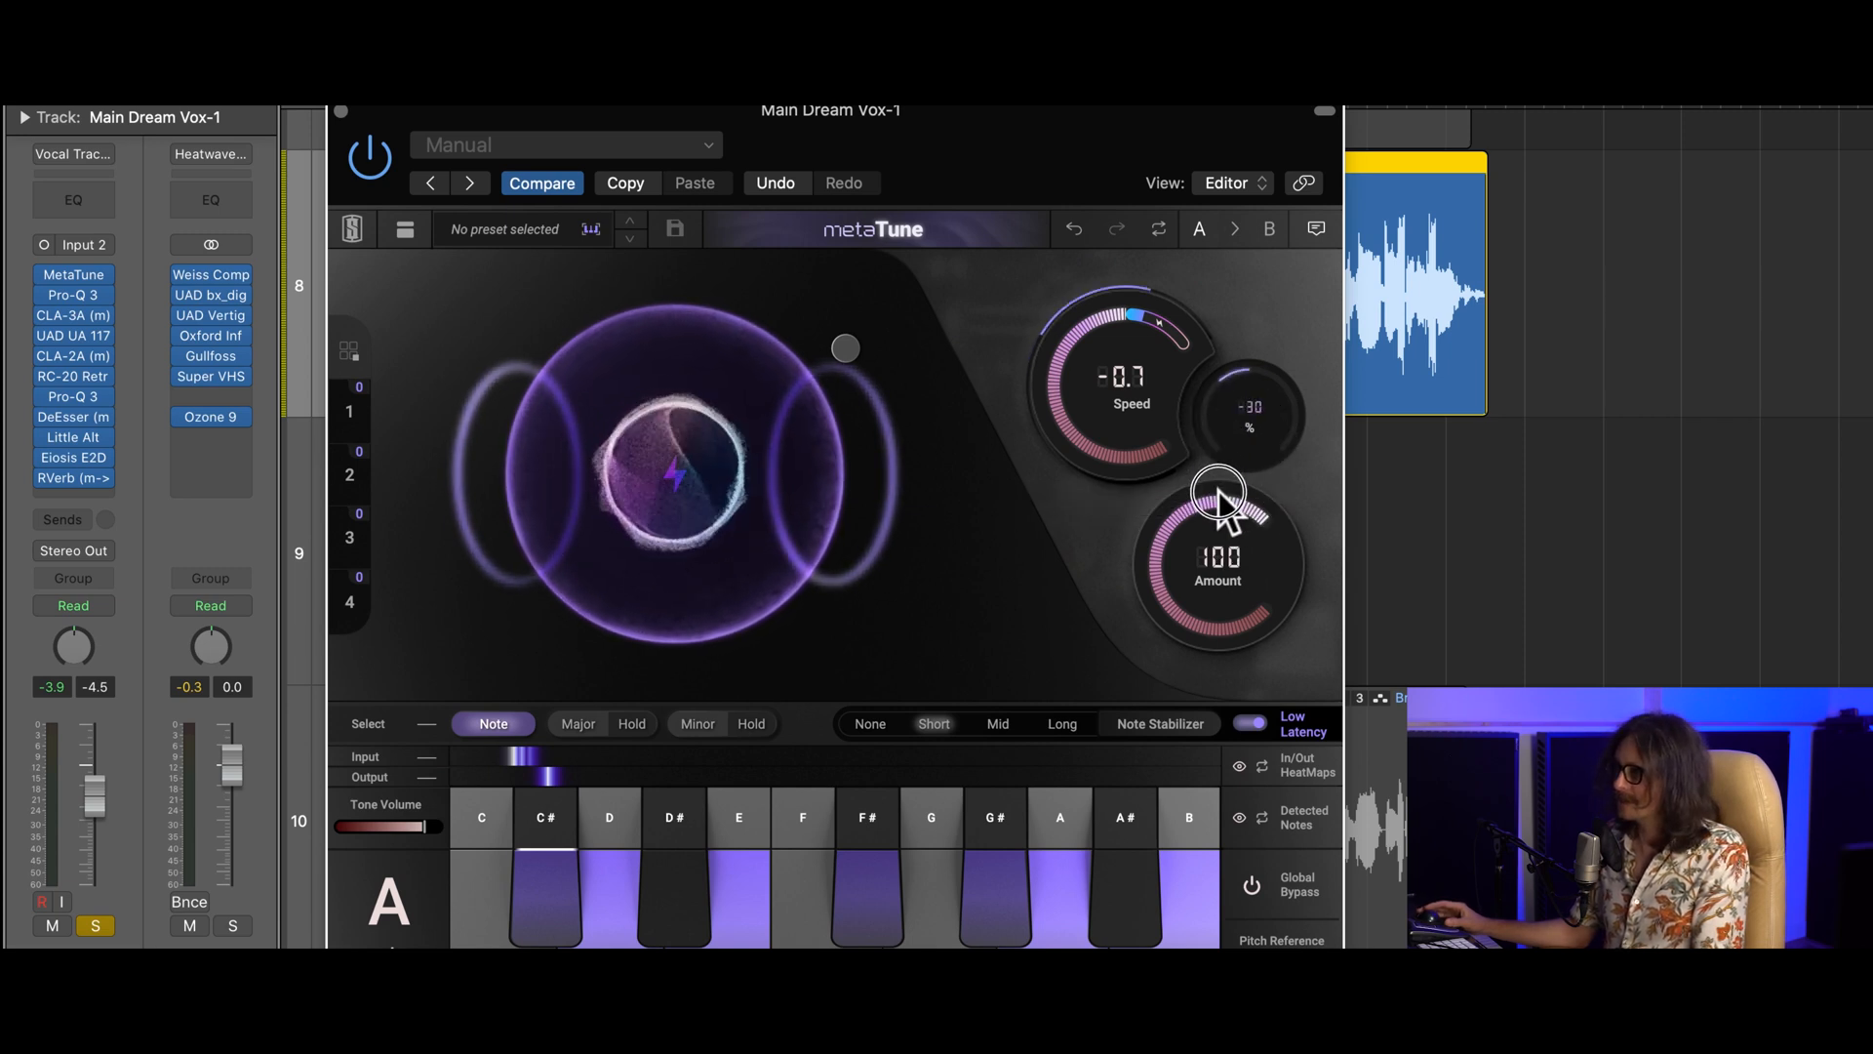
left_click_drag(1251, 420, 1258, 476)
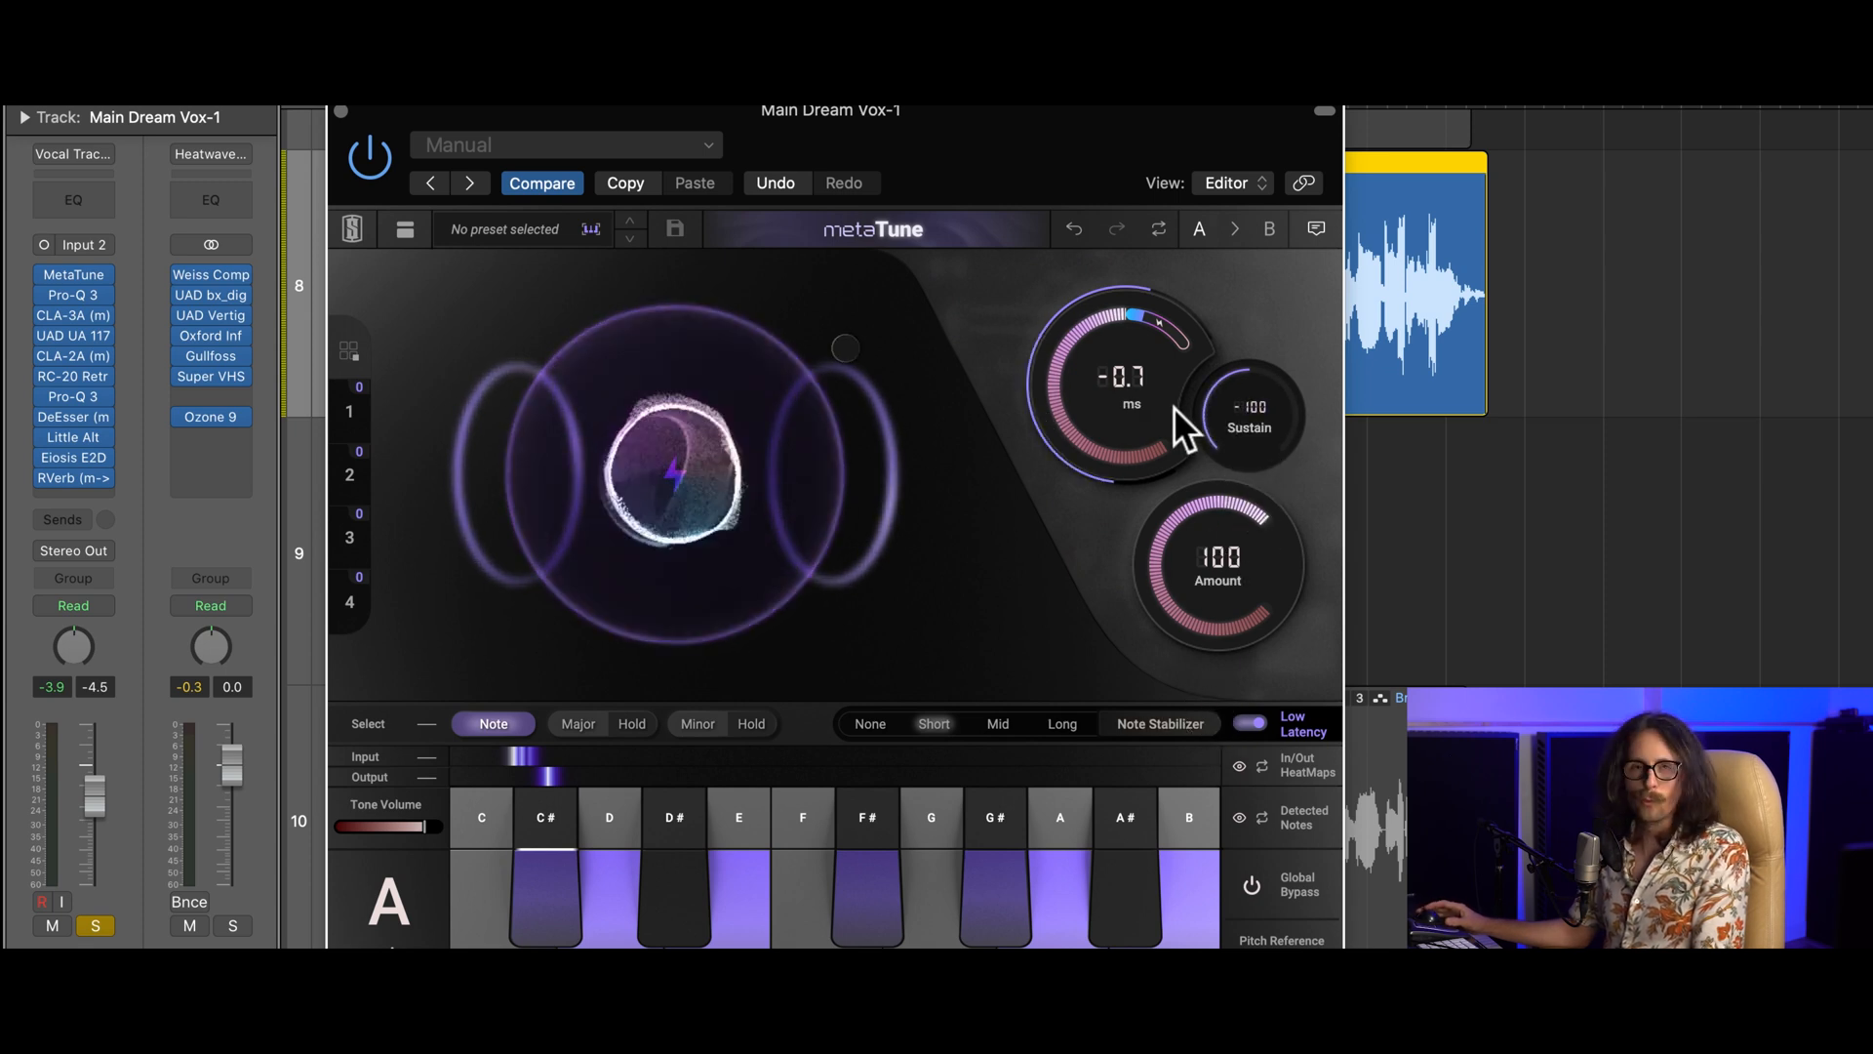
left_click_drag(1154, 332, 1192, 126)
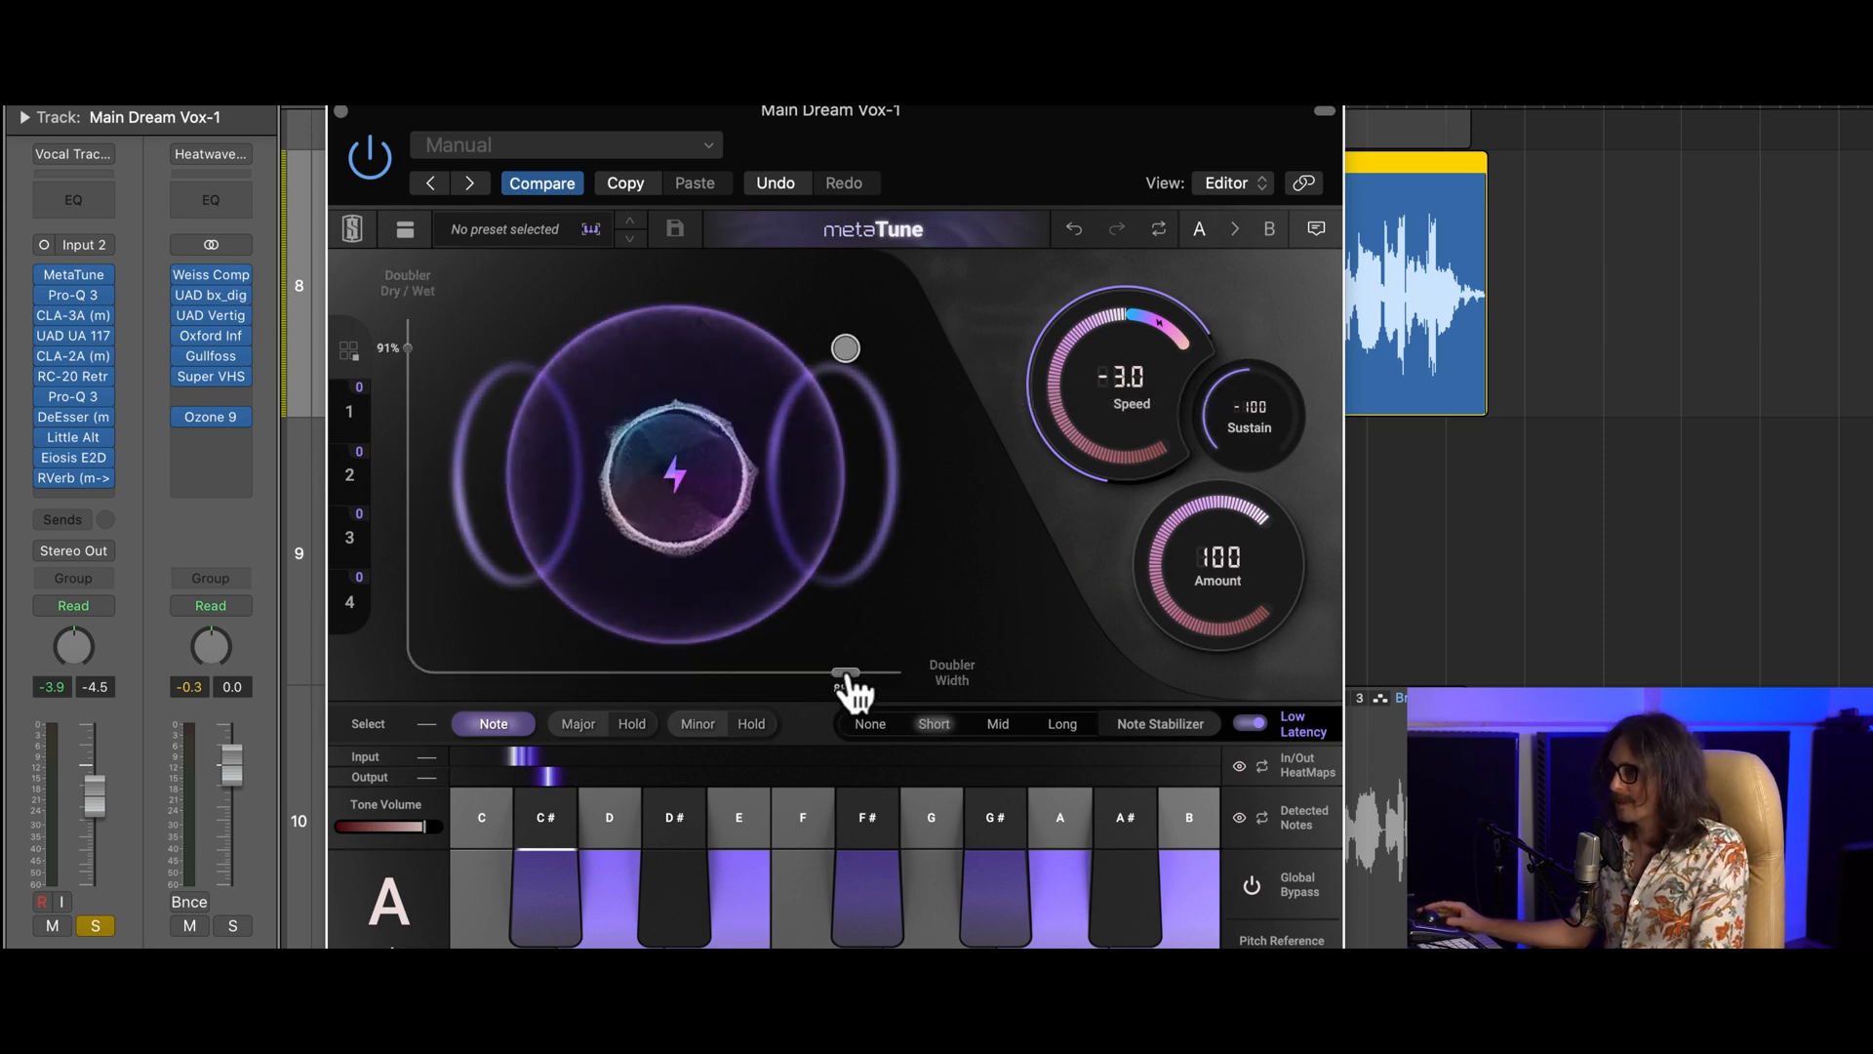
- Switch MetaTune's selection mode to Major, play the take, and take track 8 out of solo during playback
left_click(575, 727)
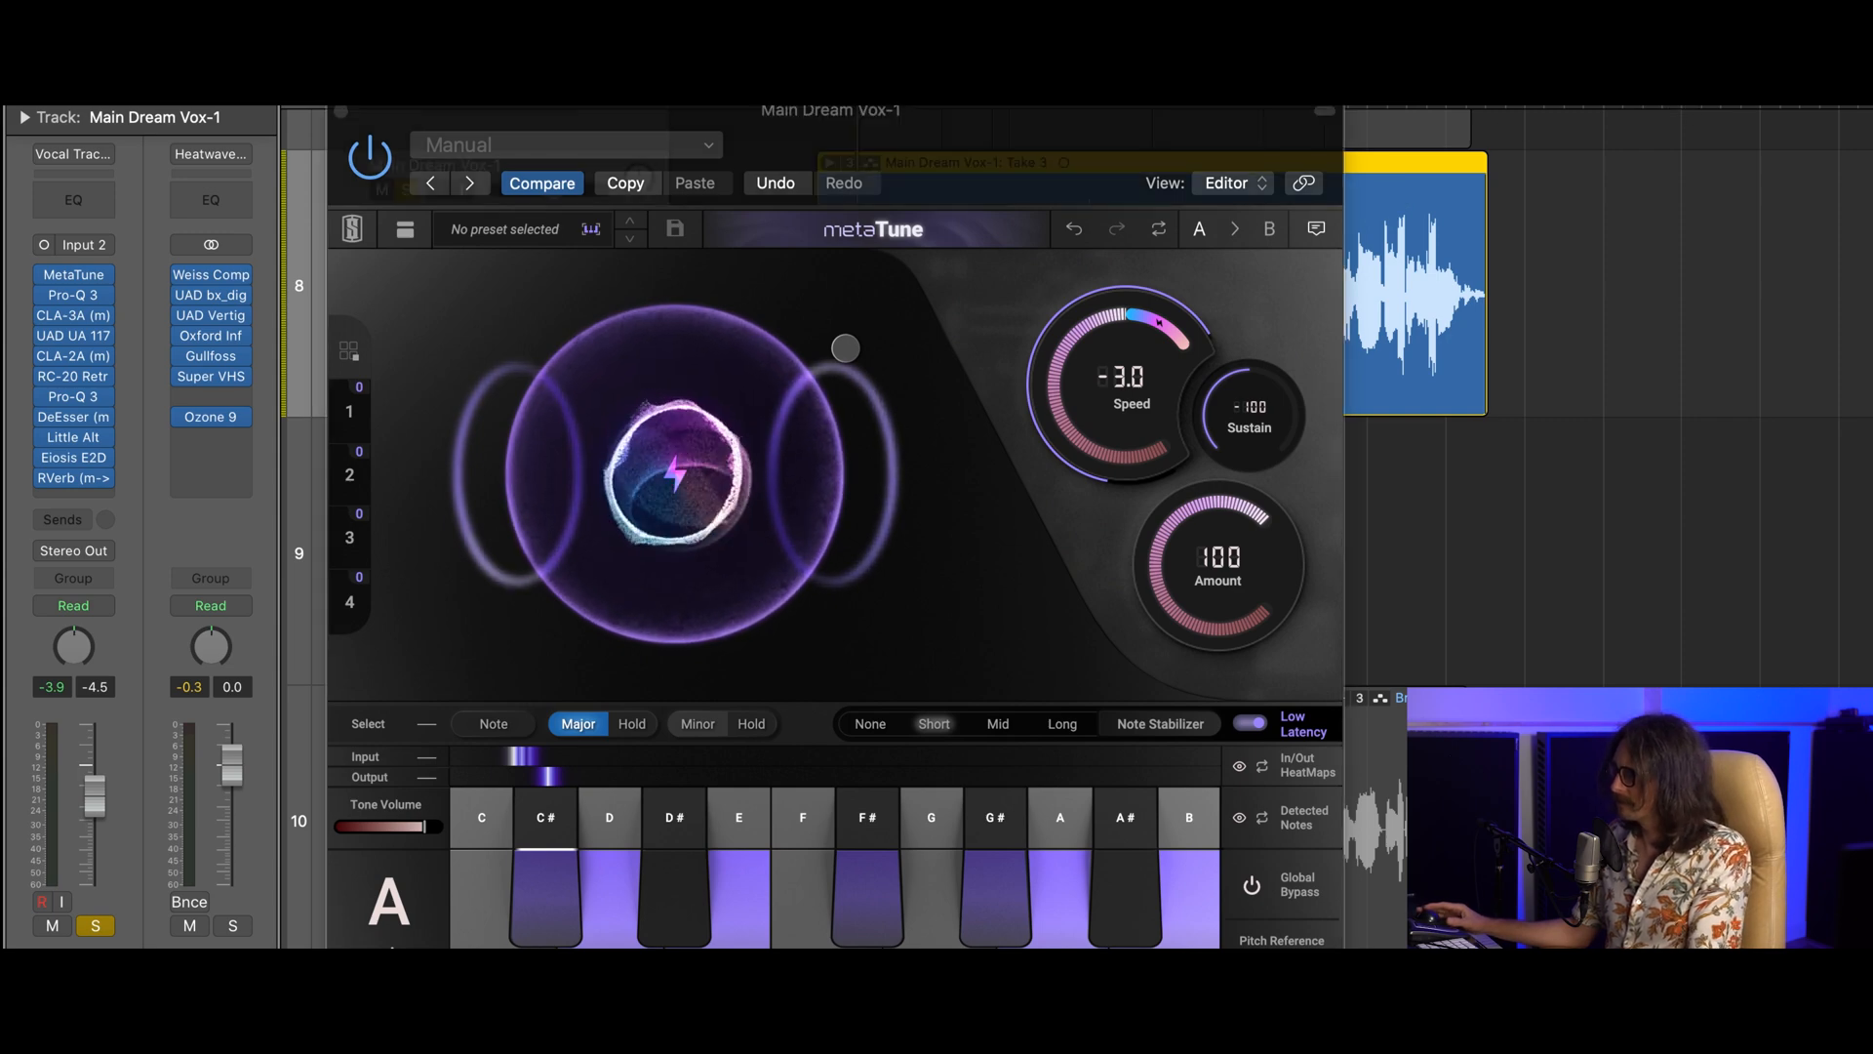
key("space")
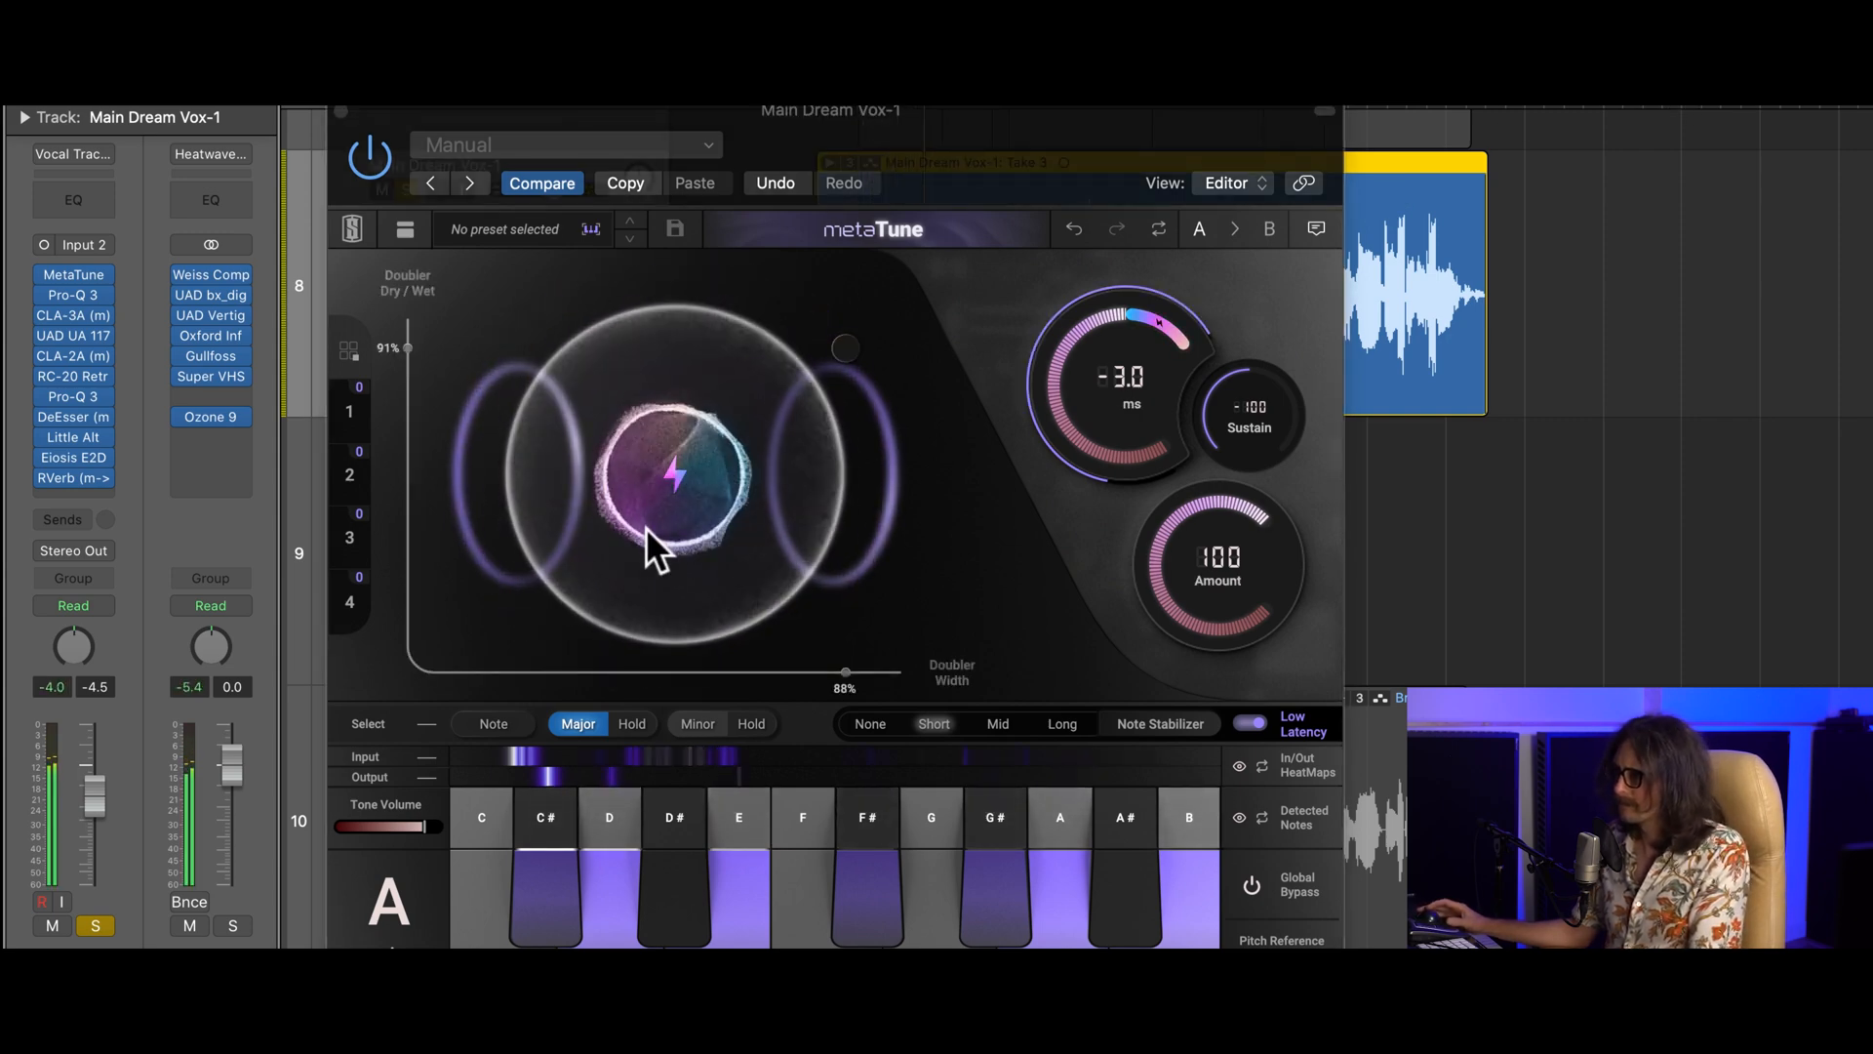
left_click(550, 109)
left_click_drag(549, 110, 972, 219)
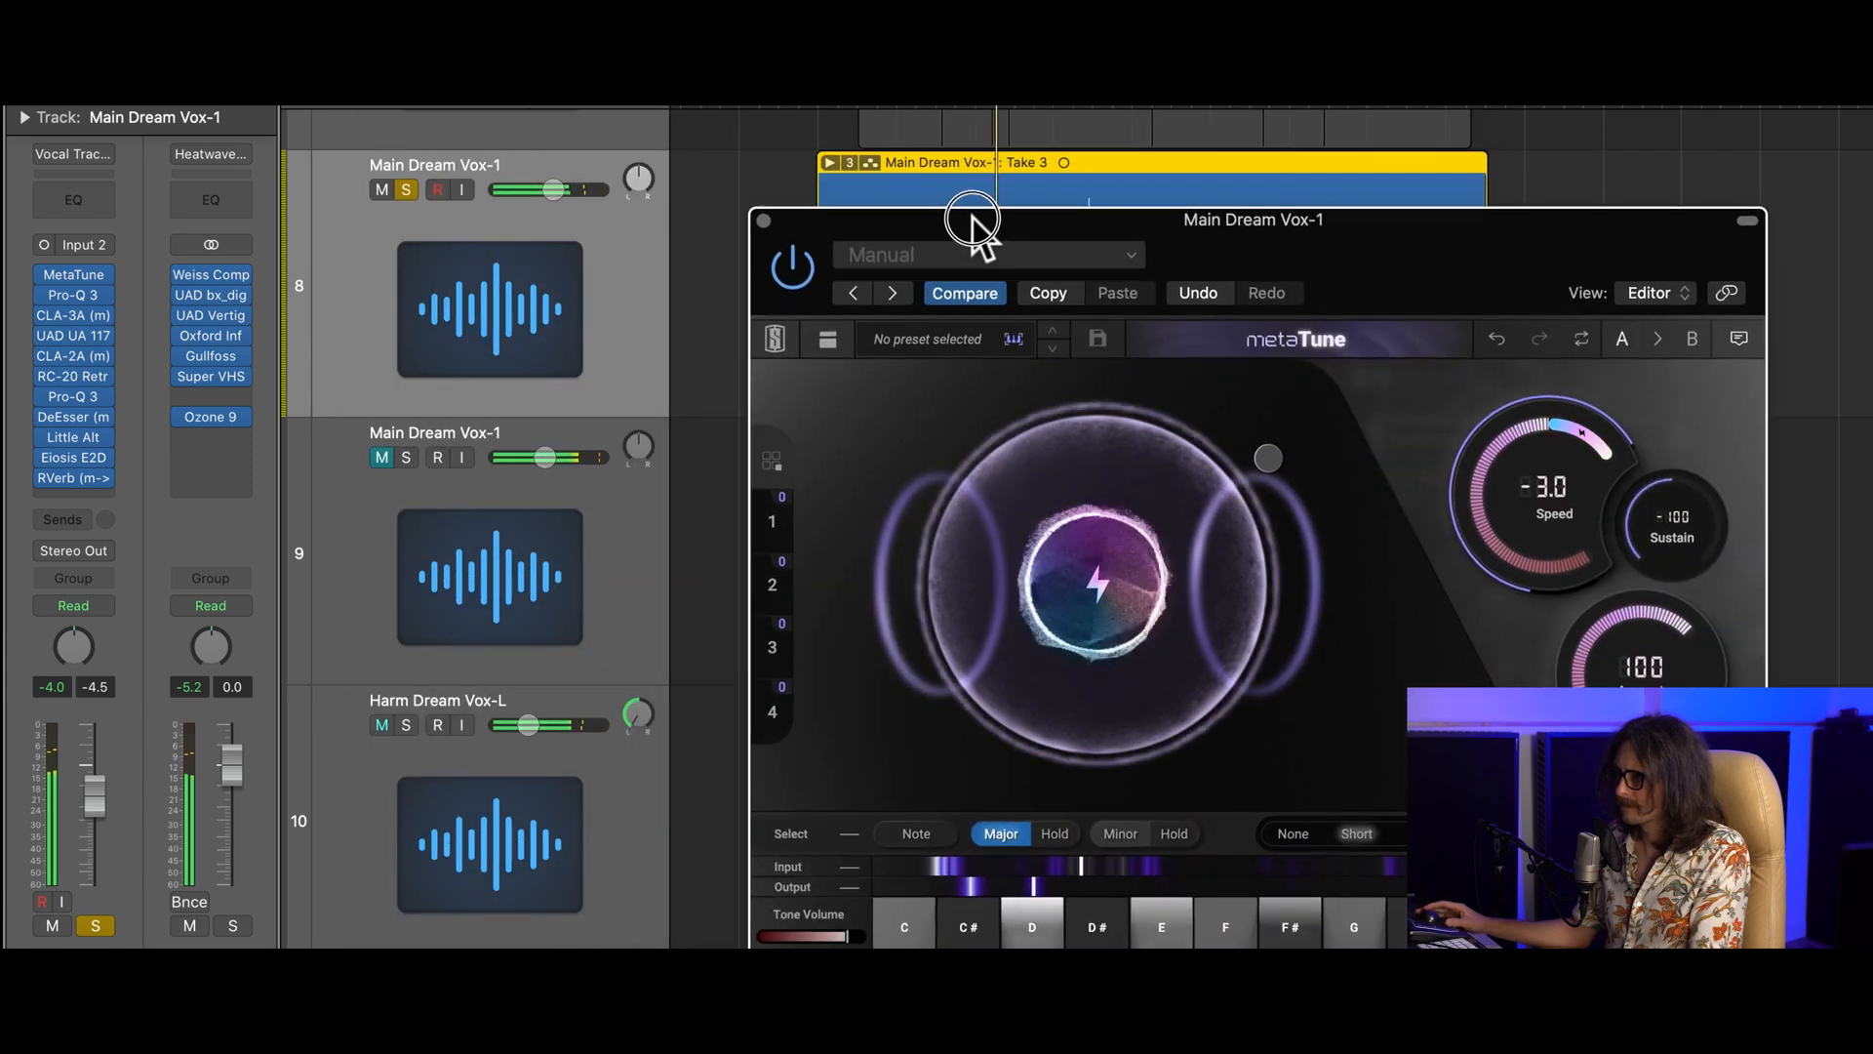
left_click_drag(1209, 236, 791, 81)
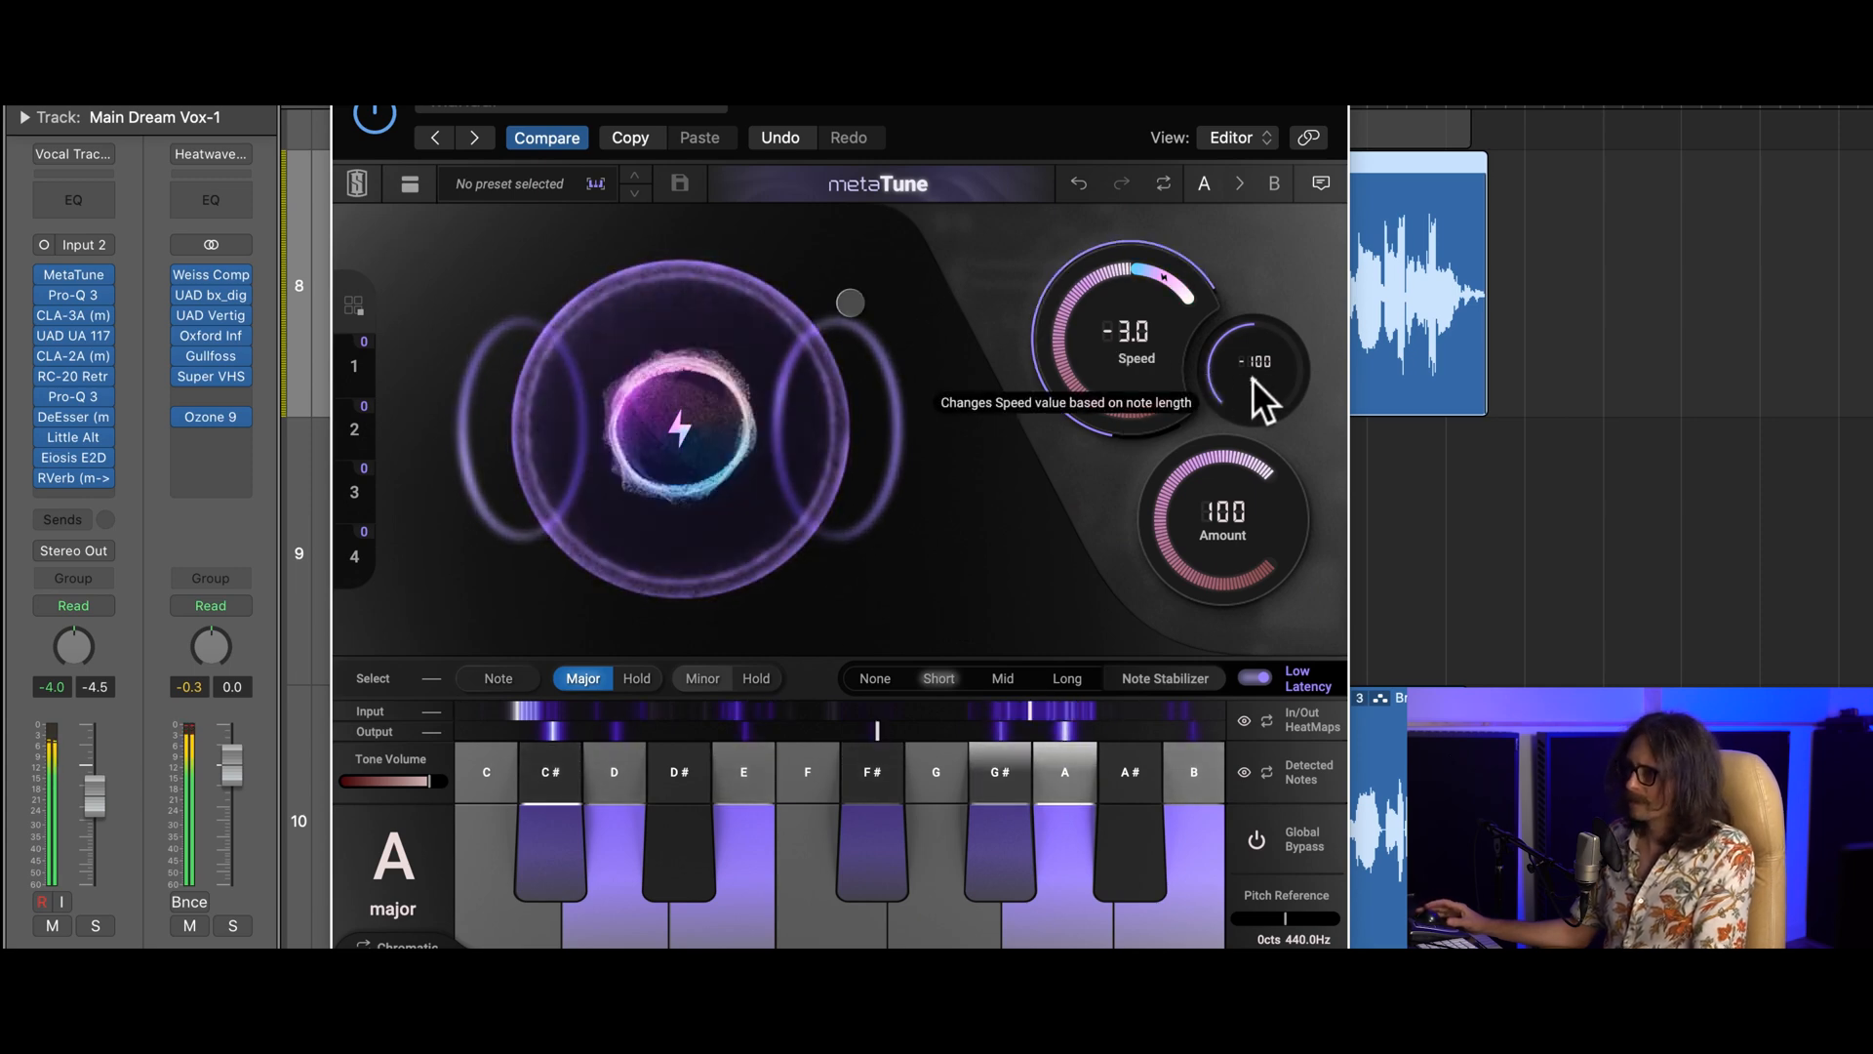
- Compare MetaTune's Sustain at 100 and -100 during playback, finishing at -100
left_click_drag(1253, 383, 1254, 336)
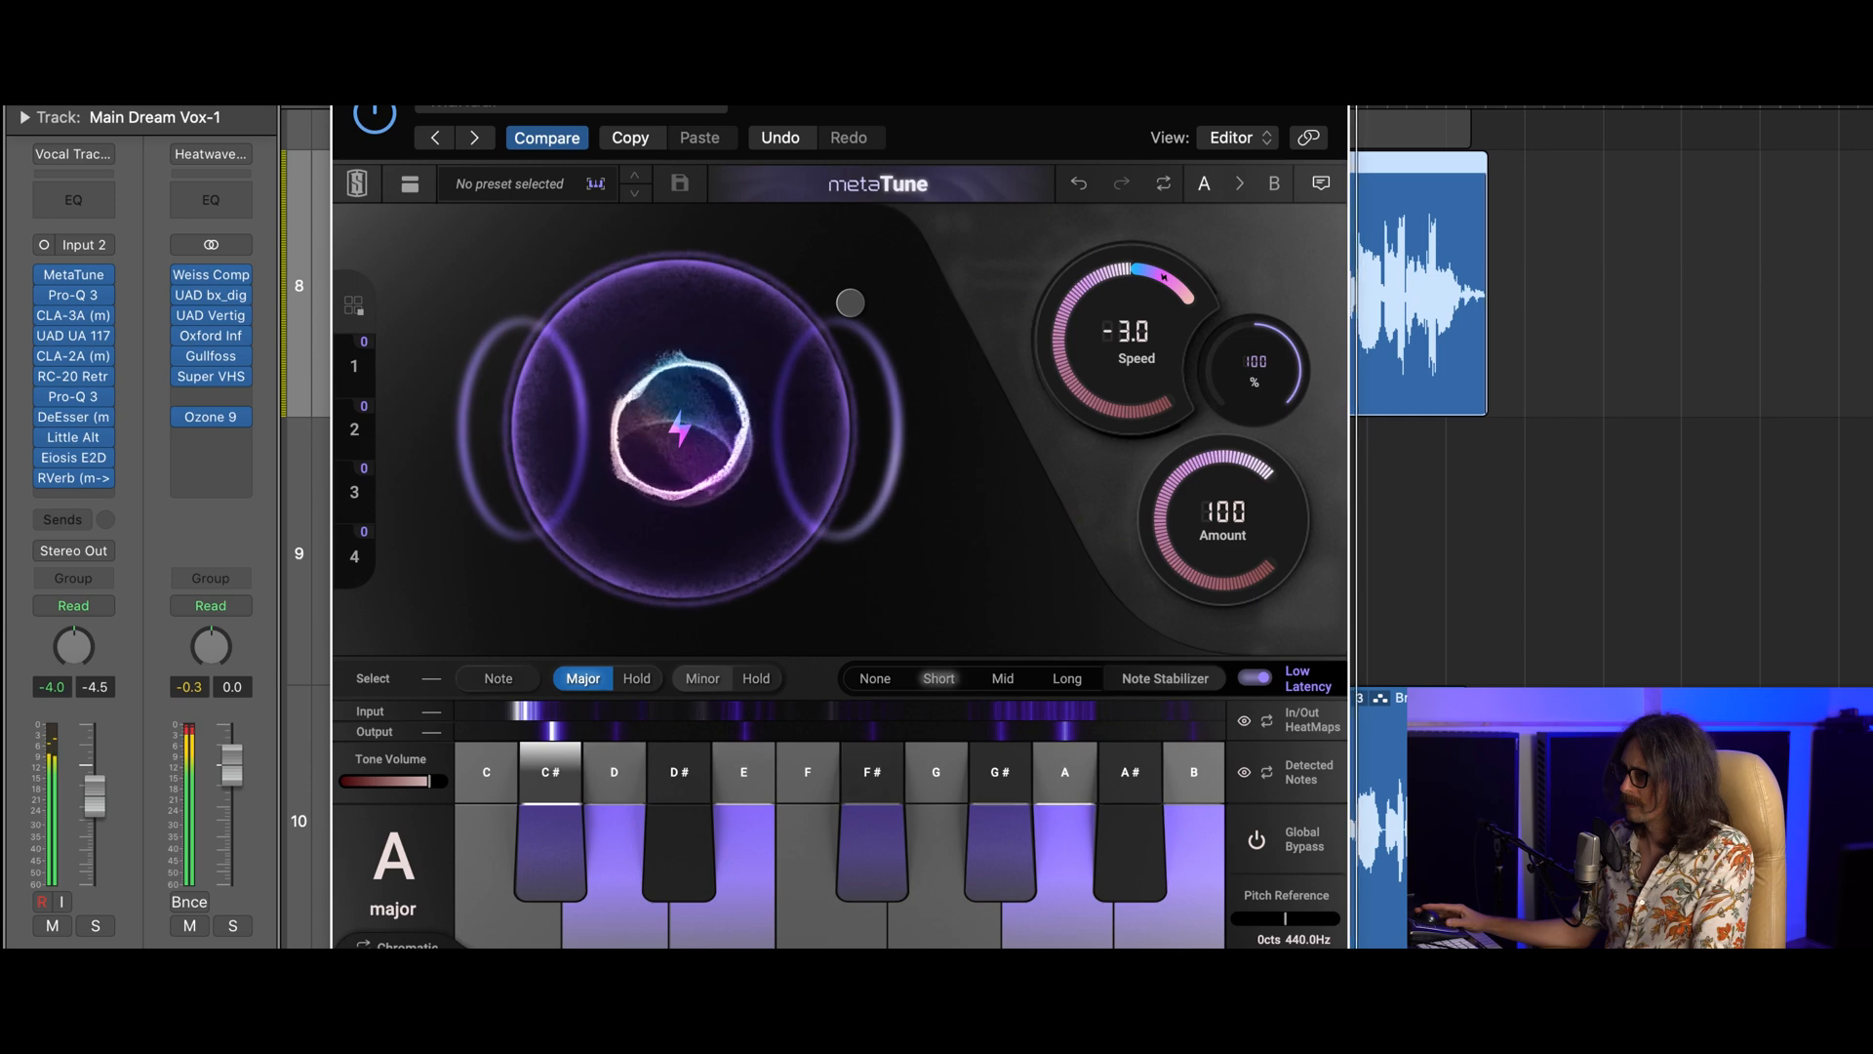
left_click_drag(1289, 121, 1259, 600)
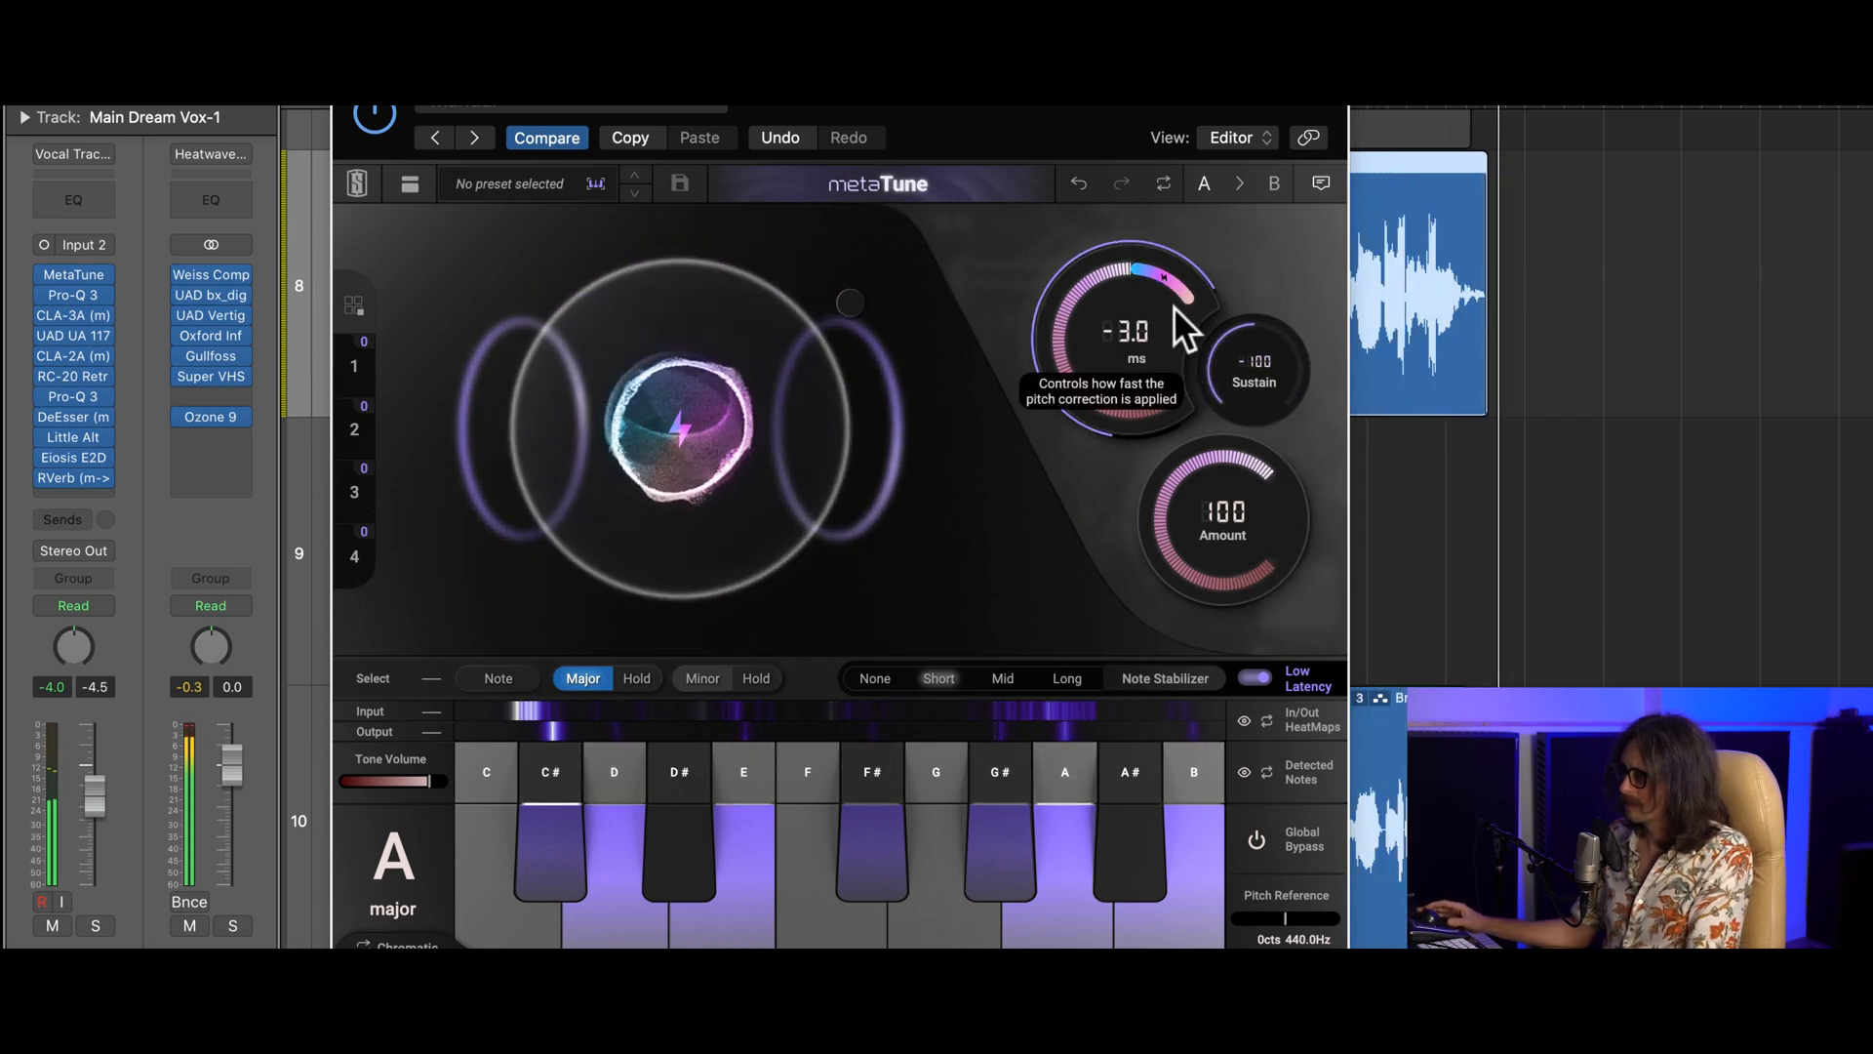
left_click_drag(1253, 384, 1286, 297)
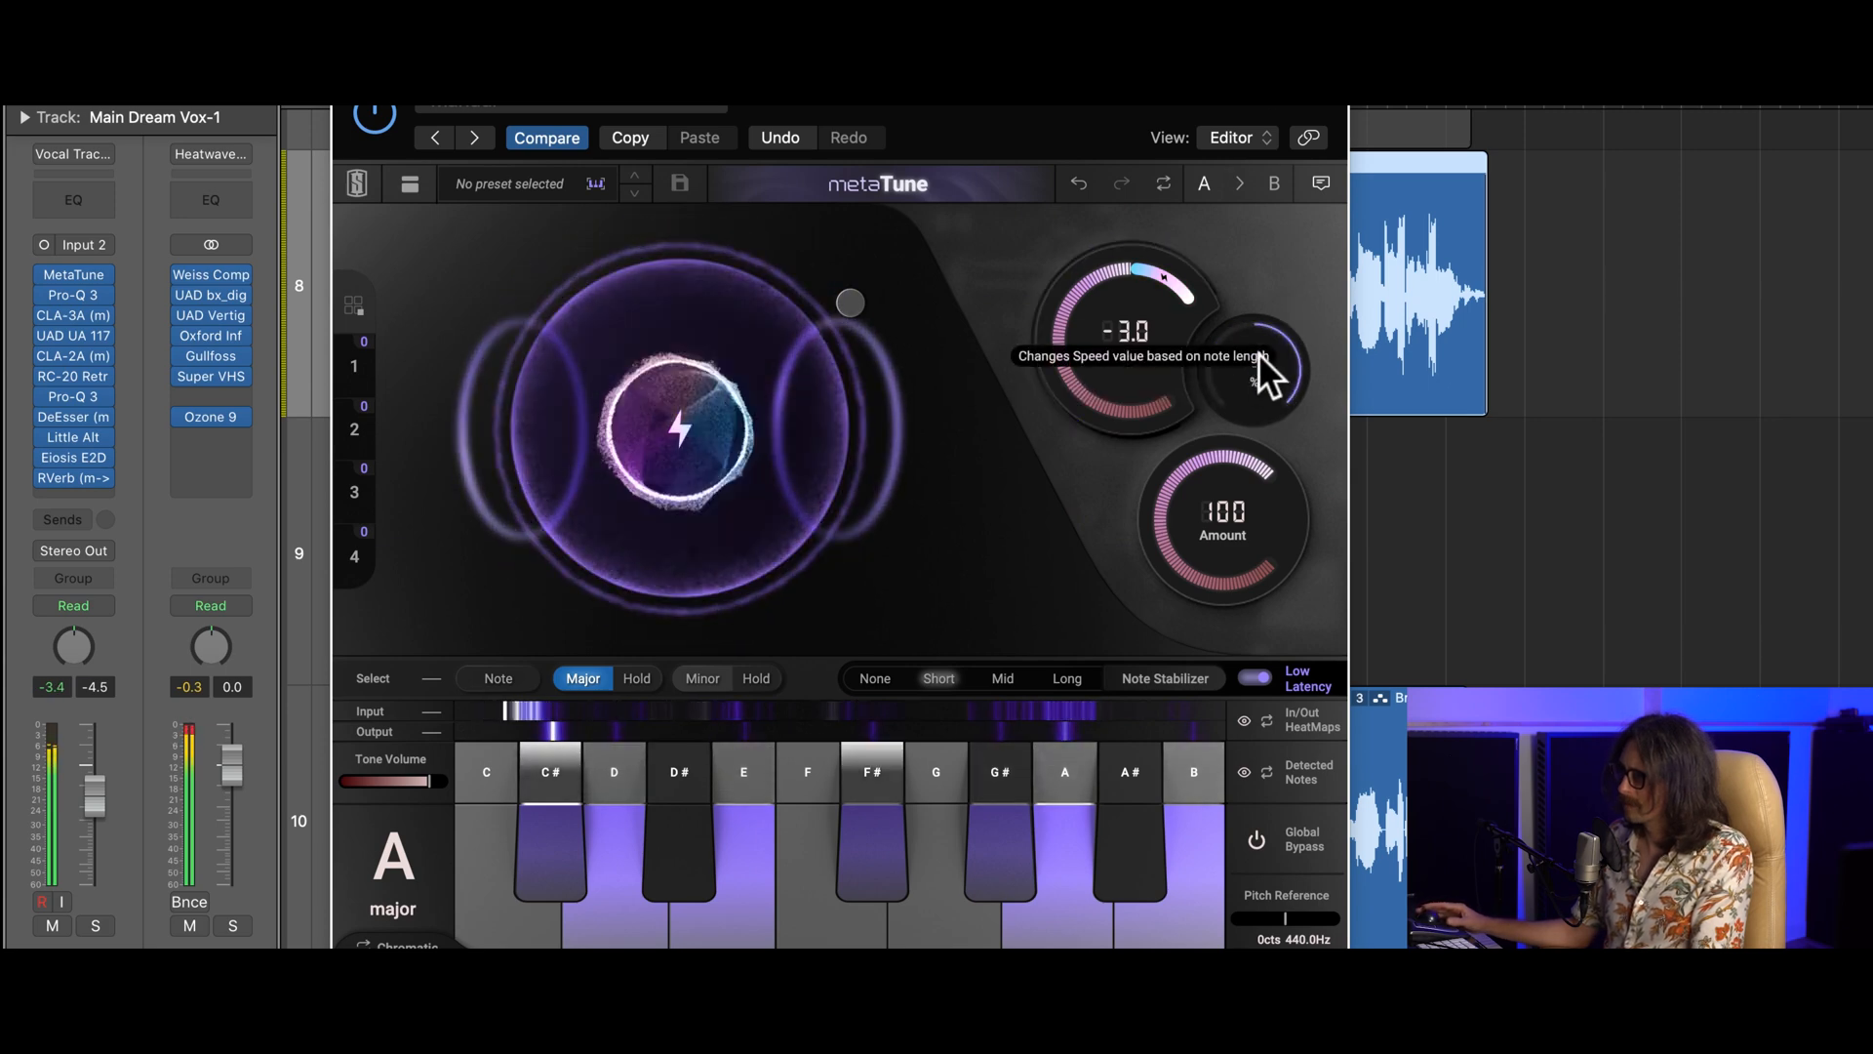
left_click_drag(1259, 353, 1258, 420)
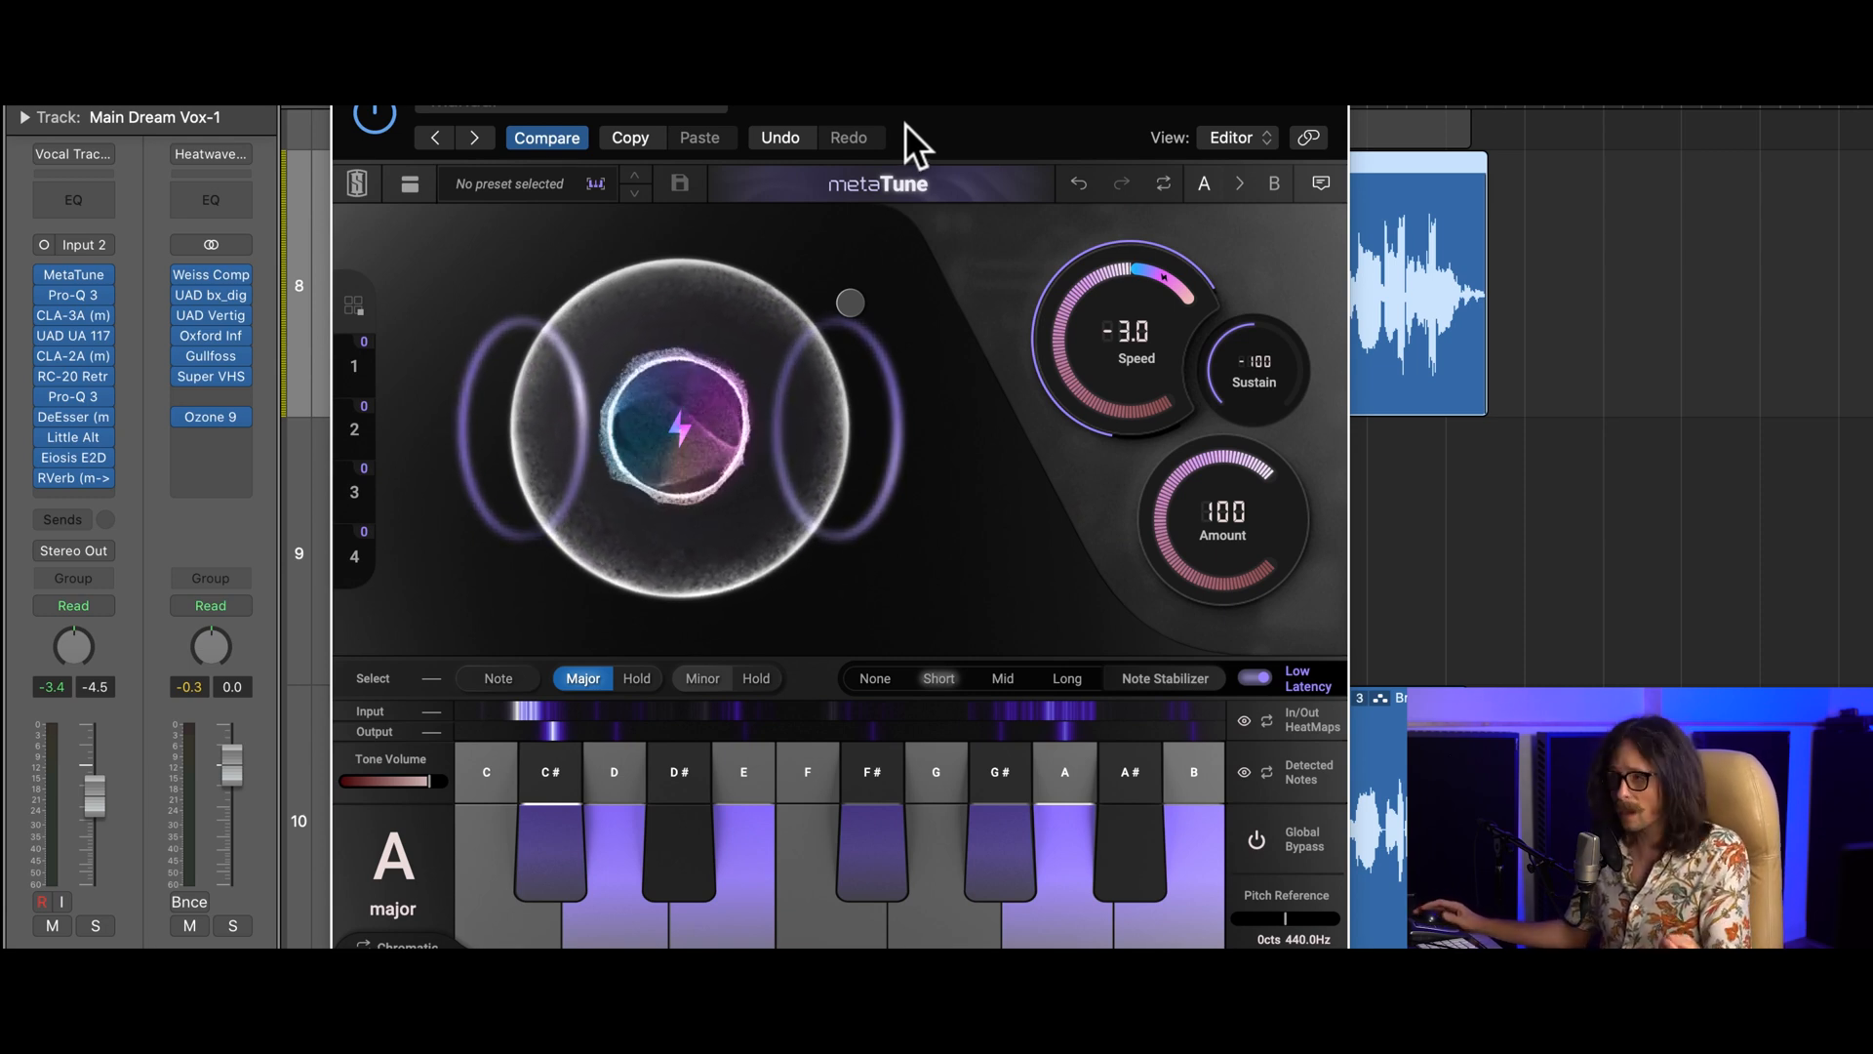
- Set MetaTune's Speed to -0.6 and reduce the doubler to 64% wet and 82% width
mouse_move(698, 347)
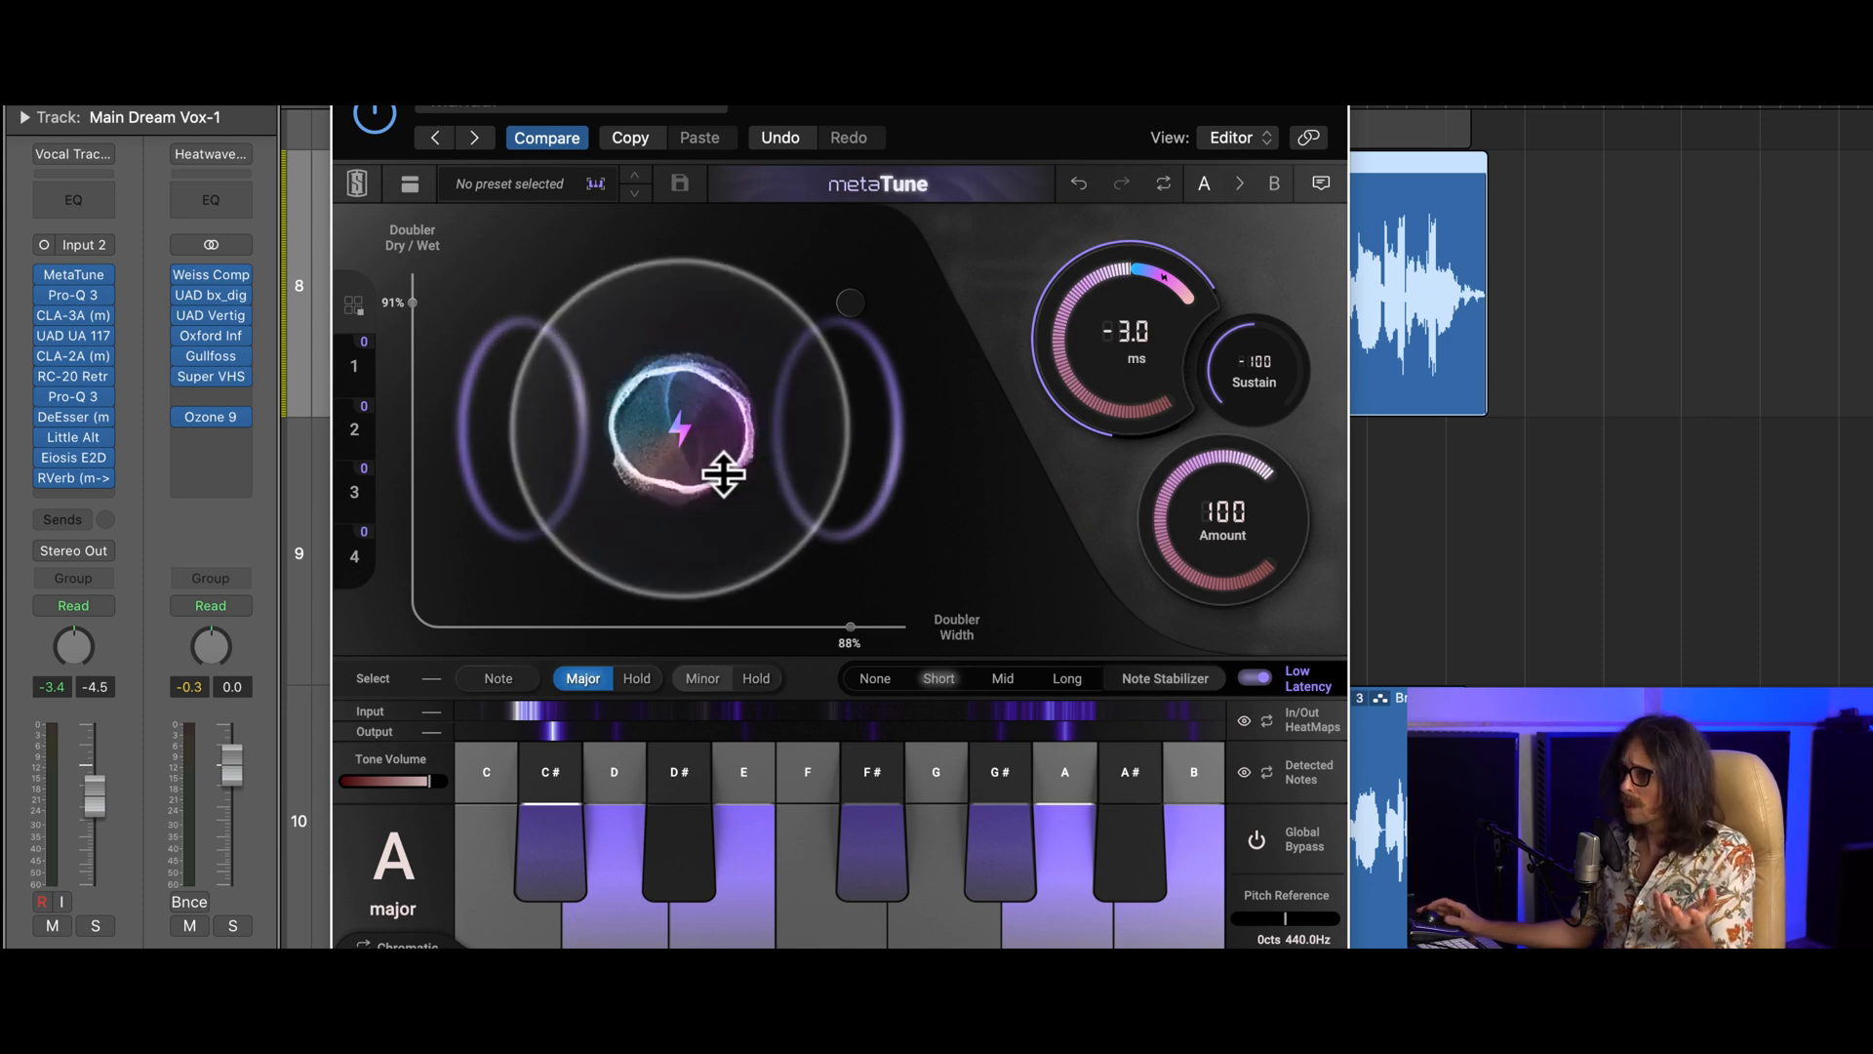
left_click_drag(702, 451, 699, 440)
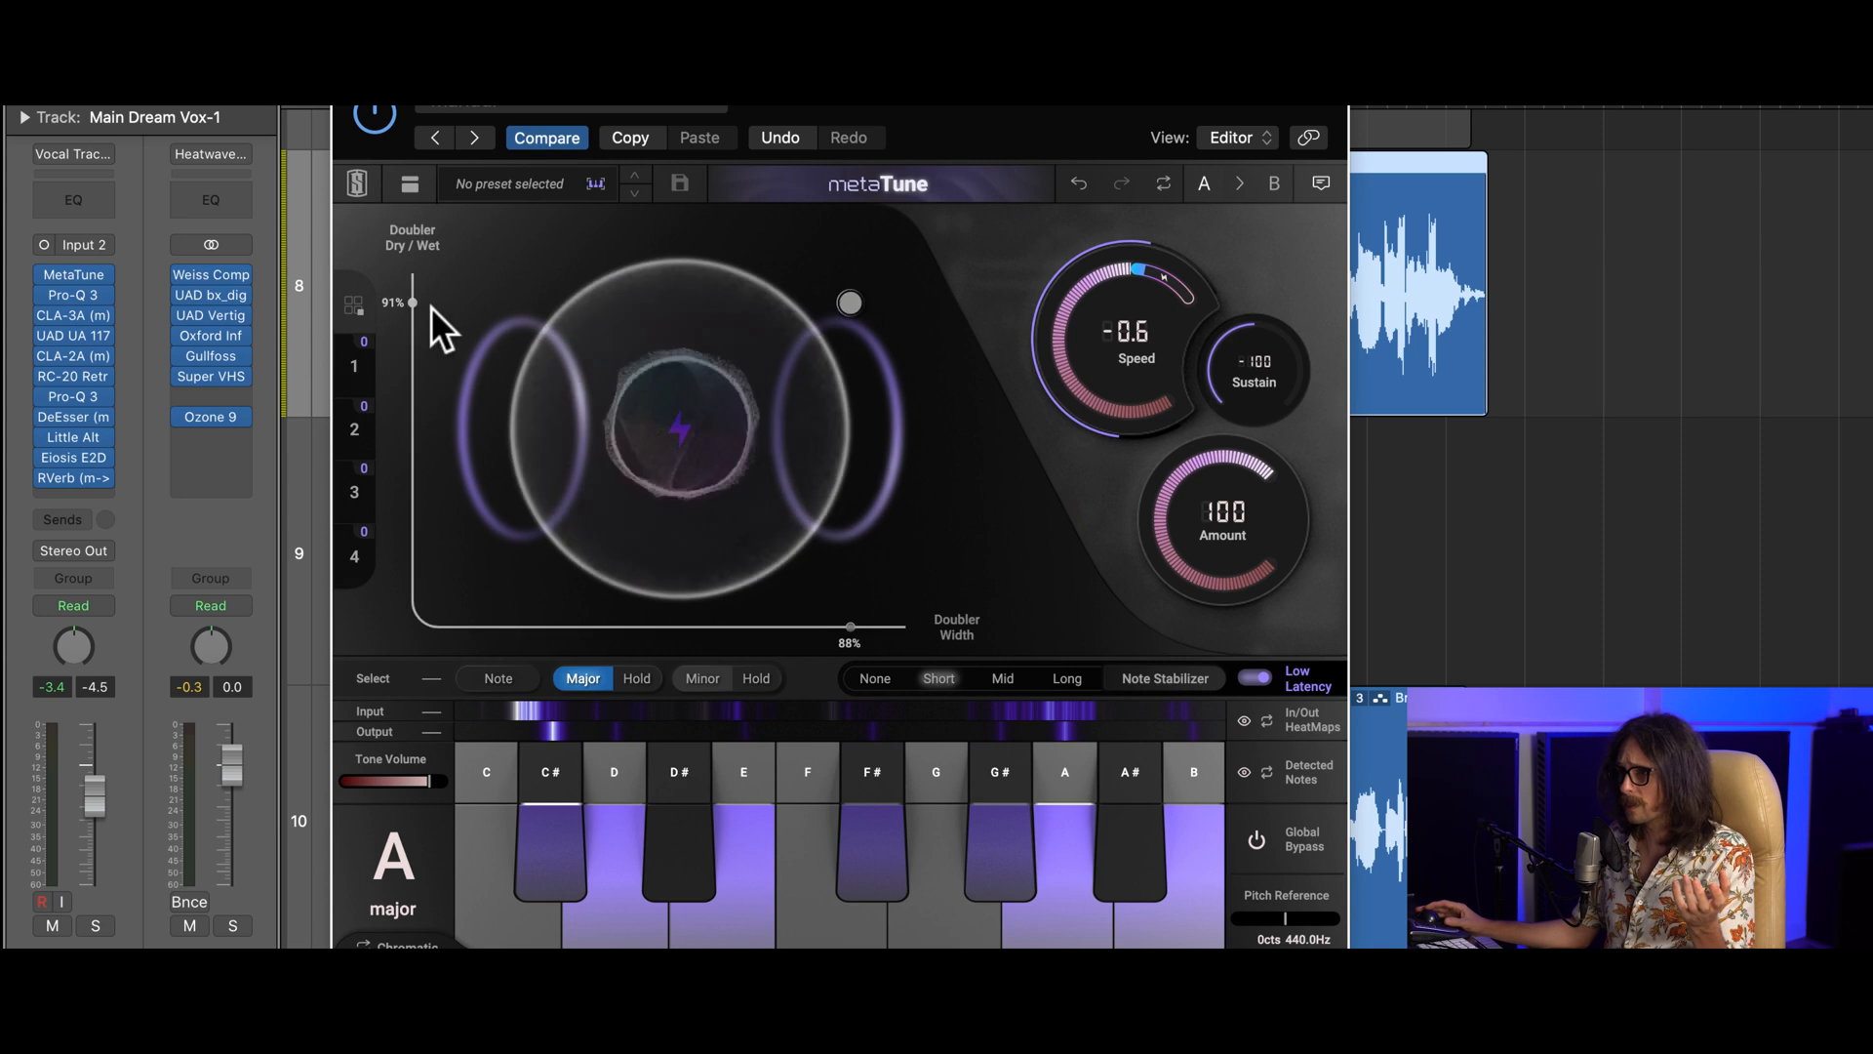
left_click_drag(415, 327, 657, 628)
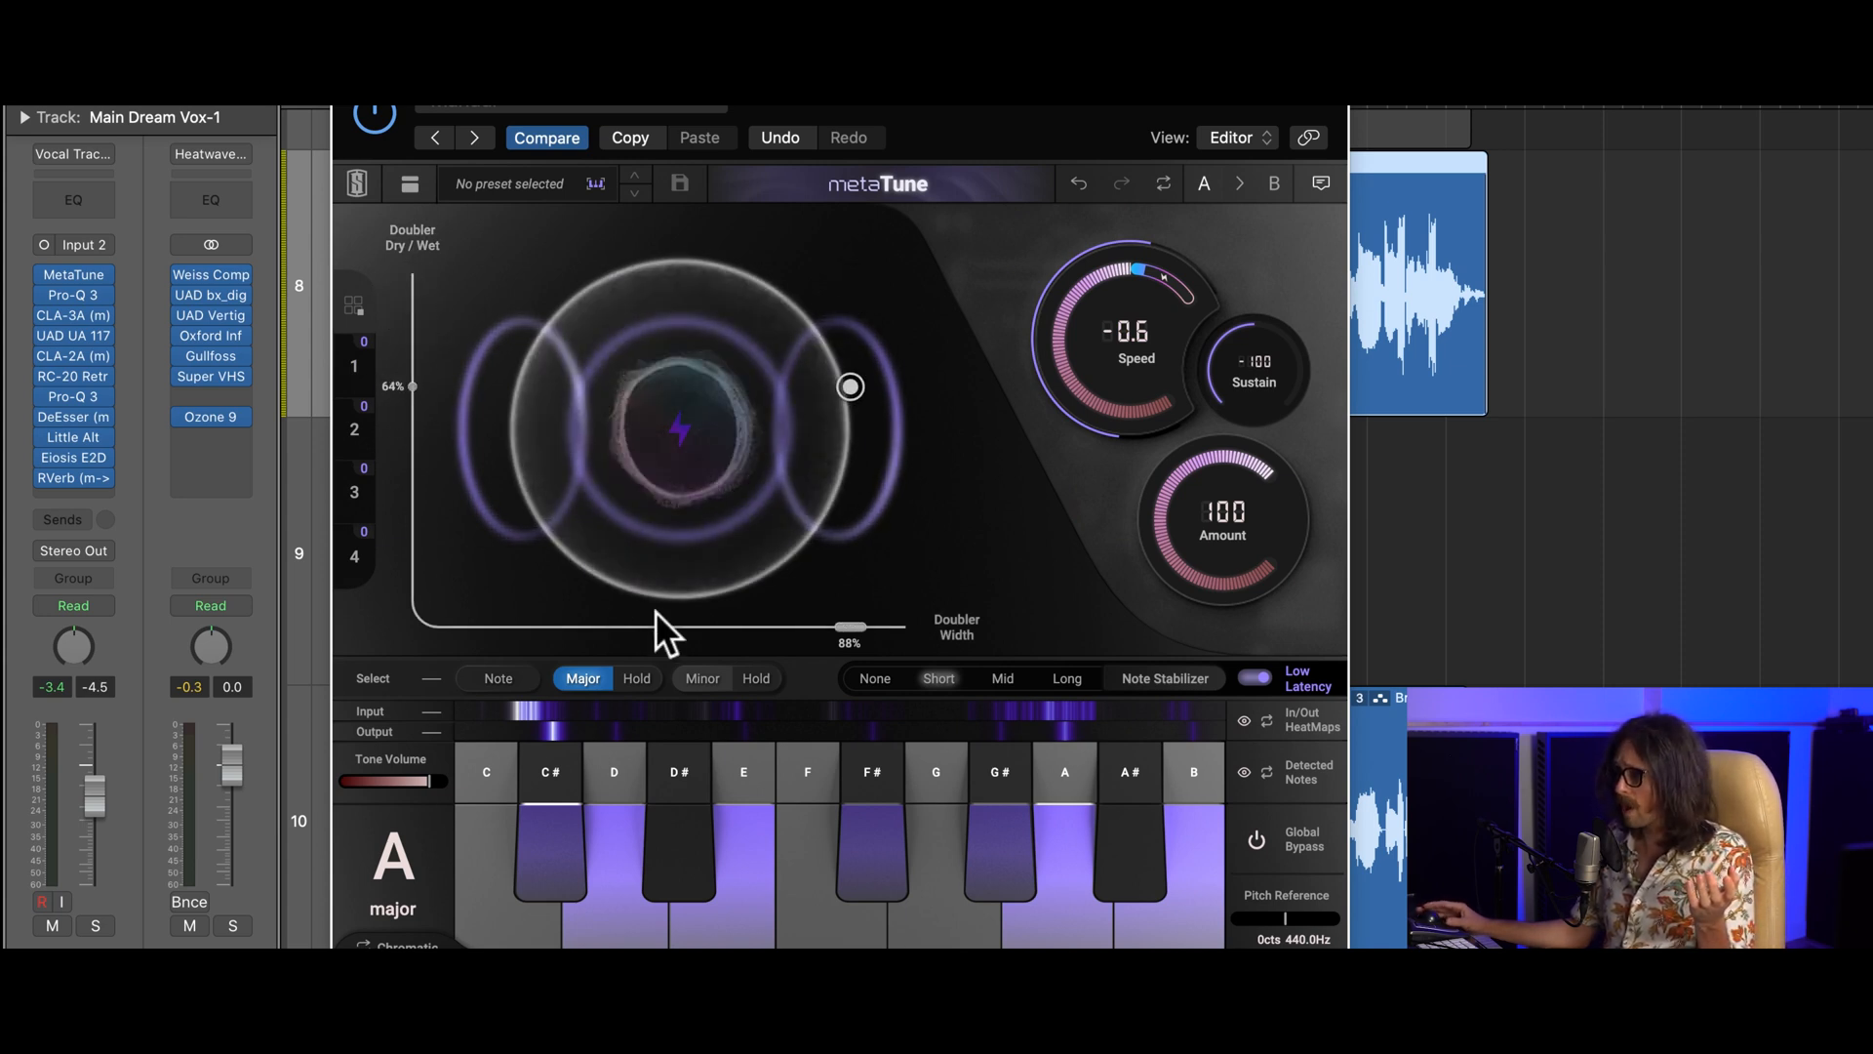
left_click_drag(845, 636, 829, 630)
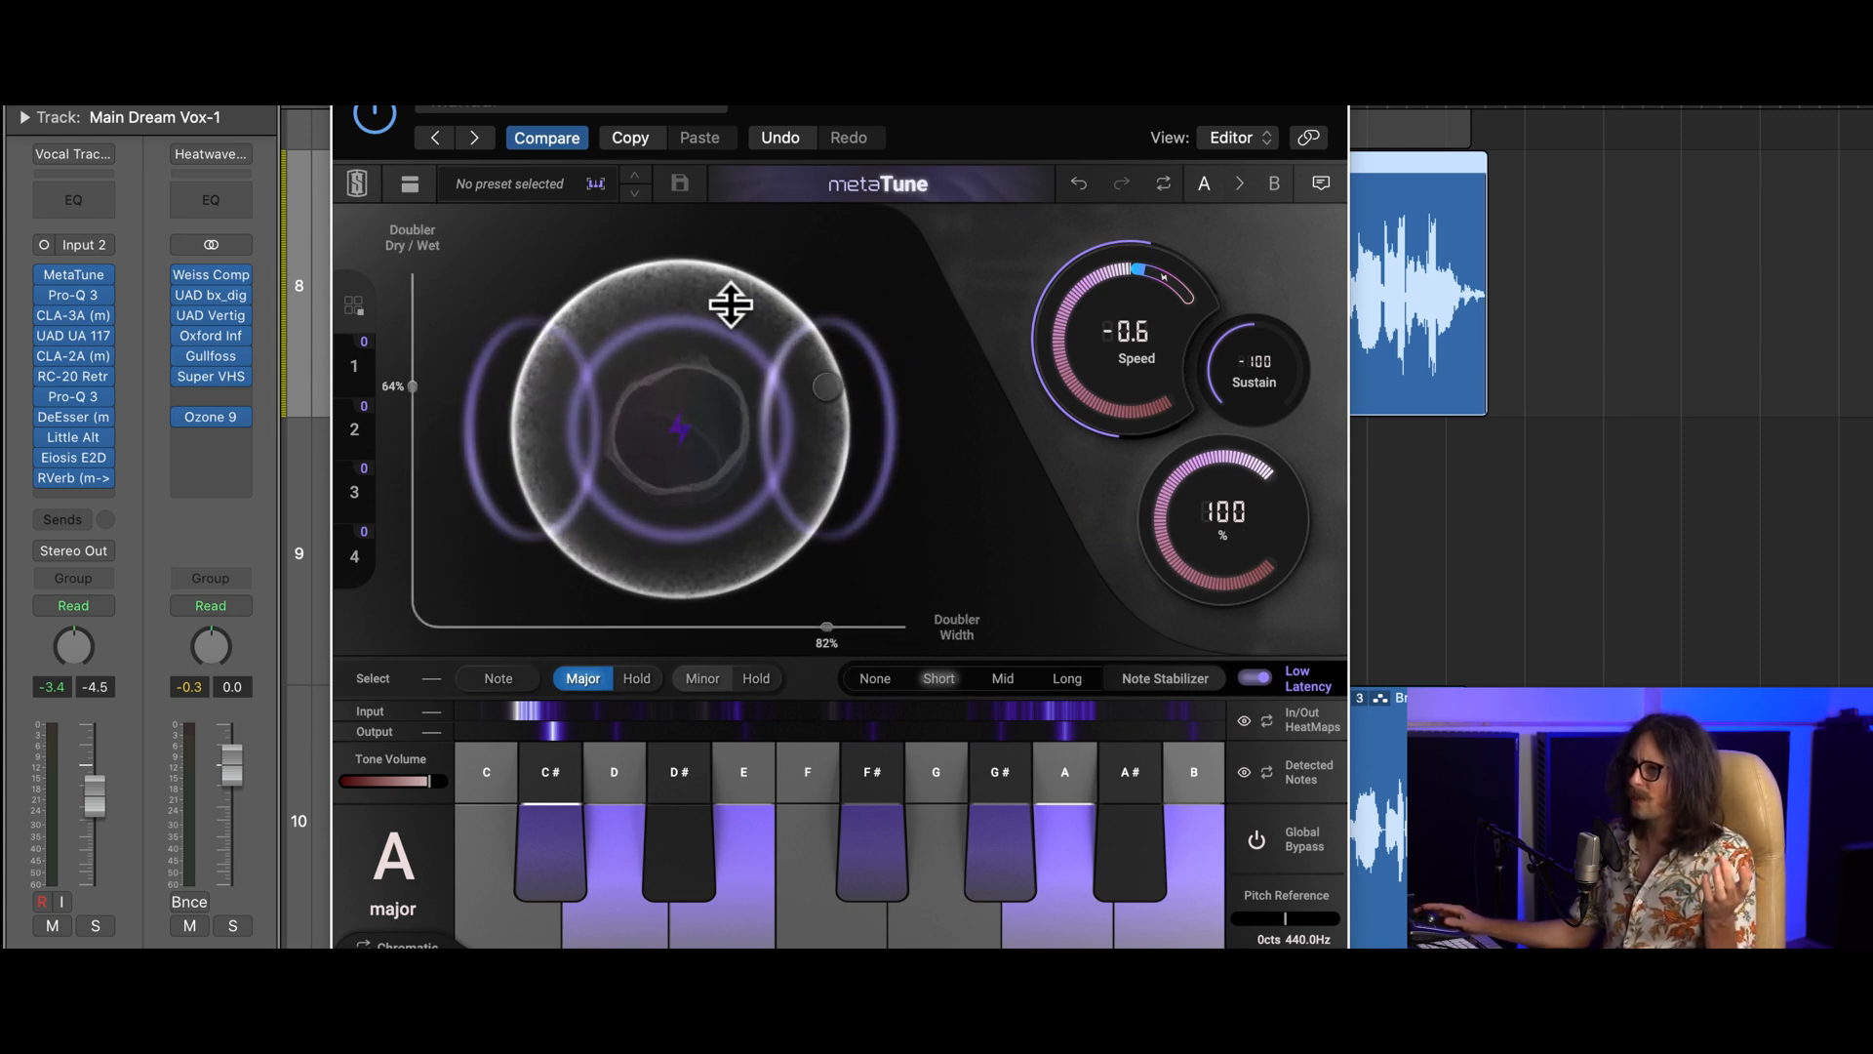